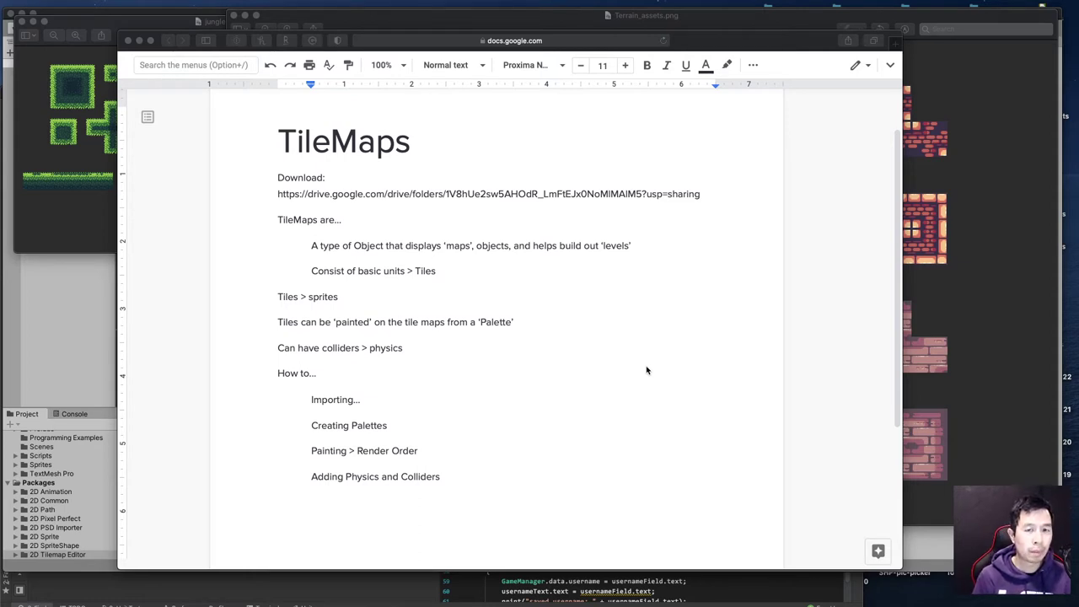
Review the TileMaps notes in the document, highlighting the asset download link
click(578, 101)
click(505, 22)
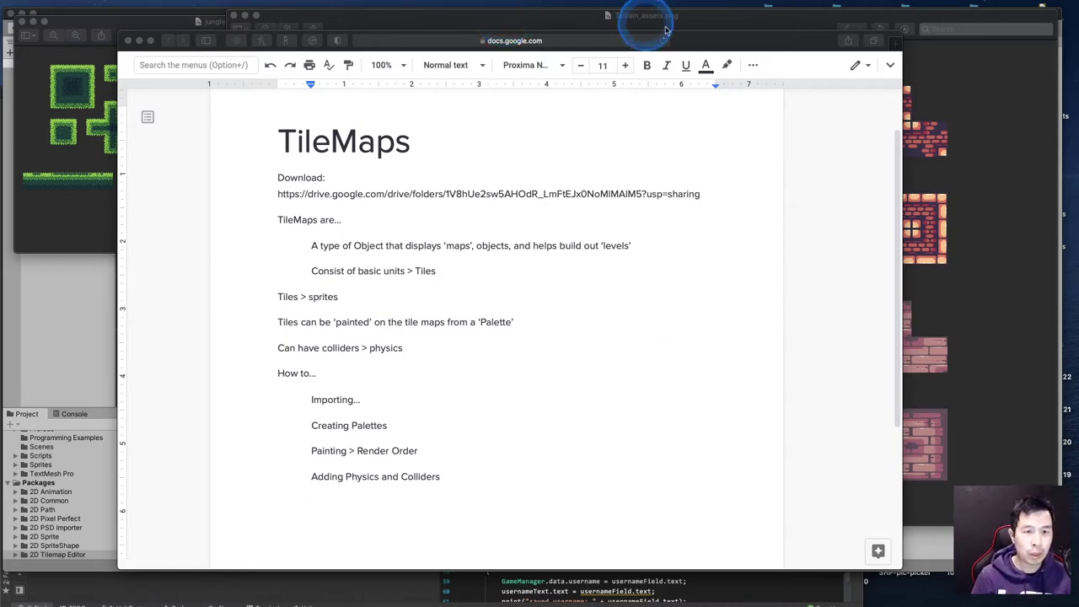
double_click(491, 195)
click(487, 194)
drag(703, 194, 278, 195)
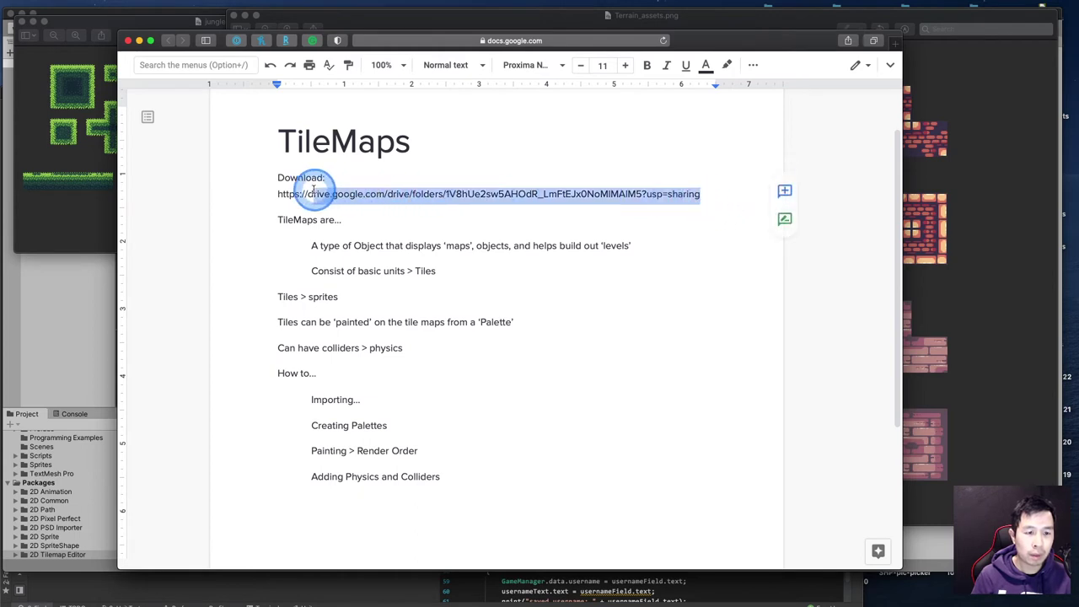
click(482, 342)
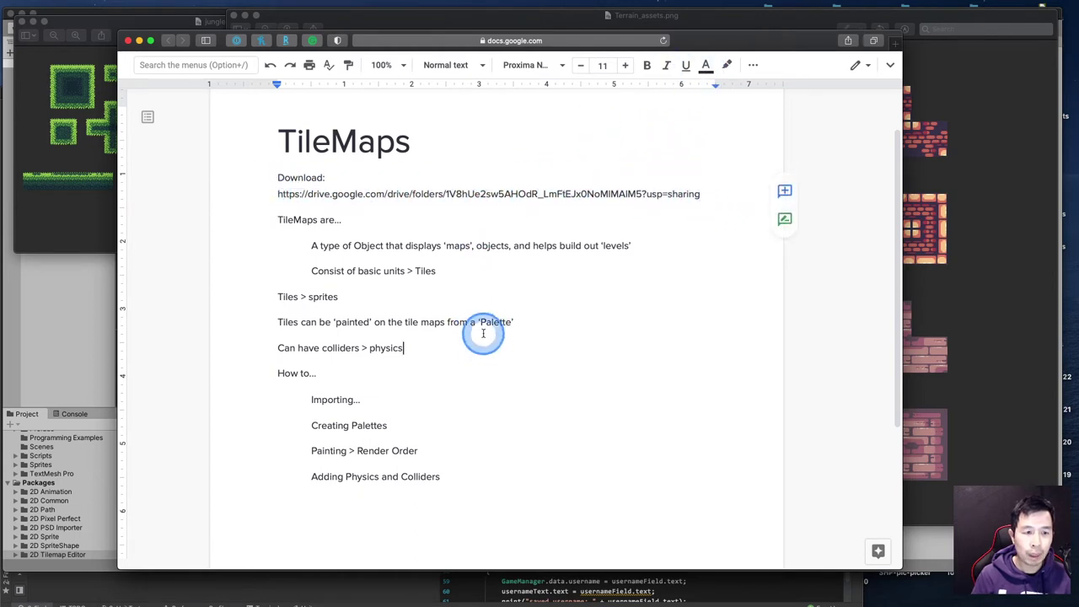
Arrange the document, Terrain_assets.png and jungle assets.png windows to examine both tile sheets side by side
drag(476, 478, 692, 108)
drag(706, 42, 722, 253)
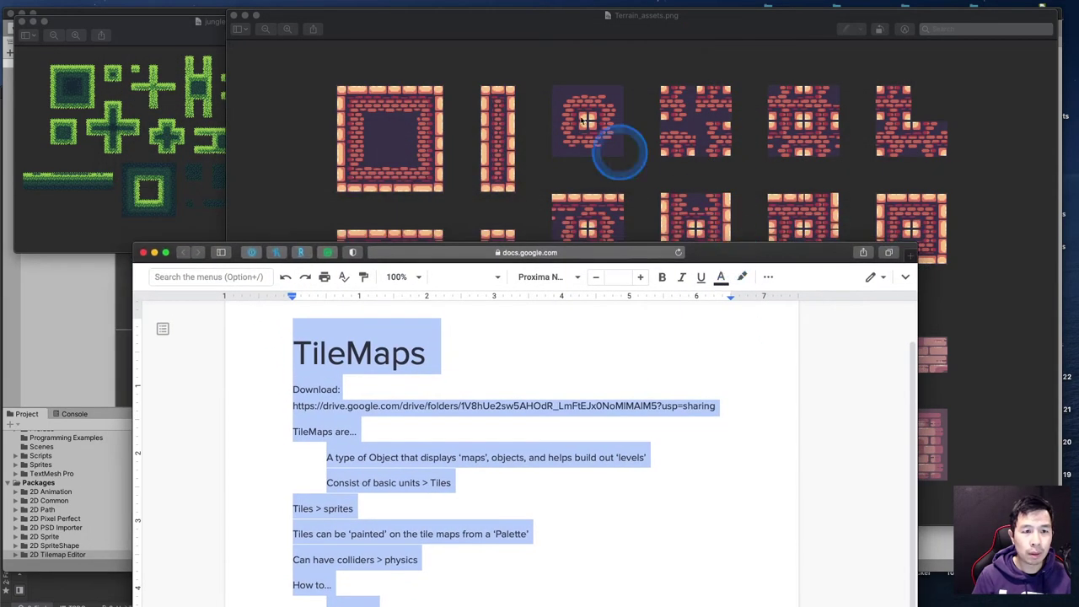
click(567, 69)
drag(224, 7, 451, 15)
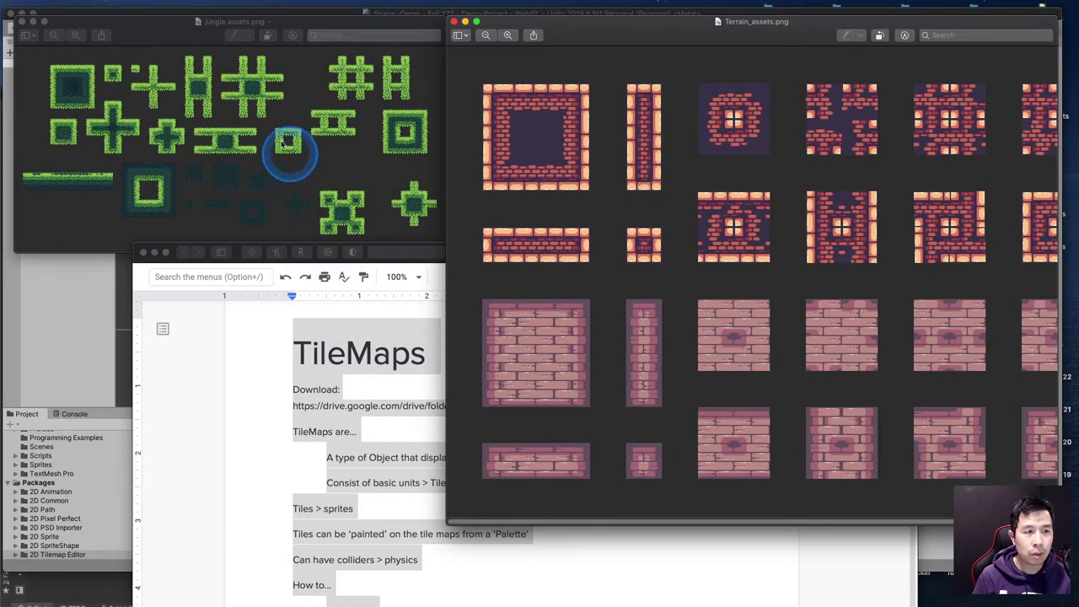
click(236, 159)
drag(439, 253, 453, 380)
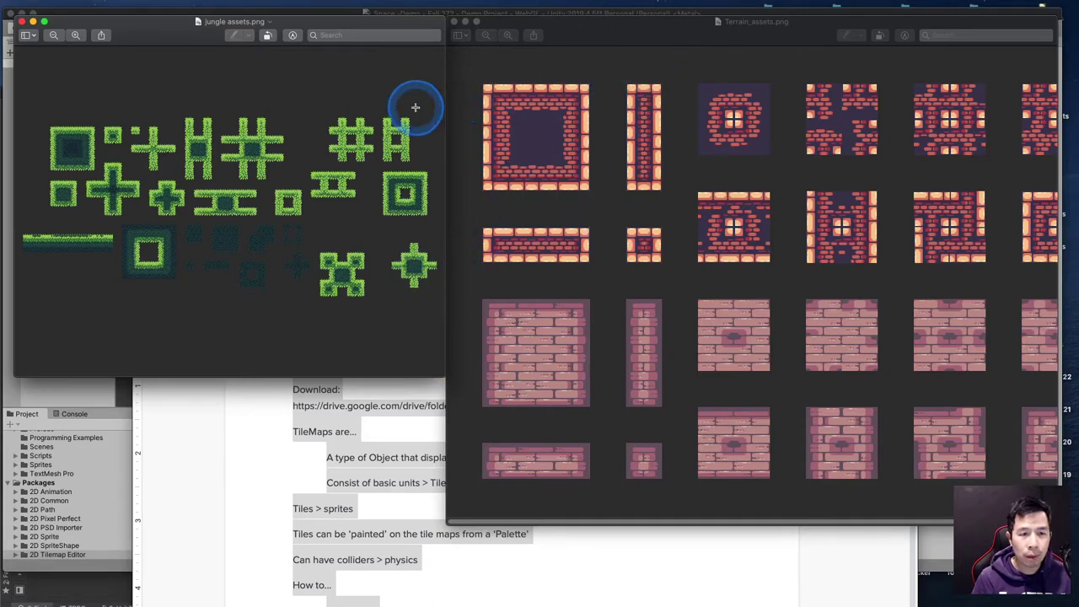
drag(445, 88, 559, 88)
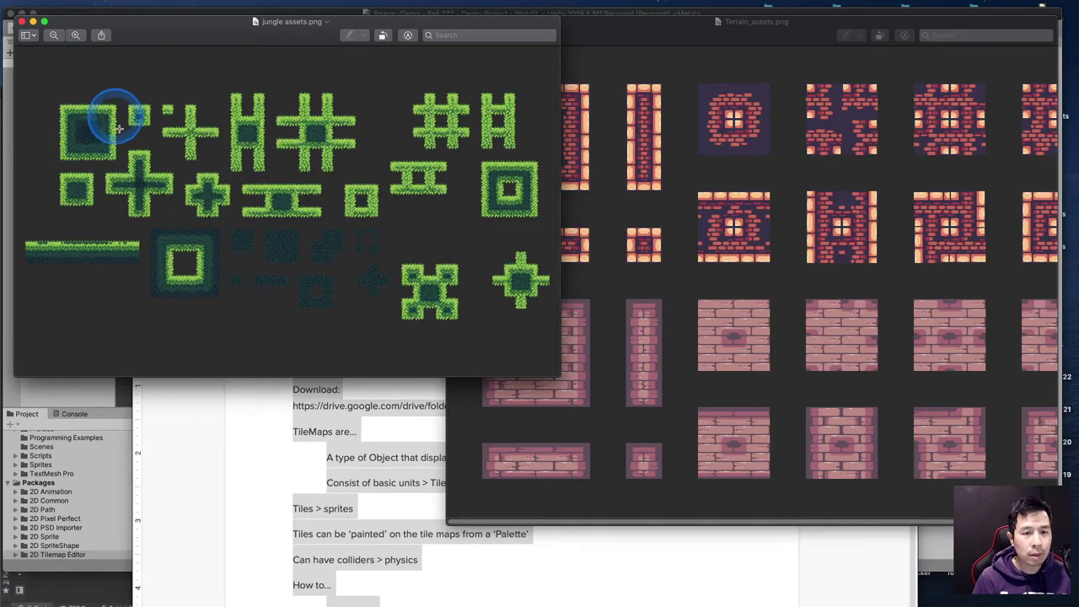
click(590, 85)
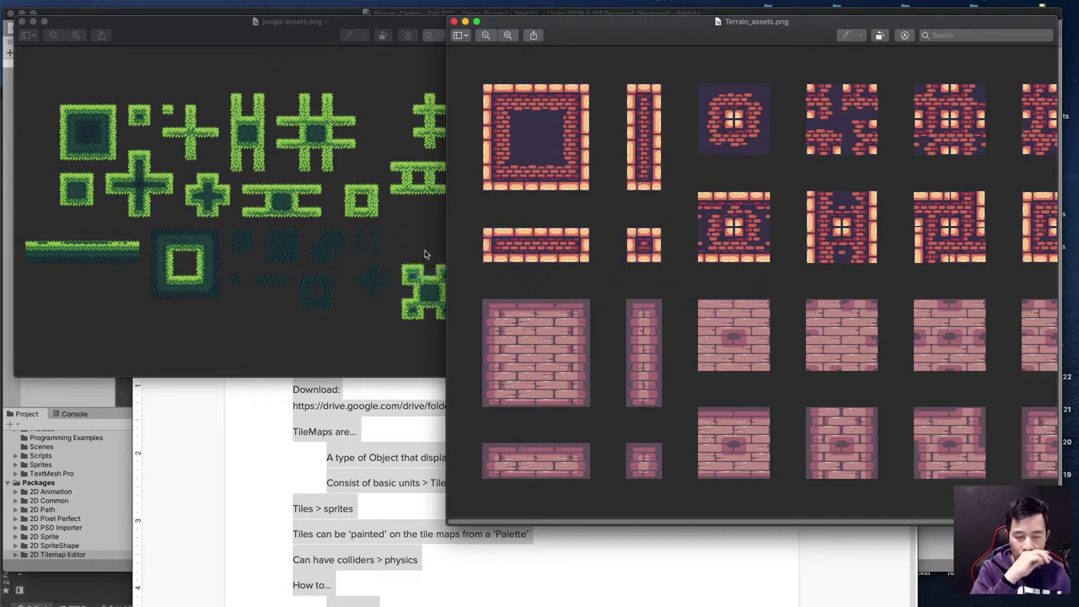
Return to the TileMaps document and read the notes on tiles and the download link, checking the jungle sheet for reference
click(362, 384)
drag(660, 248, 705, 66)
click(736, 302)
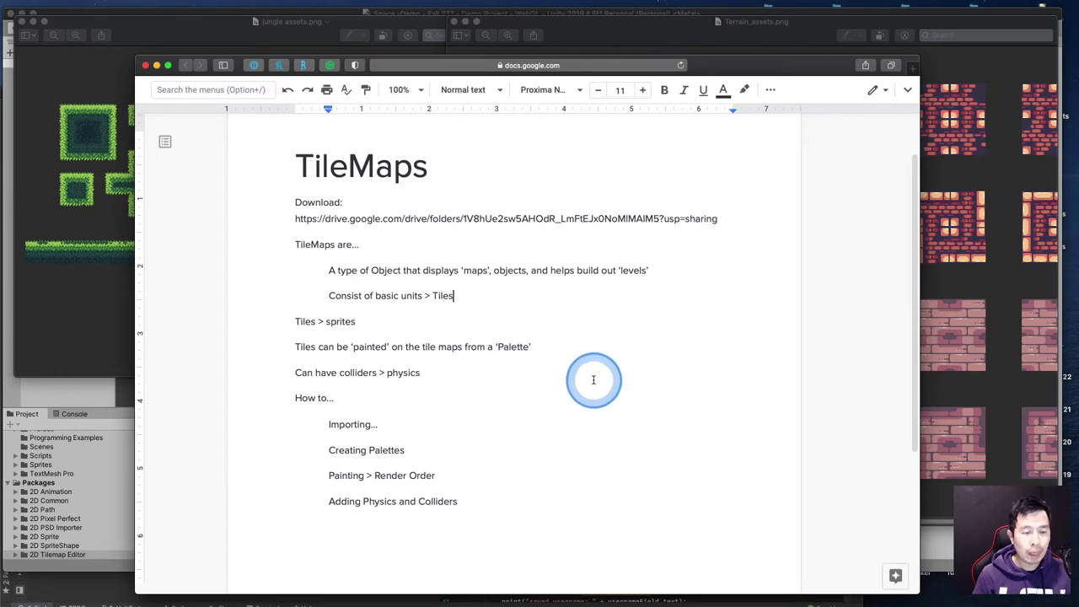
click(90, 346)
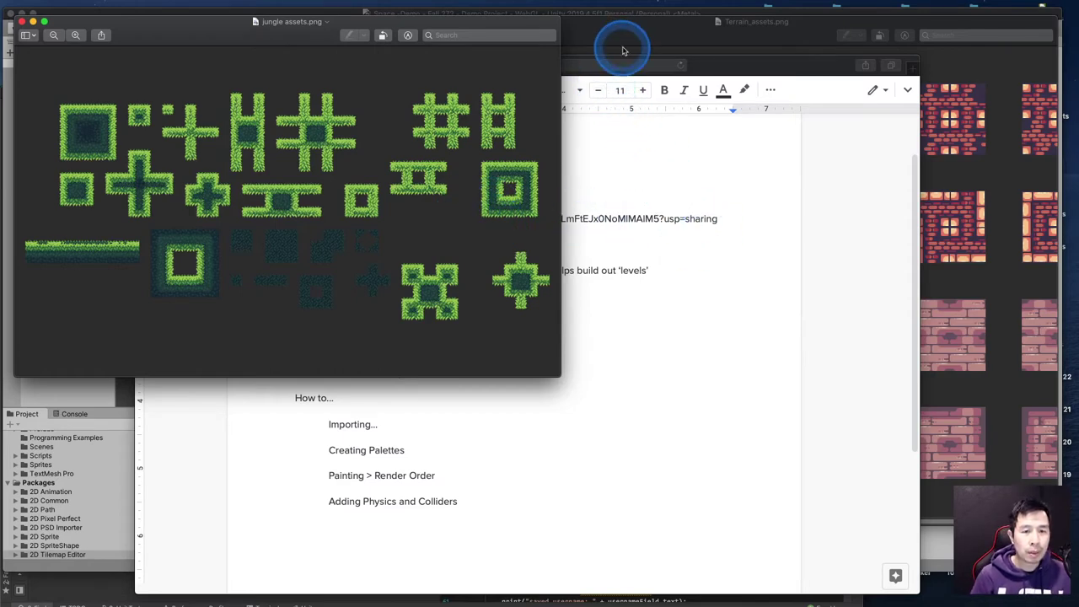
click(708, 67)
click(326, 219)
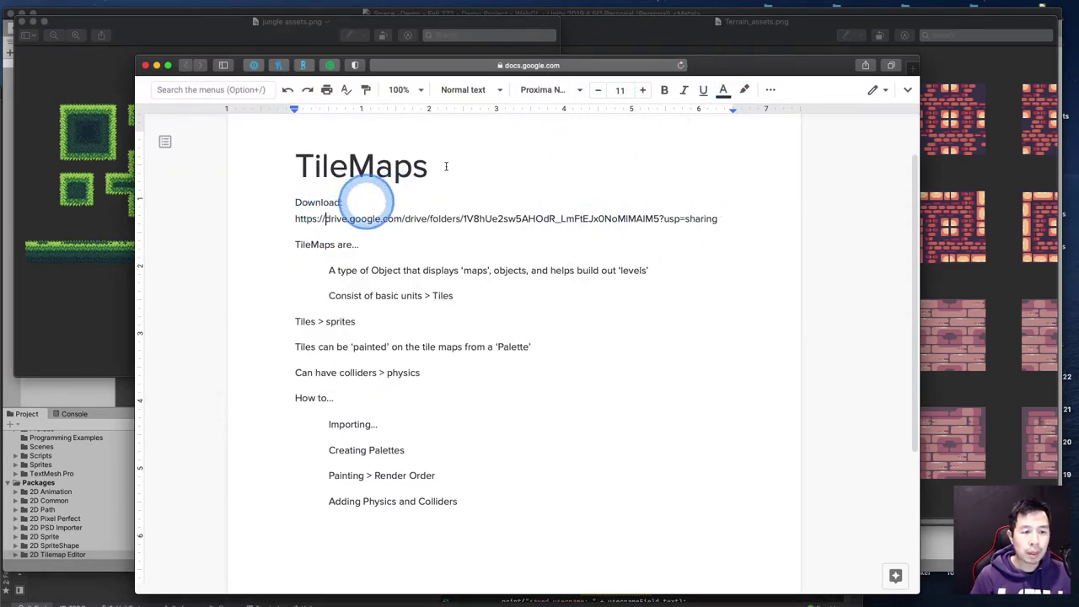
drag(711, 214, 291, 203)
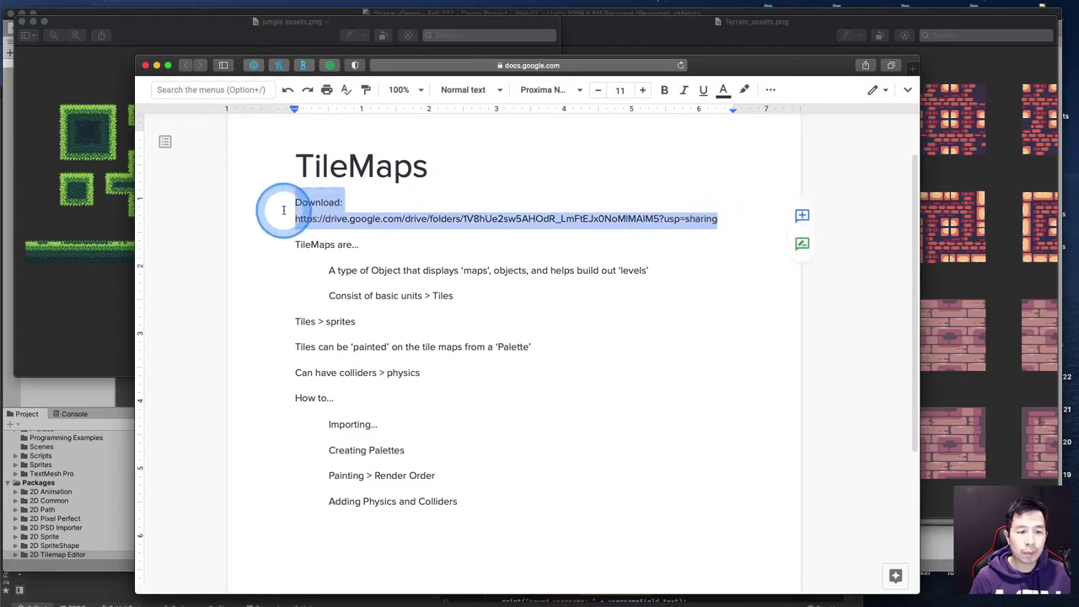
click(330, 202)
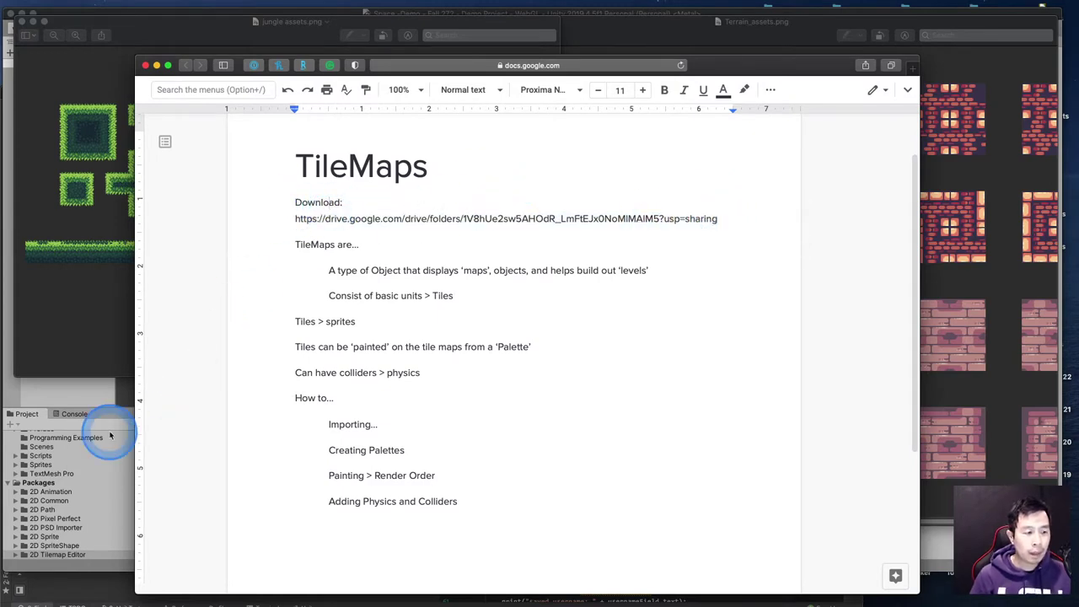
Switch to Unity and create a folder named TileMaps inside the Sprites folder
click(94, 469)
scroll(92, 470, up, 5)
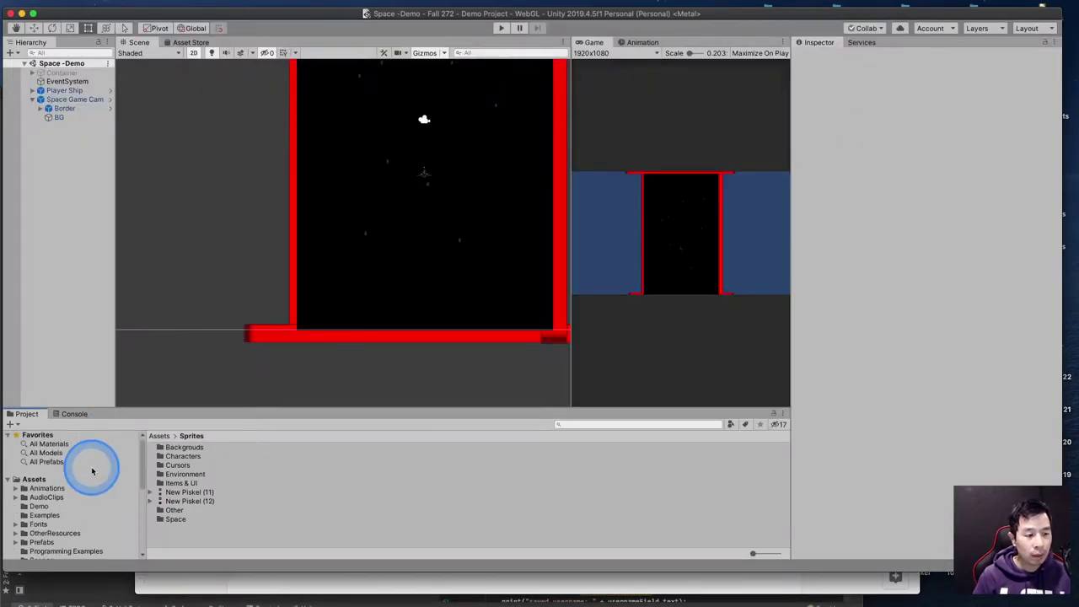
click(10, 424)
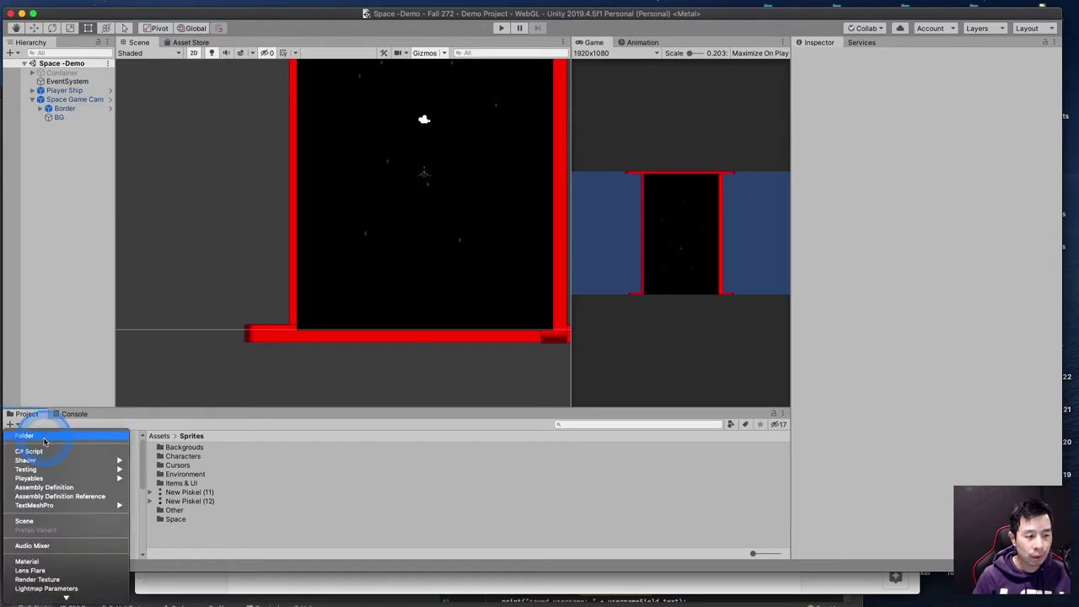
click(25, 435)
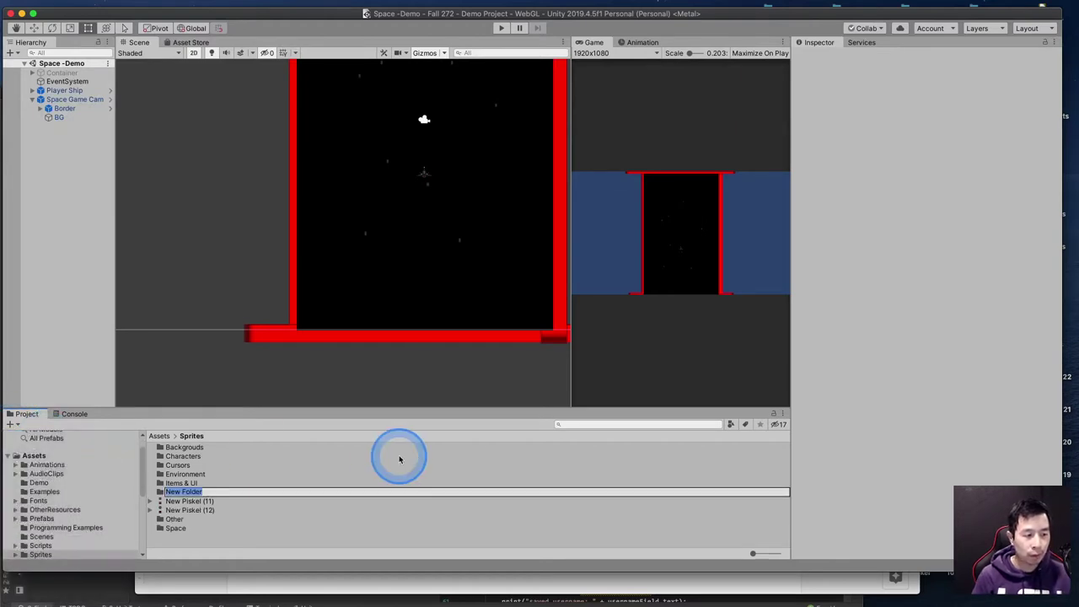
text(T)
click(400, 459)
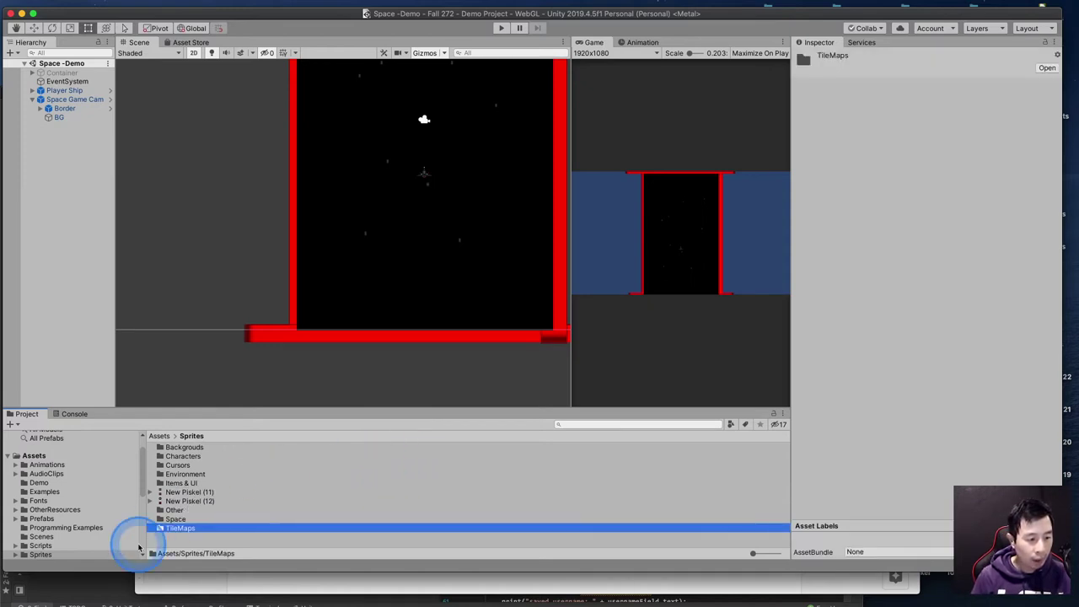
Move the TileMaps folder directly under Assets and open it
drag(180, 525, 67, 456)
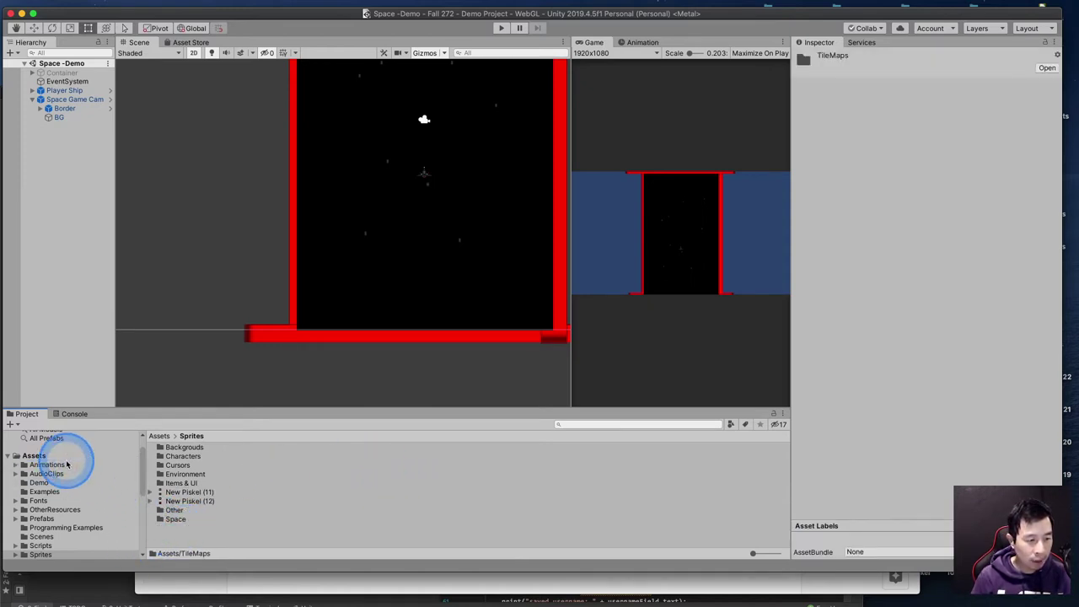
scroll(93, 498, down, 5)
scroll(79, 514, down, 4)
scroll(67, 526, up, 5)
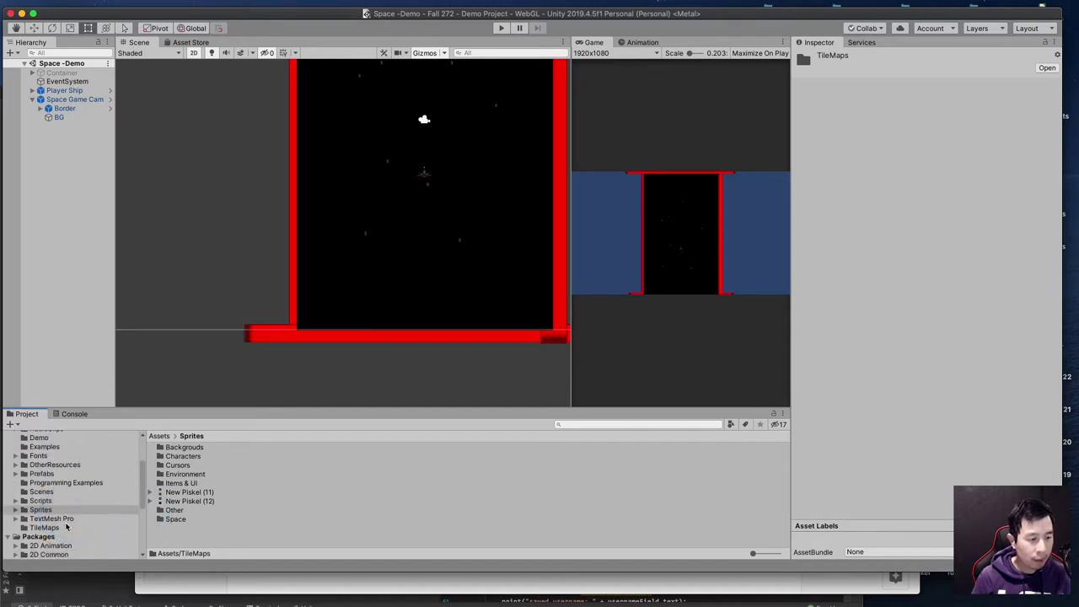
click(54, 528)
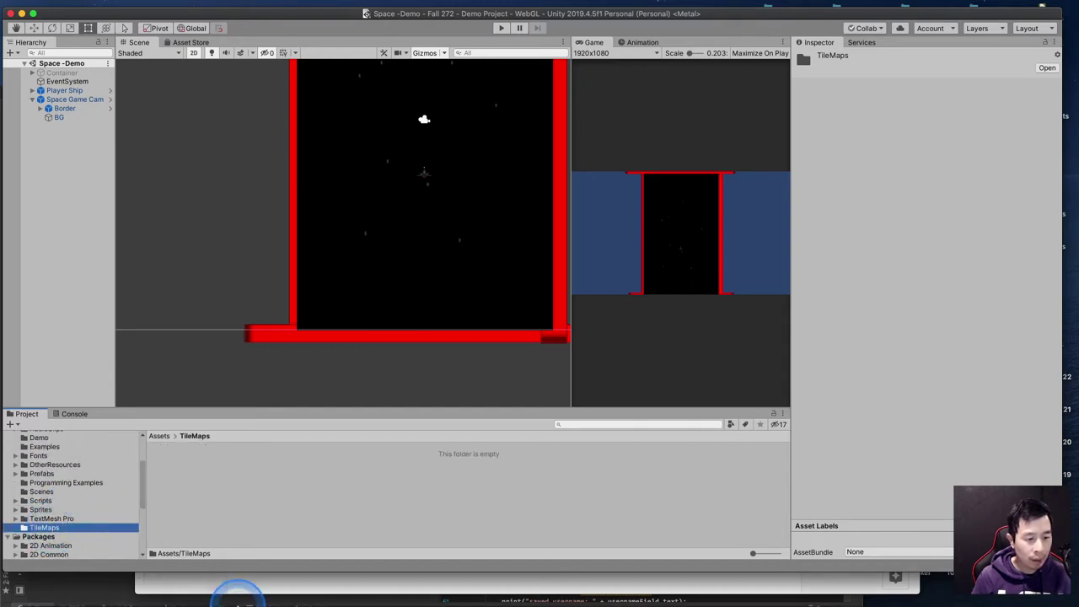
Import Terrain_assets.png and jungle assets.png from the Finder's recent files into the TileMaps folder
click(32, 590)
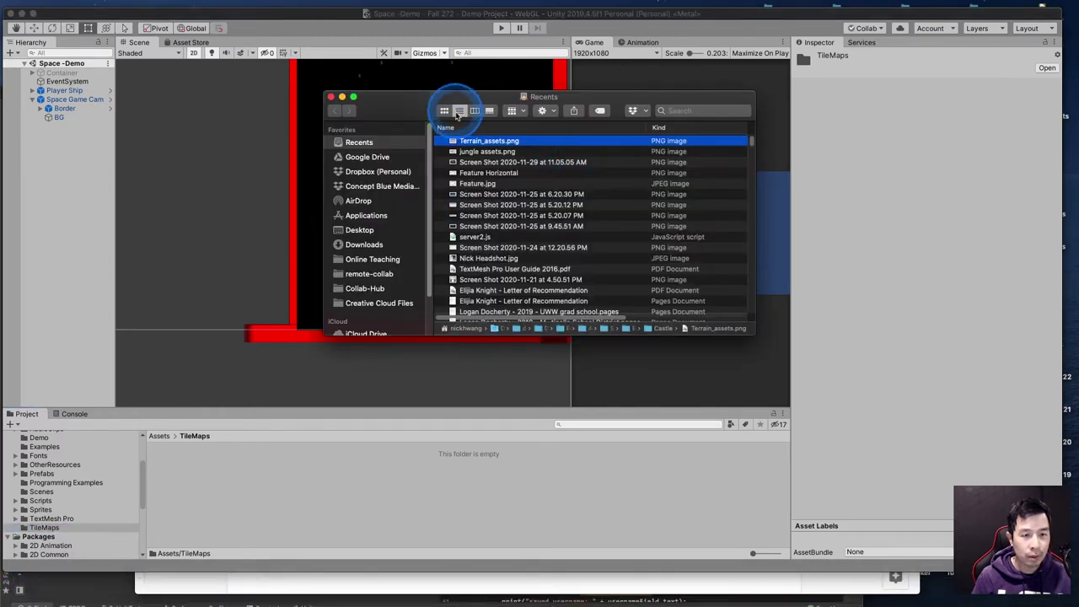
drag(485, 145, 330, 472)
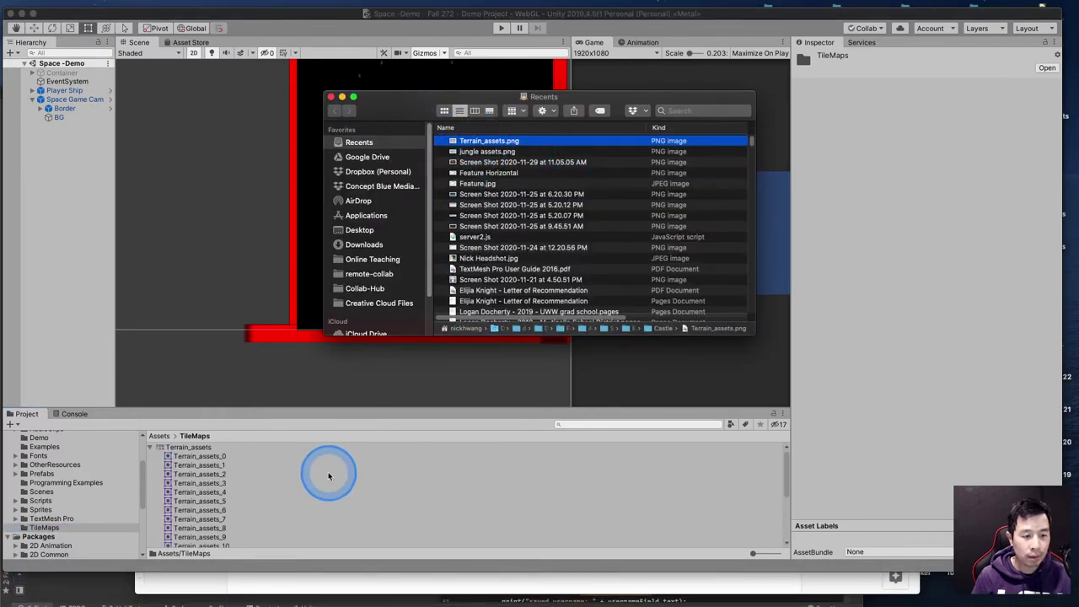
drag(493, 151, 450, 494)
Inspect the sub-sprites of the Terrain_assets texture, including Terrain_assets_0
click(146, 458)
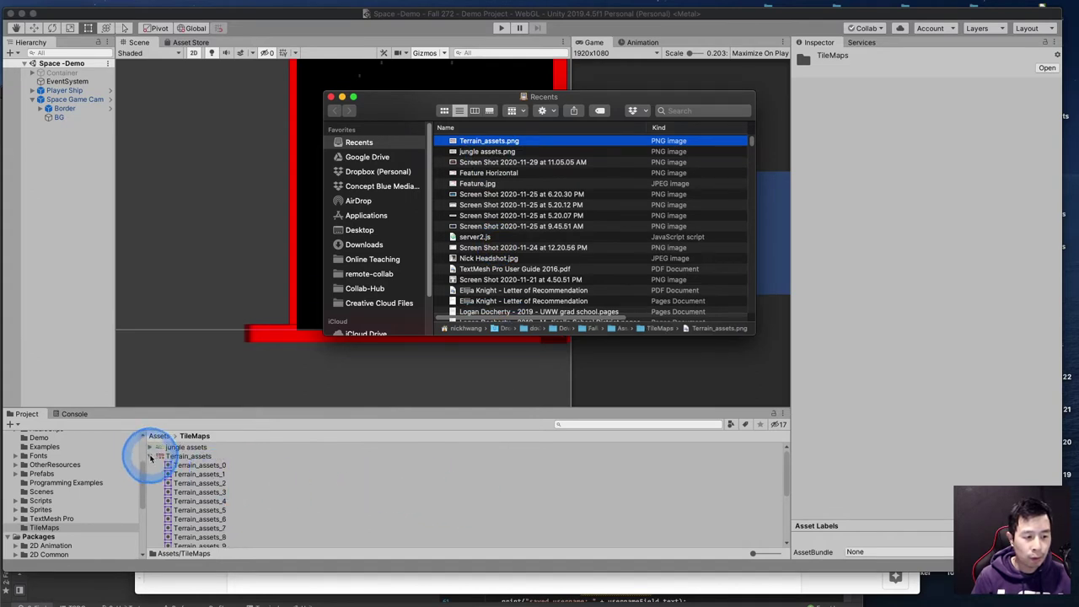
click(150, 458)
click(149, 458)
click(220, 465)
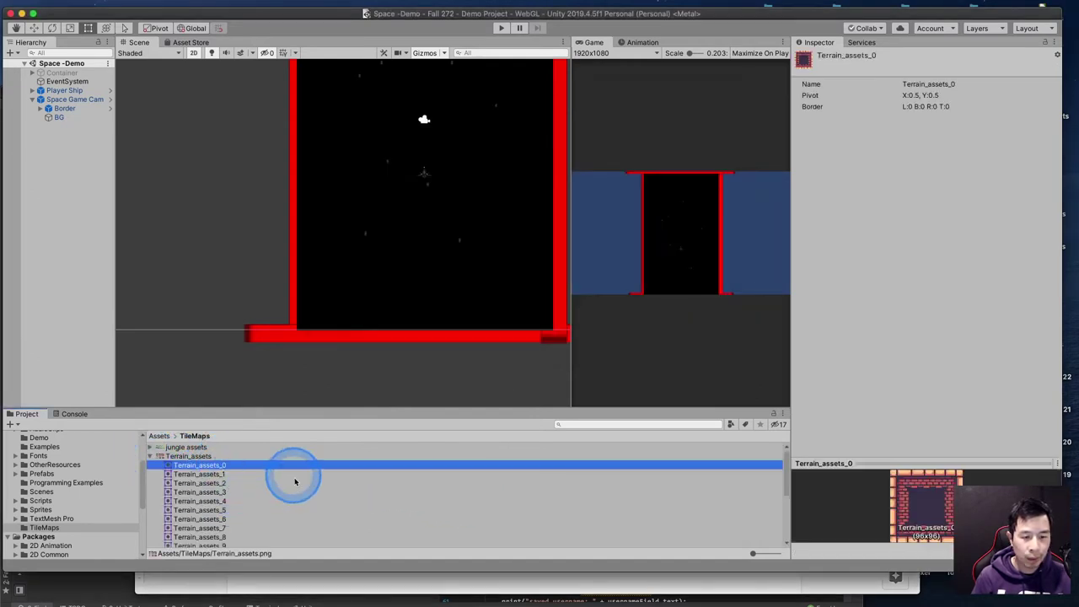
click(149, 456)
Set the Sprite Mode of both the jungle assets and Terrain_assets textures to Single and apply it
click(177, 447)
shift+click(187, 456)
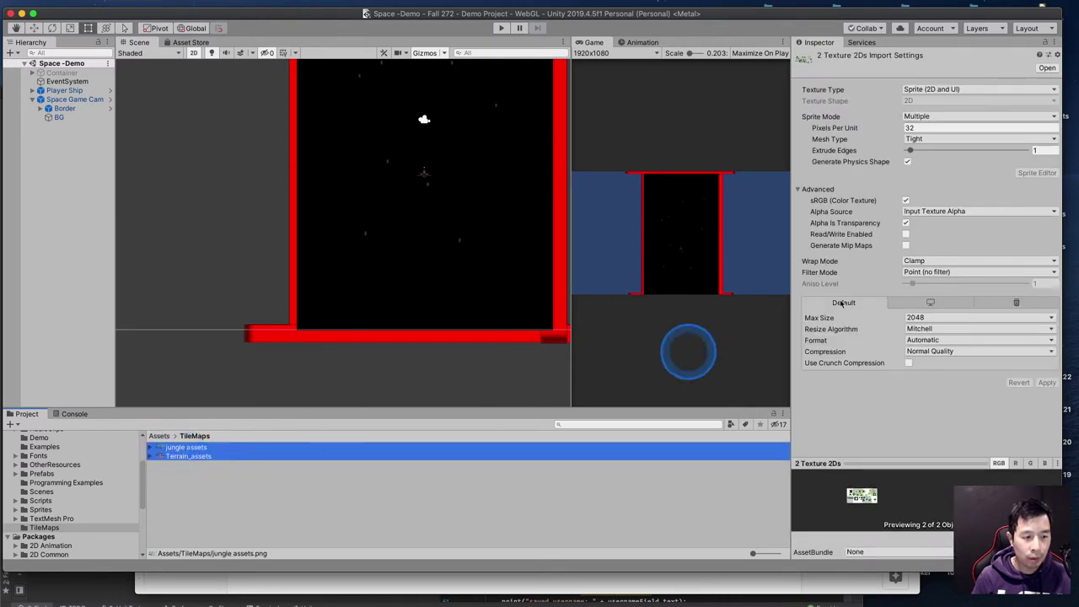
click(927, 116)
click(923, 108)
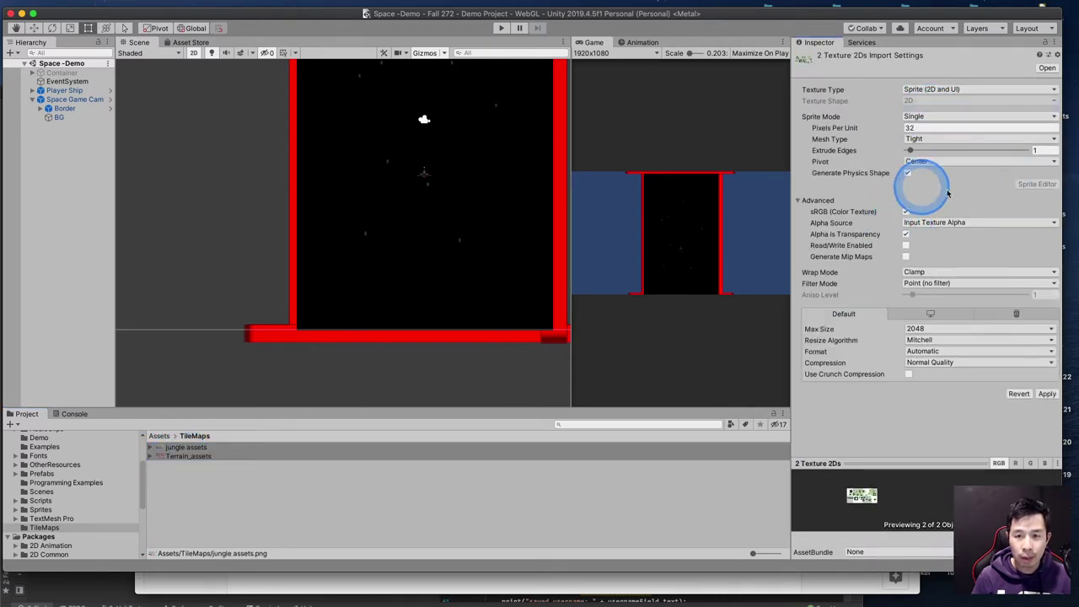
click(1046, 394)
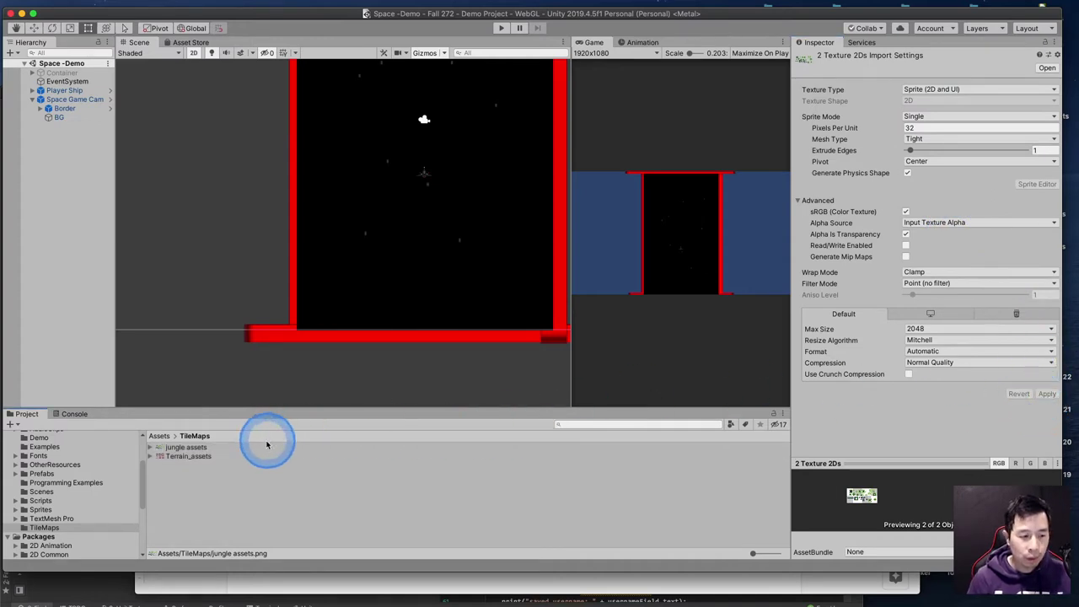
Set the jungle assets texture to Sprite Mode Multiple with 16 Pixels Per Unit and apply the import settings
click(206, 488)
click(224, 448)
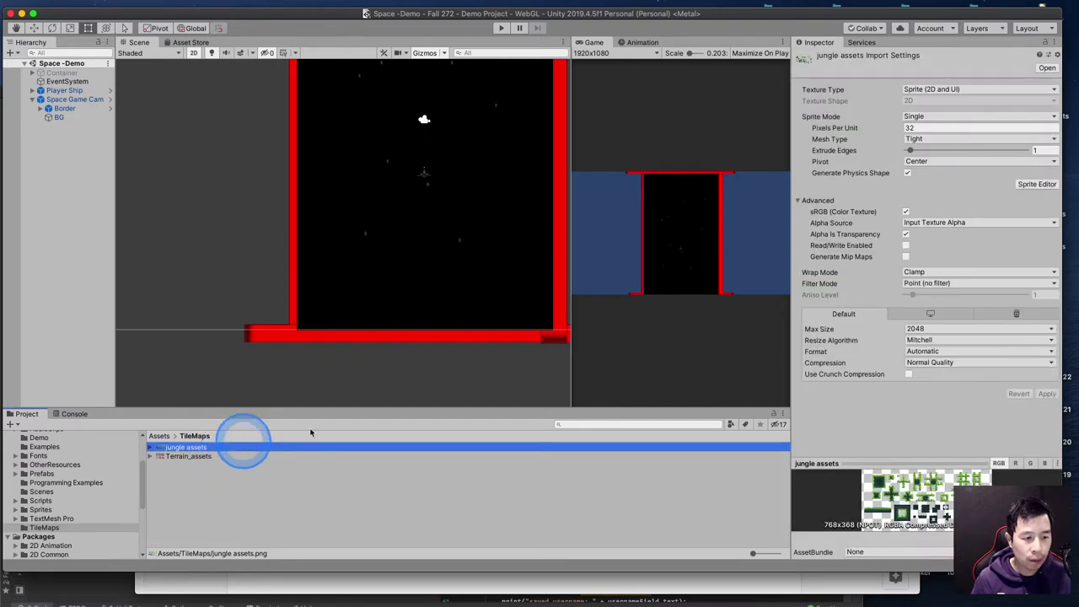
click(930, 118)
click(926, 126)
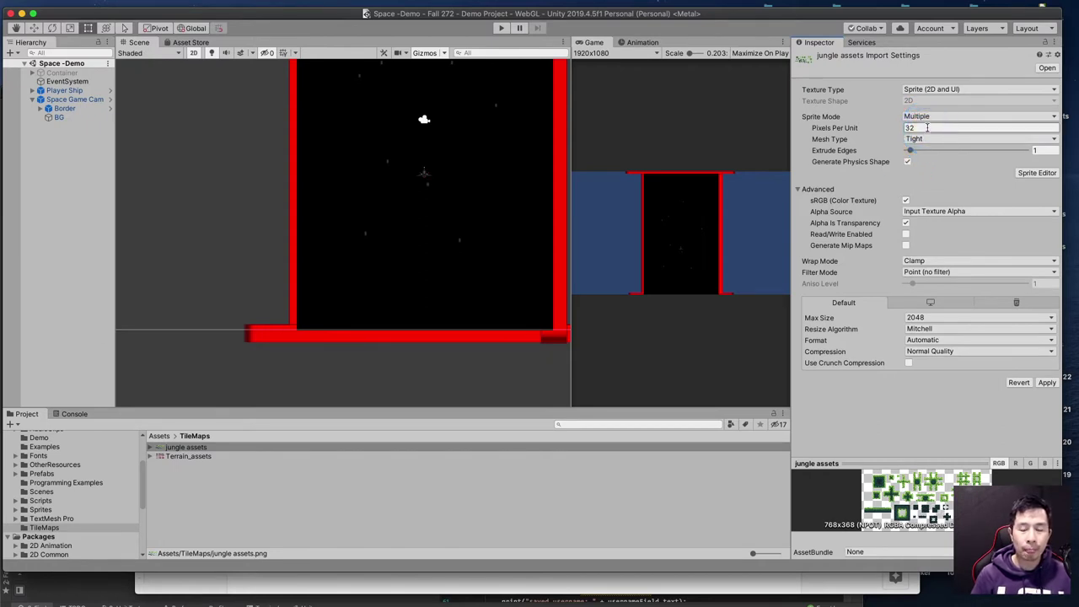
click(805, 129)
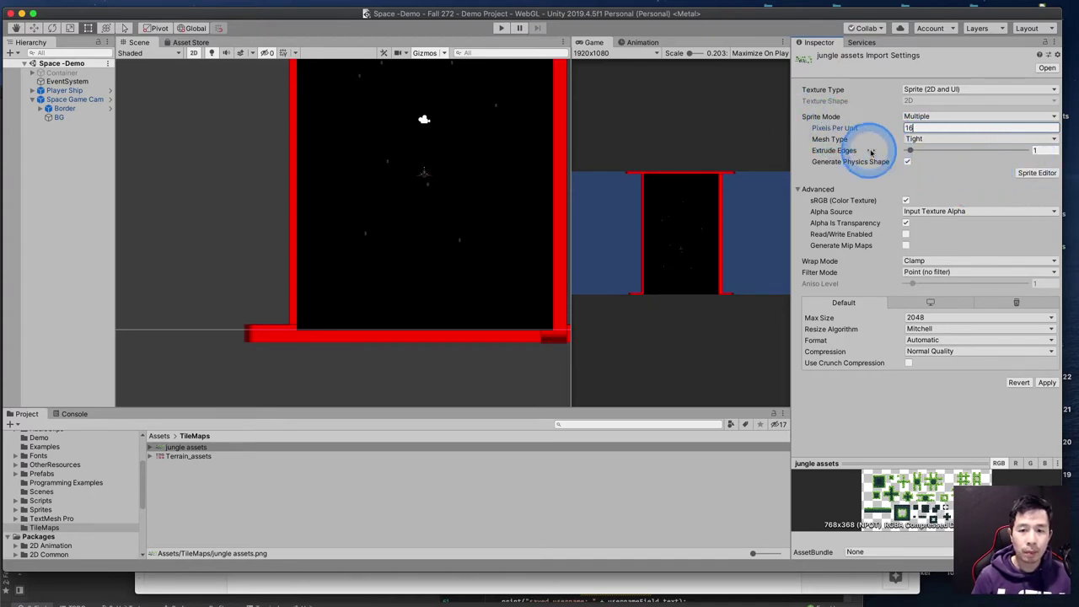
click(1047, 383)
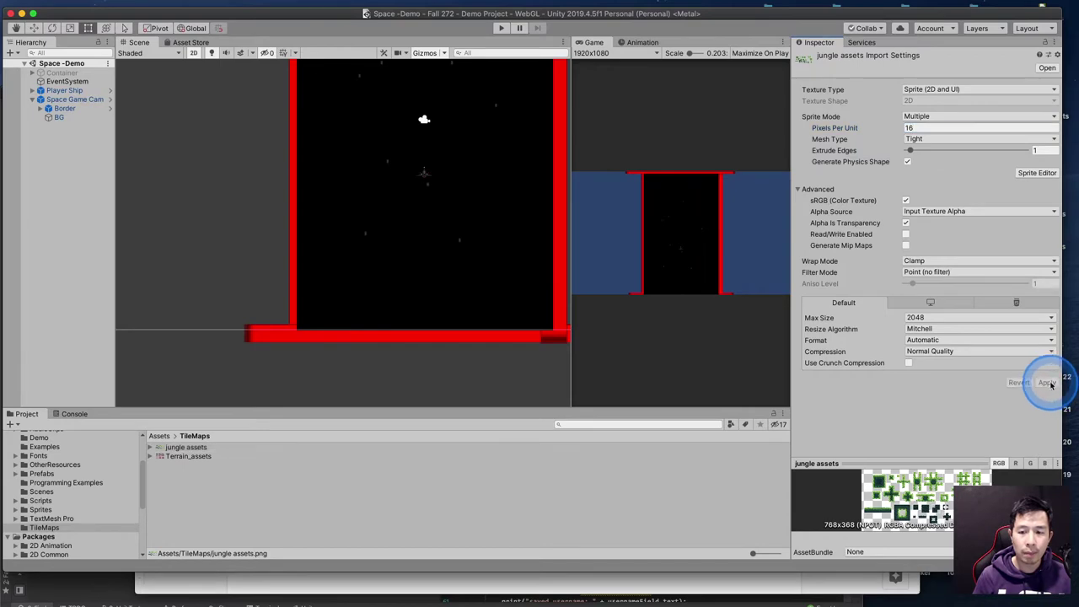
Open the jungle assets texture in the Sprite Editor and examine its tile layout
click(1027, 174)
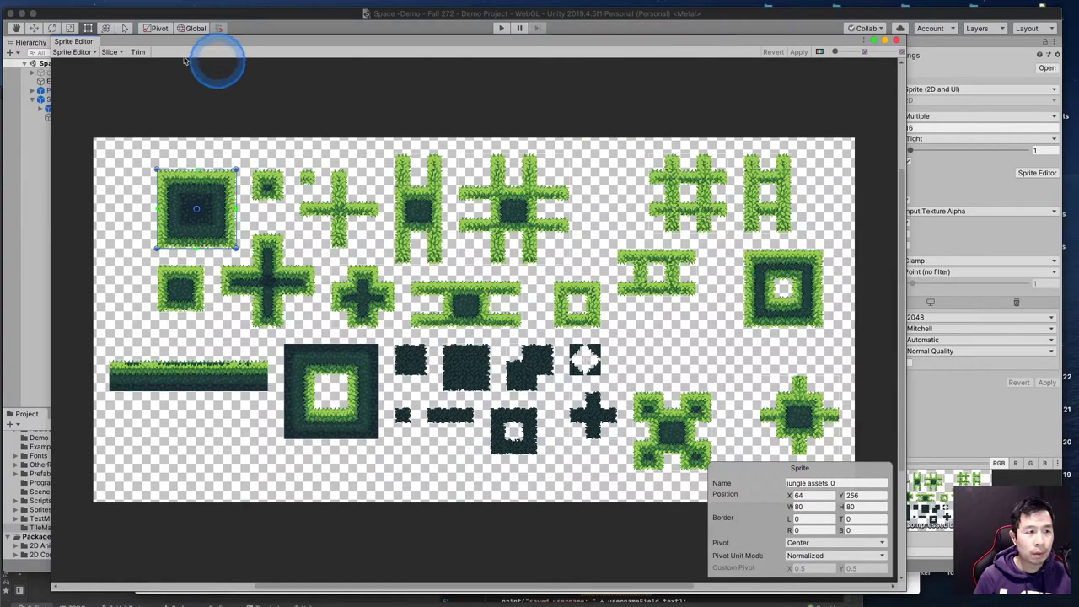
scroll(270, 228, up, 2)
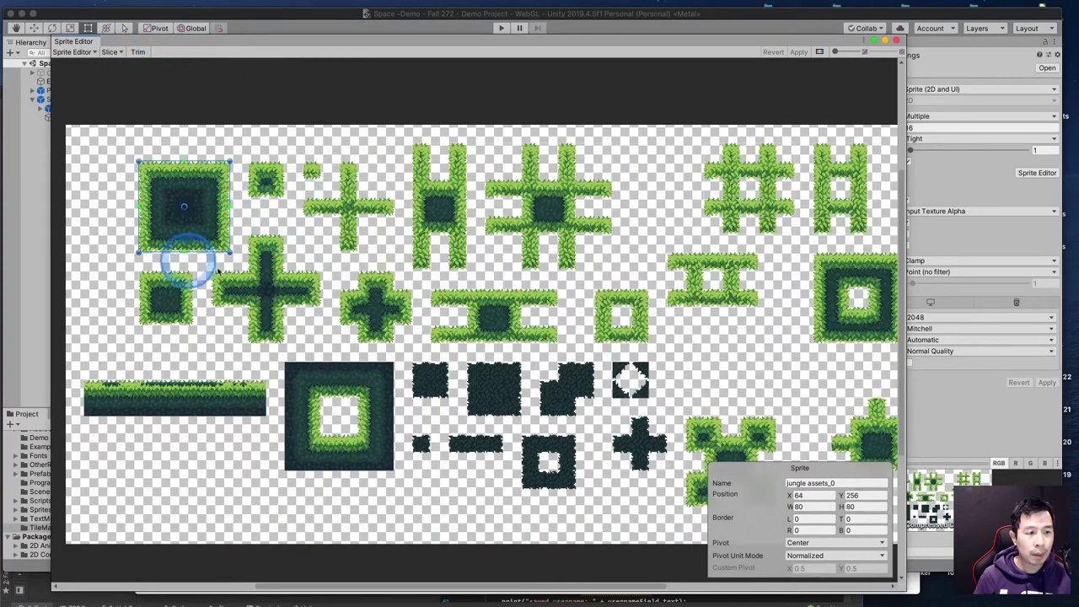
scroll(169, 191, up, 1)
scroll(168, 192, up, 1)
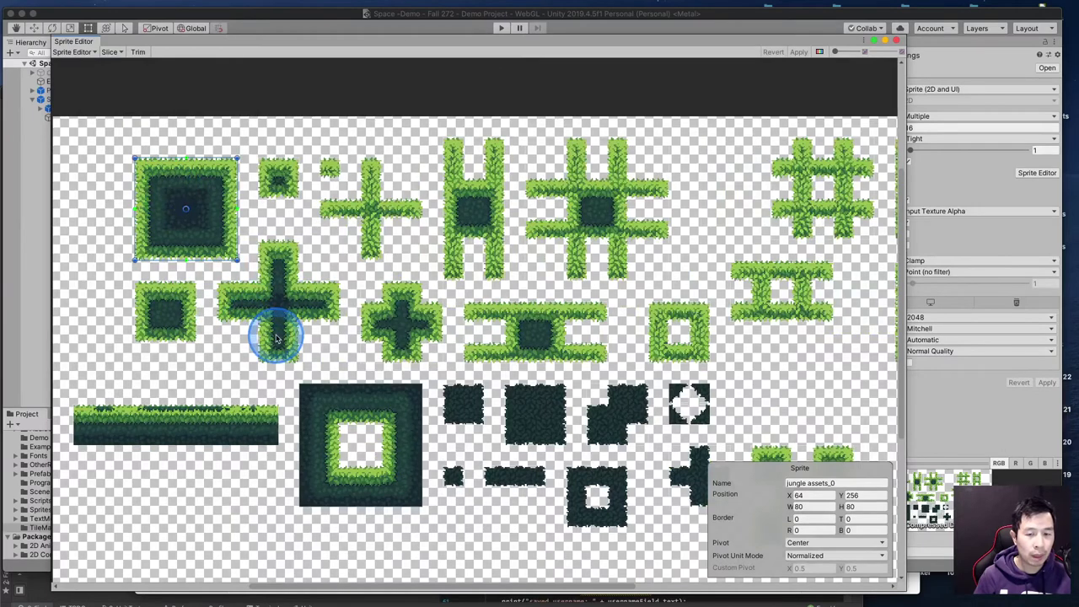
scroll(302, 328, down, 3)
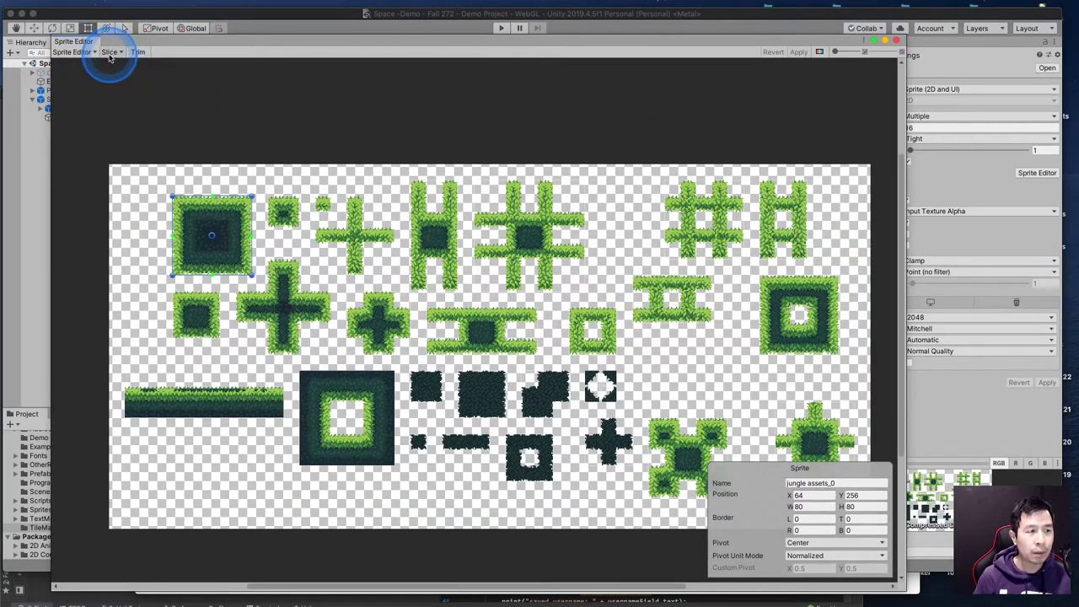
Slice the jungle assets texture by cell size into 16 × 16 pixel tiles, check individual tiles and apply the slicing
click(109, 52)
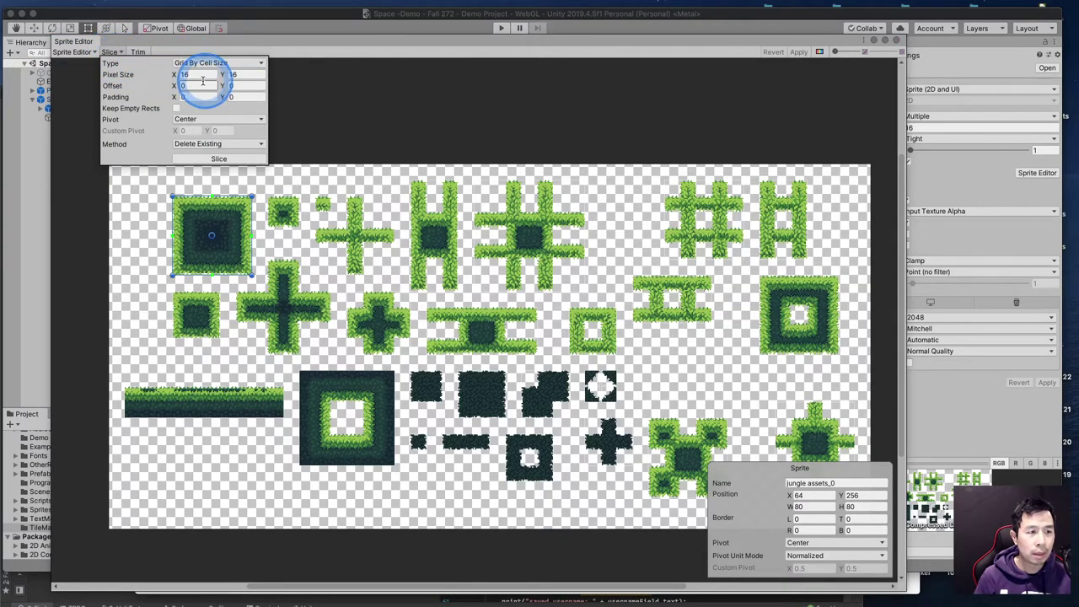
click(233, 162)
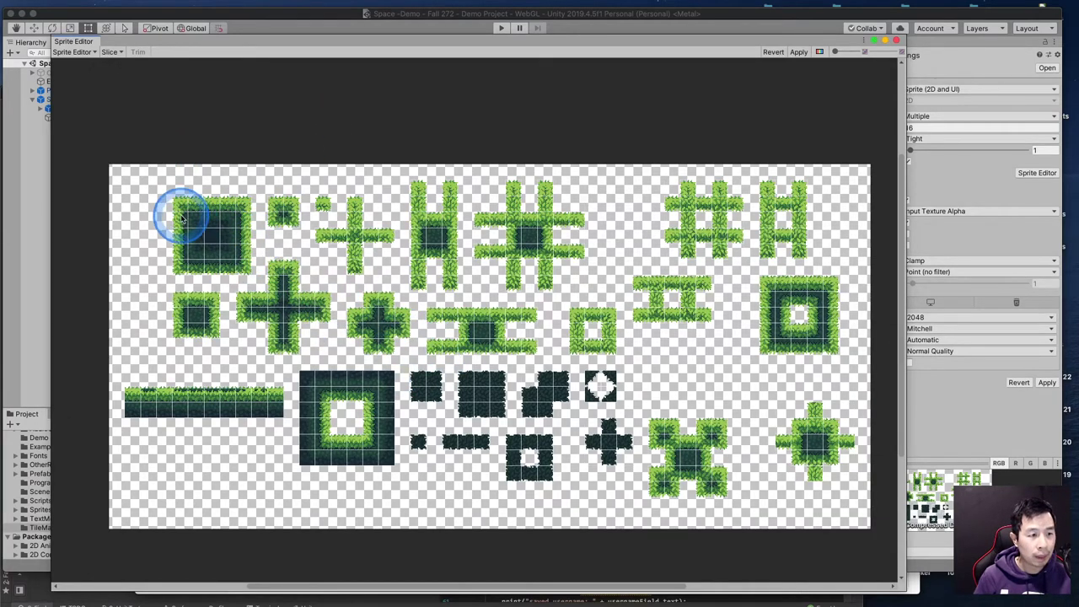
scroll(224, 253, up, 5)
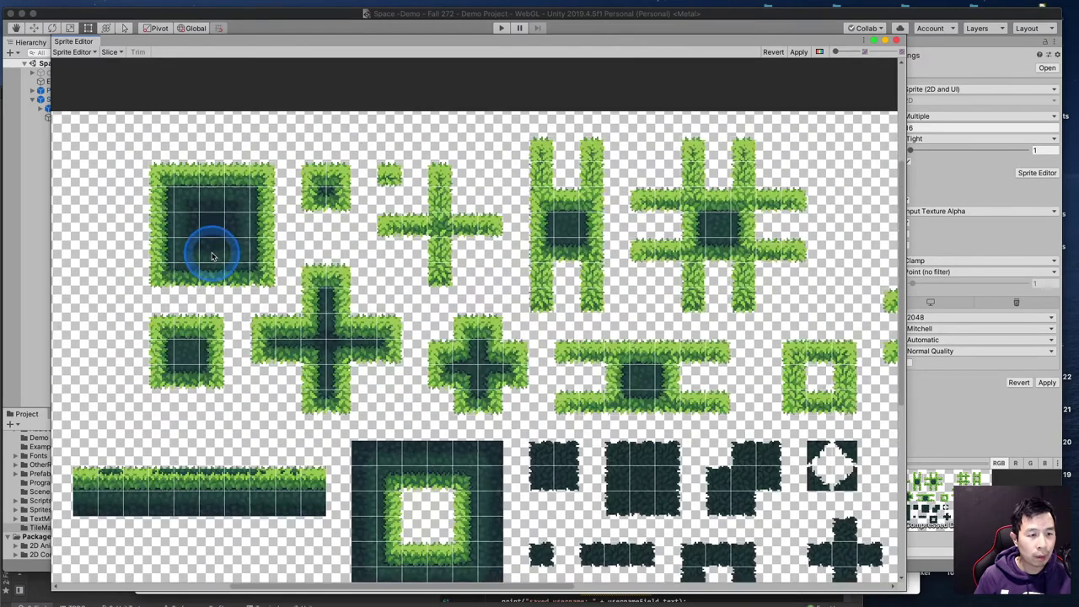
click(151, 160)
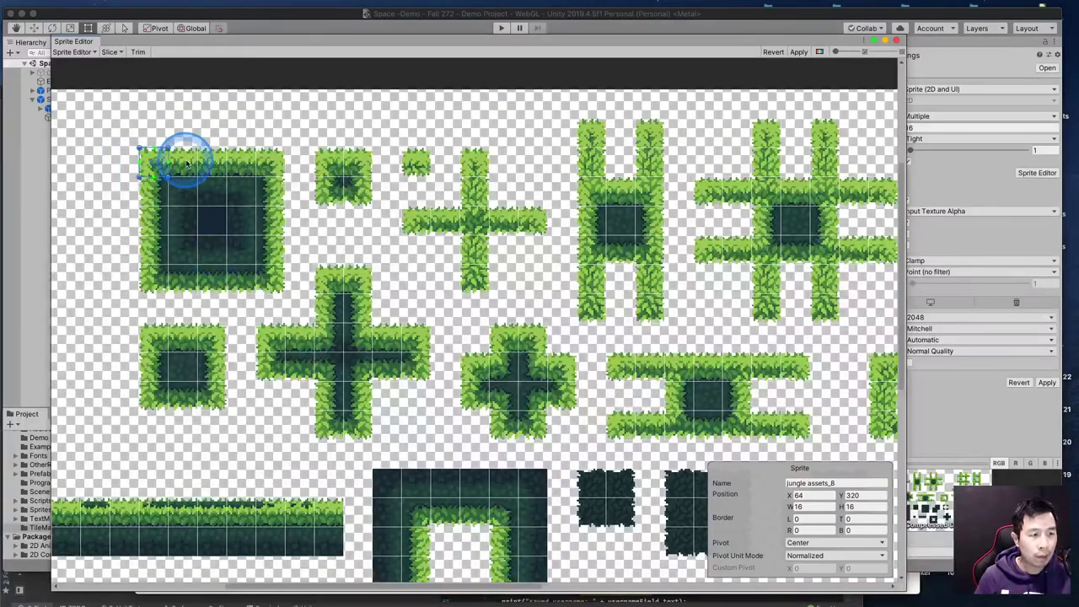
click(268, 189)
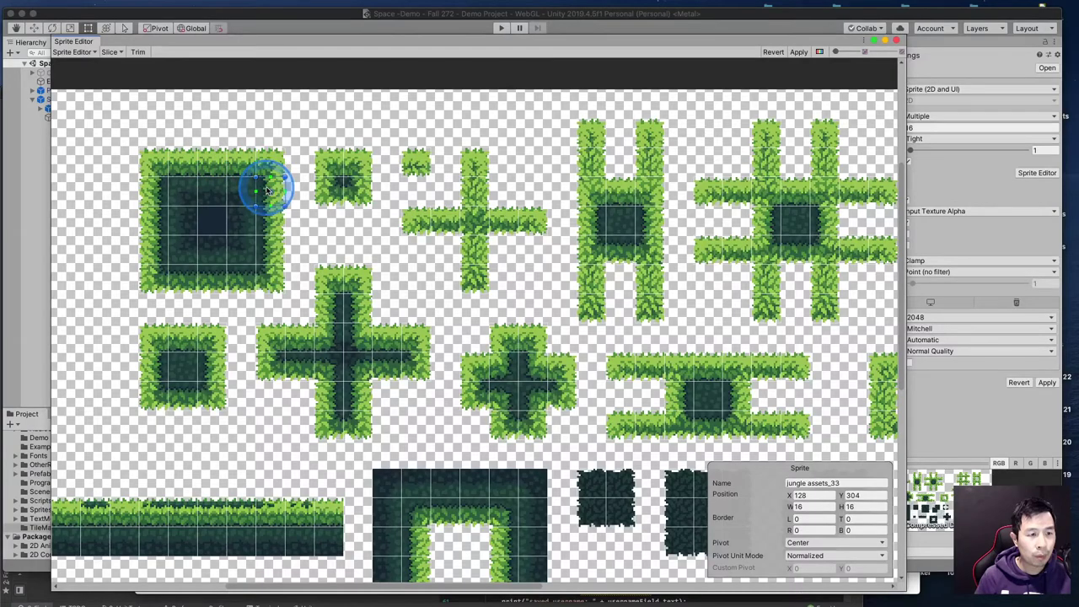
click(207, 194)
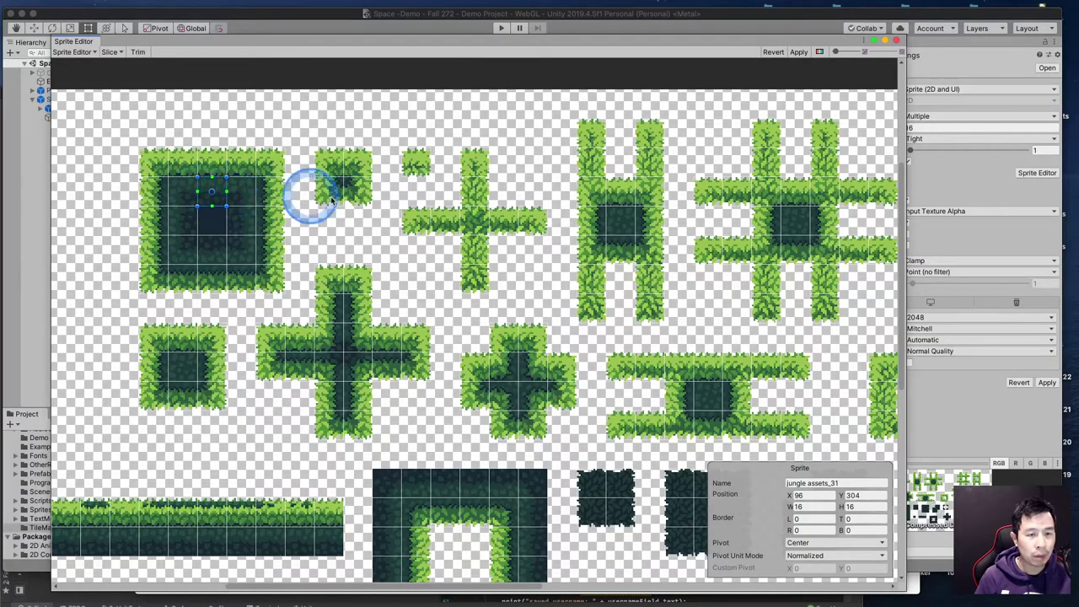
scroll(342, 185, down, 5)
middle_drag(427, 145, 324, 103)
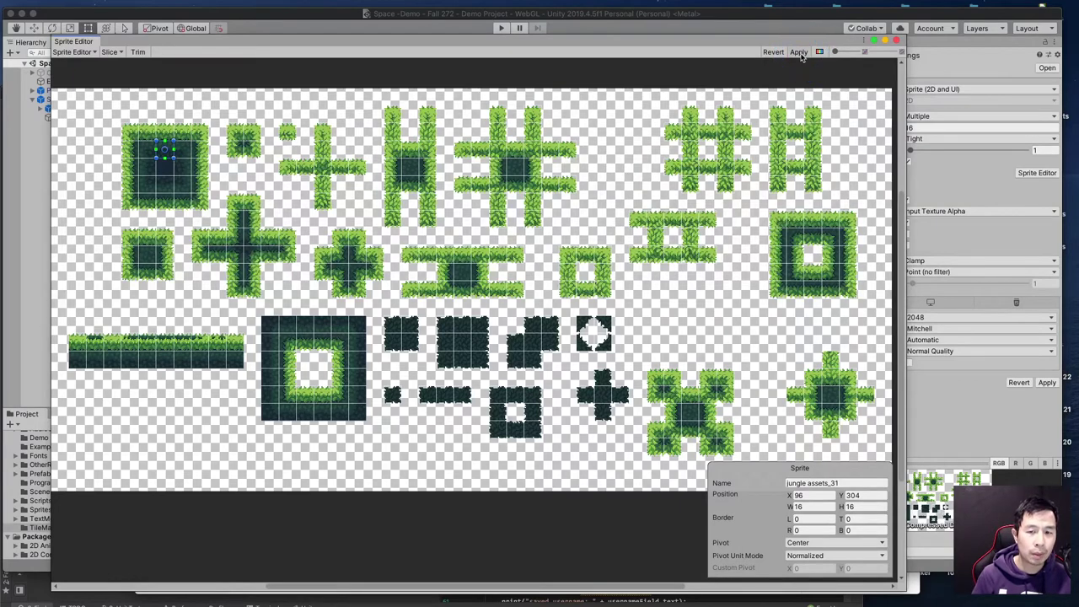
click(895, 44)
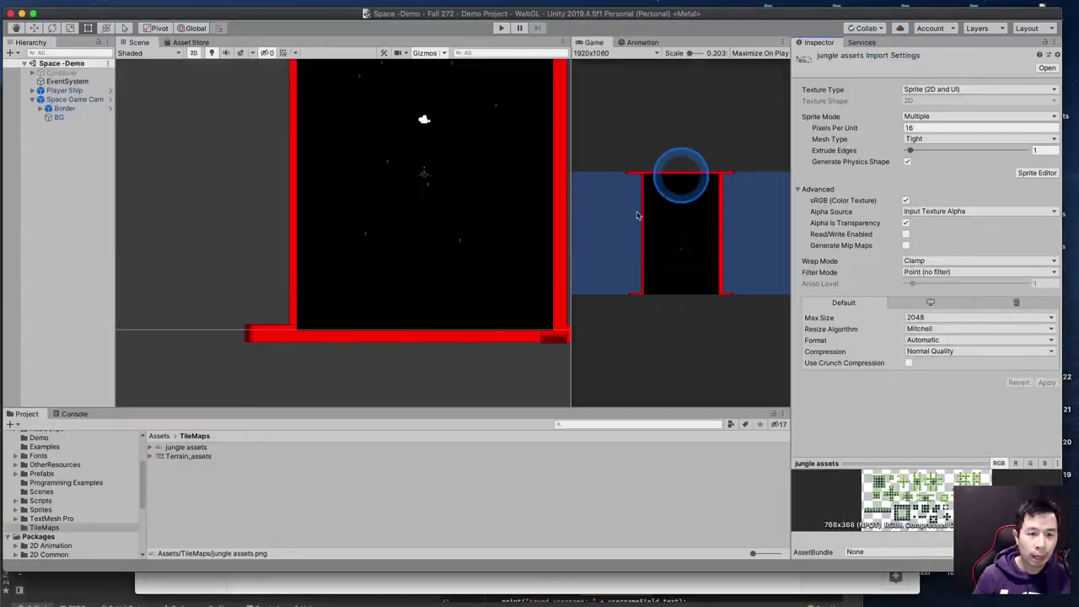
Set the Terrain_assets texture to Sprite Mode Multiple with 32 Pixels Per Unit and apply the import settings
click(284, 482)
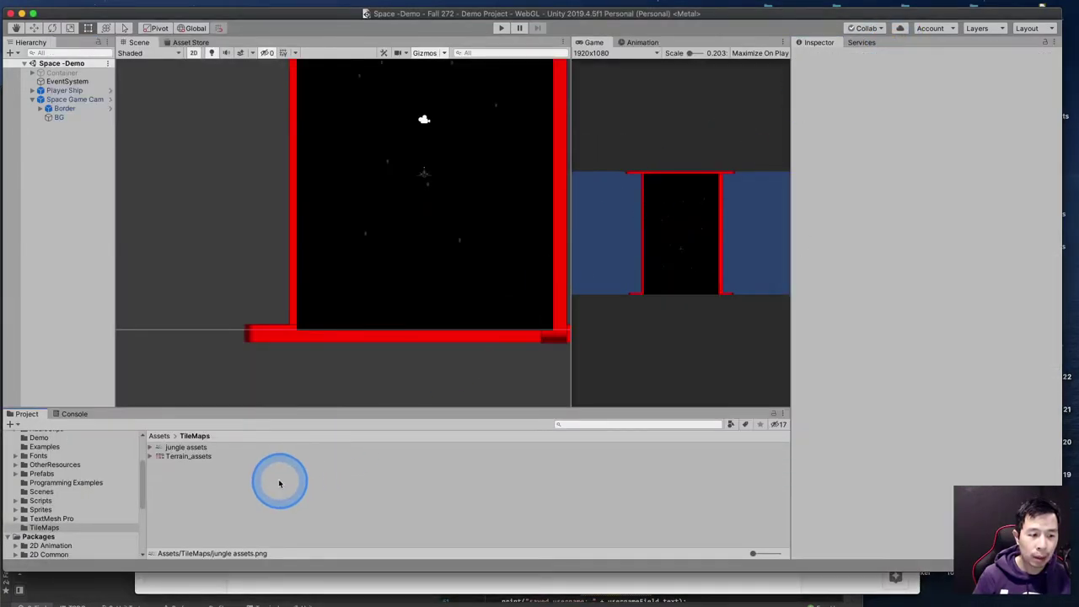
click(199, 457)
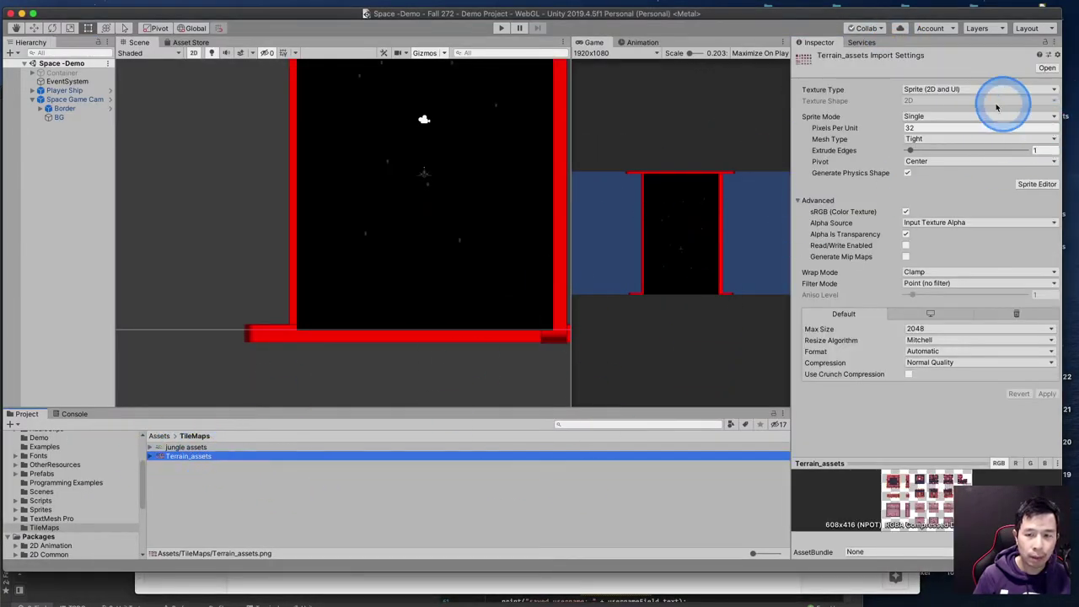
click(947, 117)
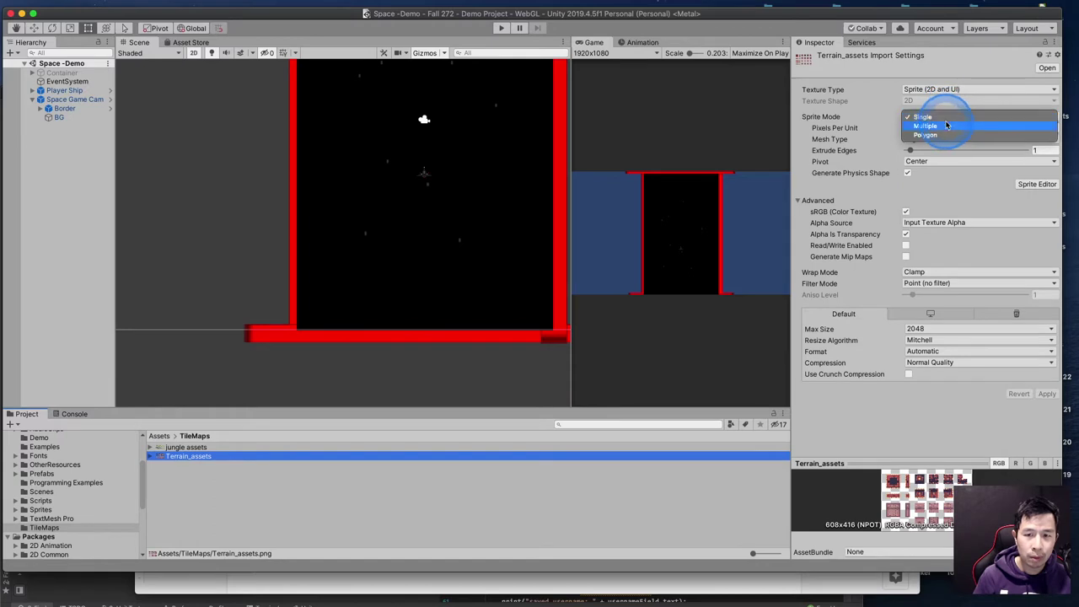
click(947, 125)
click(912, 127)
text(32)
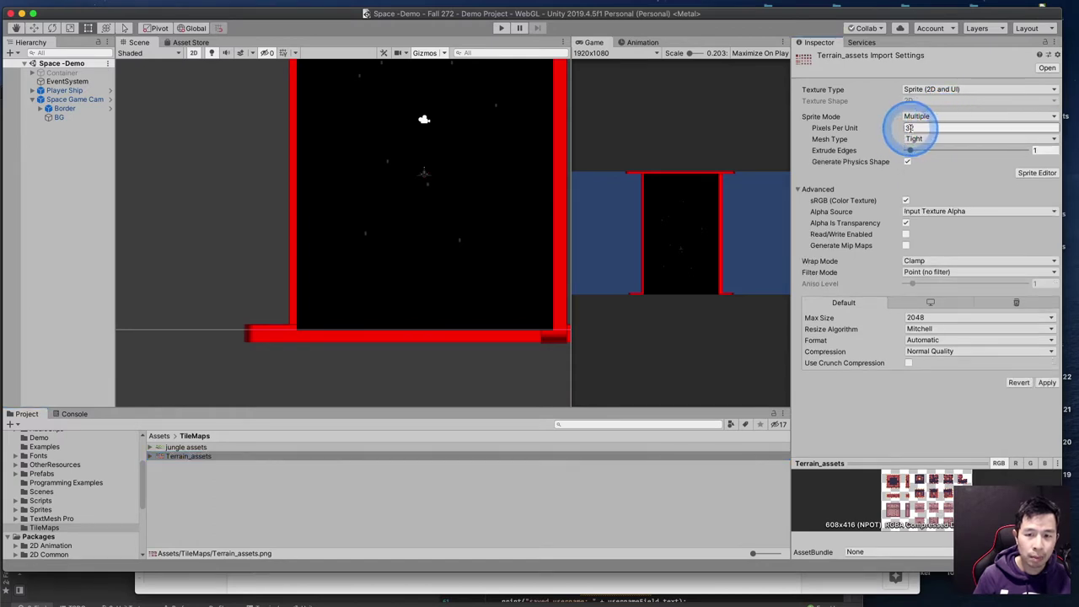
click(1047, 382)
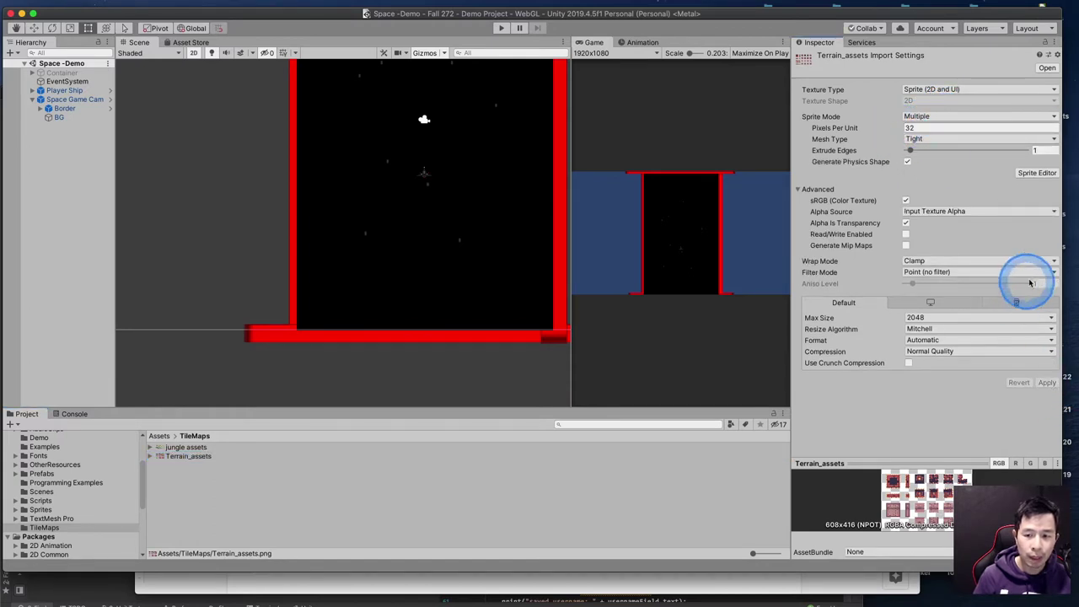
Slice the Terrain_assets texture in the Sprite Editor by cell size into 32 × 32 pixel tiles and apply the slicing
click(1035, 173)
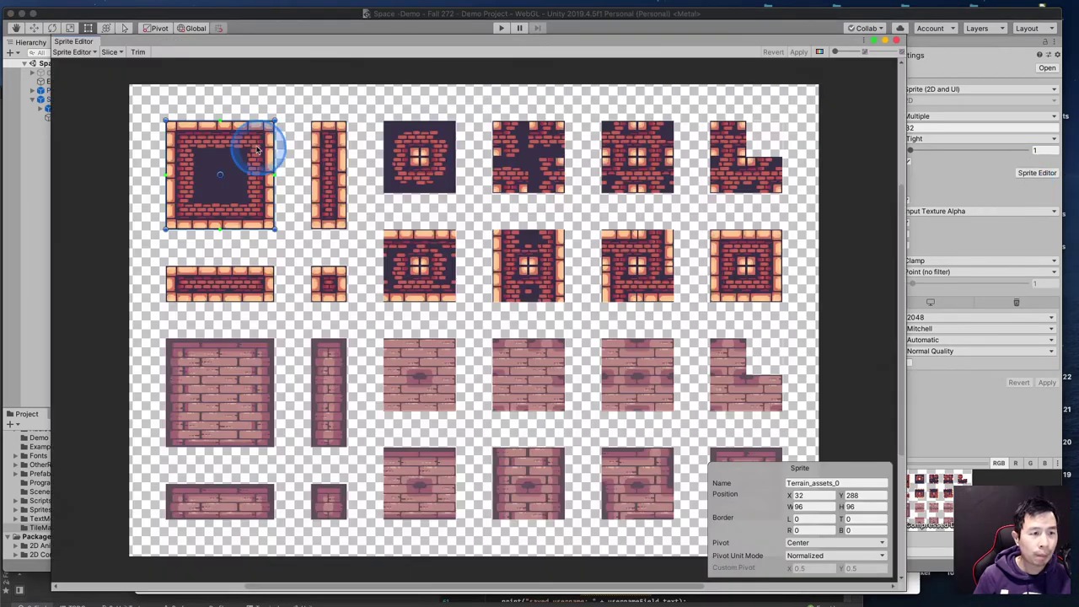
click(109, 53)
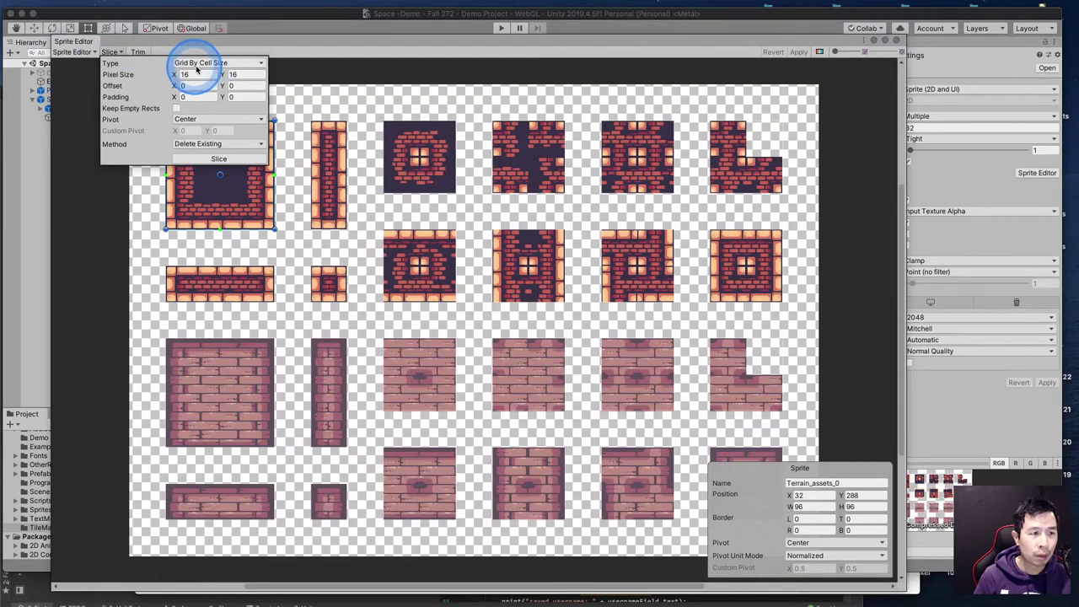
click(122, 76)
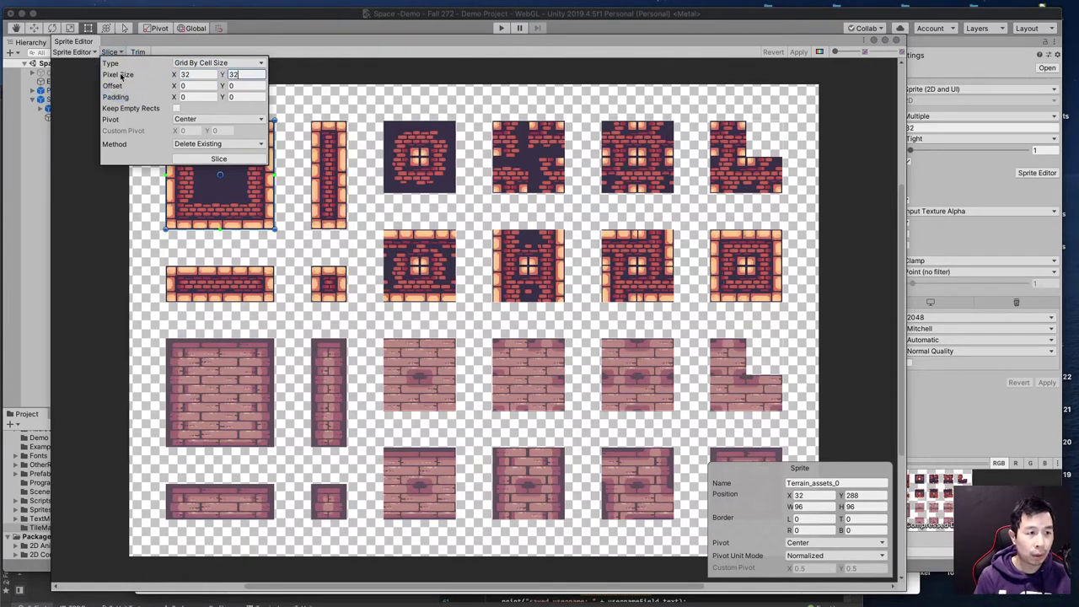
click(238, 159)
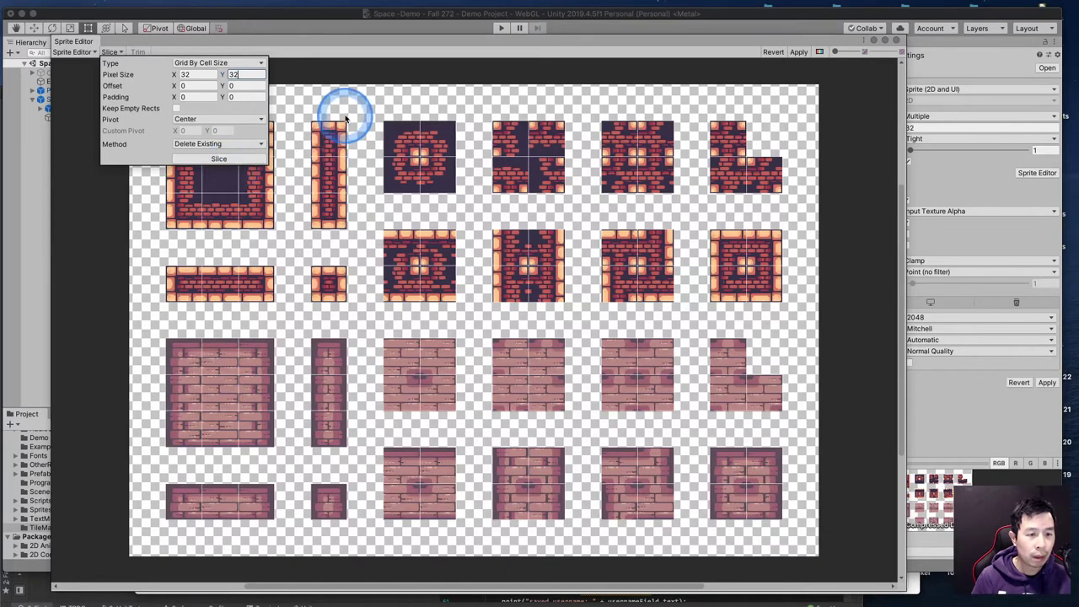
click(247, 121)
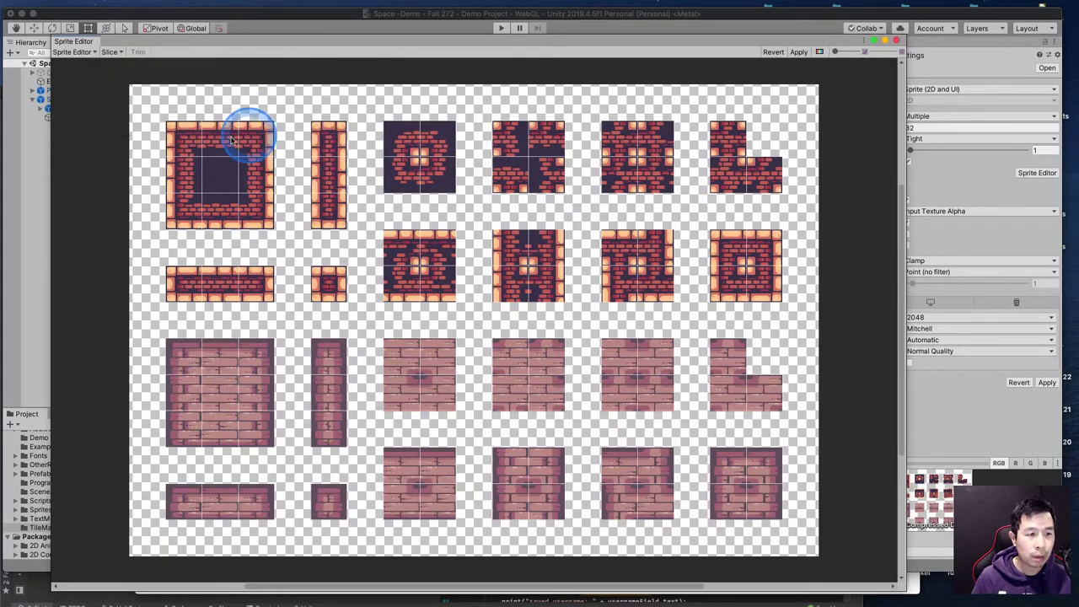
click(184, 131)
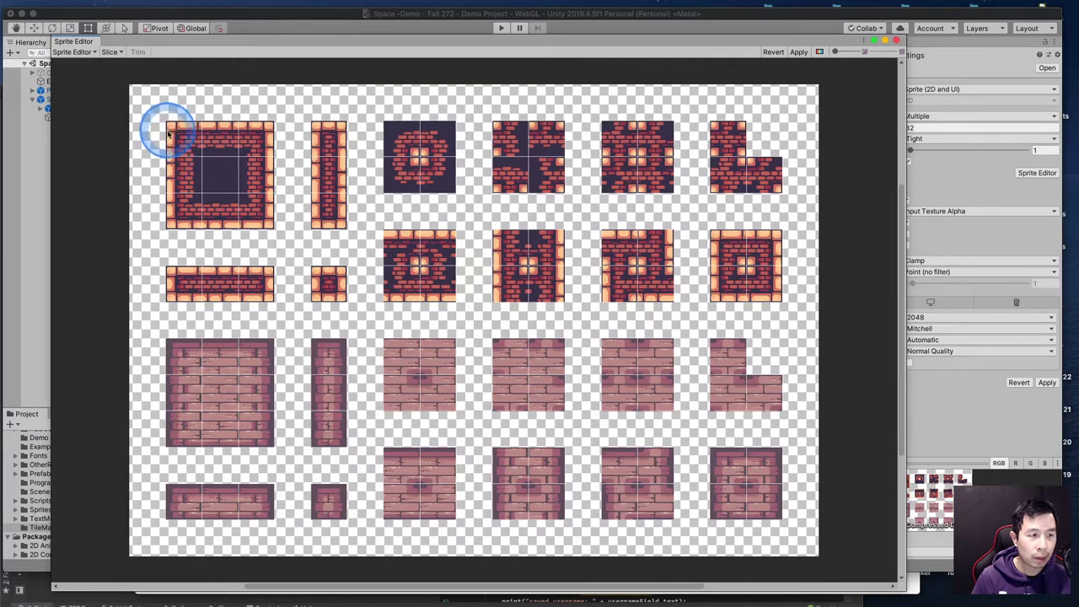
click(170, 133)
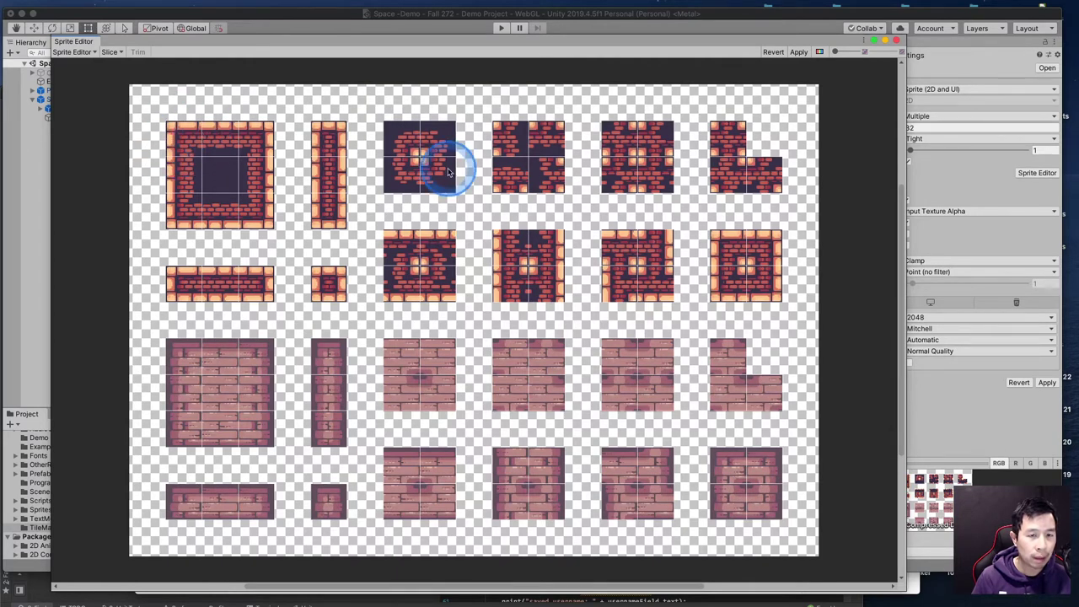
click(801, 52)
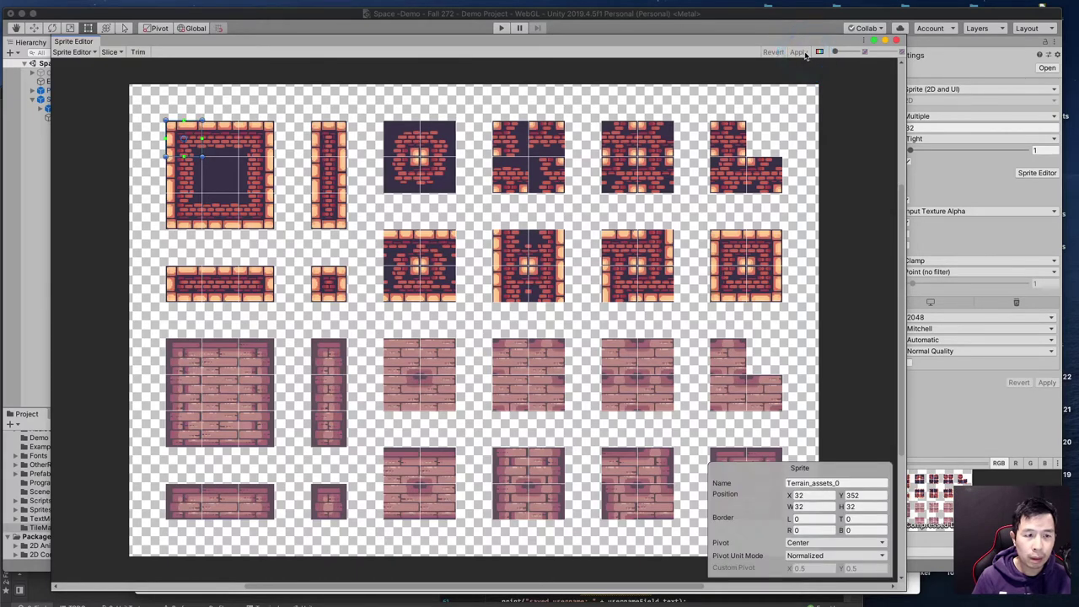
click(898, 40)
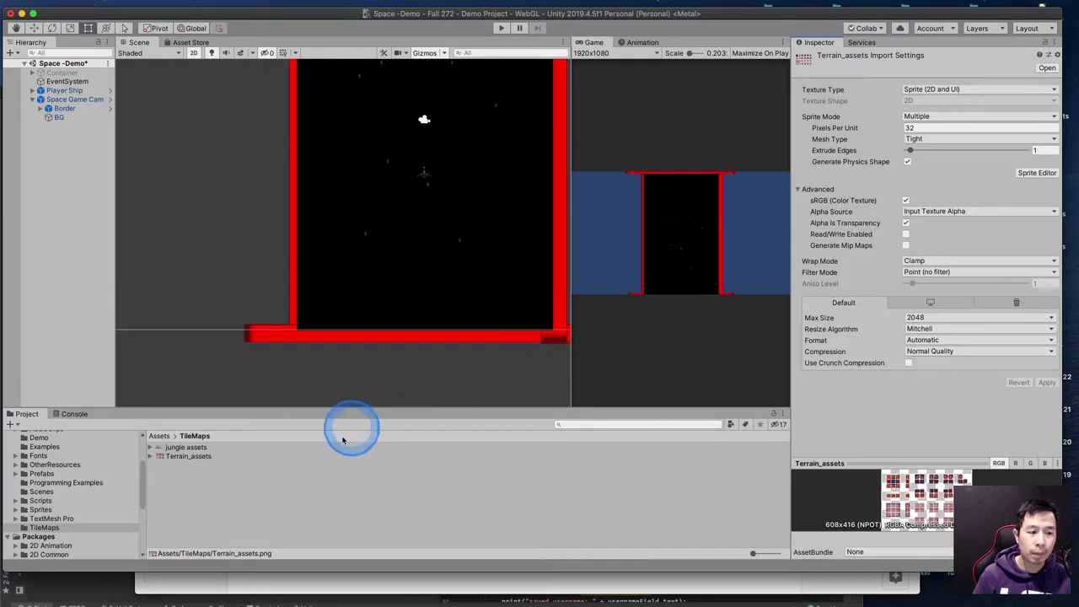
Examine the previews of the sliced jungle assets sub-sprites, from jungle assets_1 through jungle assets_14
click(148, 447)
click(193, 465)
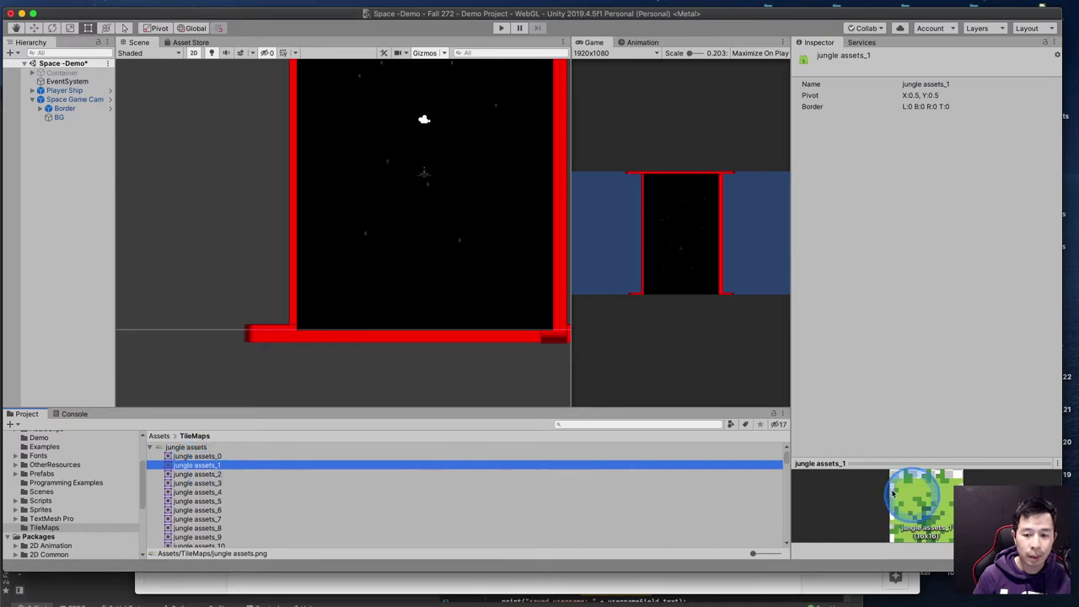
key(Down)
key(Down)
key(Down)
key(Down)
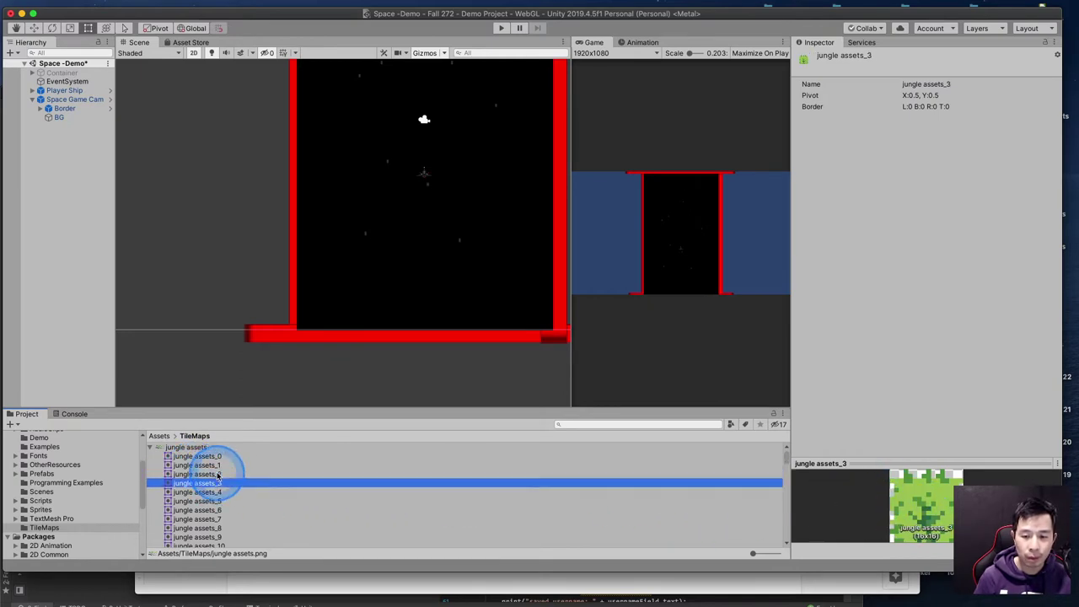
key(Down)
key(Down)
key(Down)
key(Down)
key(Down)
key(Down)
key(Down)
key(Down)
key(Down)
key(Down)
key(Down)
key(Down)
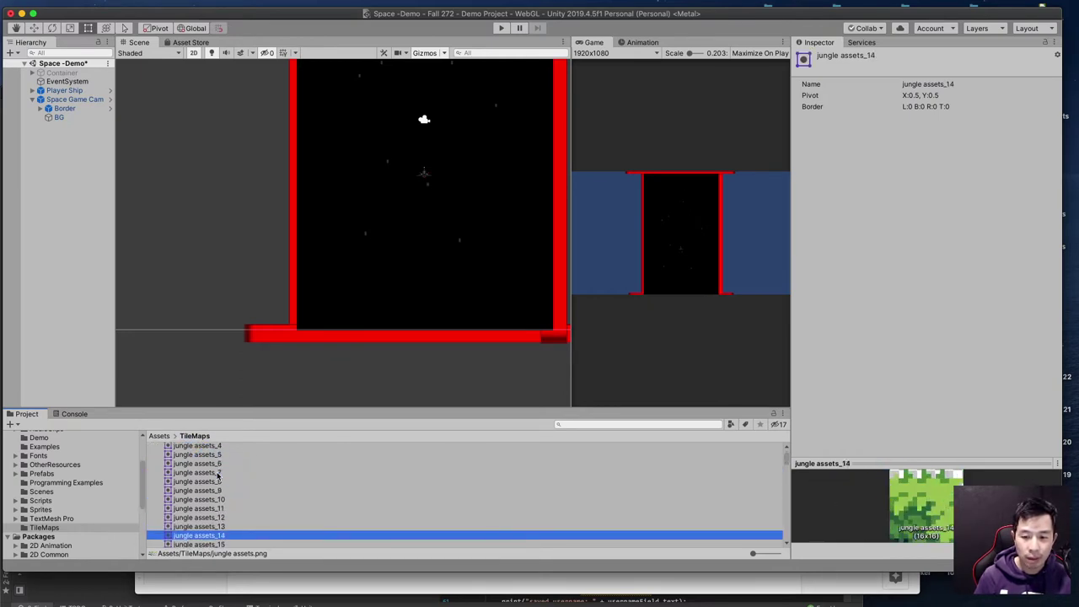
key(Up)
key(Up)
key(Up)
key(Up)
key(Up)
key(Up)
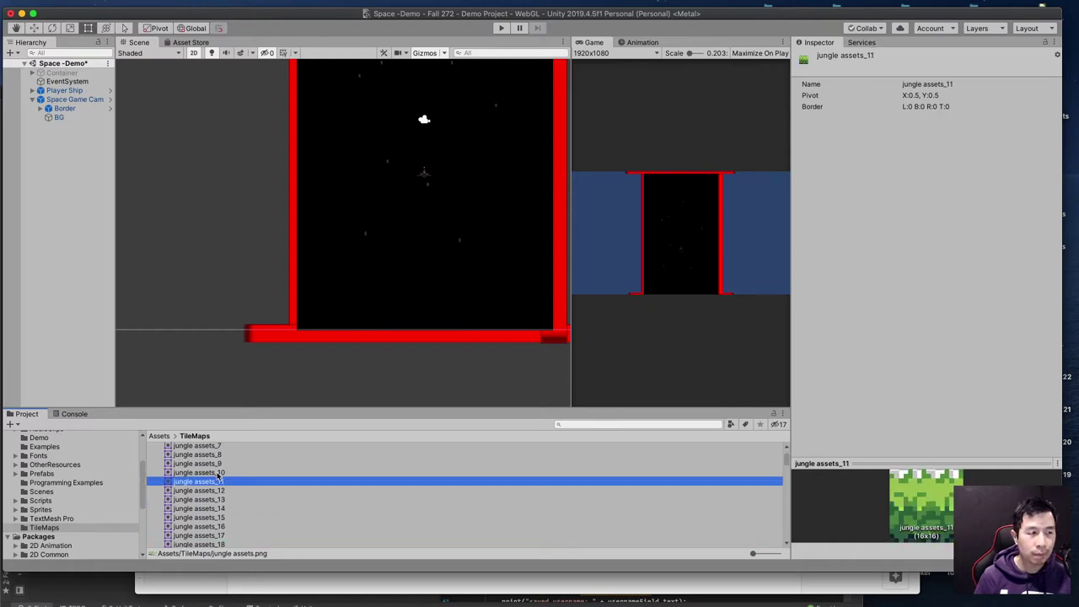
scroll(333, 517, up, 3)
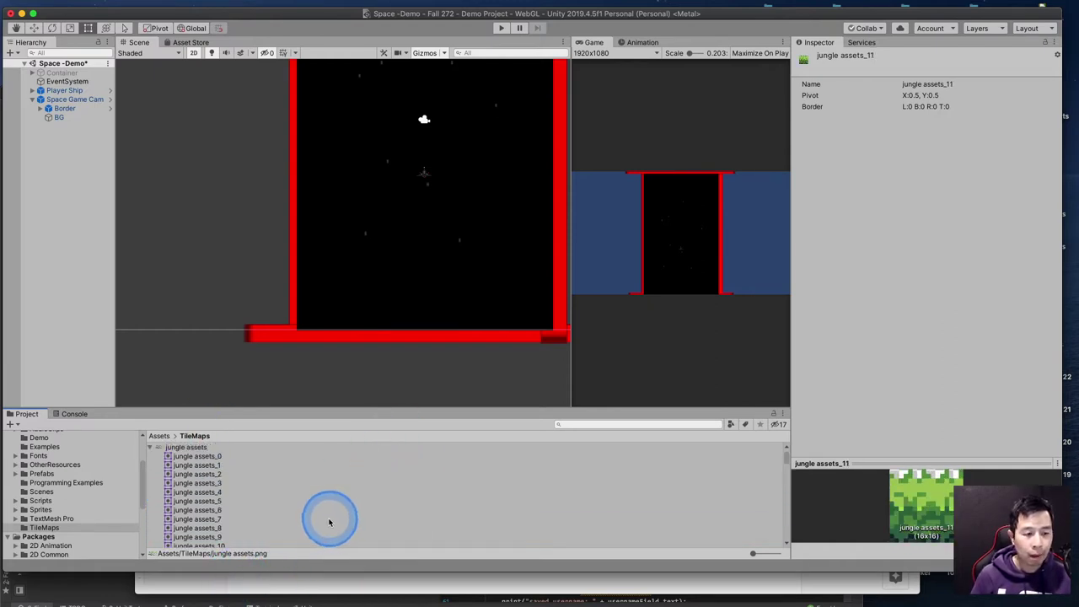
click(150, 447)
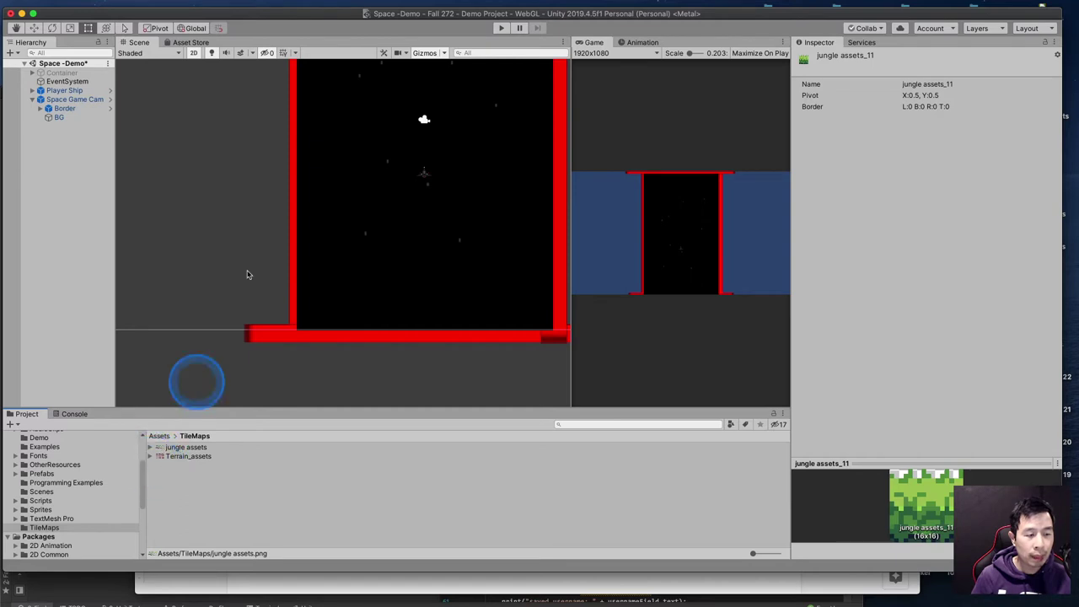
Save the Space -Demo scene and open the Tile Palette window
key(super+s)
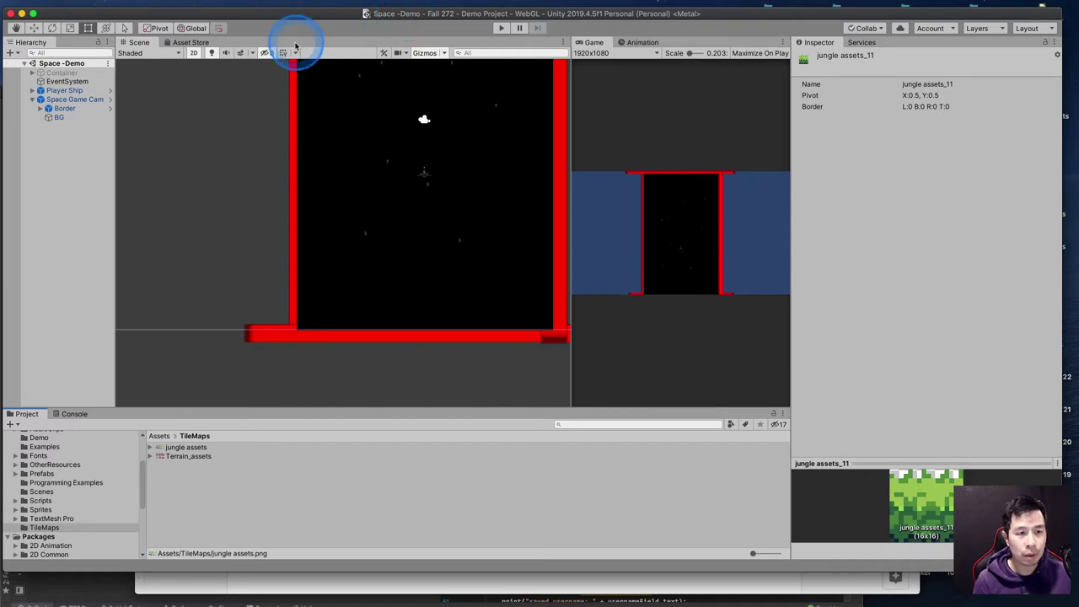
click(266, 6)
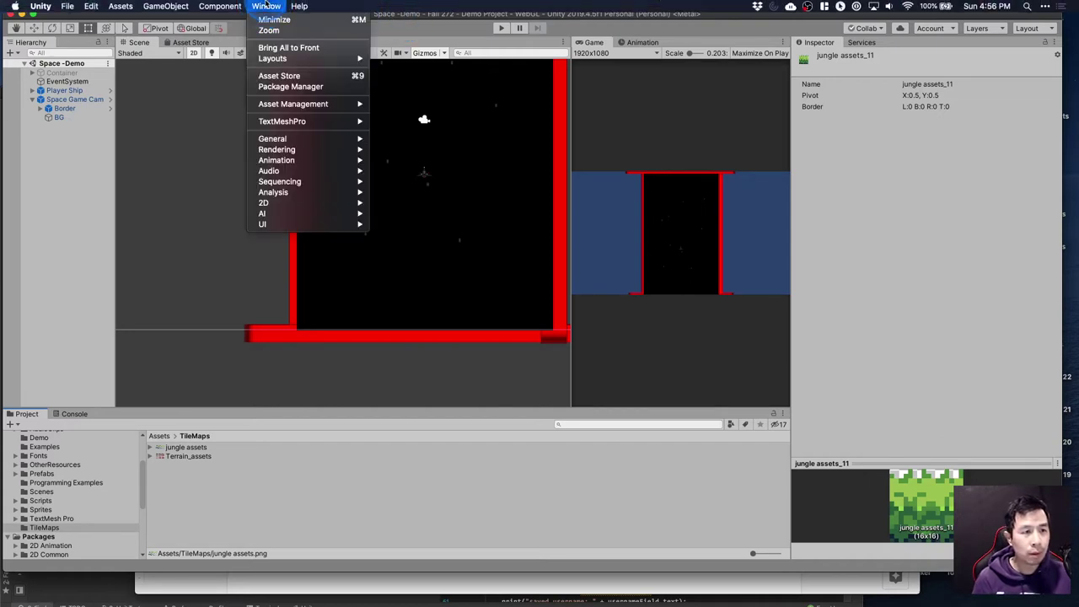
click(311, 205)
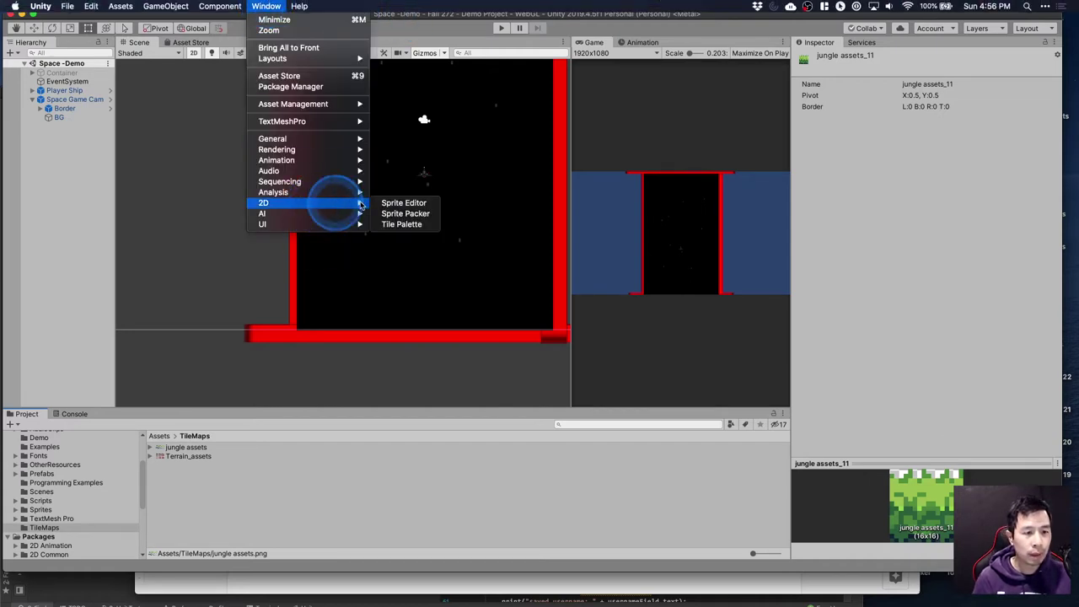
click(400, 225)
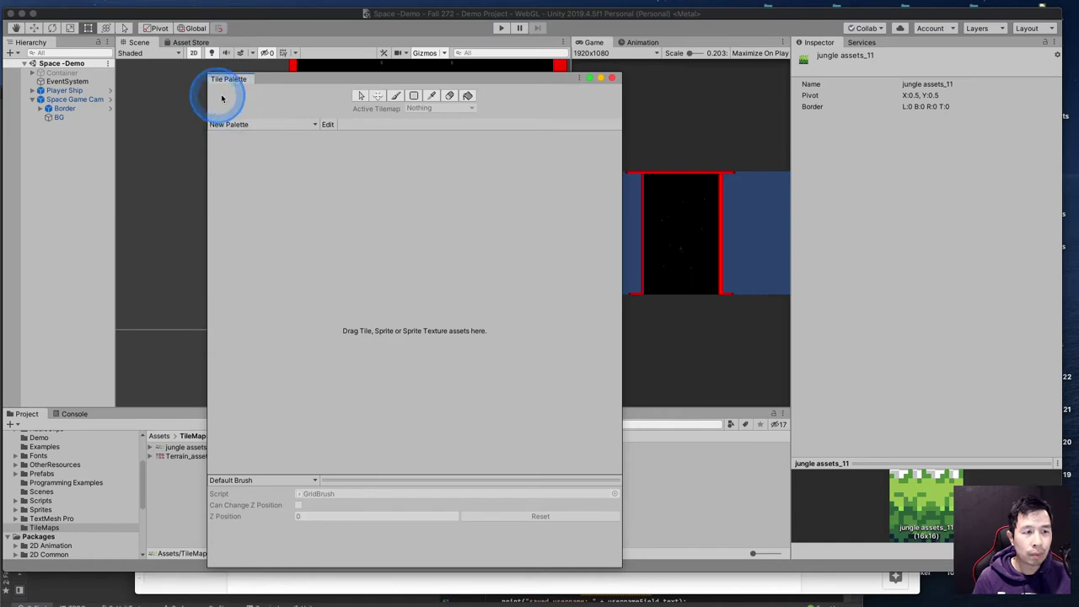
Dock the Tile Palette as a tab beside the Game and Animation views and widen that area
drag(235, 82, 646, 140)
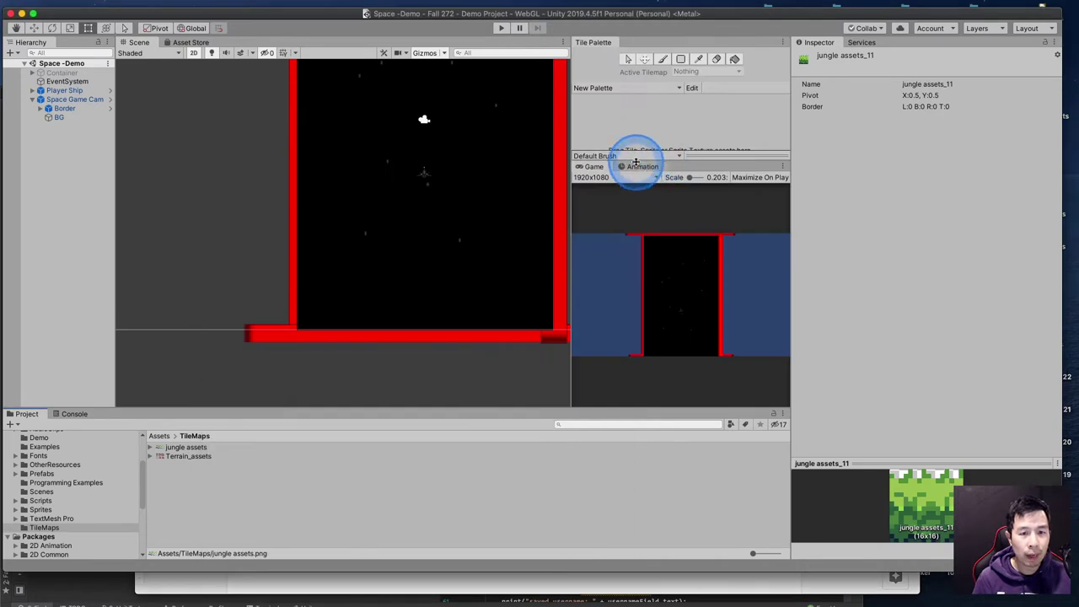
drag(593, 42, 577, 240)
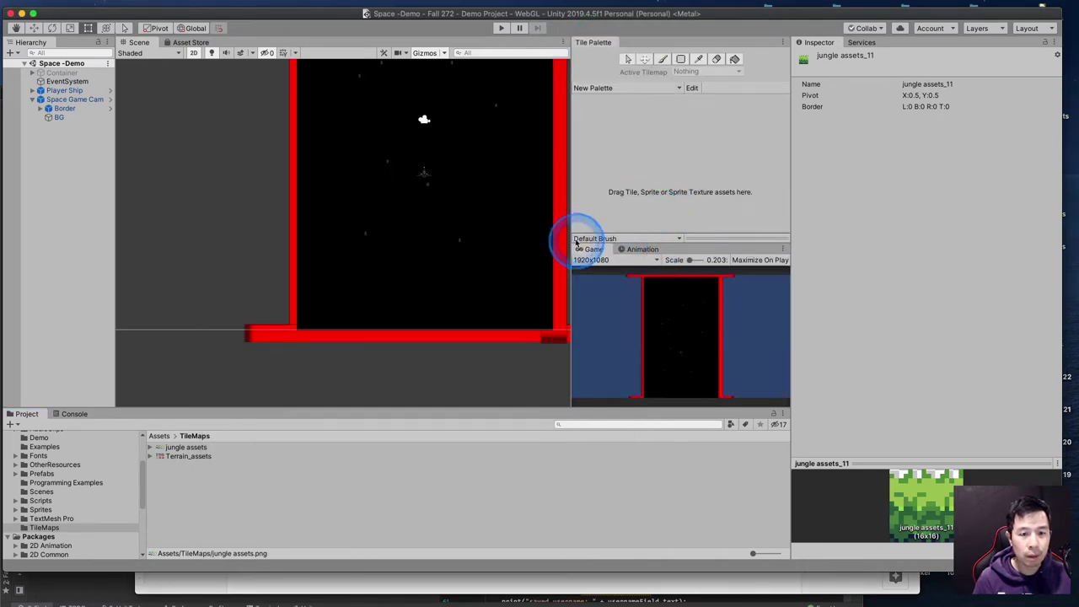
drag(595, 42, 451, 173)
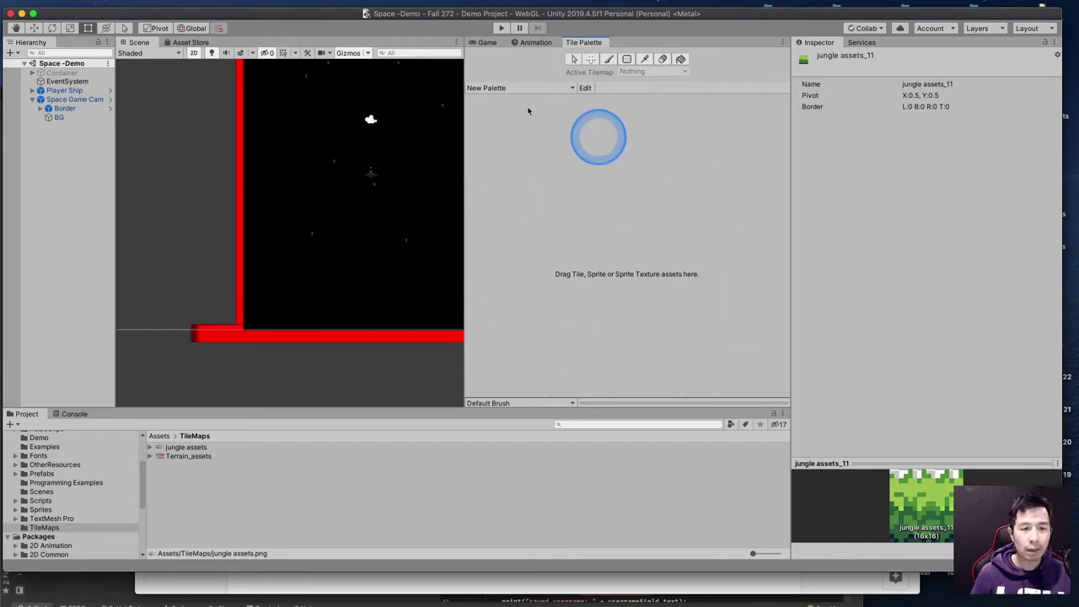
Close and reopen the Tile Palette, docking it again as a tab beside the Animation view and widening its area against the Inspector
right_click(584, 45)
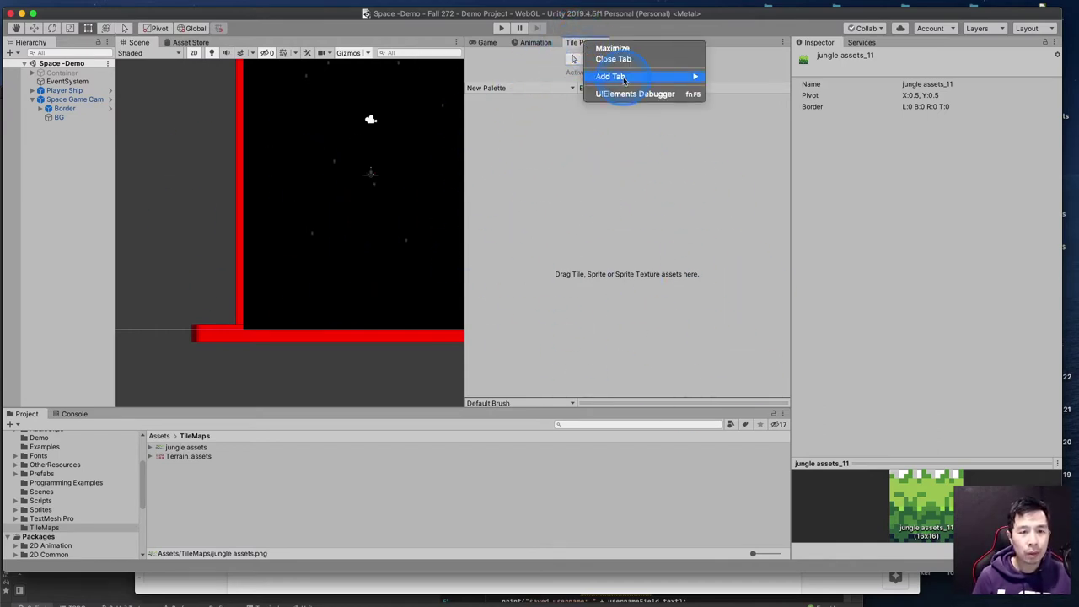
click(635, 60)
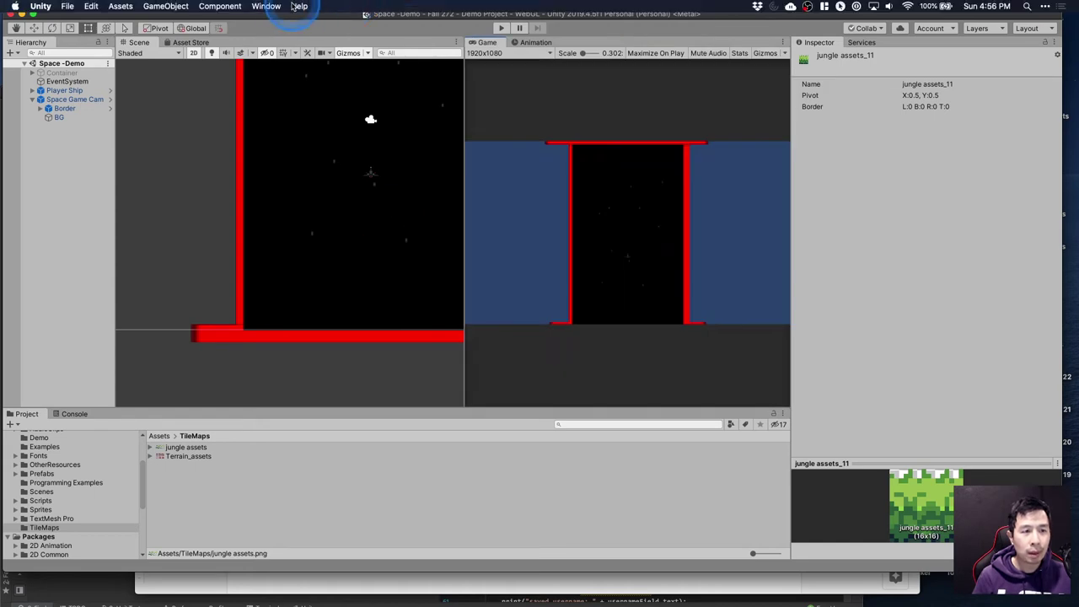
click(266, 6)
mouse_move(278, 204)
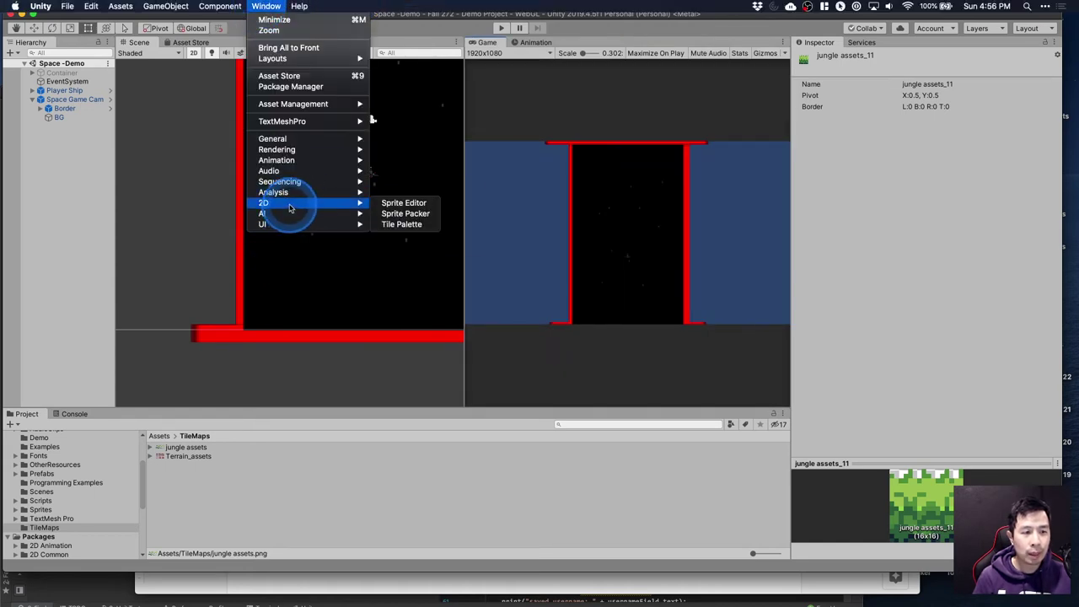
click(403, 224)
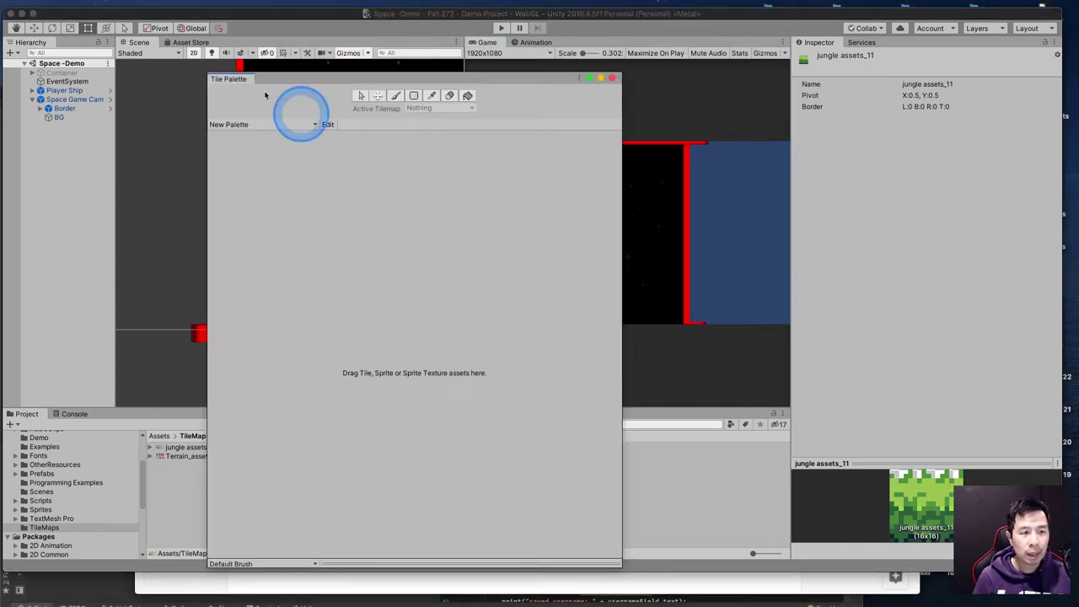
drag(237, 80, 597, 44)
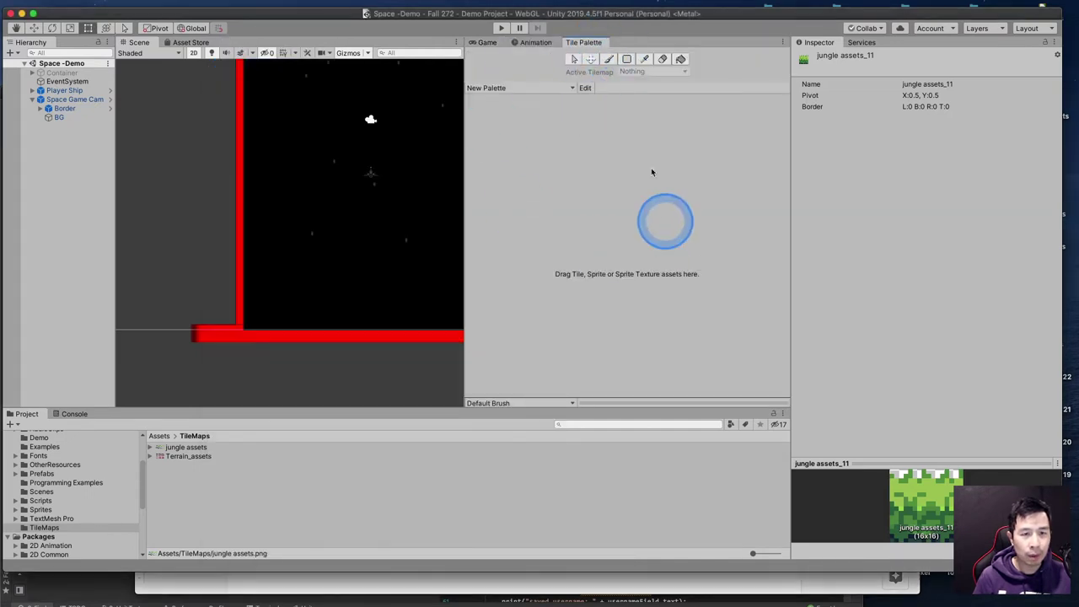
drag(793, 231, 889, 227)
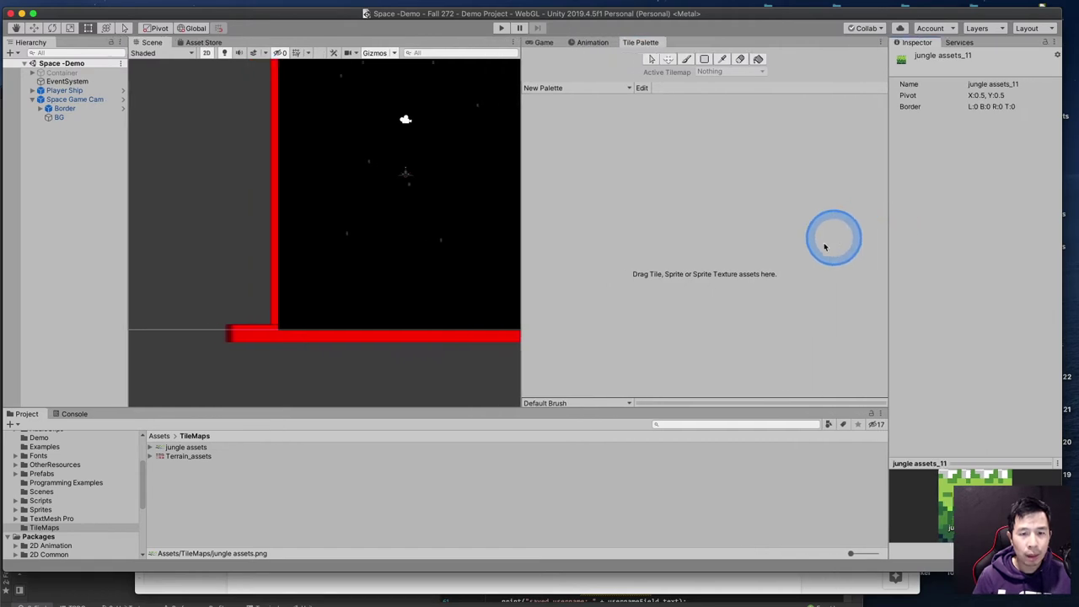
Create a tile palette named Jungle Palette with a Rectangle grid and Automatic cell size in a new Palettes folder inside TileMaps
click(569, 89)
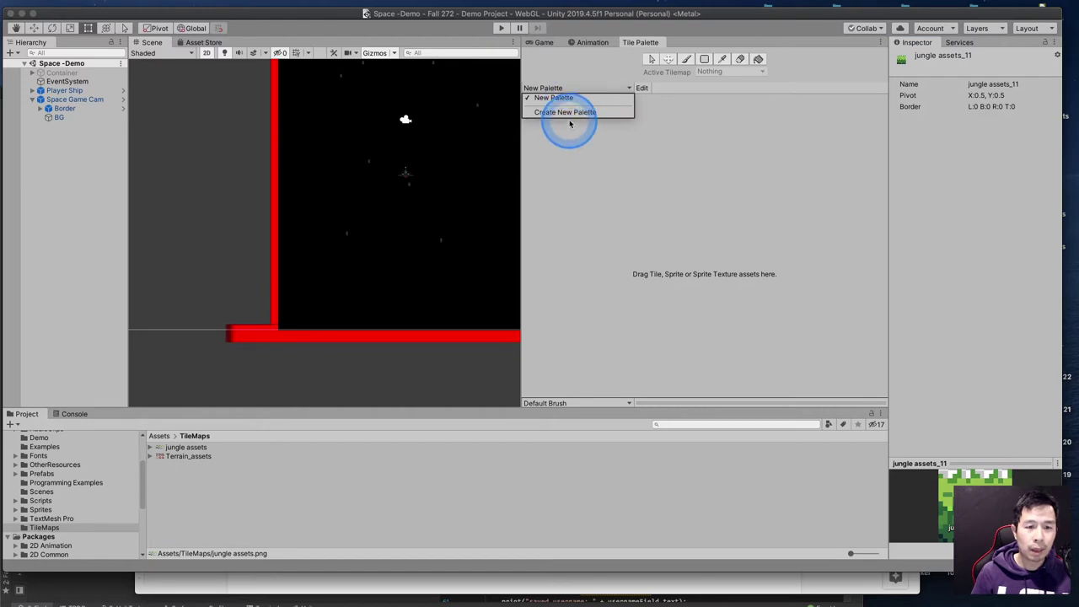
click(569, 113)
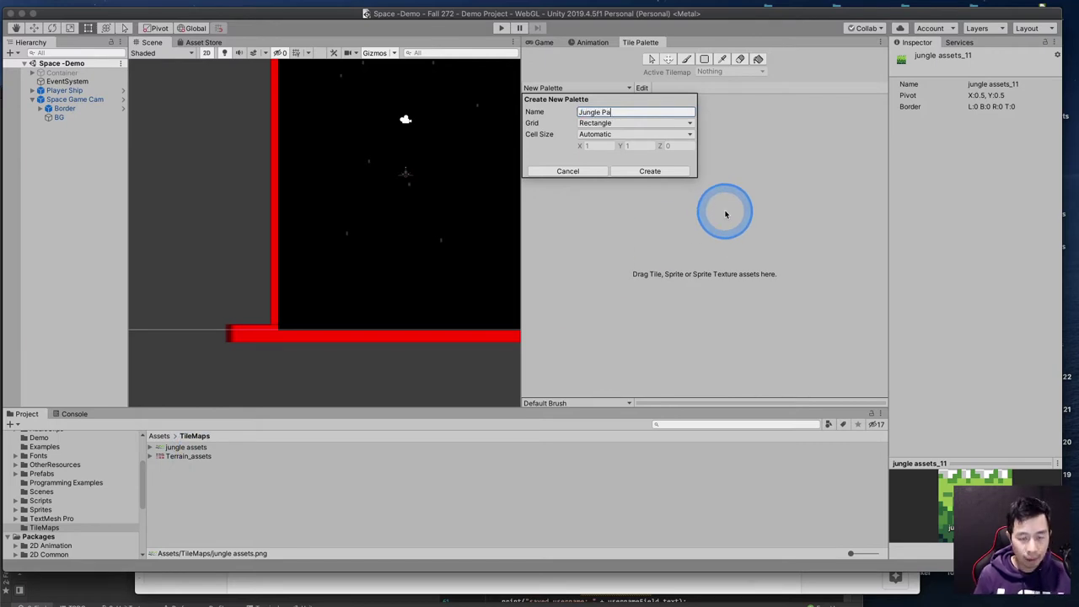
text(tte)
click(580, 128)
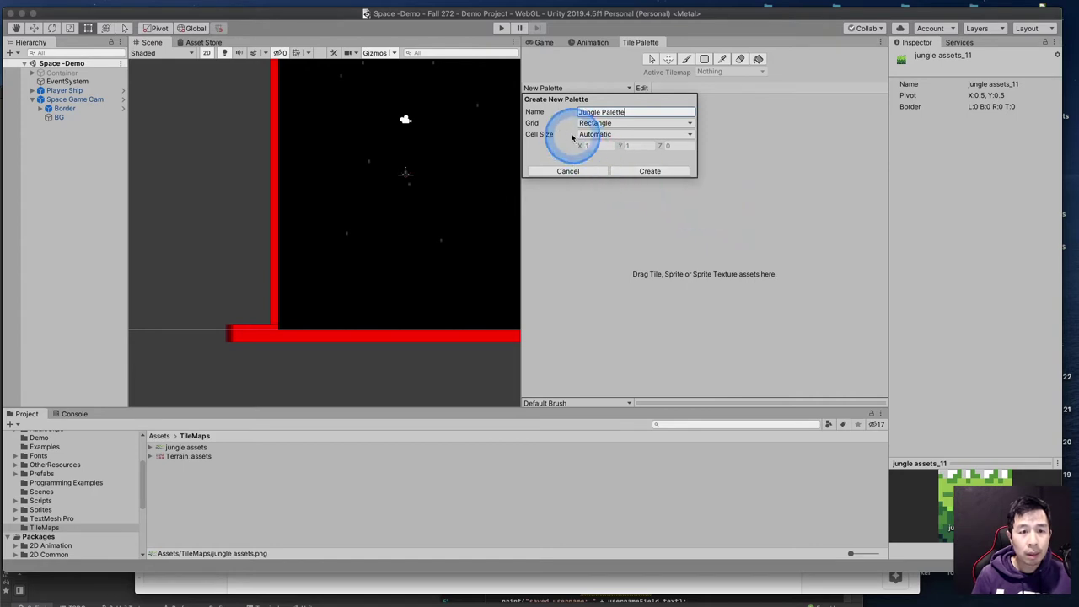
click(582, 123)
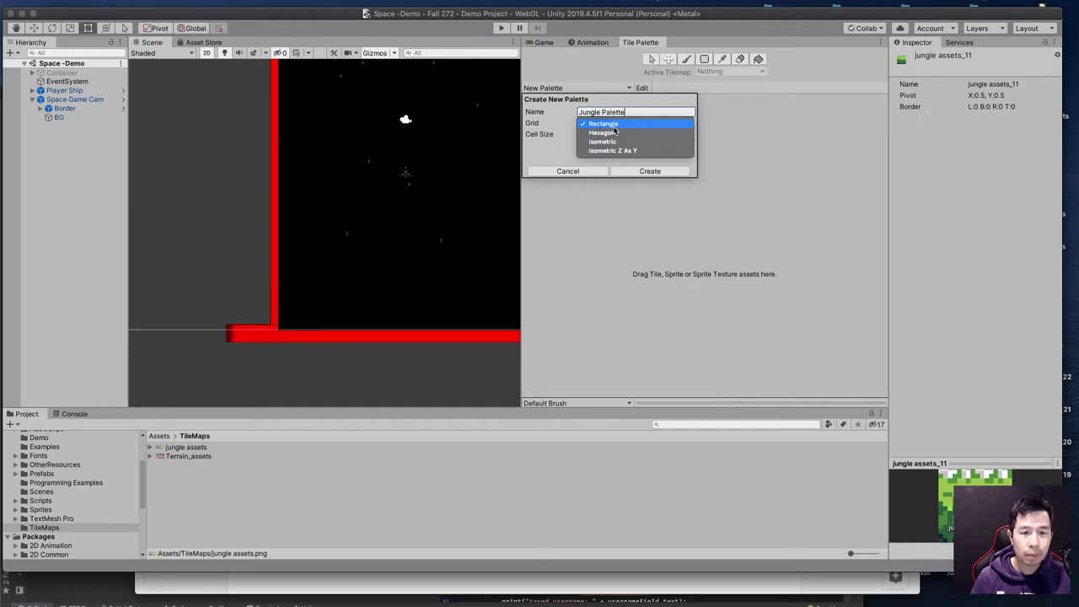
click(569, 138)
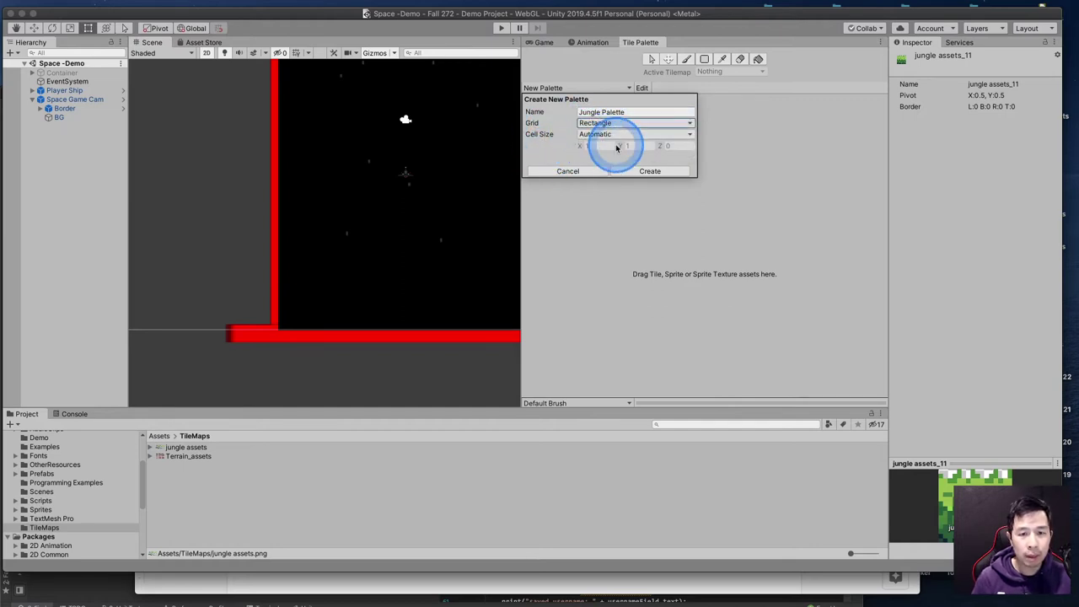
click(653, 176)
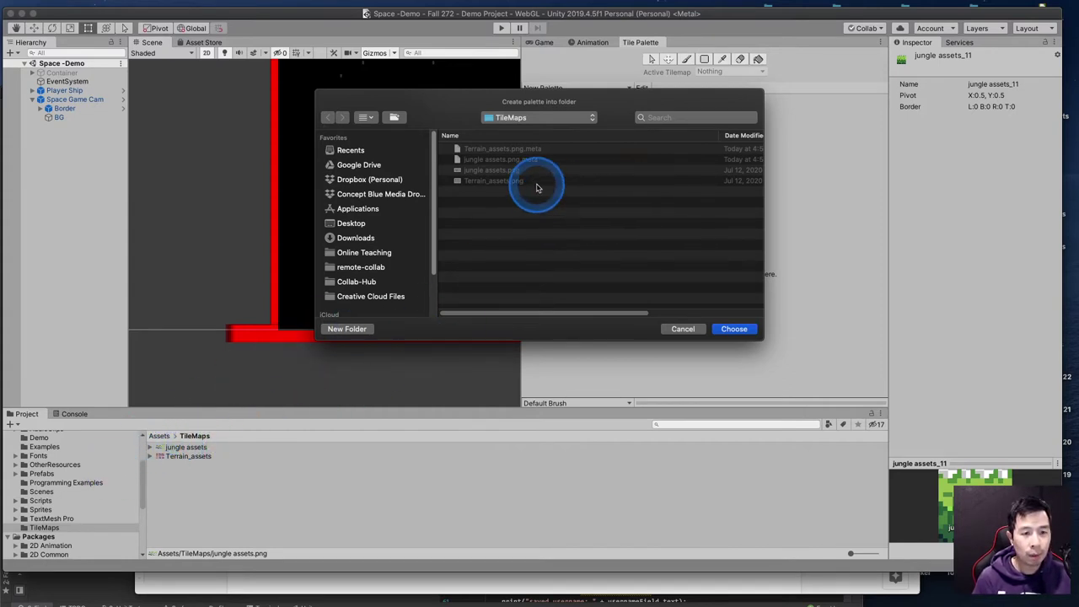
click(349, 329)
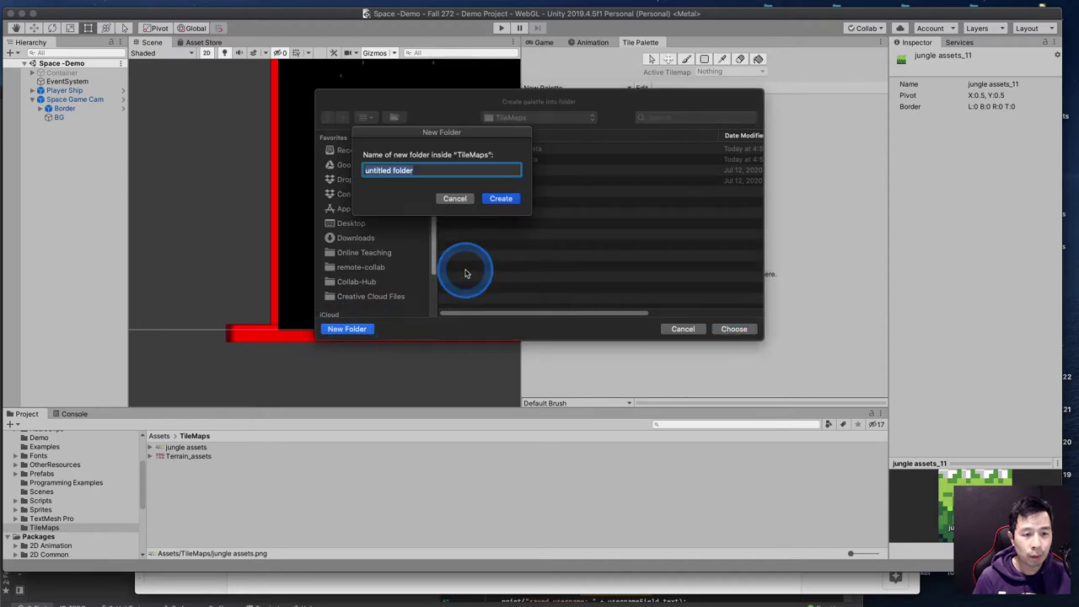
text(Palettes)
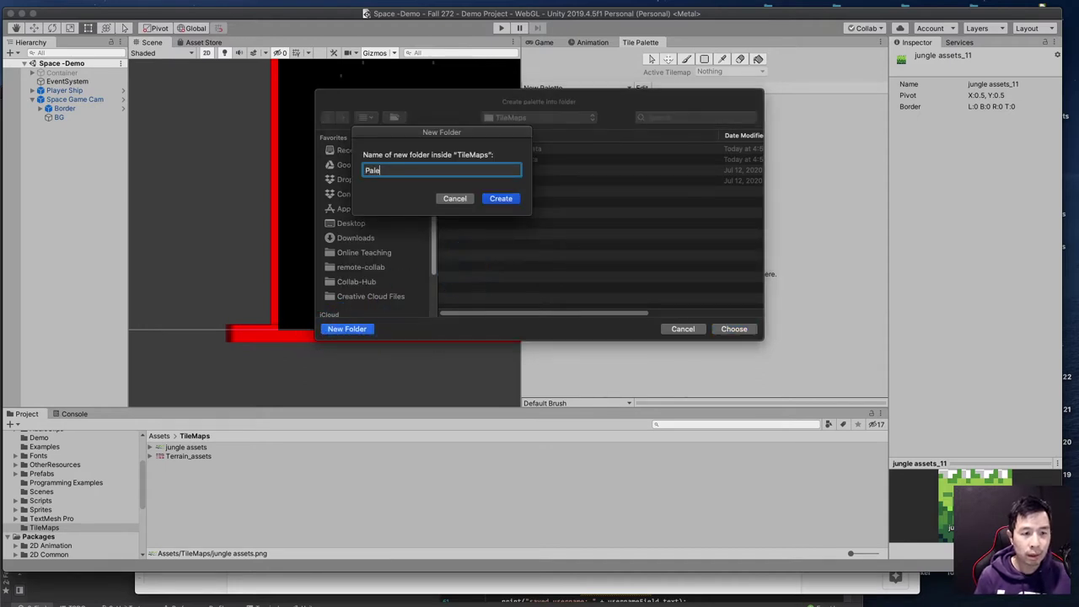
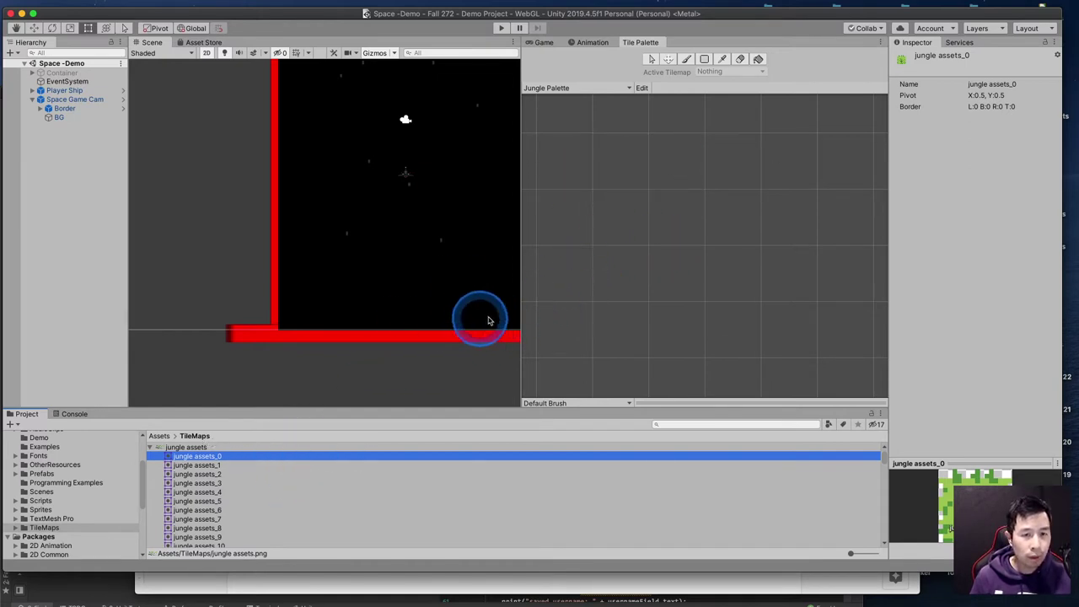
Add the whole jungle assets texture to the Jungle Palette, generating its tile assets into the Palettes folder
click(181, 447)
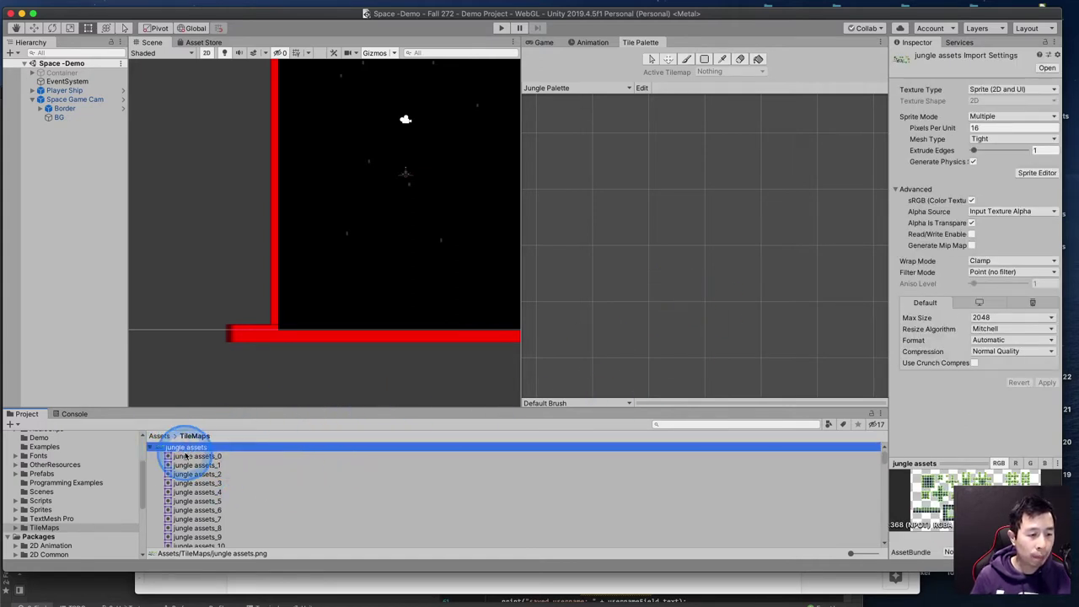
drag(184, 449, 571, 134)
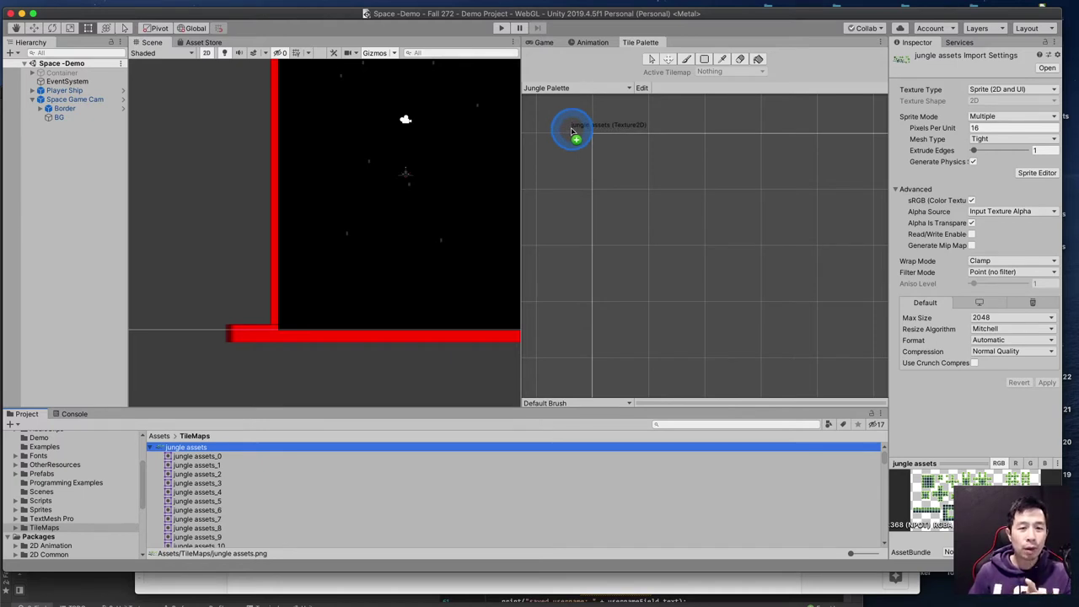
mouse_move(571, 136)
mouse_down()
mouse_move(567, 160)
mouse_move(549, 88)
mouse_move(554, 130)
mouse_up()
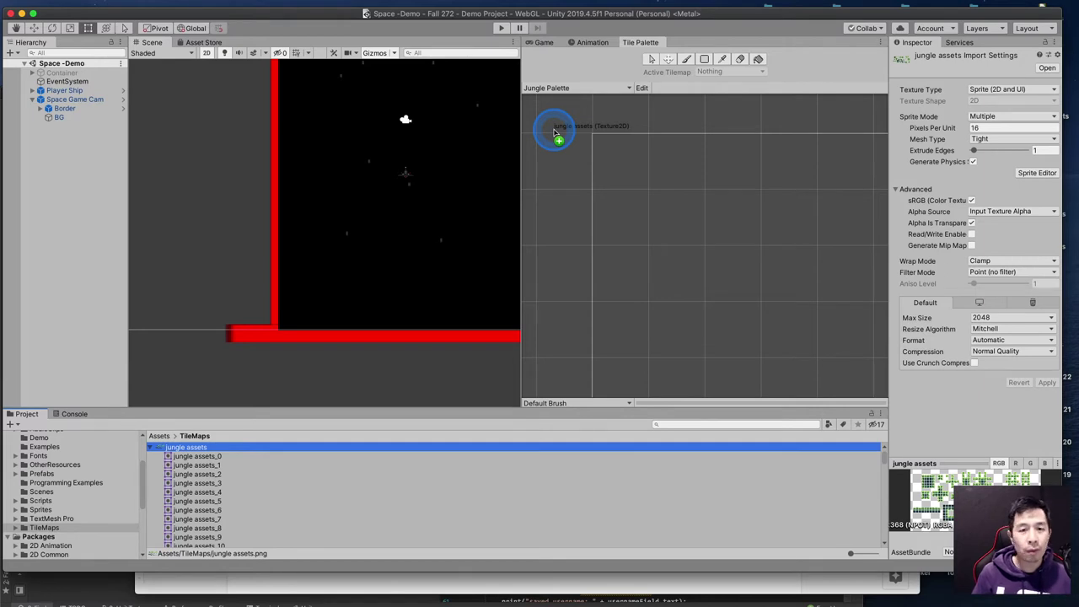
drag(554, 130, 708, 216)
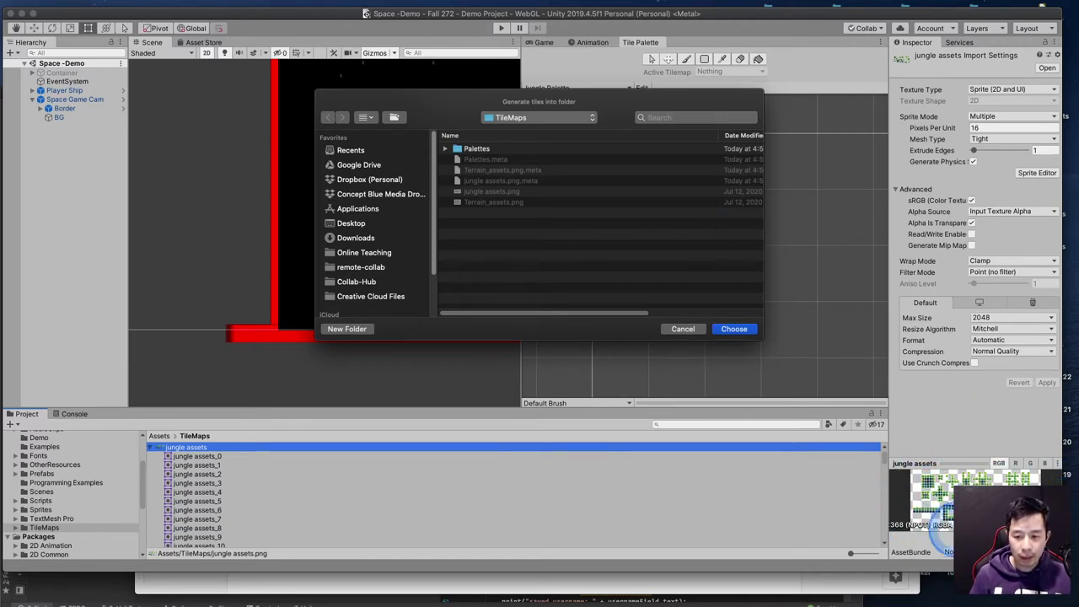
click(504, 97)
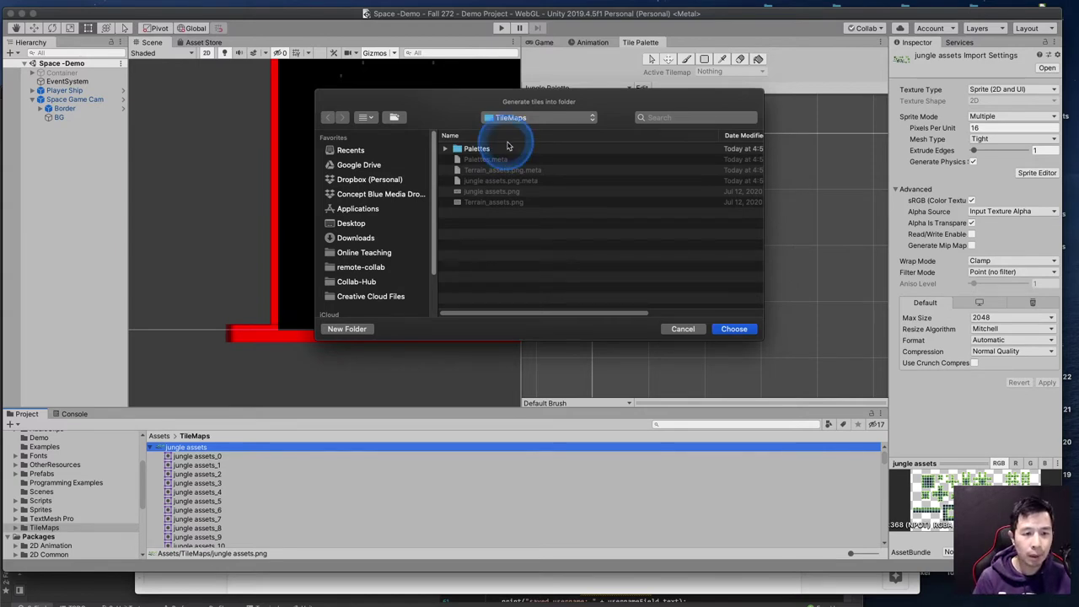
click(468, 148)
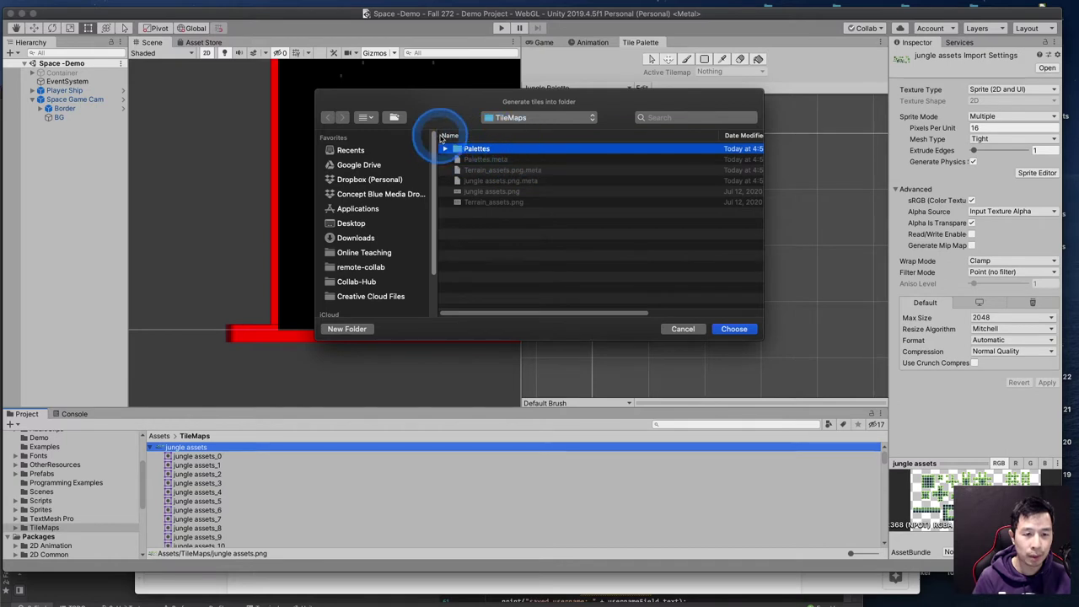
click(740, 330)
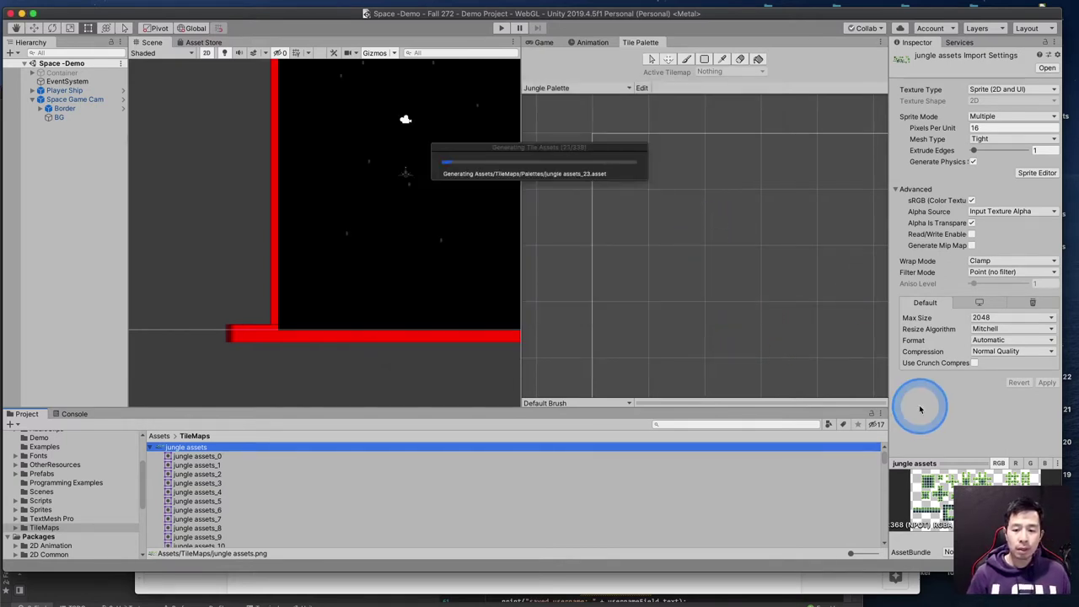
Switch to Finder, open jungle assets.png to view the original tile sheet, and minimise the image preview windows
click(32, 593)
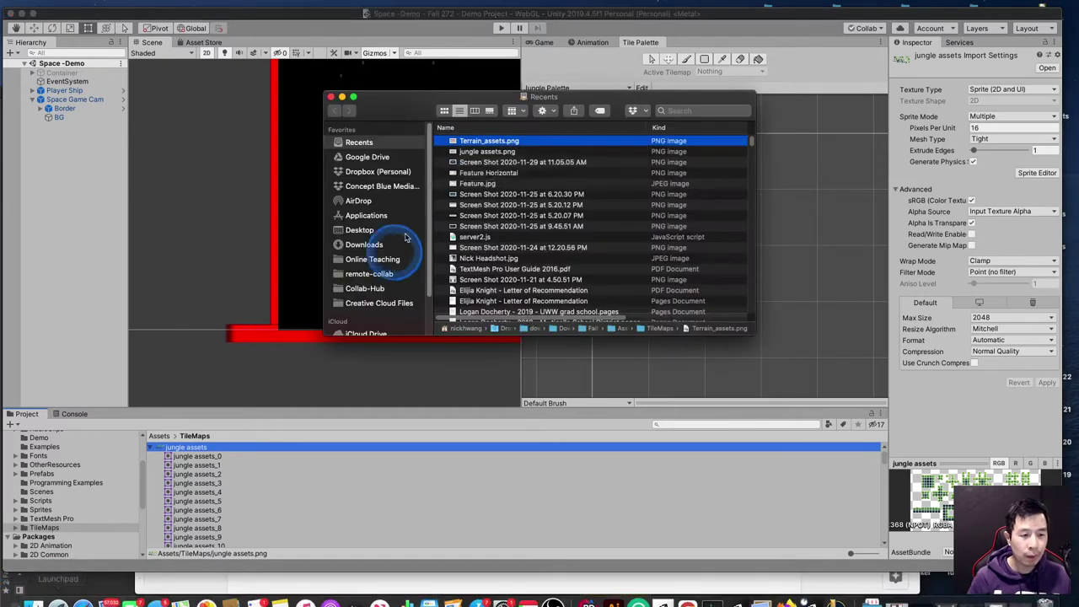
click(481, 152)
double_click(481, 151)
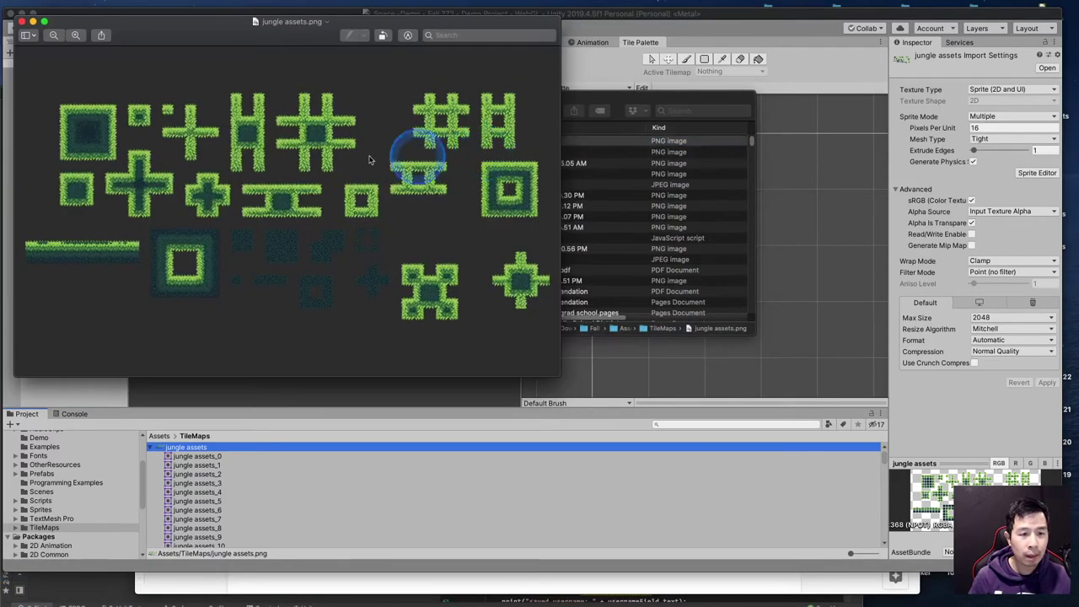
click(68, 109)
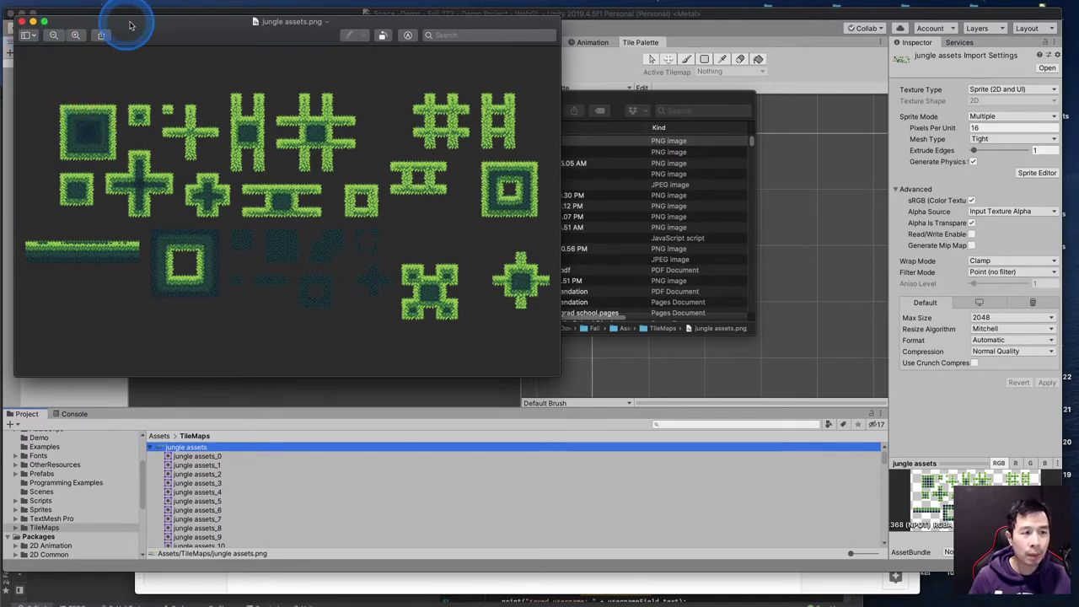
click(33, 21)
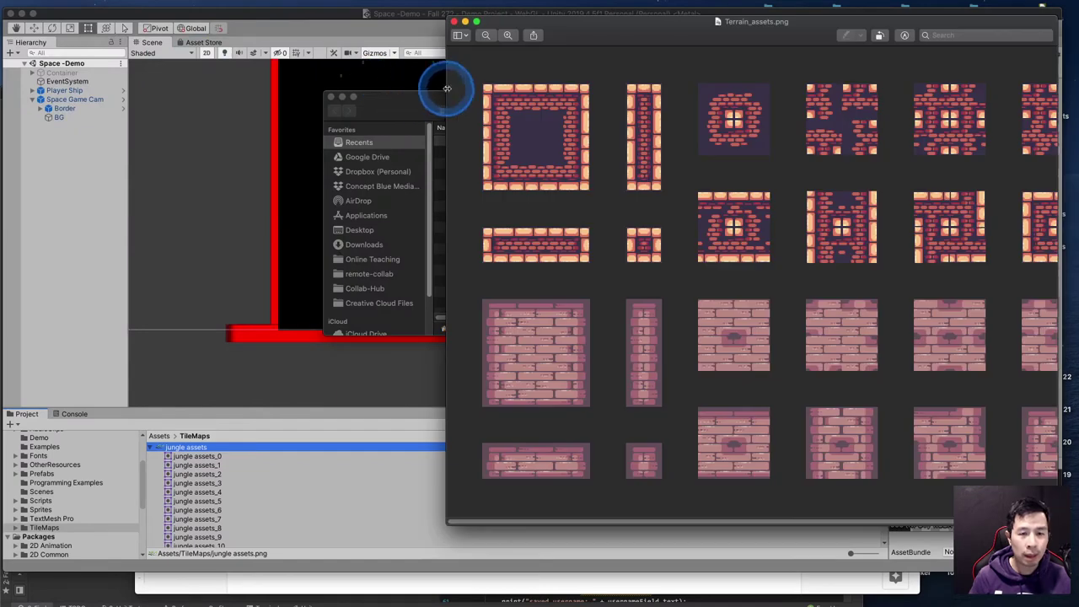
click(465, 22)
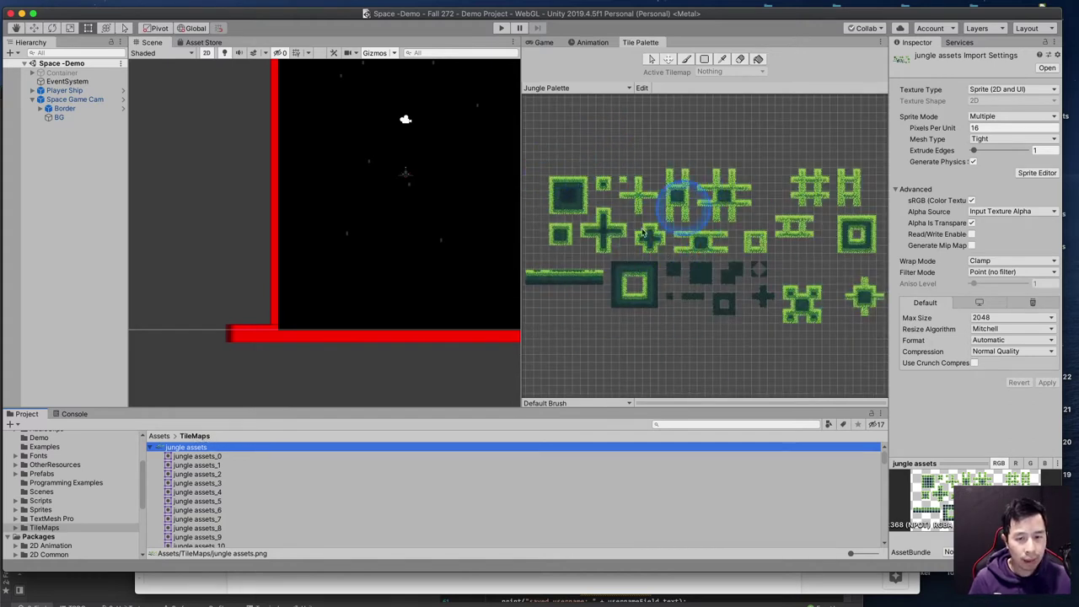
Widen the Tile Palette by narrowing the Scene view to give the jungle tiles more room
scroll(557, 187, up, 5)
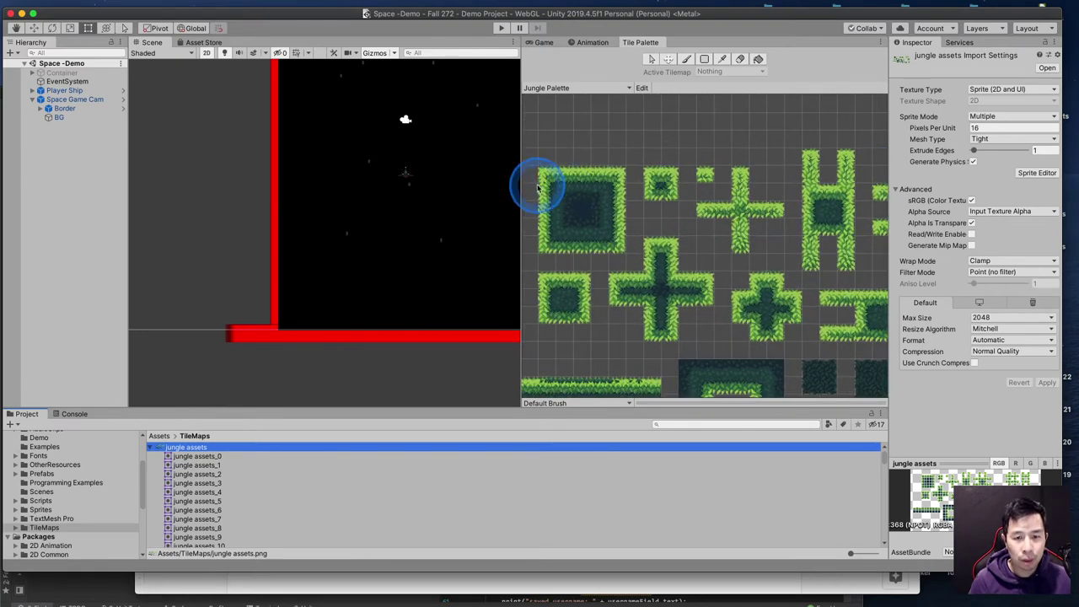
scroll(539, 175, up, 3)
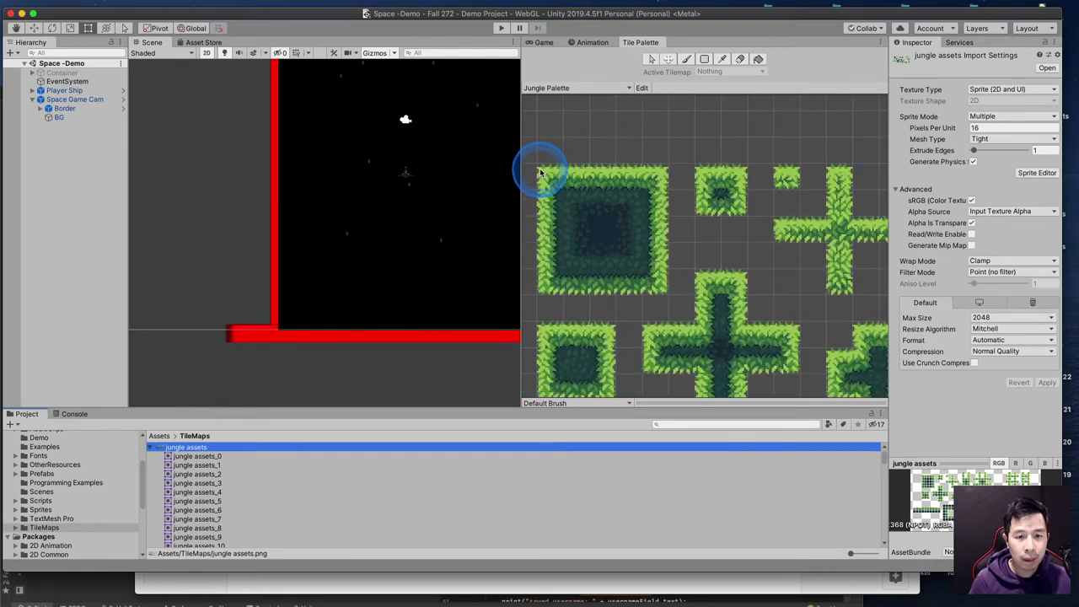
drag(514, 178, 405, 182)
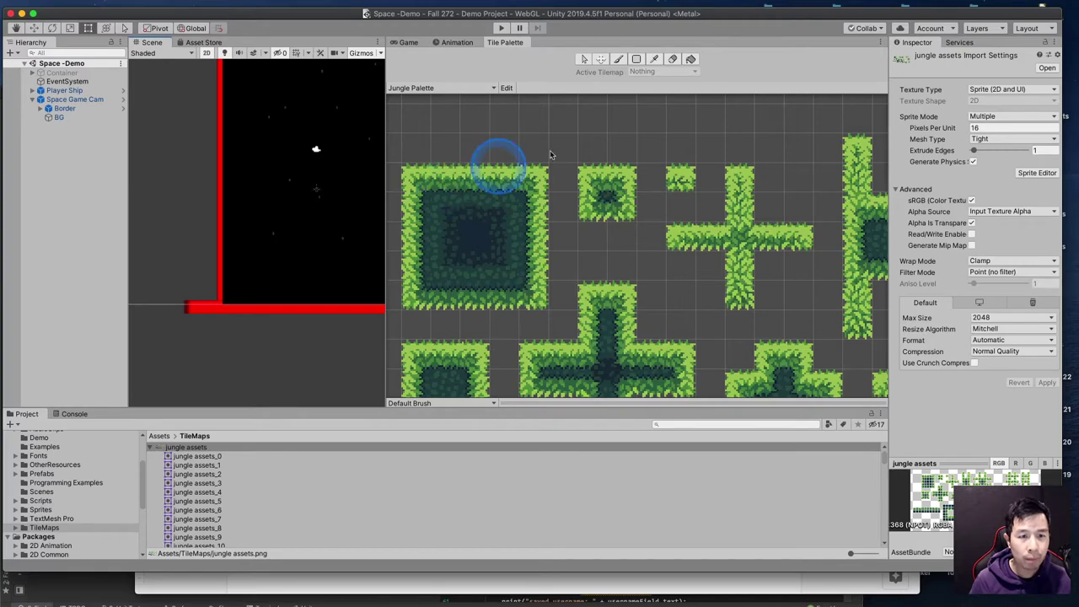
Inspect individual tiles along the top edge of the large jungle block and an empty palette cell with the grid selection tool
click(585, 61)
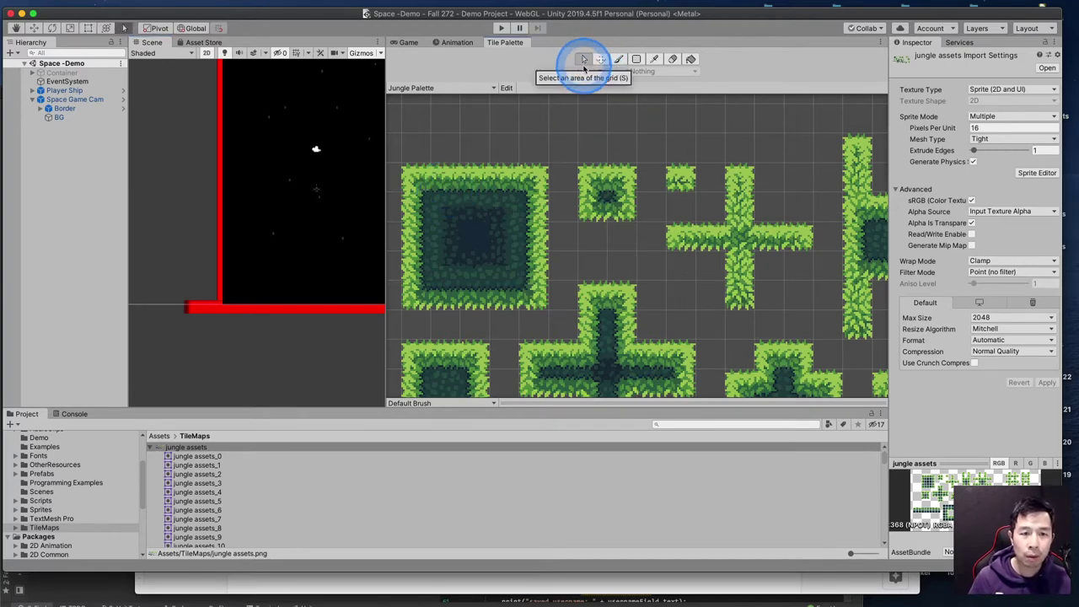
click(427, 184)
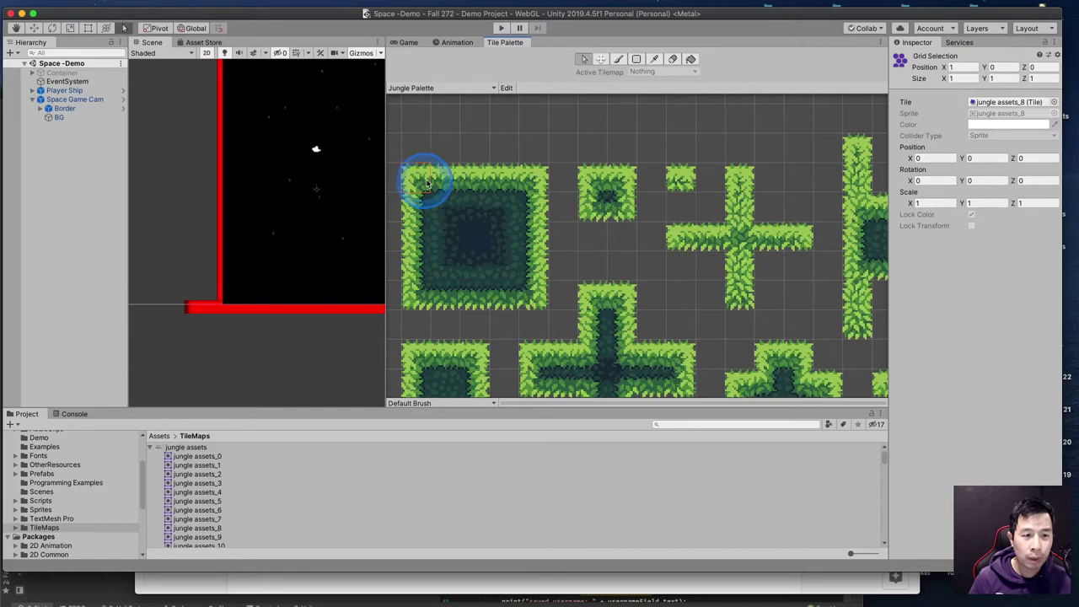
click(487, 181)
click(502, 179)
click(525, 178)
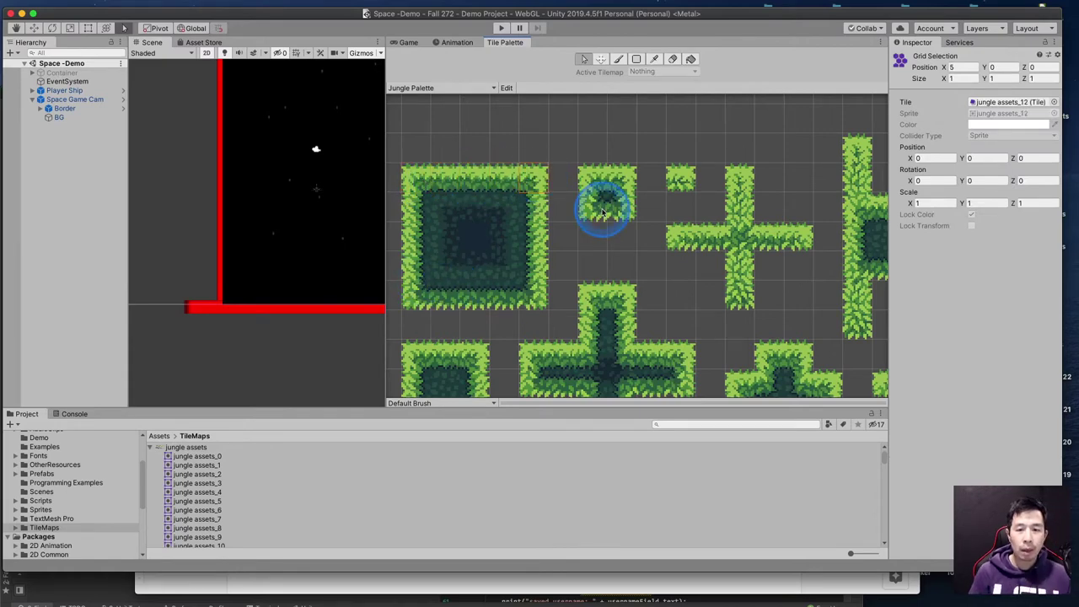
scroll(598, 212, down, 5)
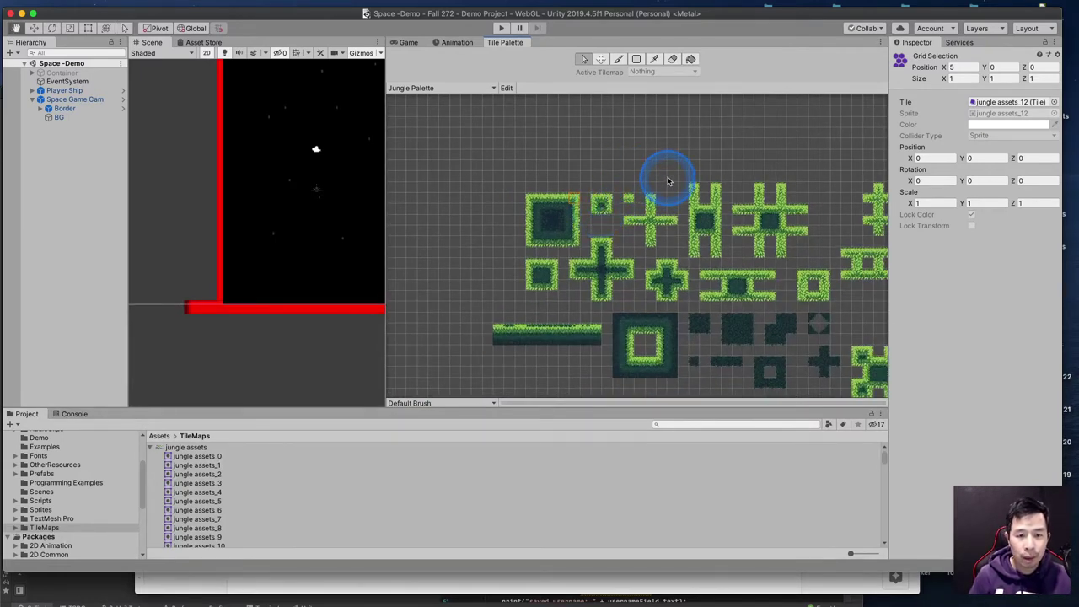
drag(660, 163, 635, 162)
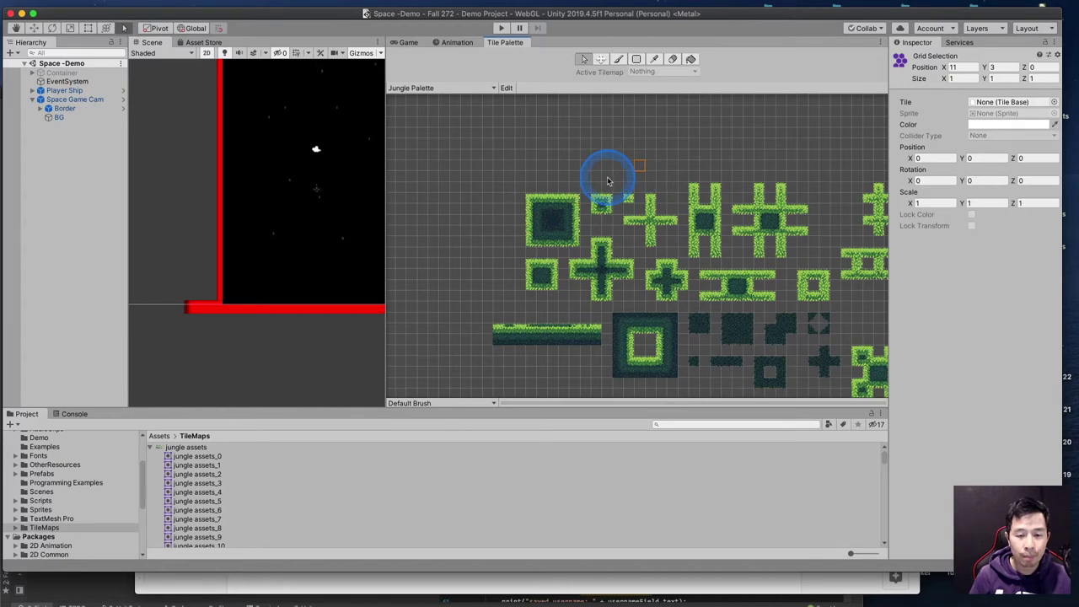
Inspect a tile of the small jungle block up close, then open the original jungle assets image for comparison and return to the editor
click(601, 209)
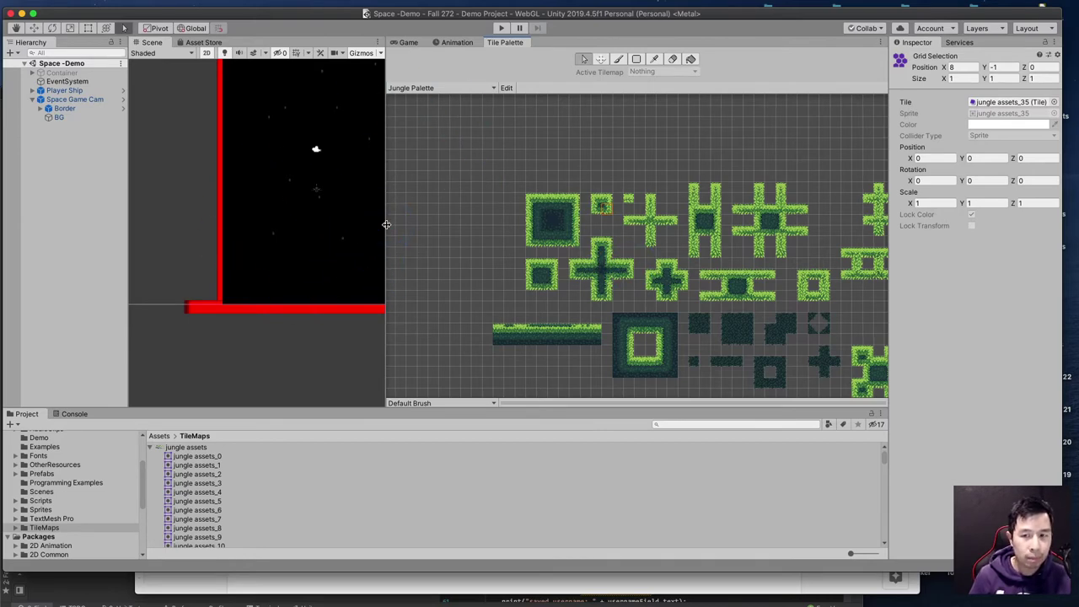
scroll(581, 221, up, 3)
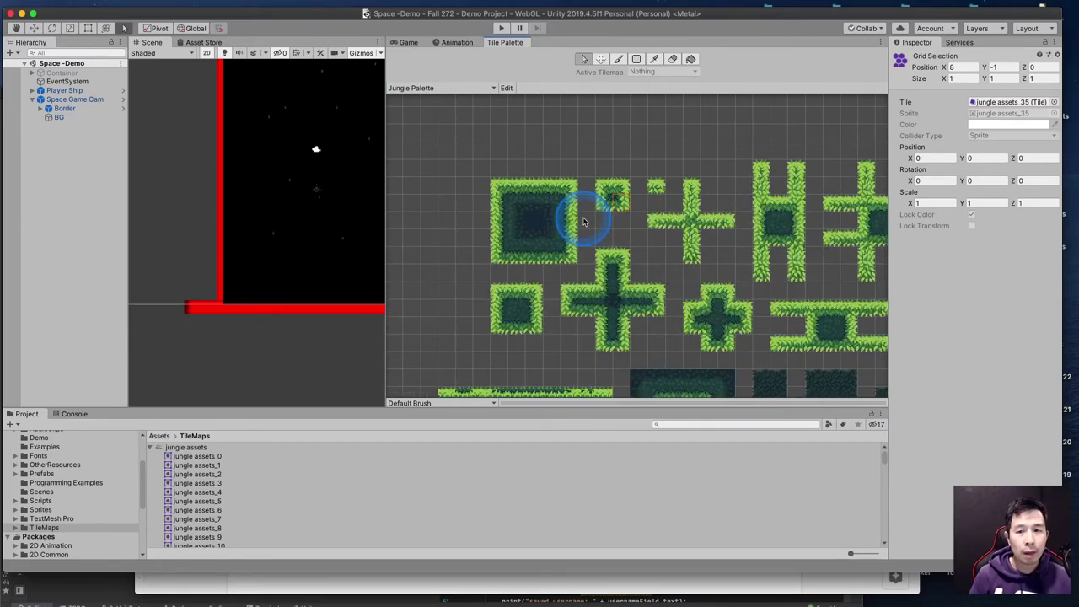
scroll(465, 188, up, 4)
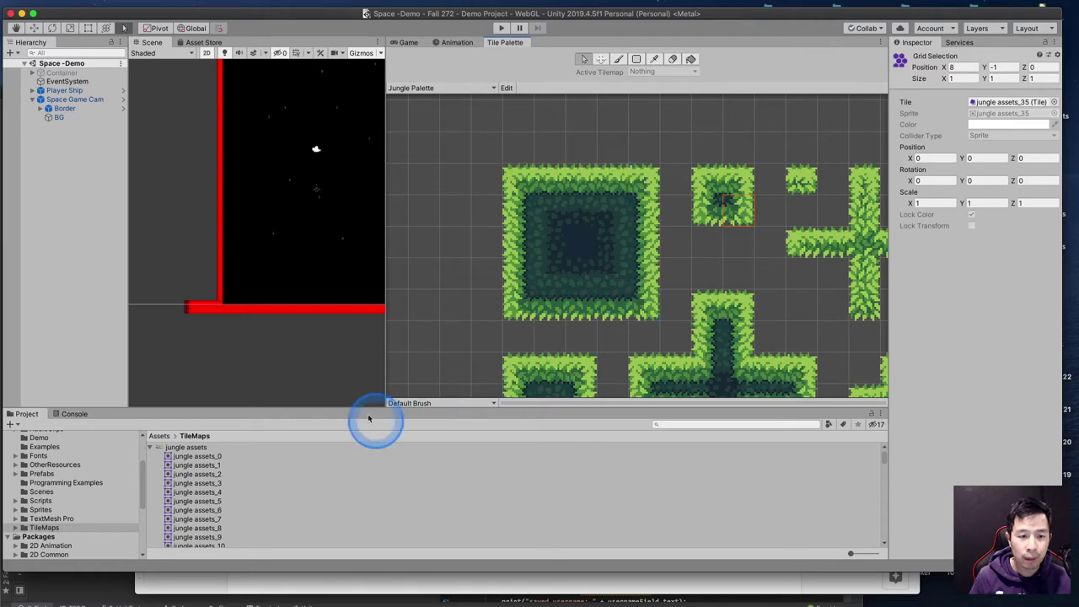
double_click(172, 447)
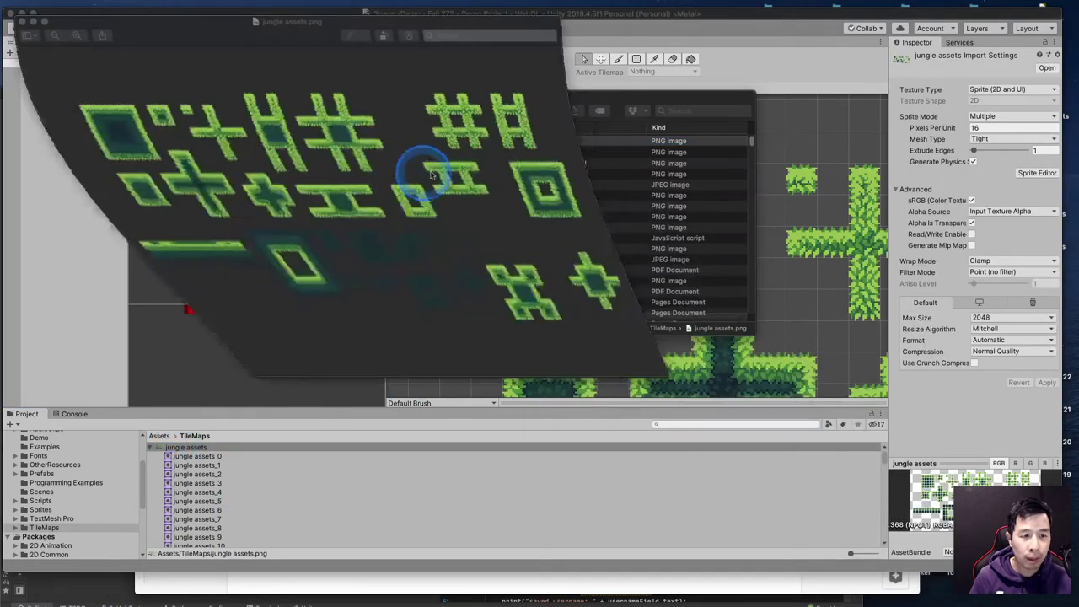
click(725, 76)
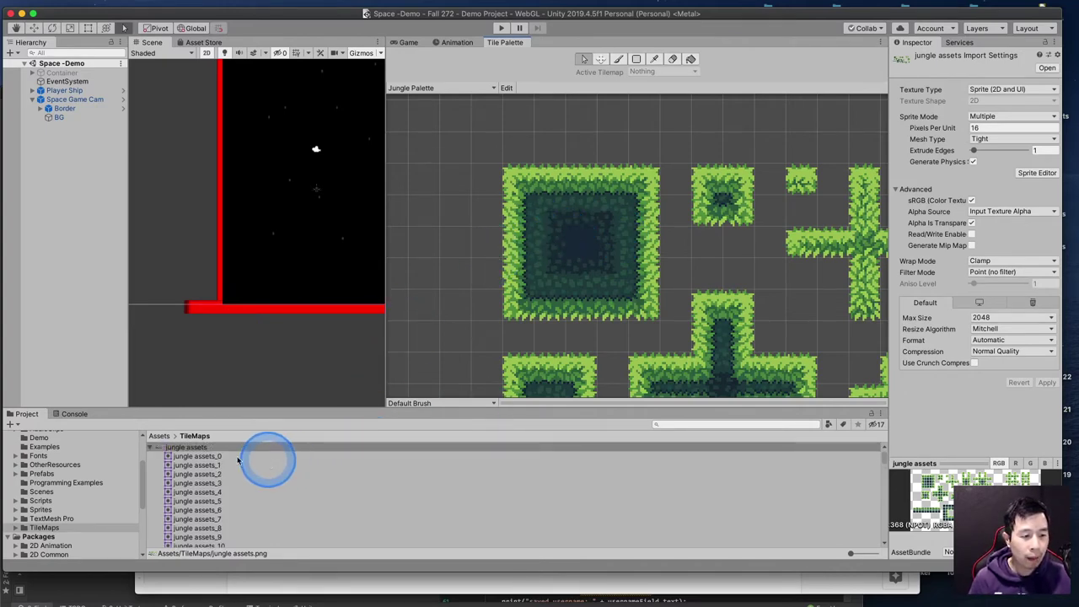
Collapse the jungle assets sprite list and look through the generated tile assets in the Palettes folder of TileMaps
click(151, 448)
click(44, 527)
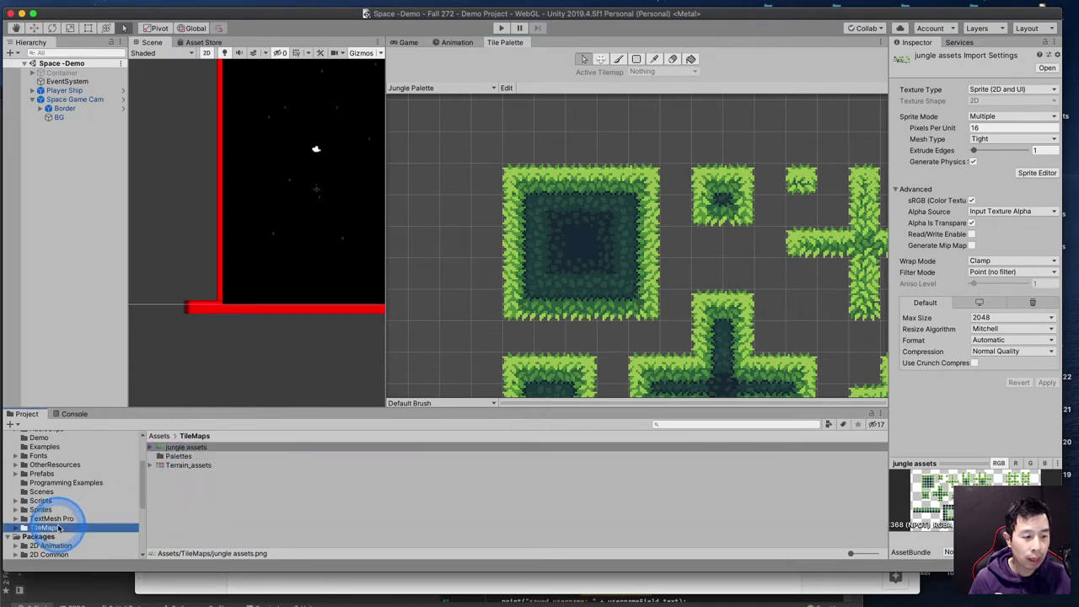
double_click(178, 456)
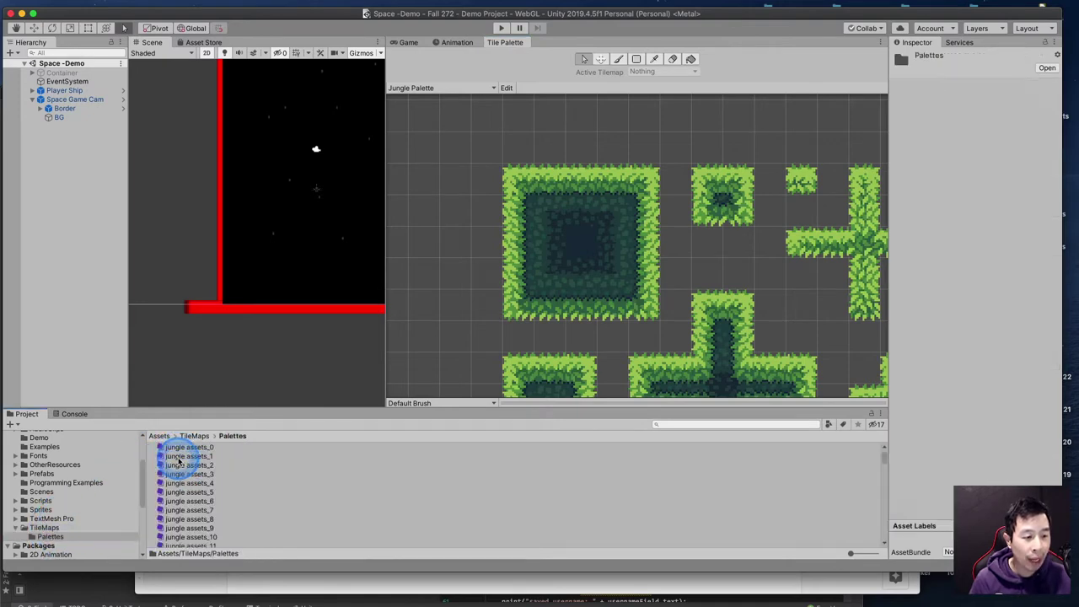
scroll(316, 491, down, 20)
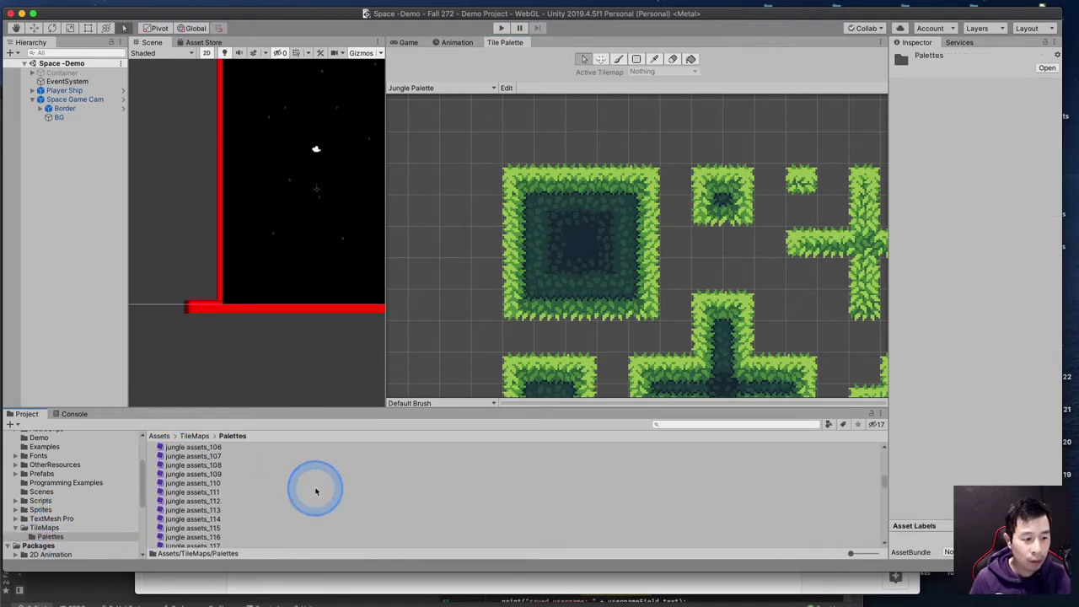
scroll(316, 492, down, 10)
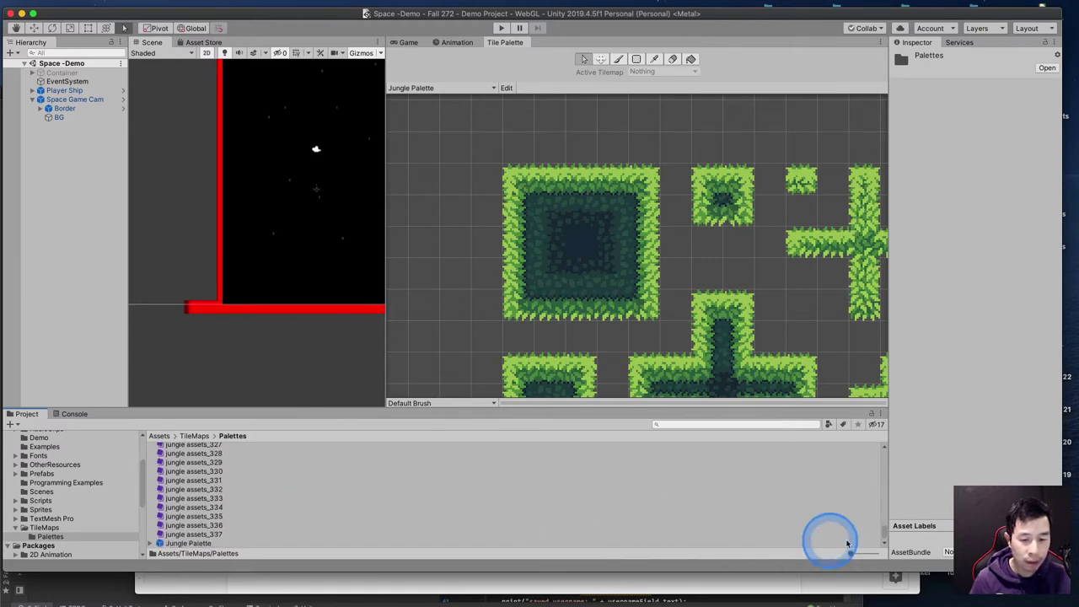
drag(884, 536, 871, 419)
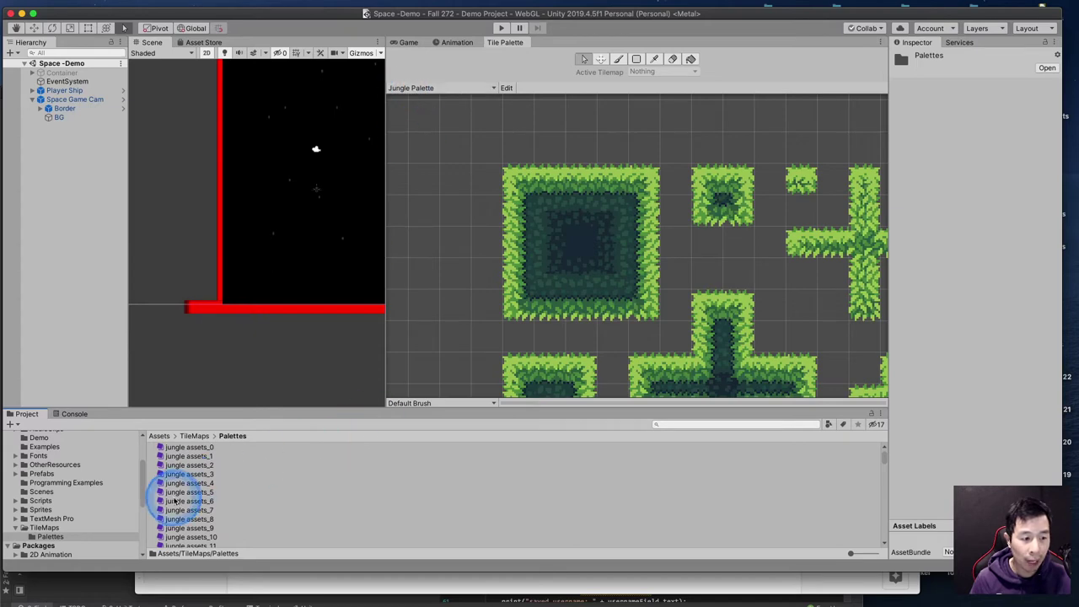
Reopen the Palettes folder from TileMaps, select the Jungle Palette prefab at the end of the list and widen the Inspector
click(195, 436)
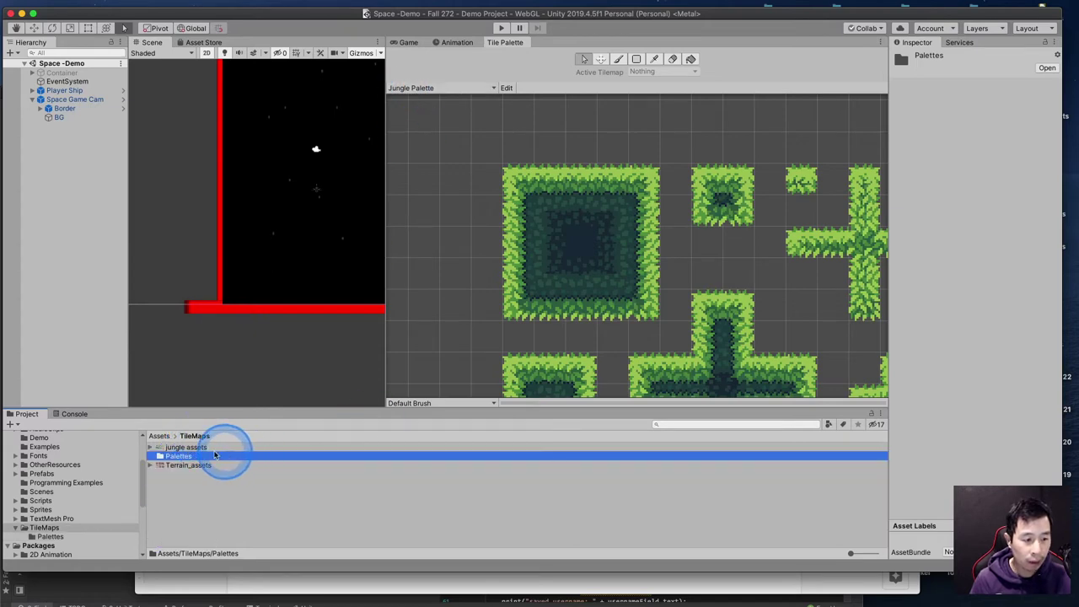
double_click(163, 456)
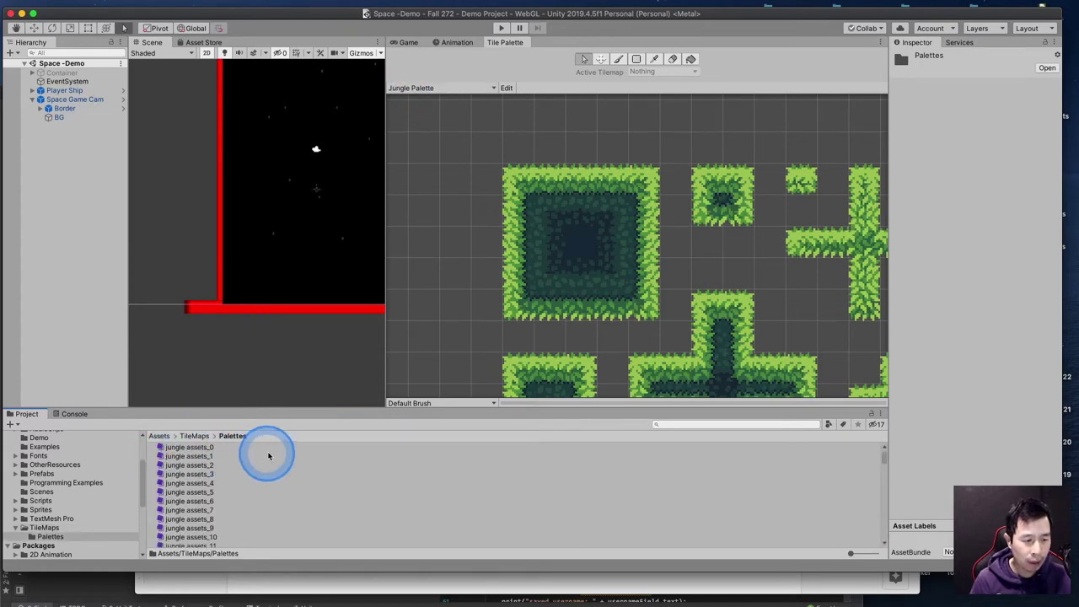
scroll(602, 487, down, 10)
scroll(863, 504, down, 20)
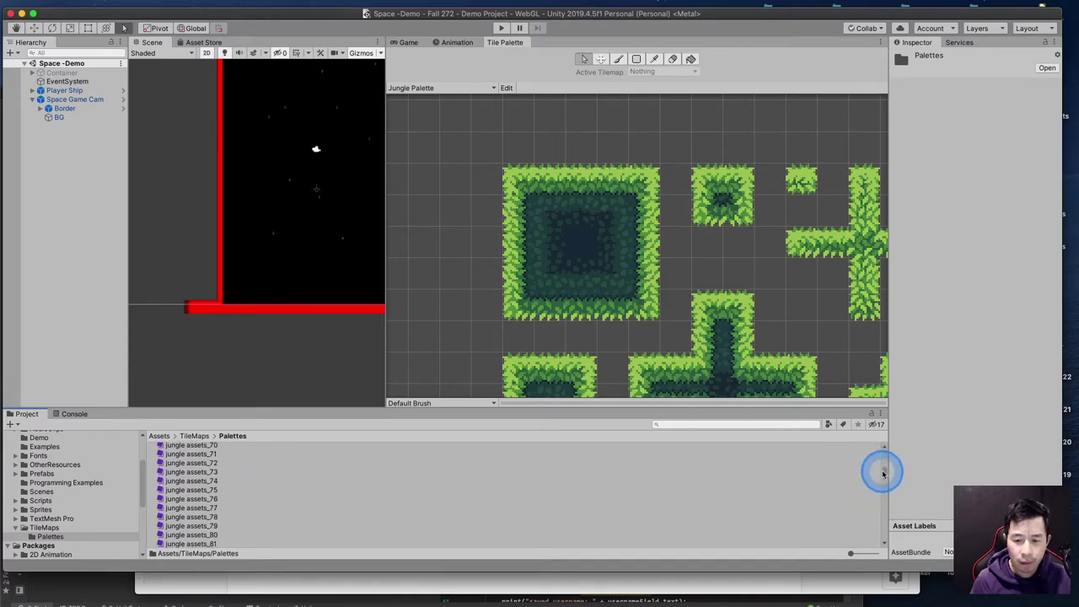
scroll(887, 514, down, 15)
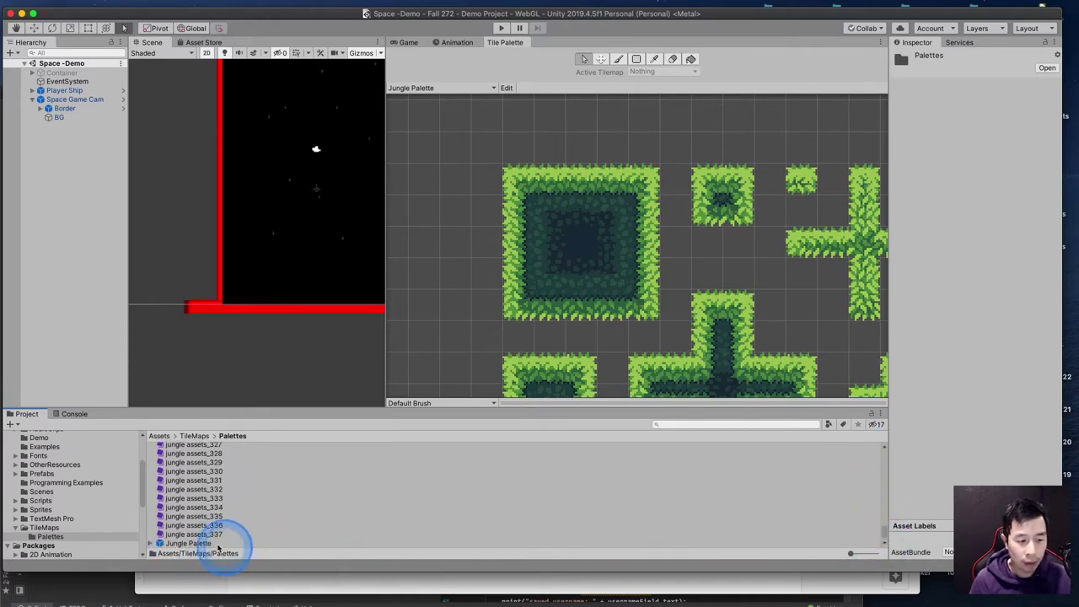
click(191, 544)
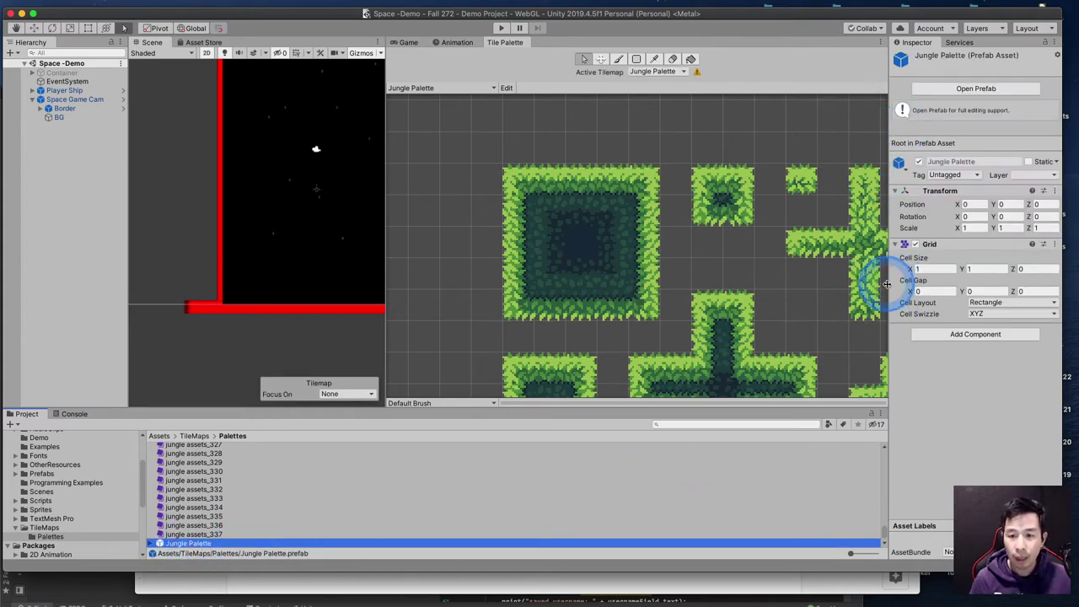
drag(885, 250, 826, 253)
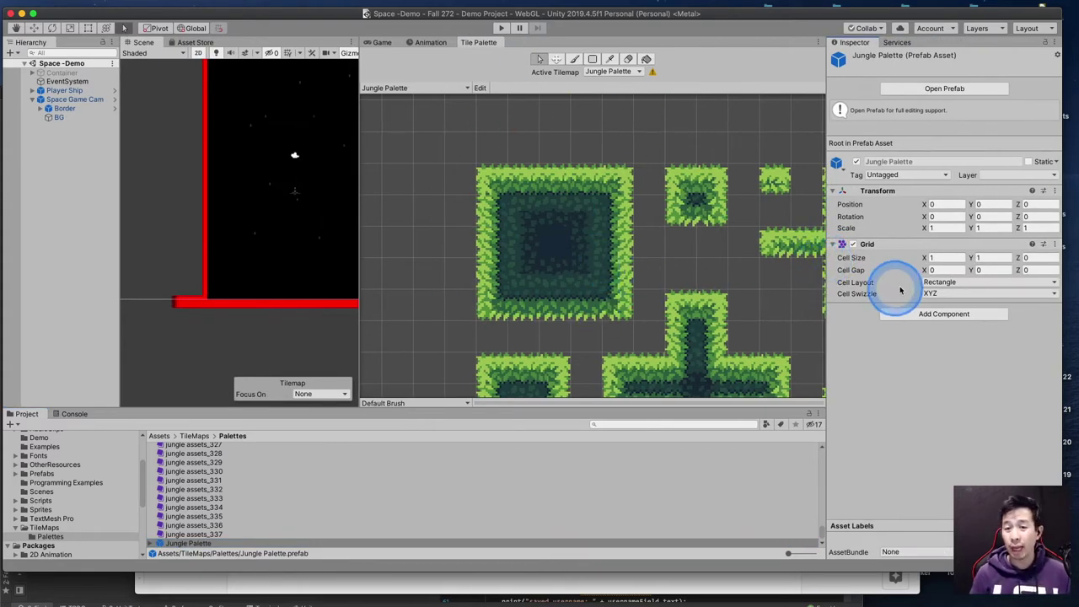
Set the Jungle Palette prefab's grid cell size to 16 in X and 16 in Y
click(938, 258)
click(998, 258)
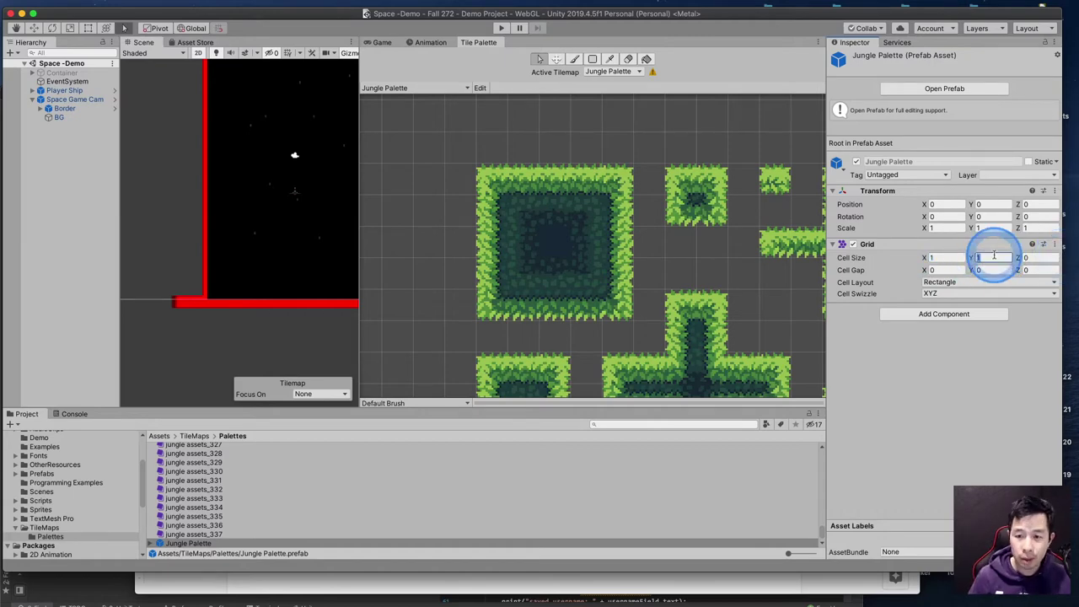
key(Return)
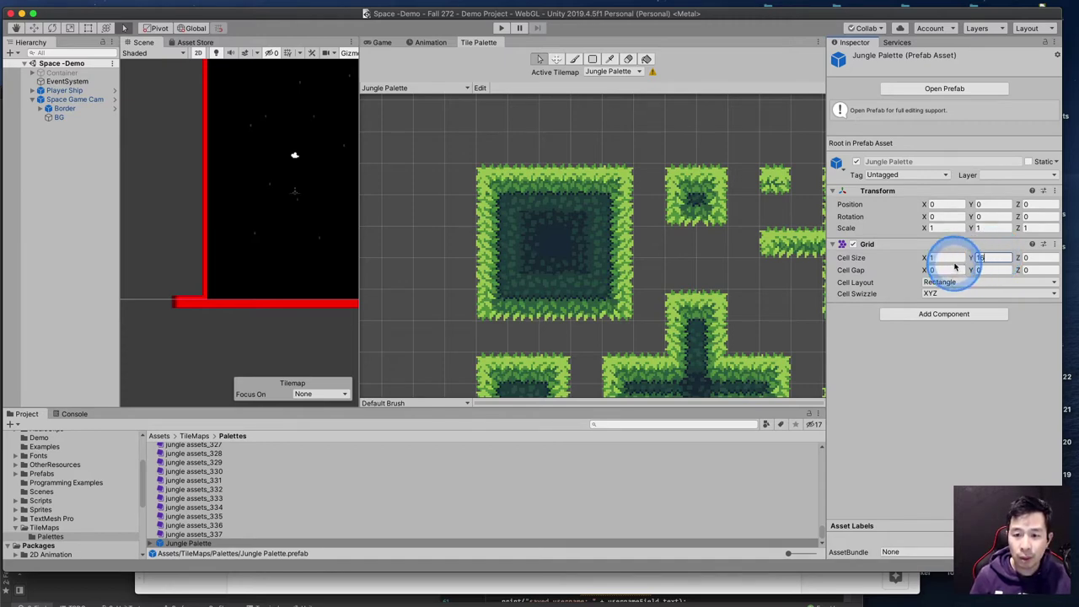
click(952, 259)
text(16)
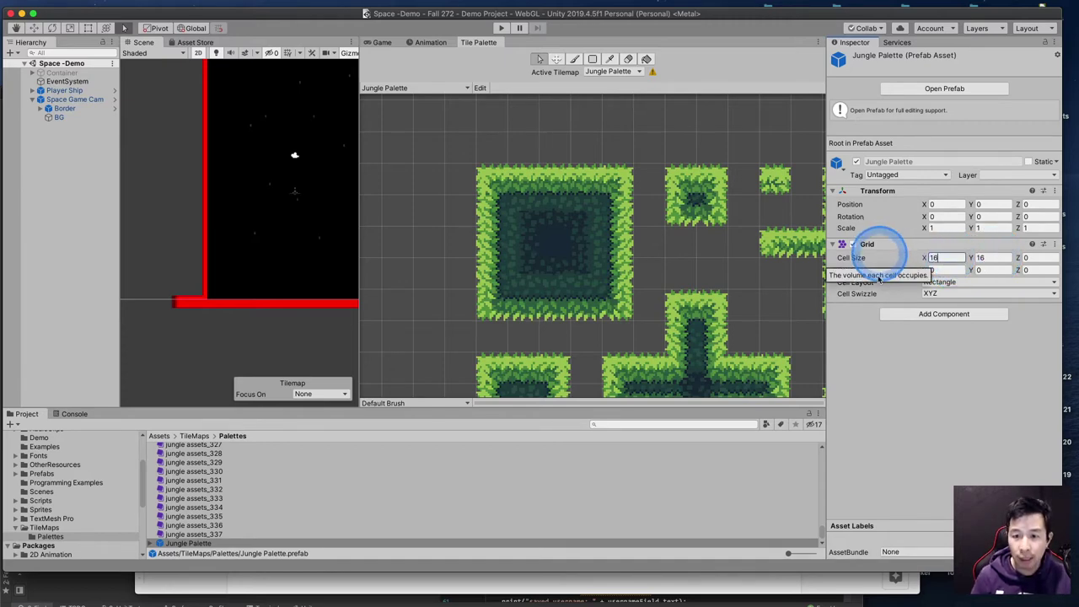
click(926, 403)
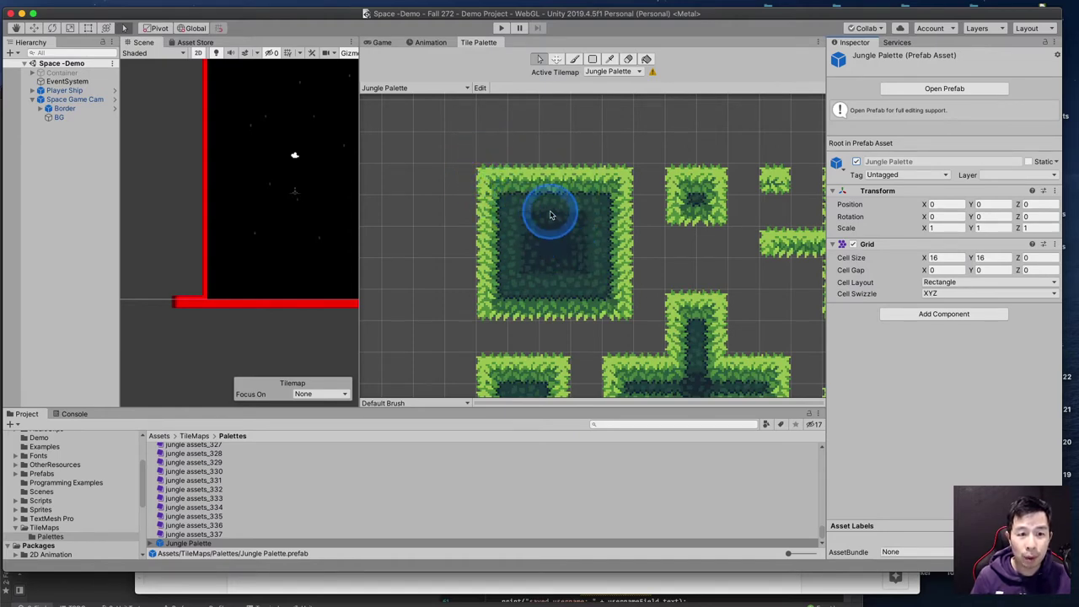
Check the palette grid against the tiles by selecting an empty cell and the large jungle block's upper-left corner tile
click(933, 269)
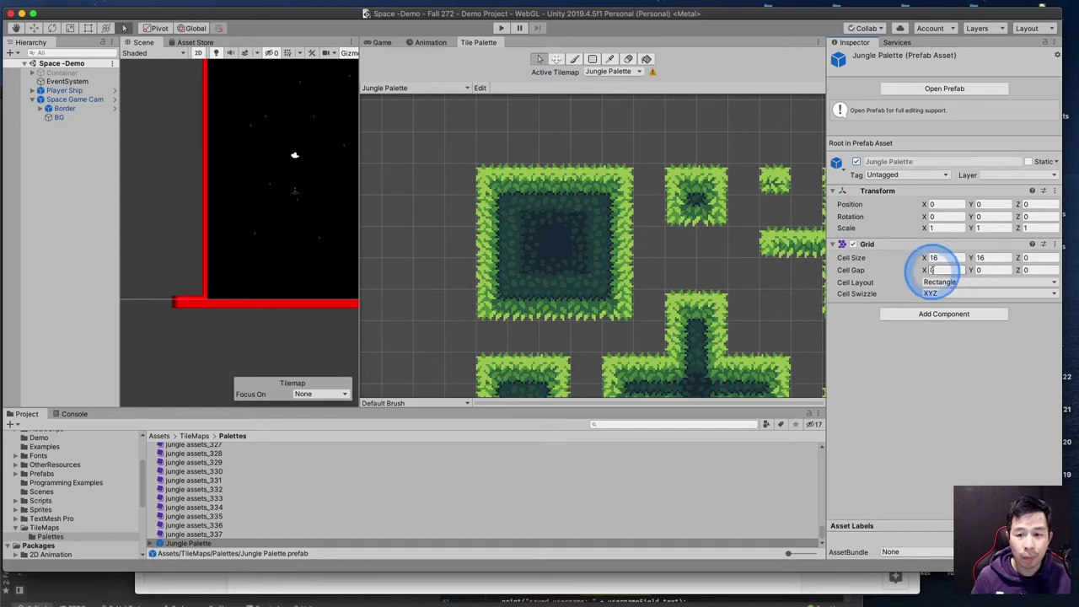
click(944, 257)
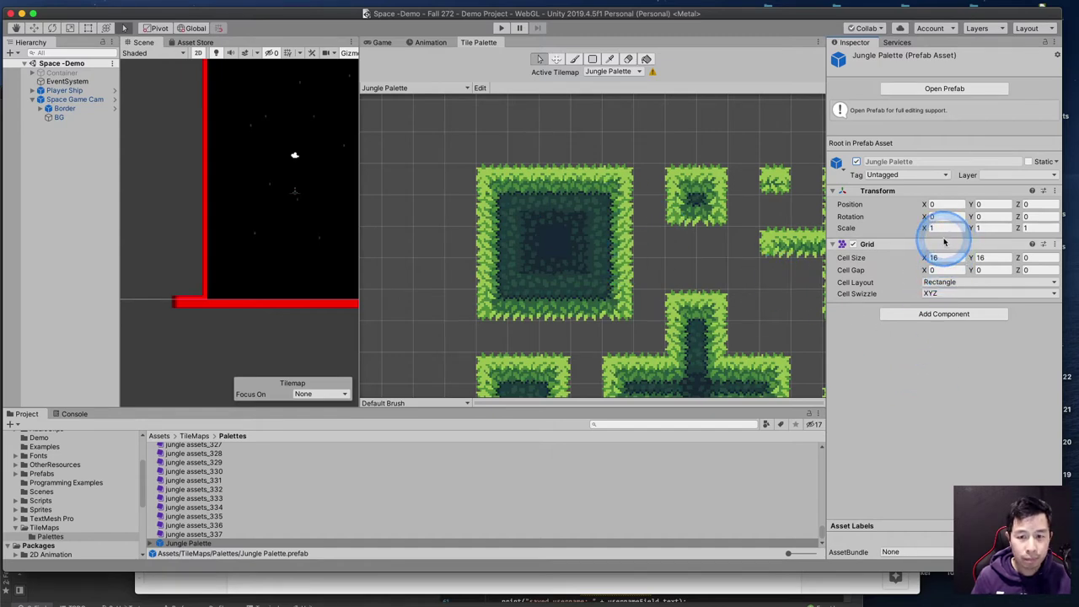
click(460, 118)
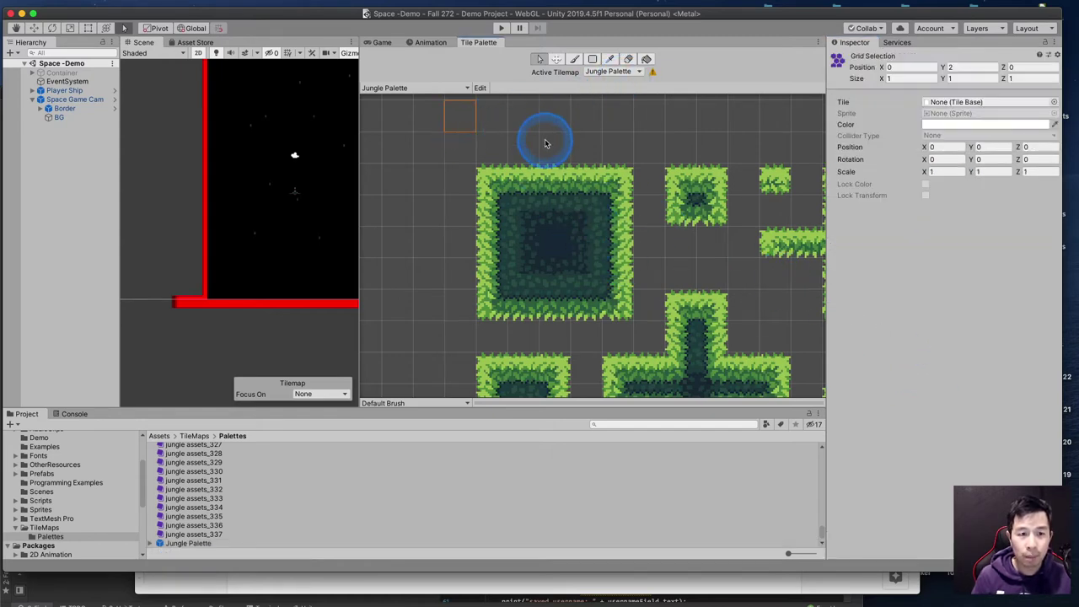
click(487, 179)
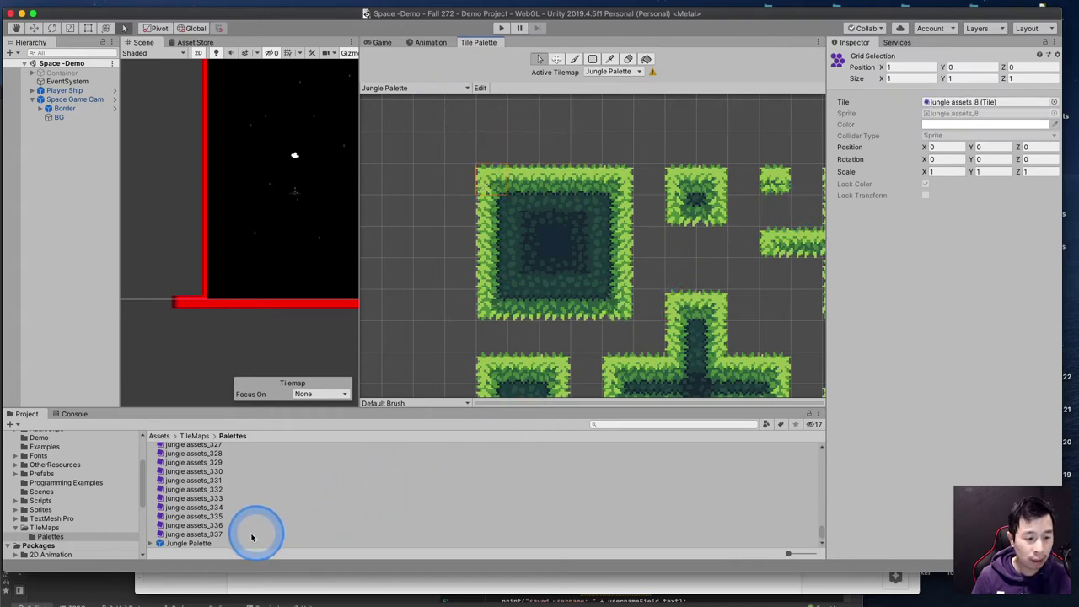
Restore the Jungle Palette prefab's grid cell size to 1 in X and 1 in Y
click(189, 543)
click(936, 257)
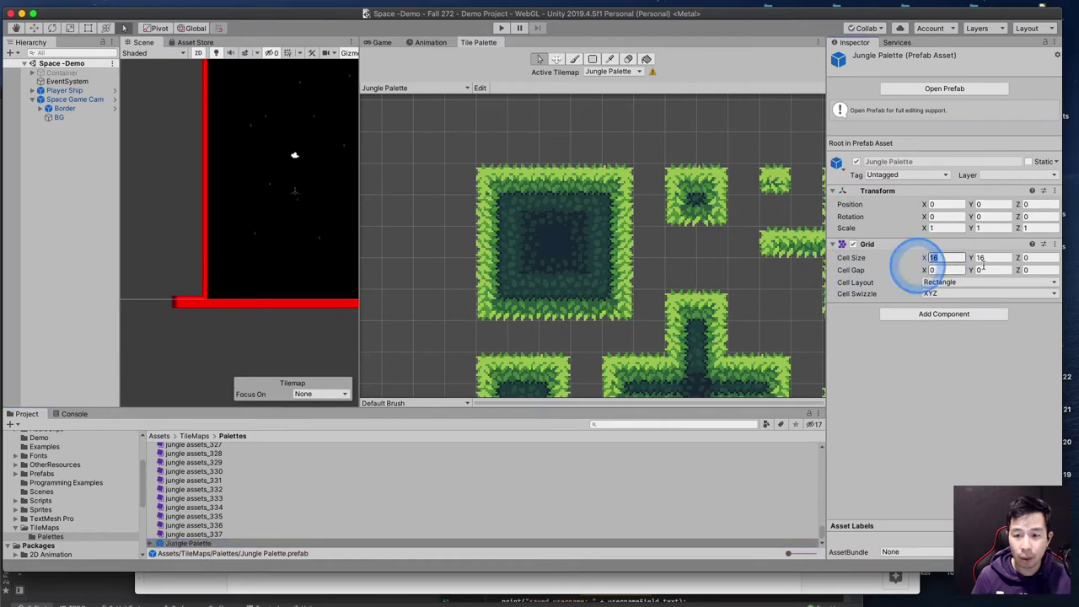
text(1)
key(Tab)
text(1)
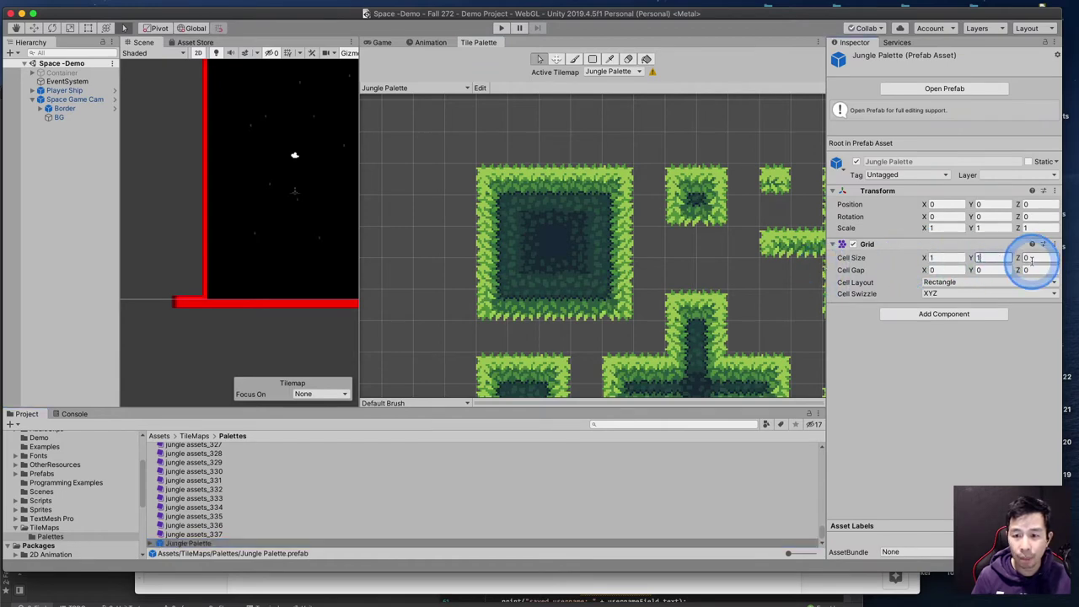
click(957, 392)
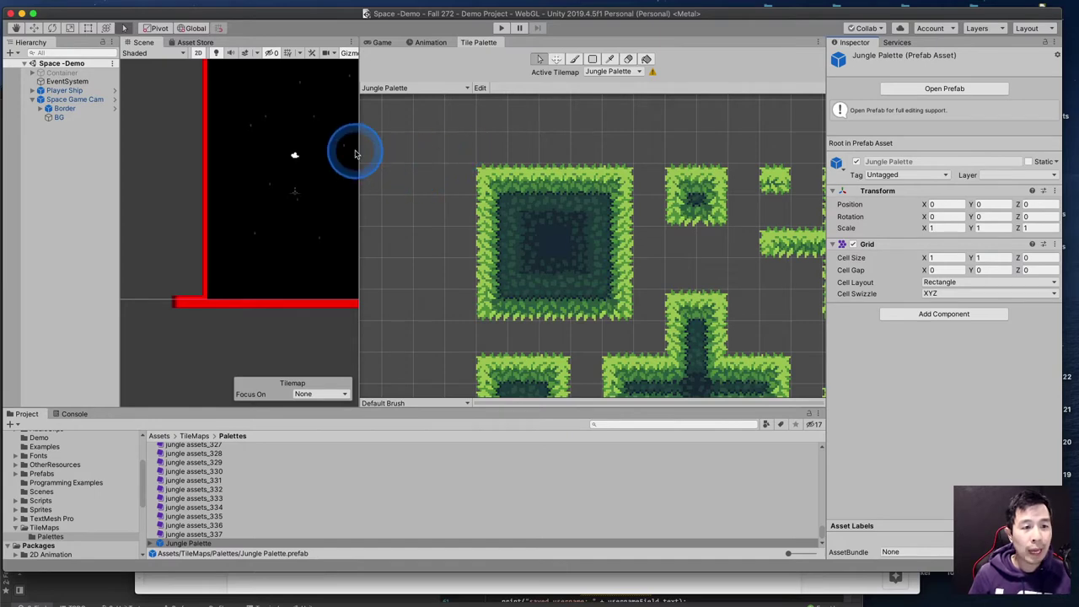
Select the large jungle block's upper-left corner tile and widen the Scene view by narrowing the Tile Palette
drag(356, 155, 428, 148)
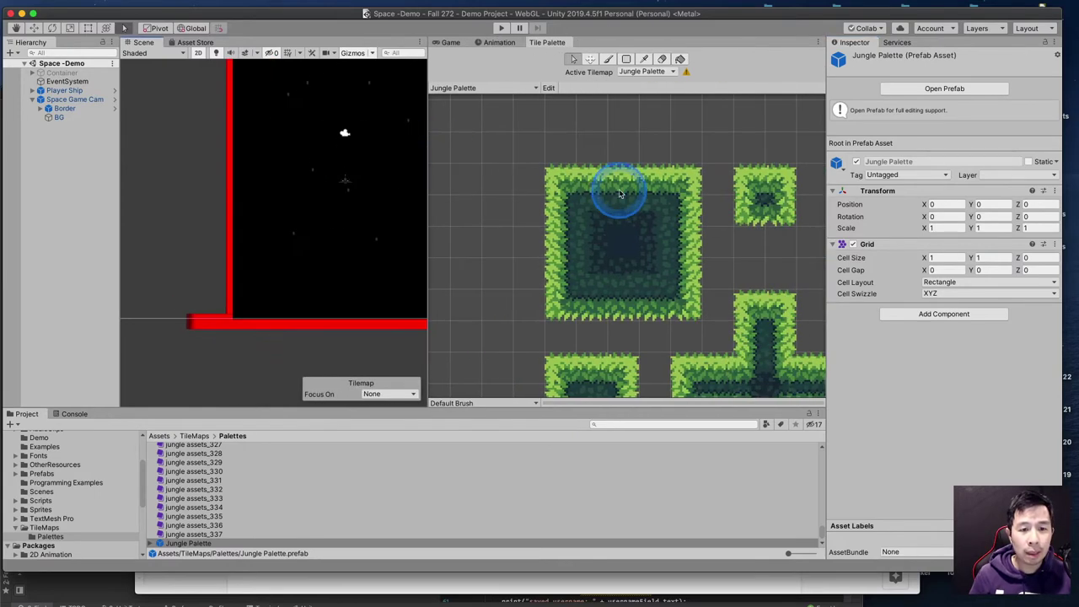
click(560, 179)
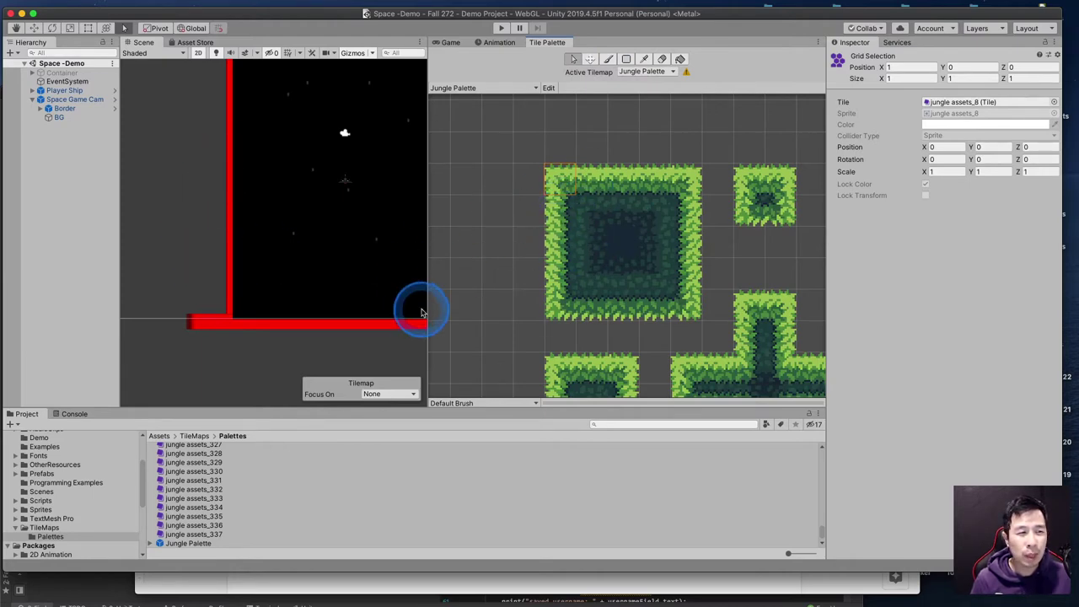
drag(430, 193, 588, 186)
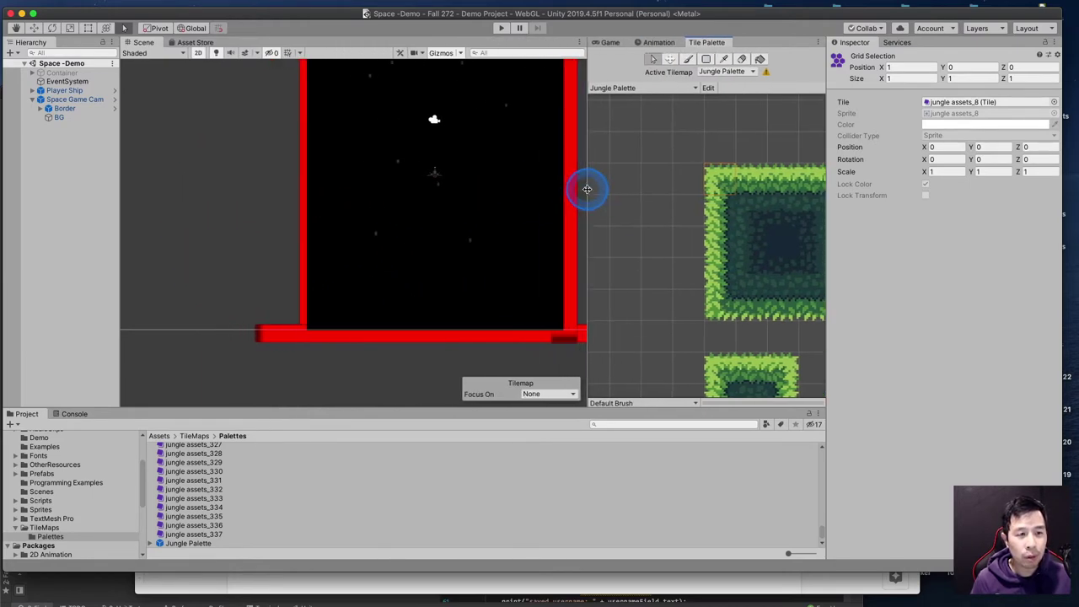
Add a standard 2D Tilemap to the scene and expand its Grid object to reach the Tilemap inside
click(11, 52)
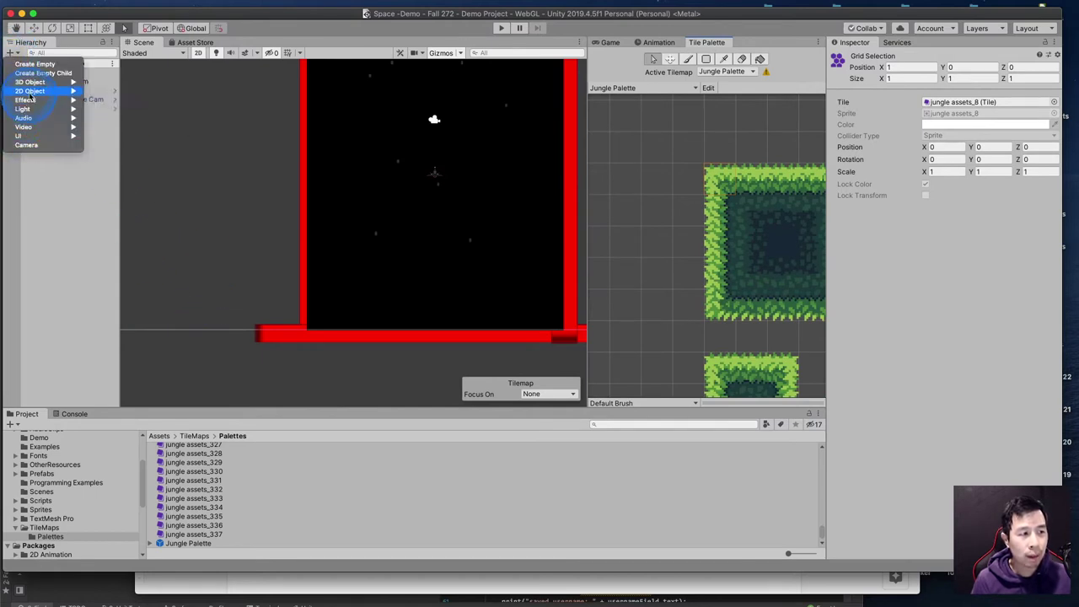
mouse_move(51, 91)
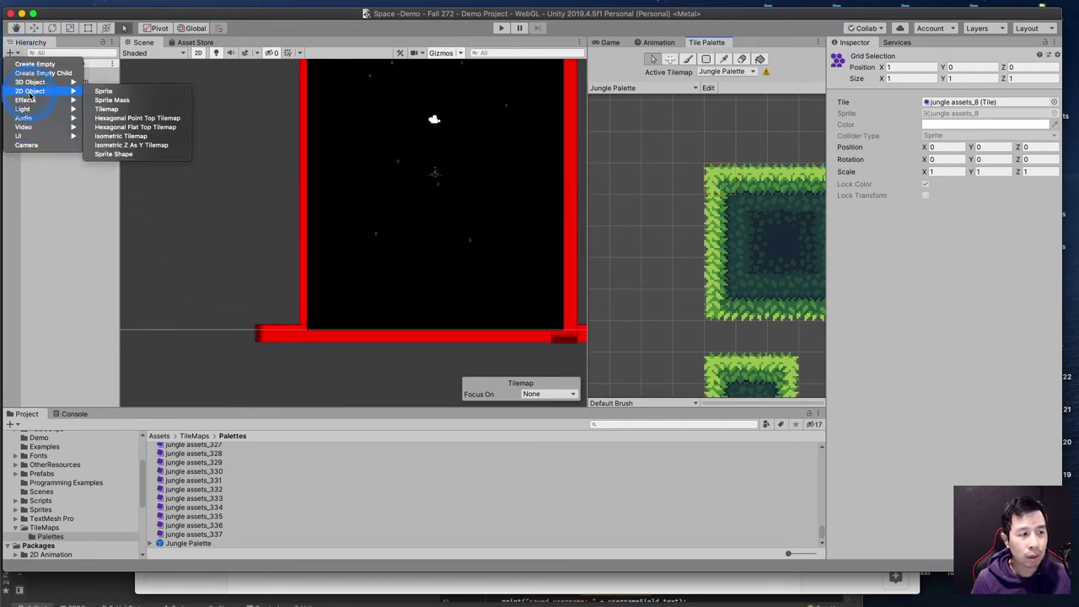
click(108, 109)
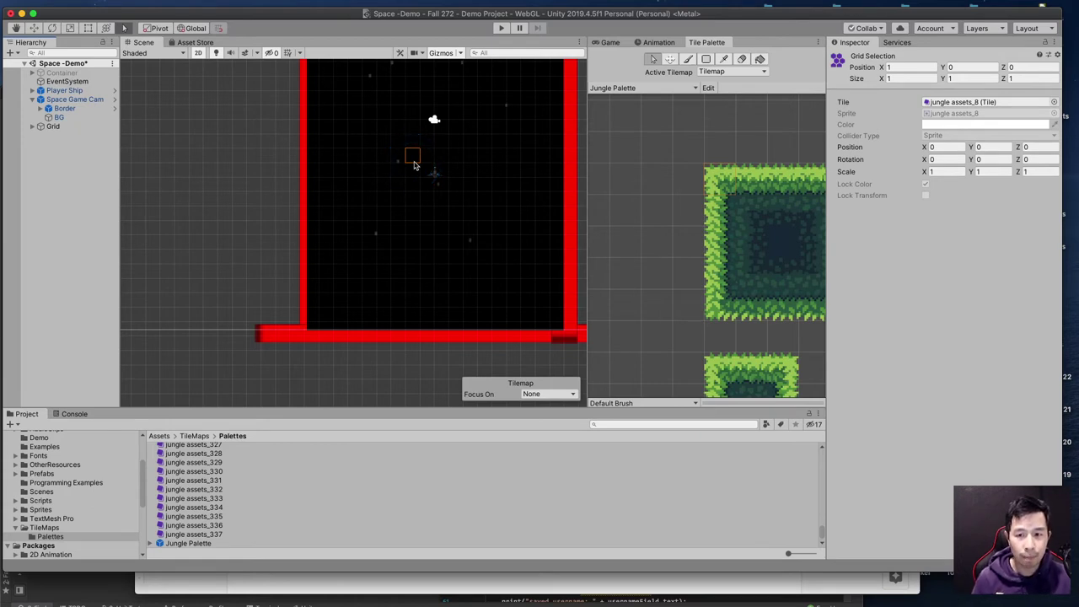
mouse_move(414, 165)
mouse_down()
mouse_move(424, 205)
mouse_move(397, 253)
mouse_move(442, 245)
mouse_up()
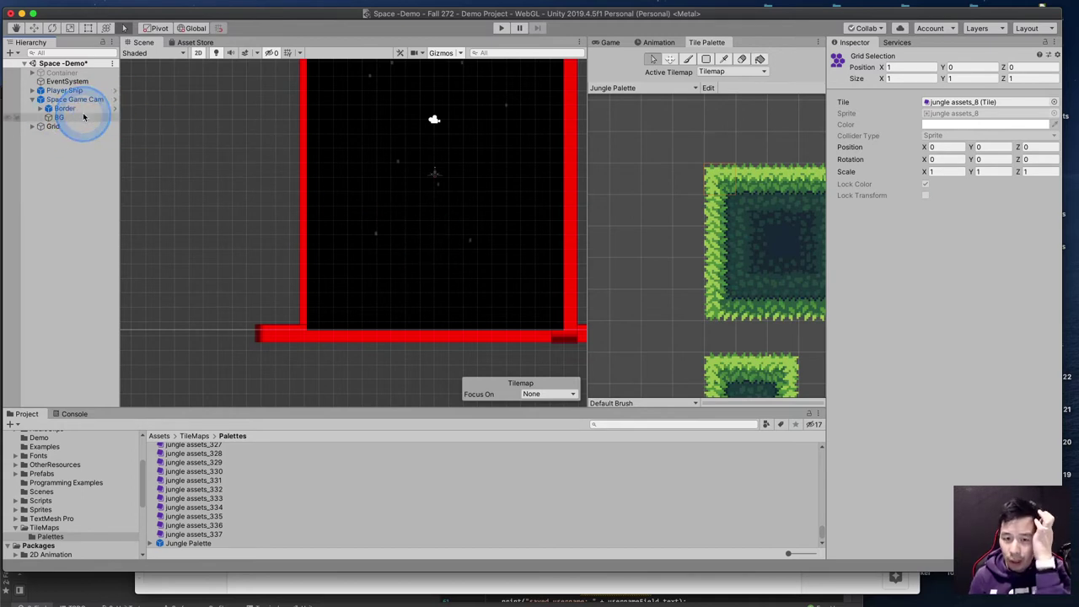
click(32, 127)
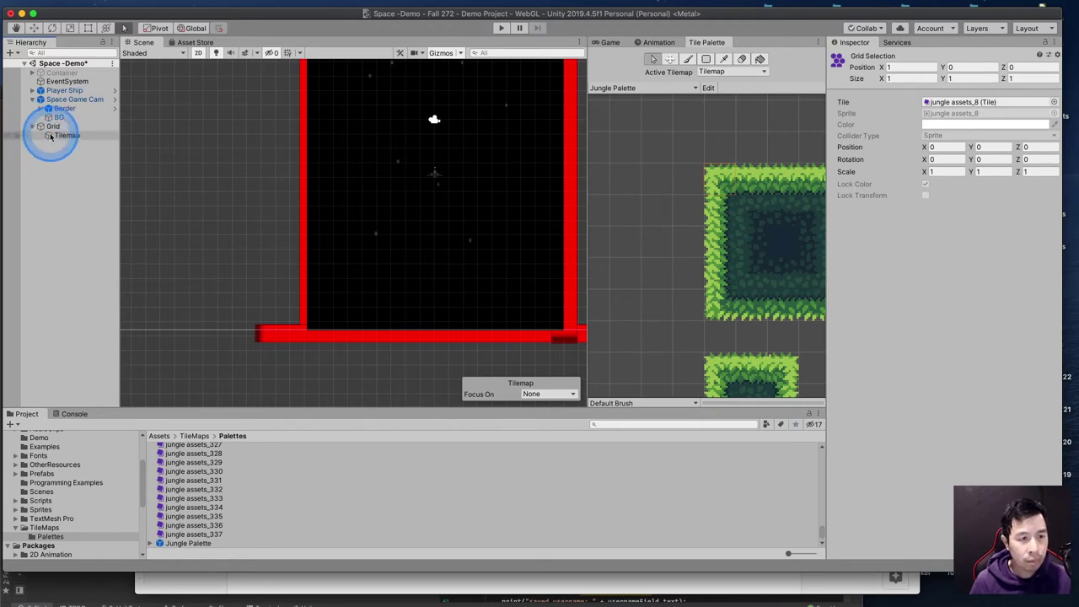
Set the cell size of the scene's Grid object to 0.5 in both X and Y
click(59, 127)
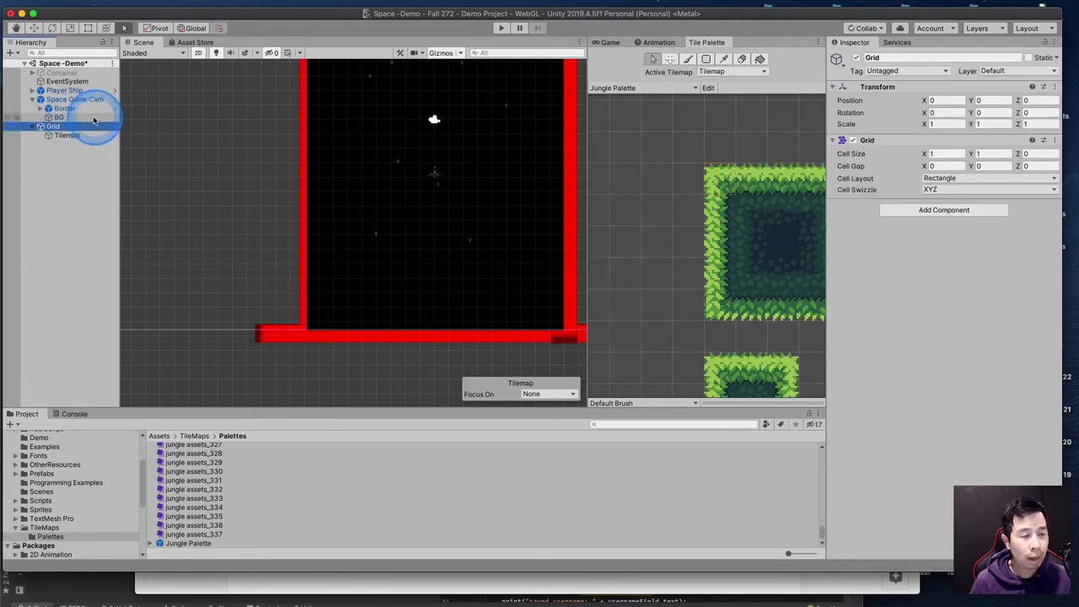
click(59, 136)
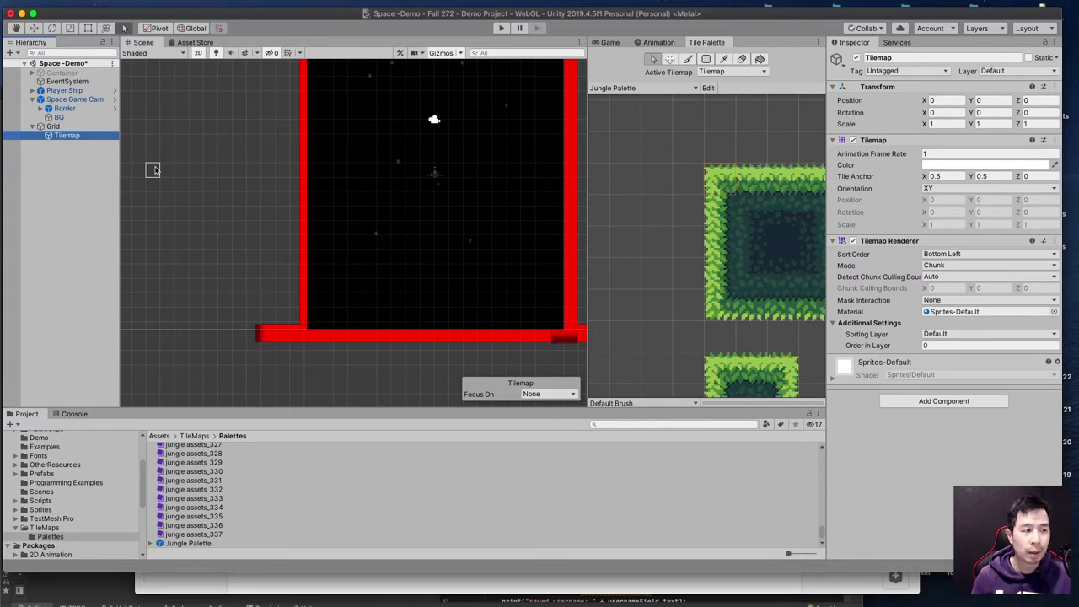
click(53, 126)
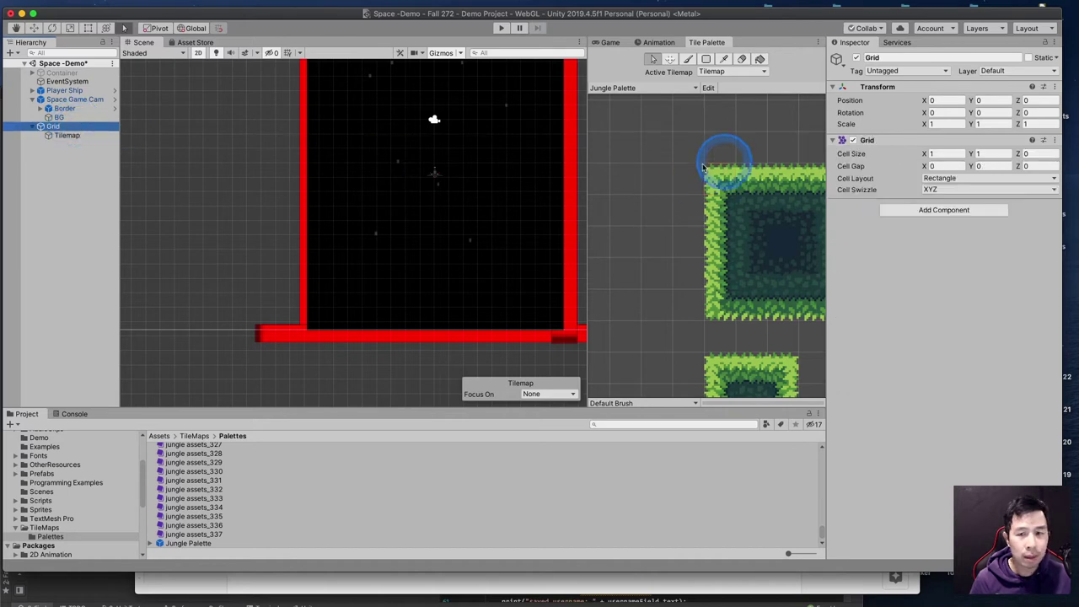
click(943, 155)
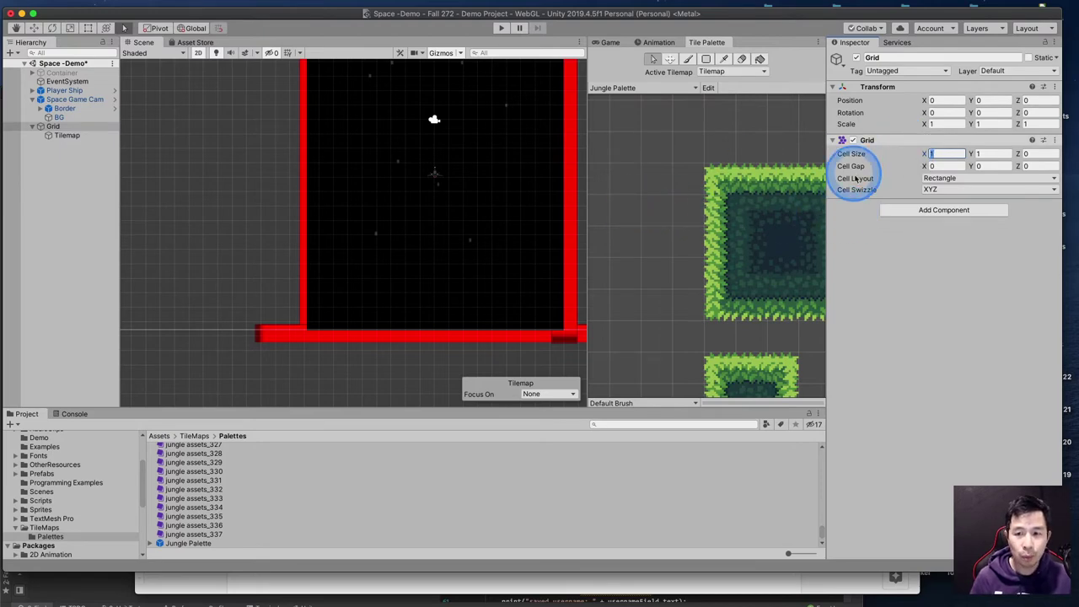
key(BackSpace)
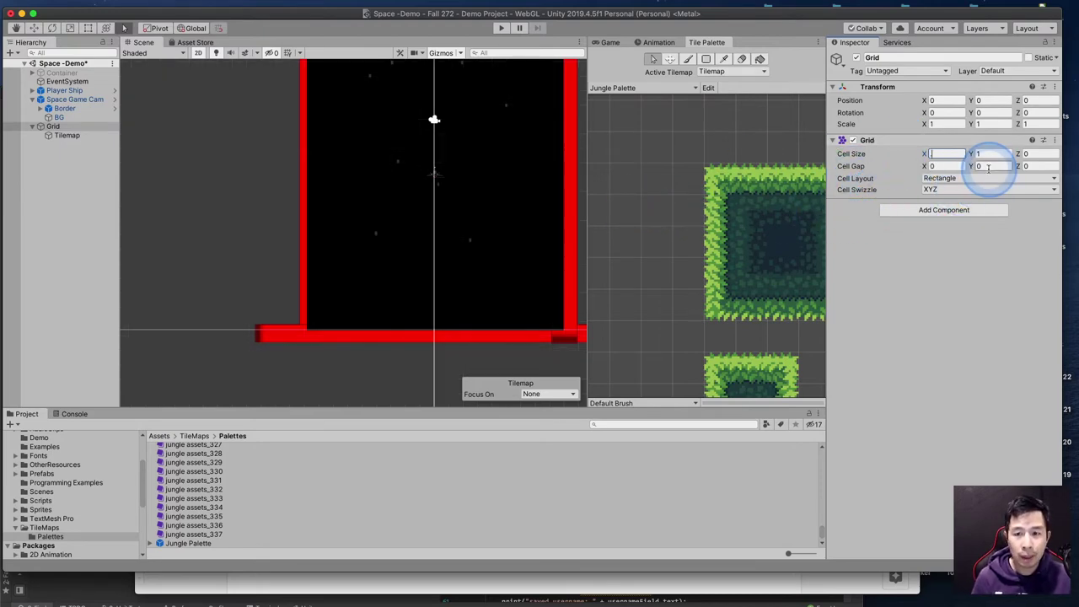
text(.4)
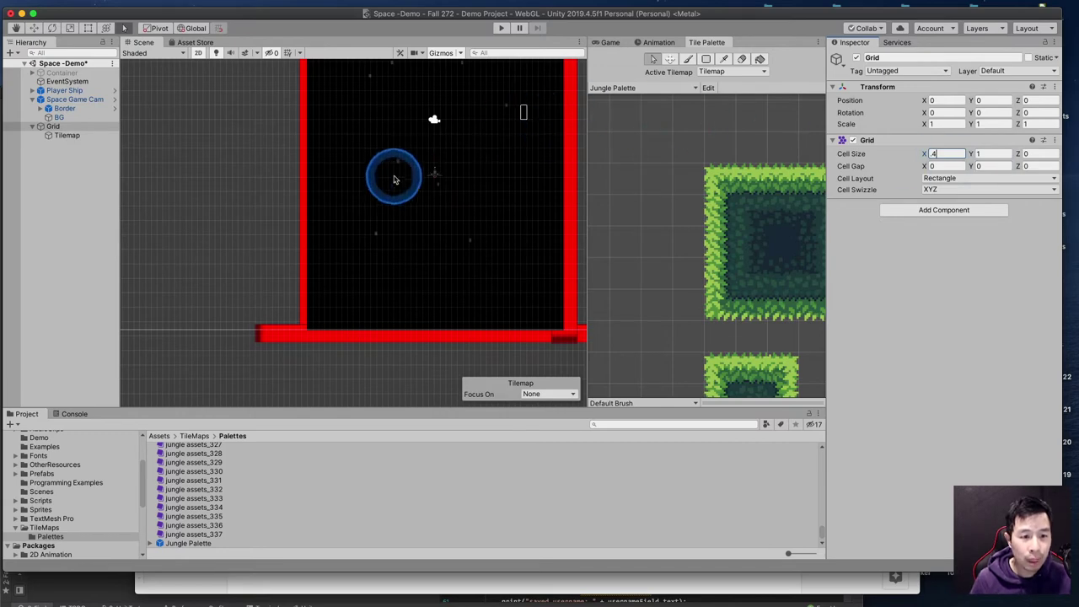
key(BackSpace)
key(BackSpace)
text(.5)
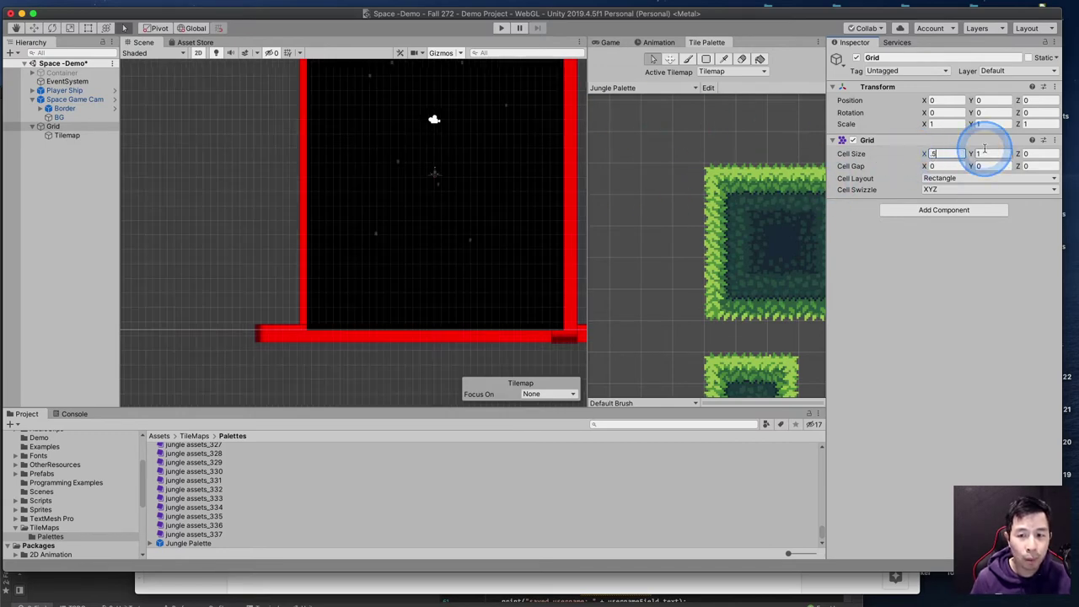
click(999, 153)
key(BackSpace)
text(.5)
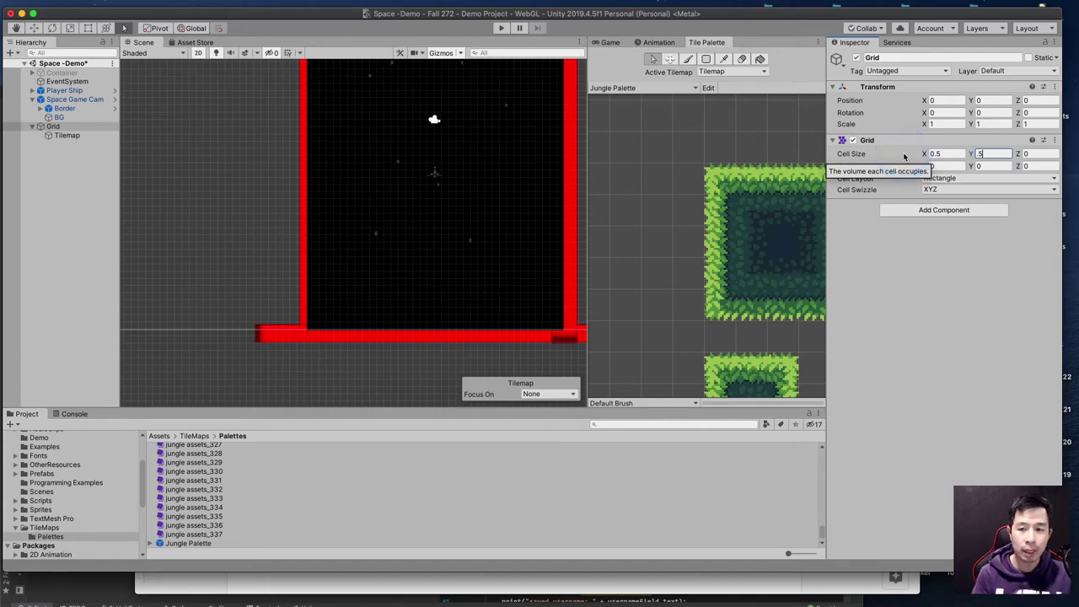
Restore the scene Grid's cell size to 1 in X and 1 in Y
key(BackSpace)
key(BackSpace)
text(1)
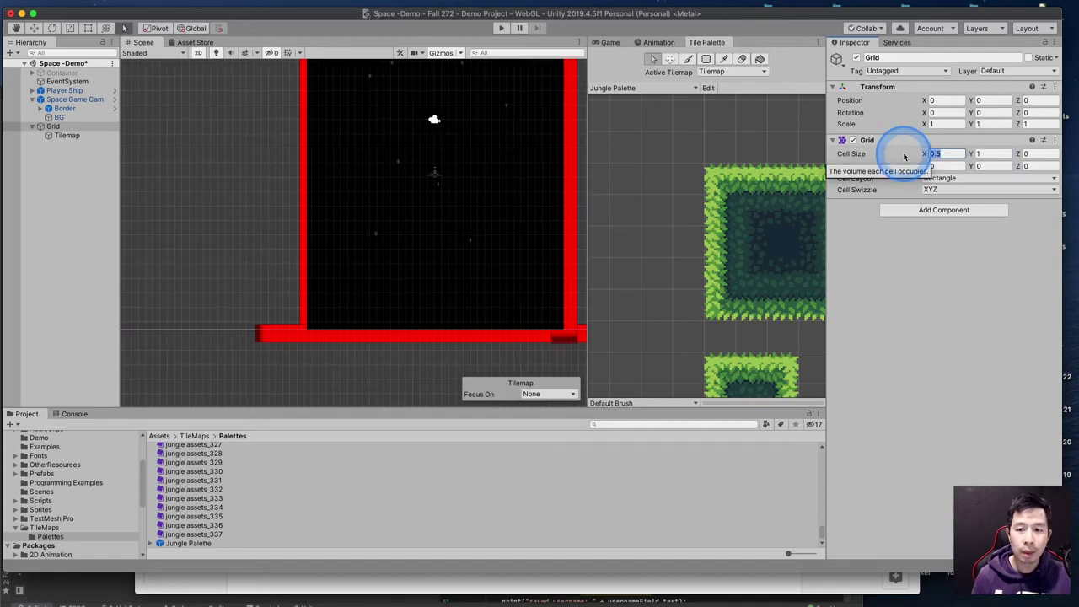
key(Tab)
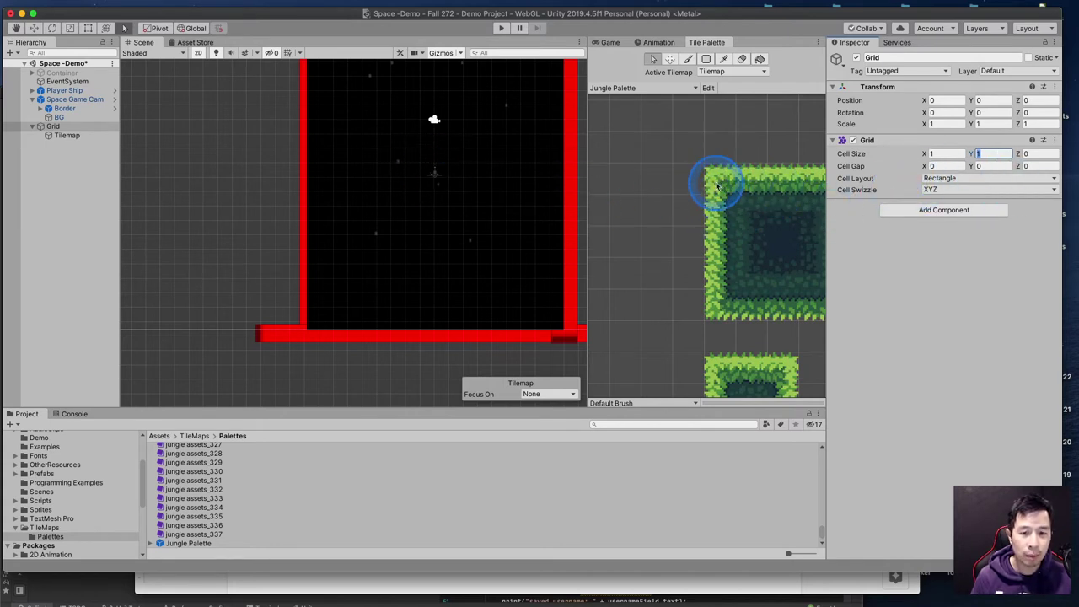
scroll(412, 171, up, 3)
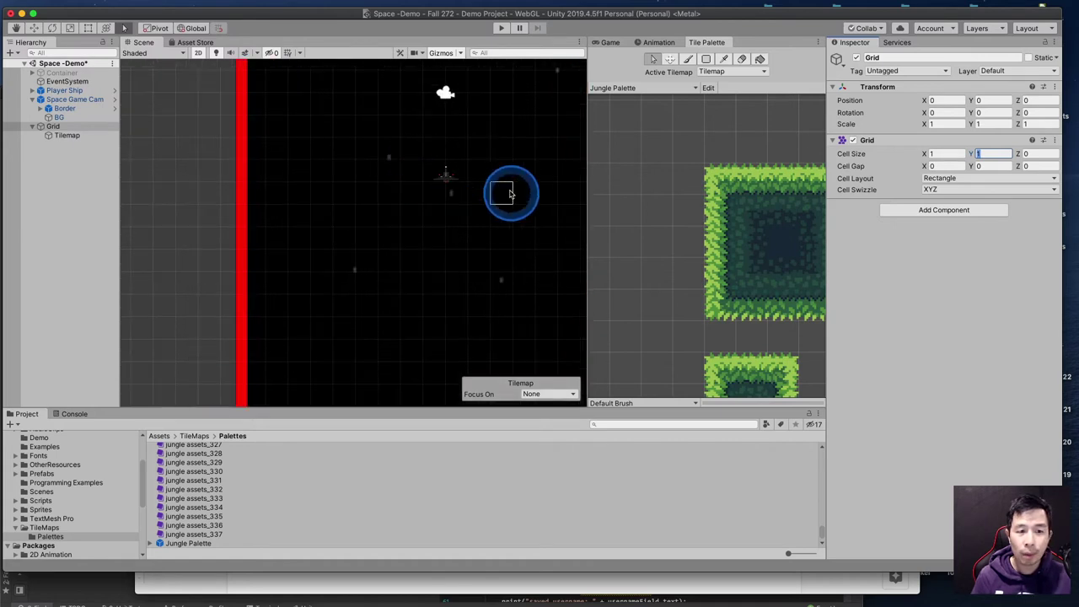
click(946, 154)
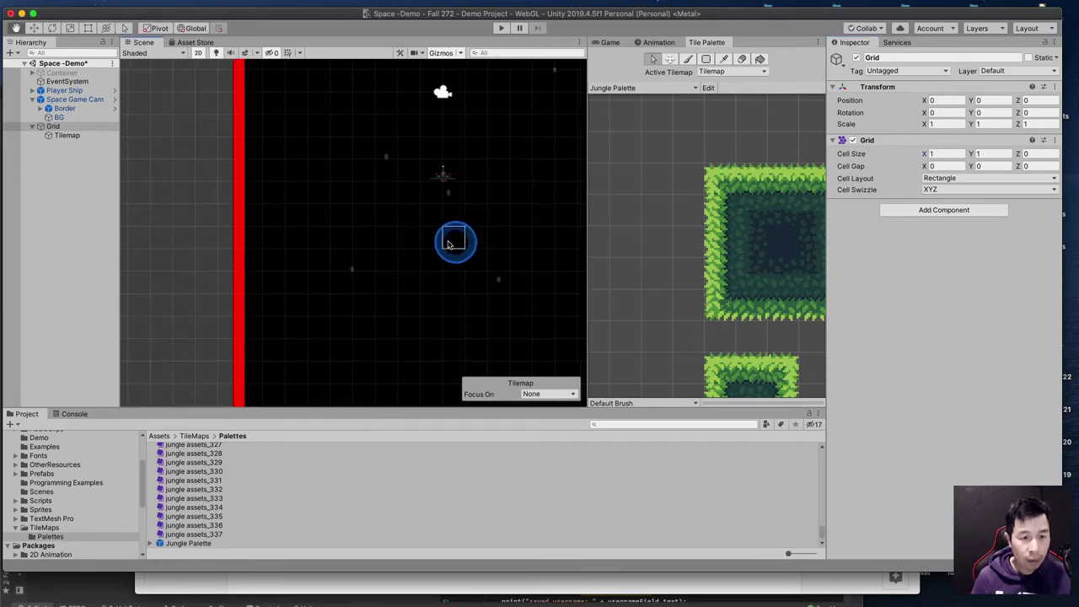
Brush jungle corner tiles onto the Tilemap as a horizontal row in the black play area and a 2 by 2 patch outside the red border
scroll(458, 241, down, 3)
scroll(325, 148, up, 1)
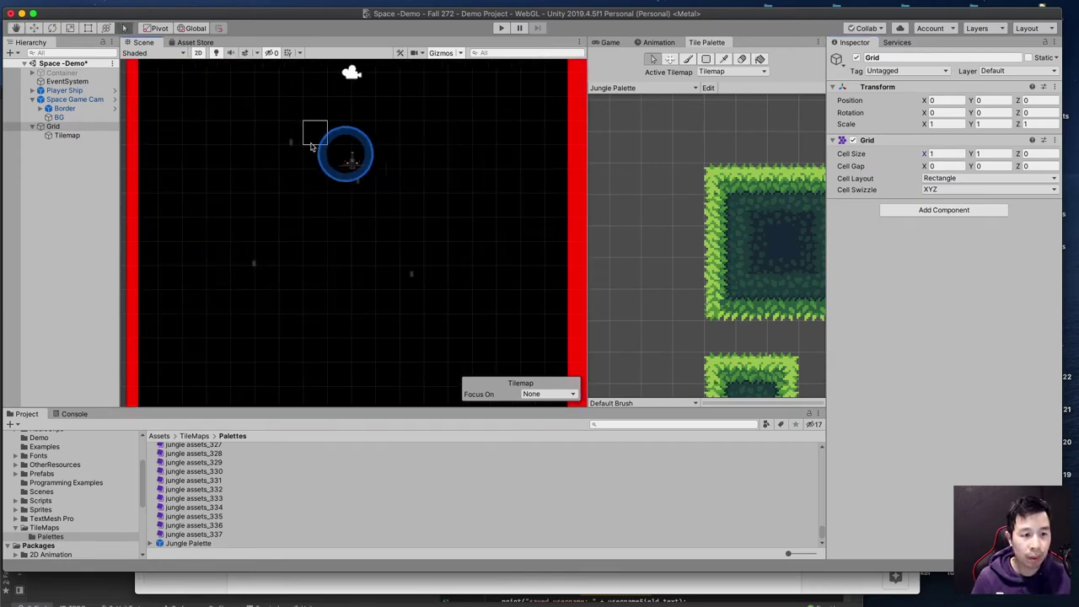
scroll(388, 202, down, 3)
scroll(388, 204, up, 1)
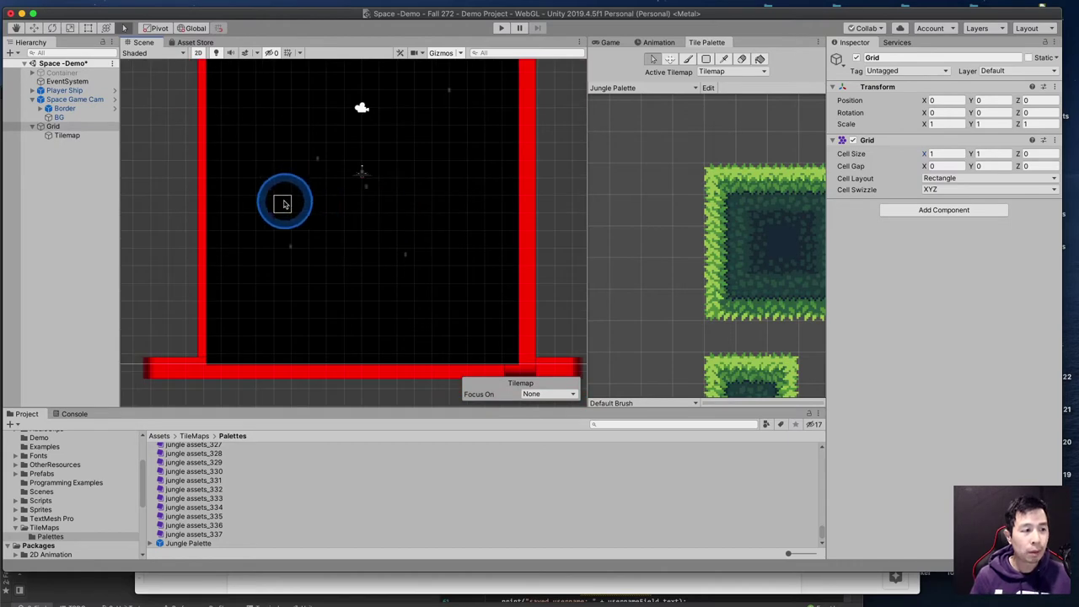
click(67, 135)
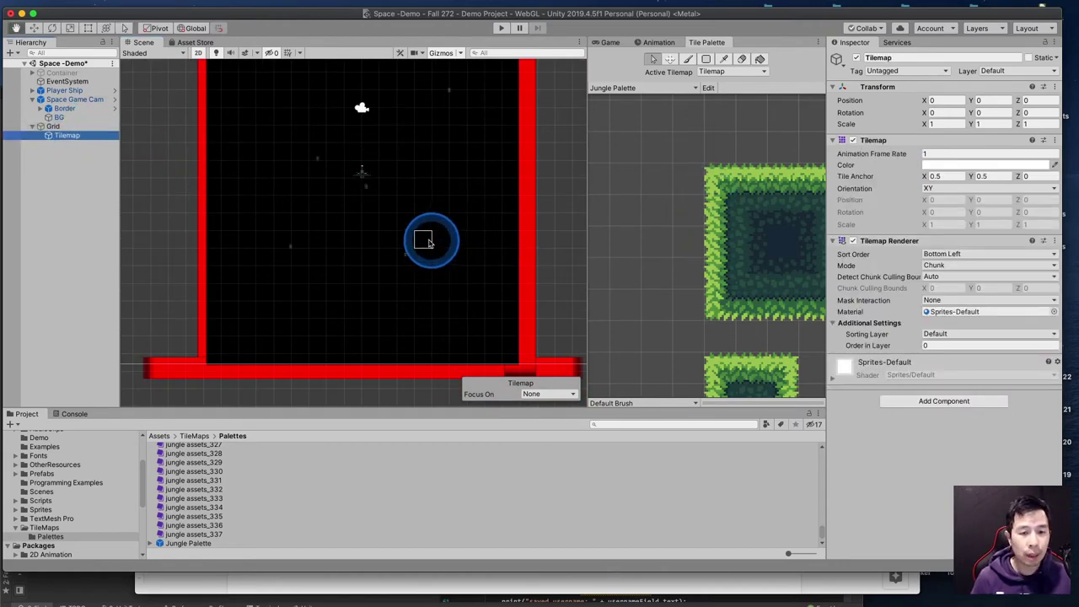
scroll(614, 186, down, 1)
scroll(615, 186, down, 3)
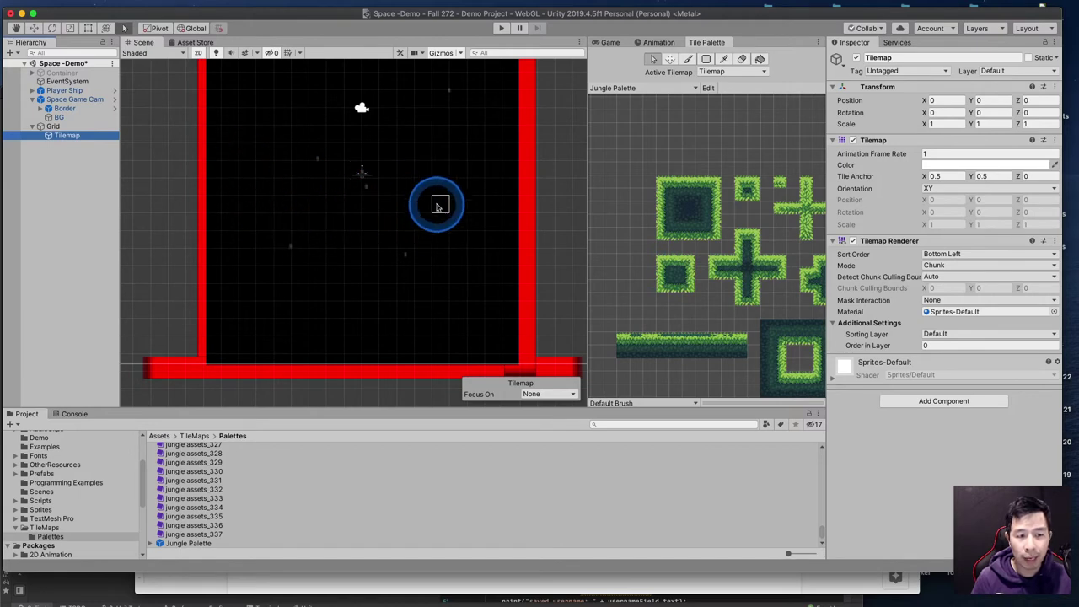
click(689, 60)
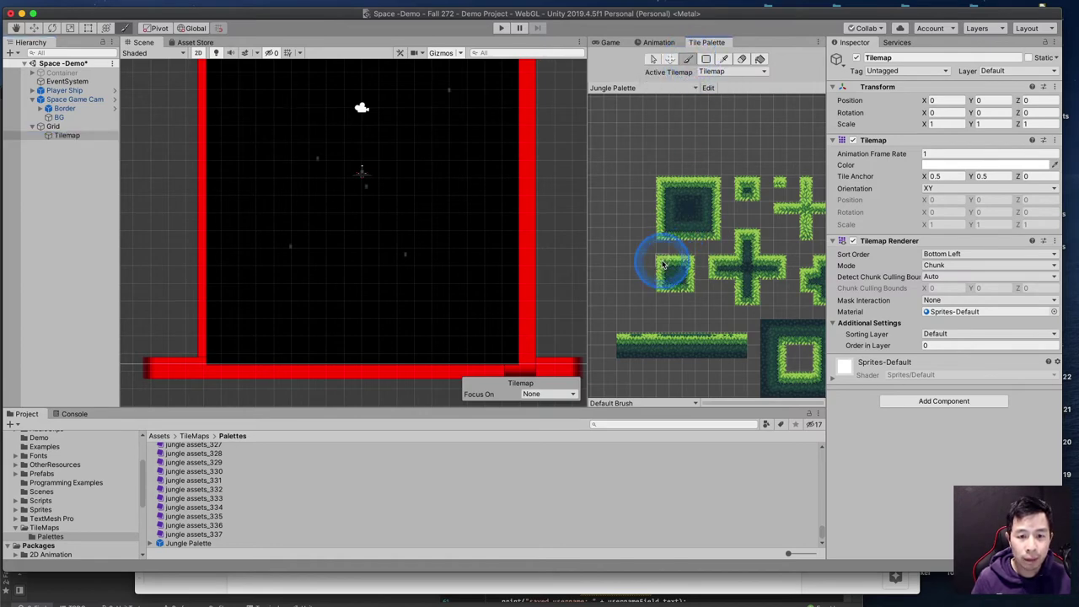
click(301, 222)
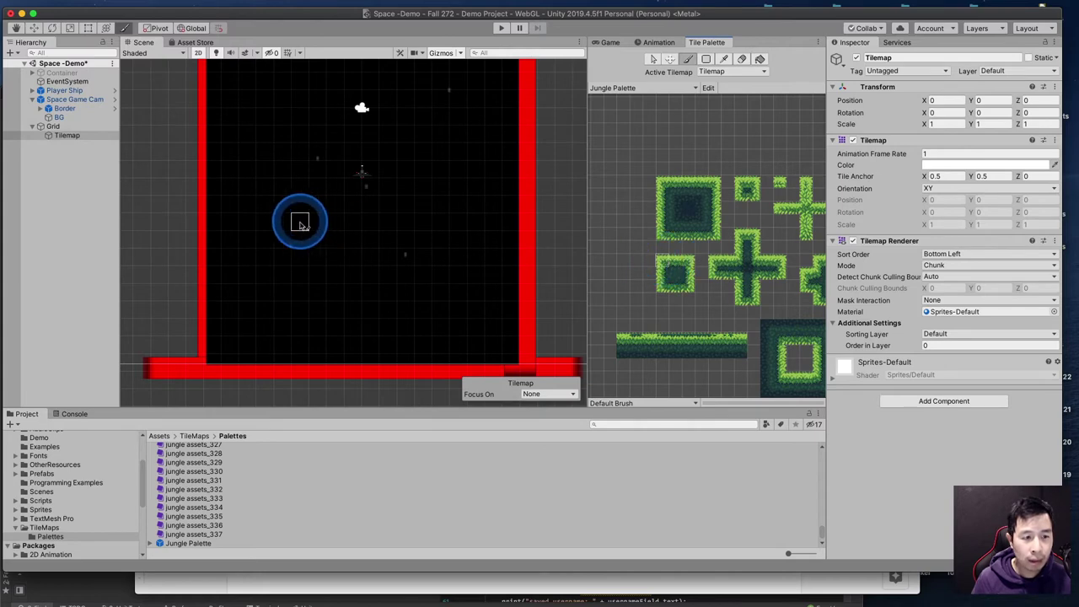
mouse_move(301, 222)
mouse_down()
mouse_move(328, 261)
mouse_move(337, 253)
mouse_move(297, 242)
mouse_move(318, 242)
mouse_move(292, 244)
mouse_move(479, 248)
mouse_move(524, 260)
mouse_move(147, 229)
mouse_move(381, 249)
mouse_move(266, 257)
mouse_move(216, 253)
mouse_move(261, 203)
mouse_move(293, 252)
mouse_move(359, 246)
mouse_move(305, 239)
mouse_move(394, 239)
mouse_move(165, 245)
mouse_move(169, 232)
mouse_move(185, 249)
mouse_move(403, 226)
mouse_up()
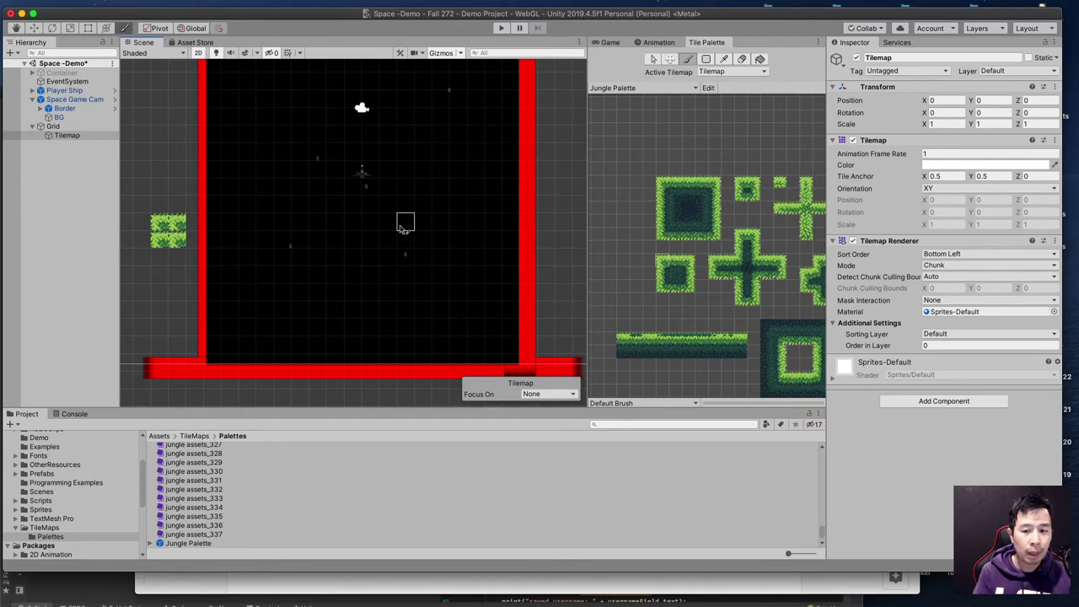
drag(405, 224, 450, 293)
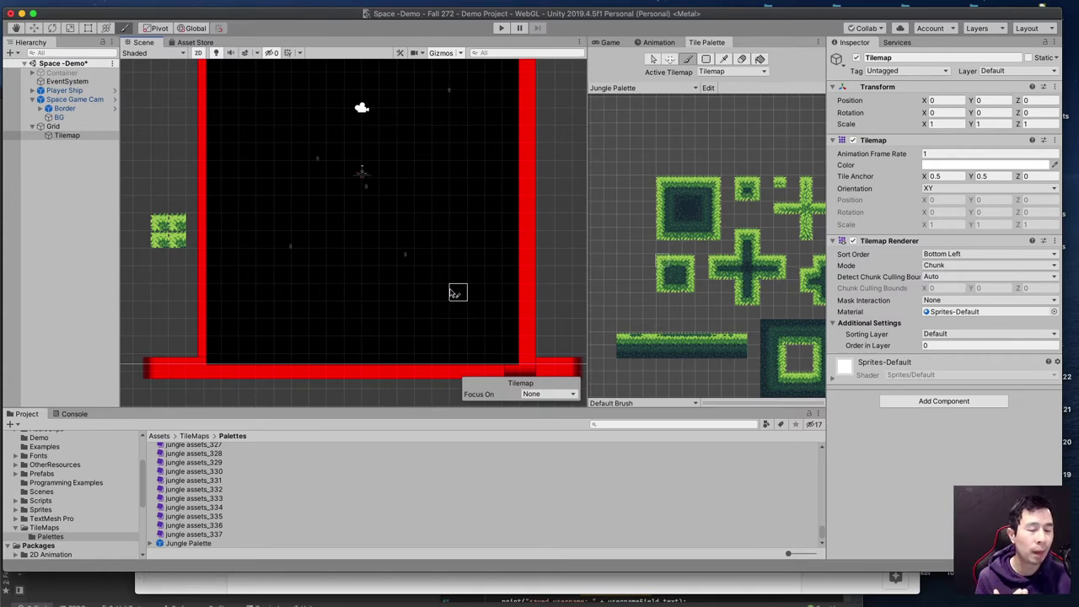
mouse_move(406, 243)
mouse_down()
mouse_move(334, 307)
mouse_move(301, 249)
mouse_move(423, 230)
mouse_up()
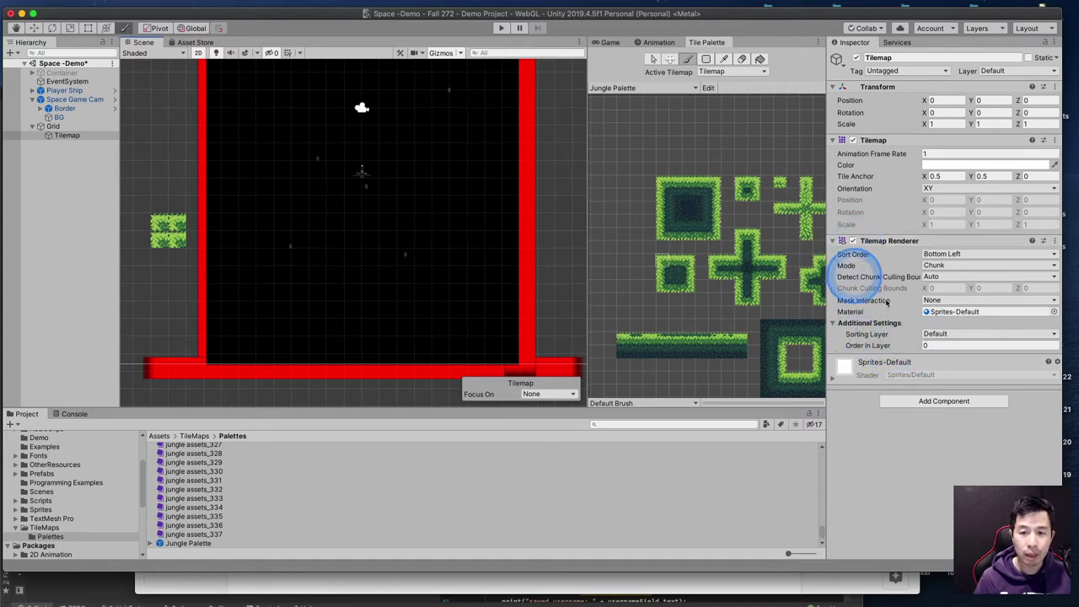
Set the Tilemap's sorting layer to Middleground
click(70, 136)
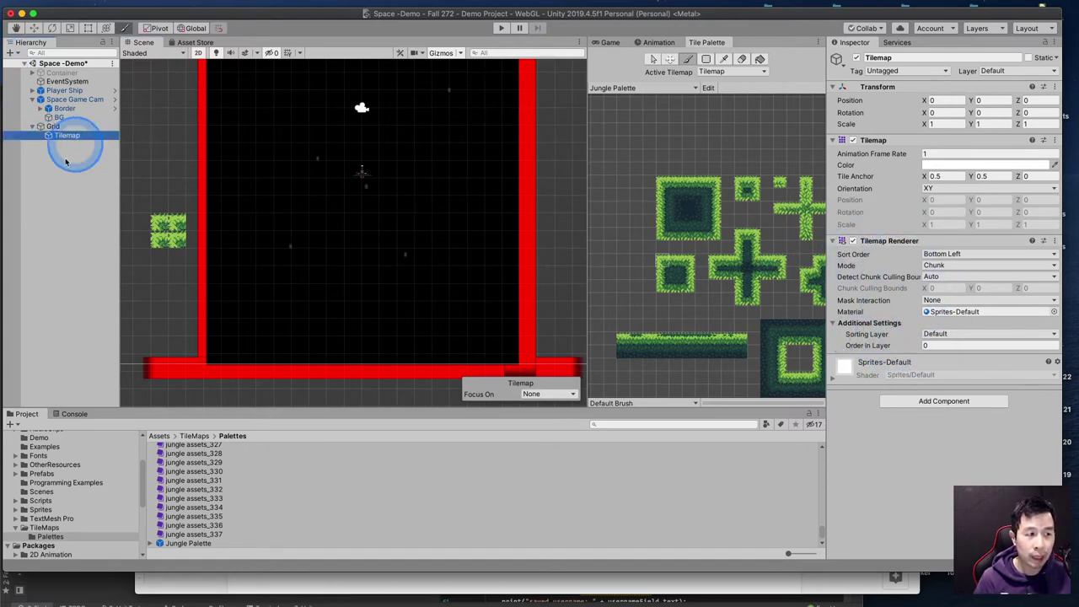
click(934, 339)
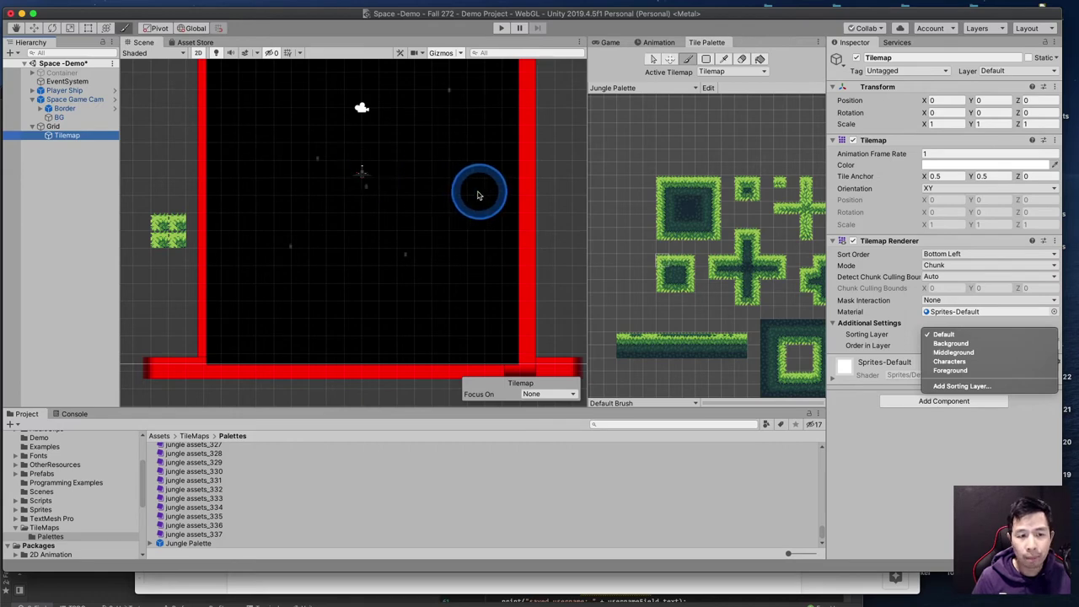
click(968, 353)
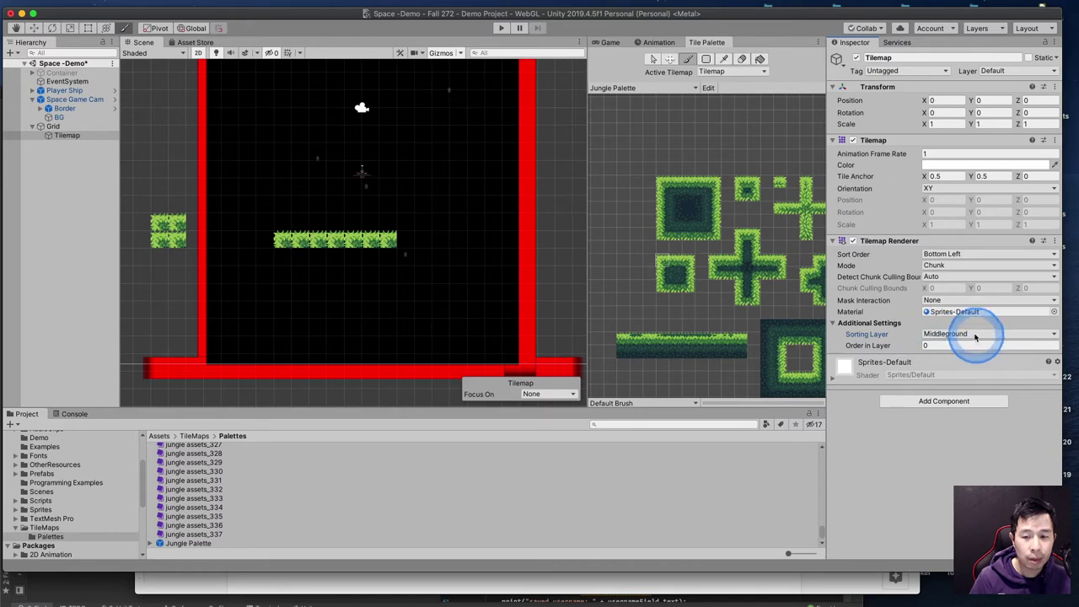
click(468, 265)
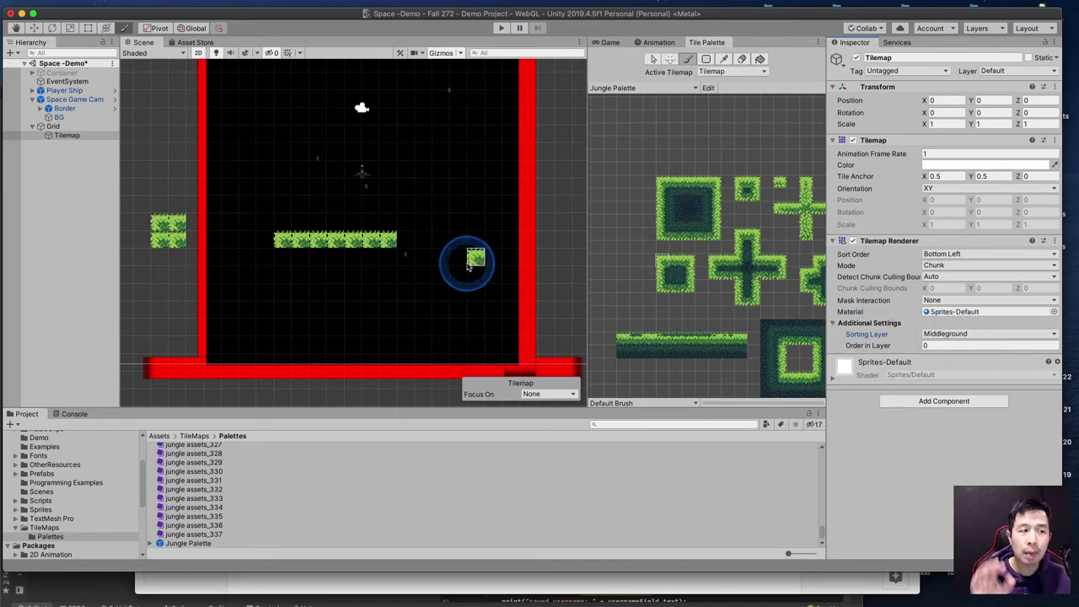
click(387, 250)
click(317, 257)
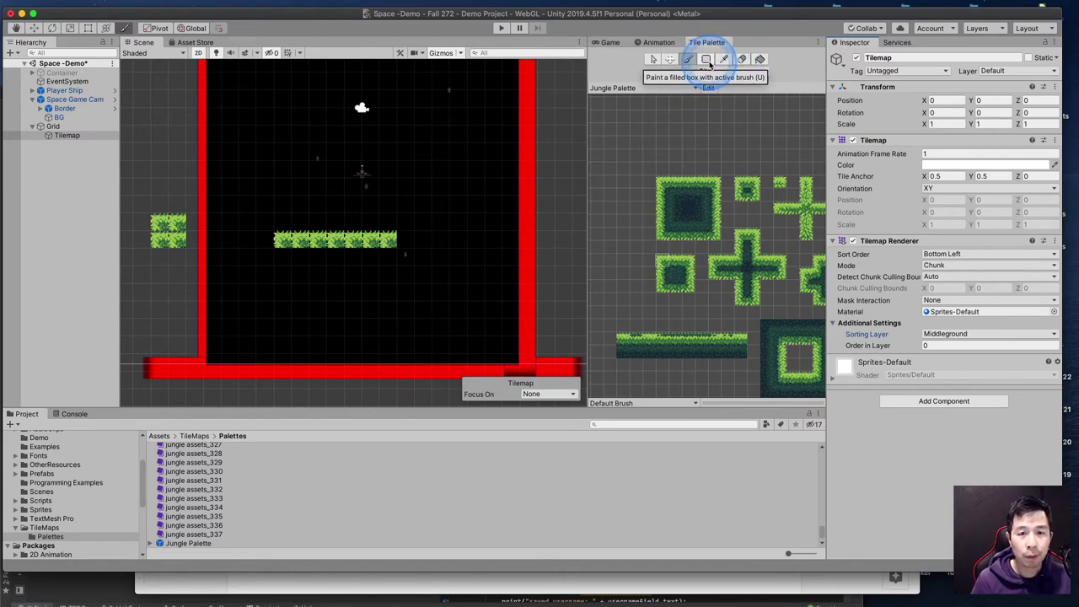
Erase the painted row of tiles in the play area and the patch outside the red border
click(742, 59)
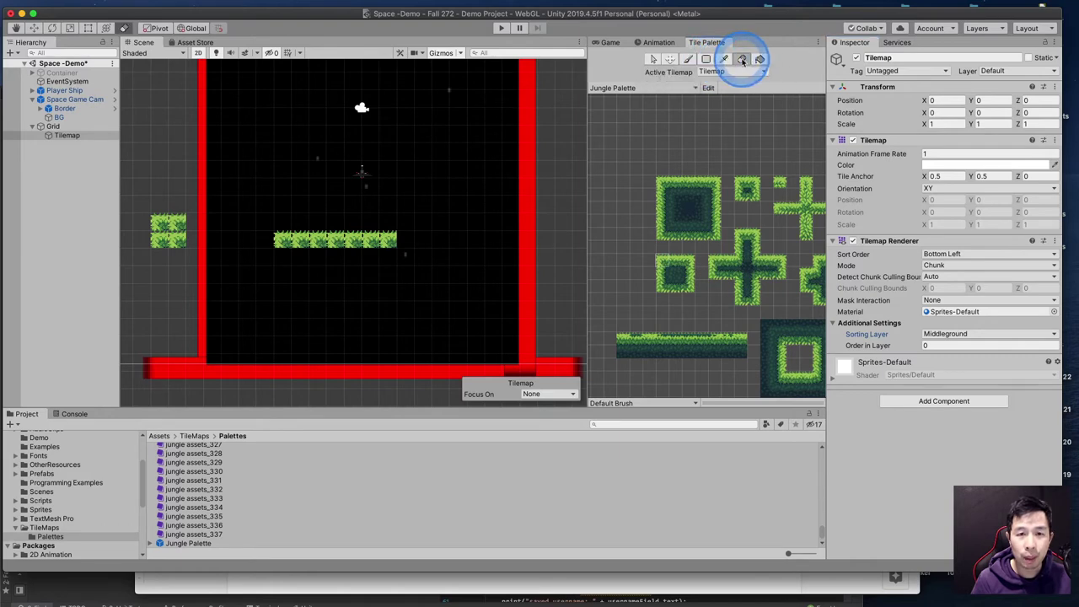
click(386, 240)
mouse_move(386, 240)
mouse_down()
mouse_move(188, 236)
mouse_move(182, 225)
mouse_move(148, 224)
mouse_move(186, 240)
mouse_up()
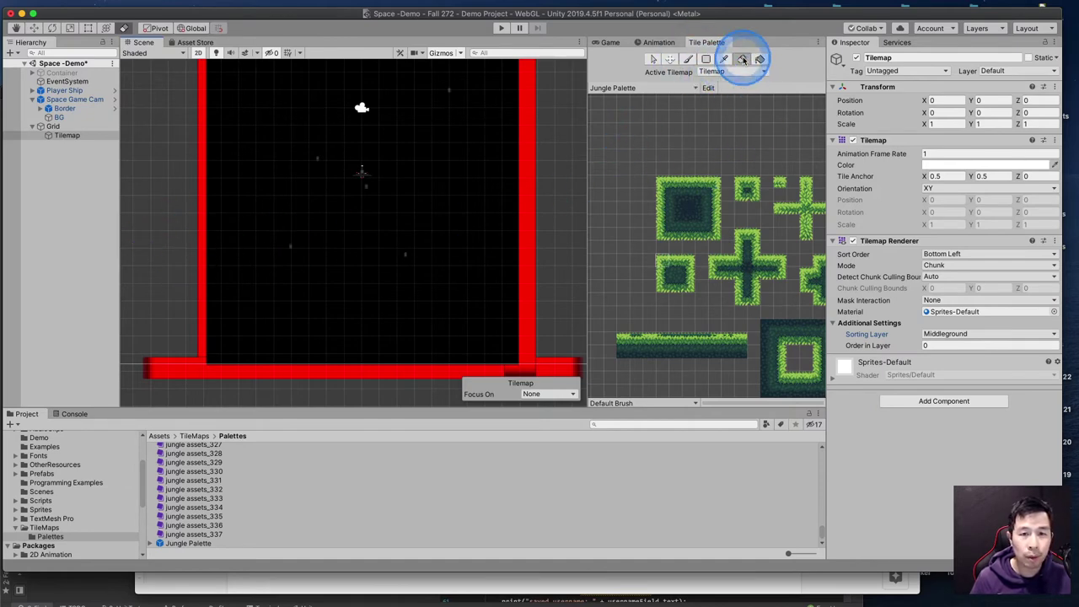
Pick the whole large jungle block from the palette and paint it once in the lower-left part of the black play area
click(688, 59)
click(673, 198)
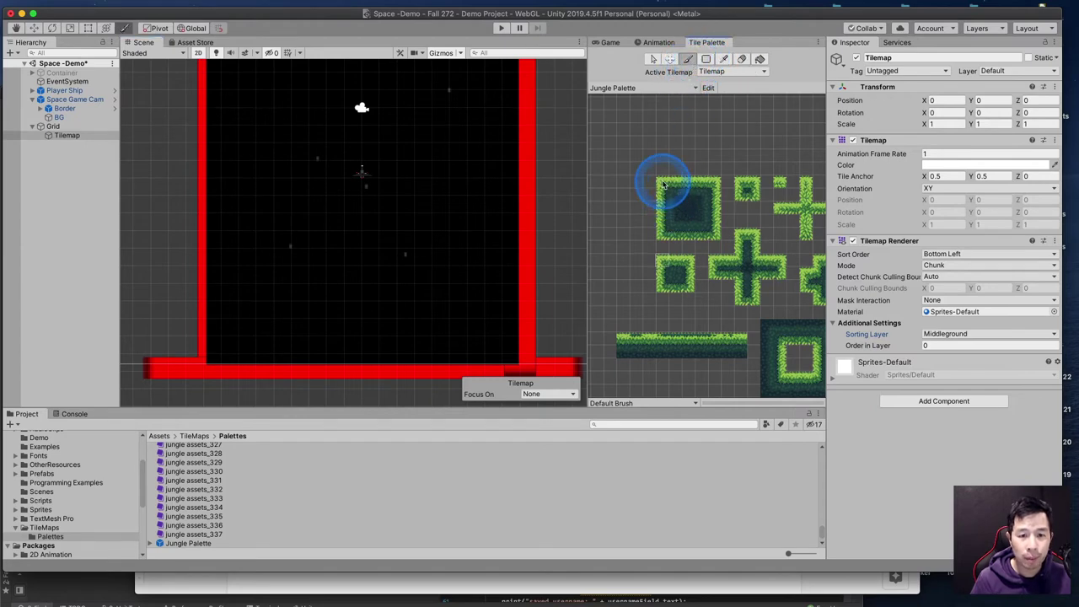
key(i)
click(667, 238)
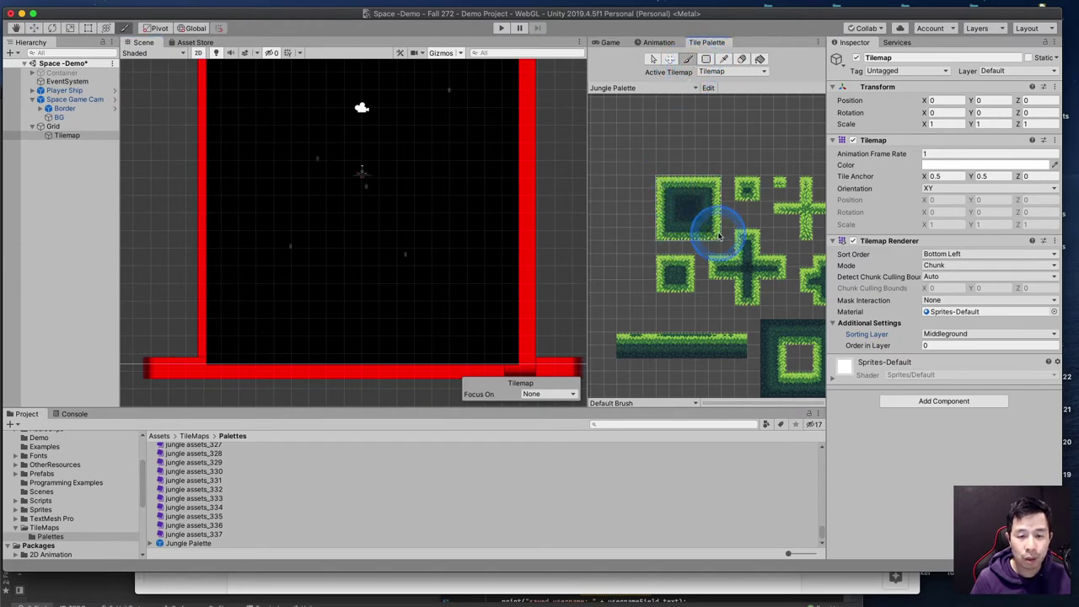
click(686, 204)
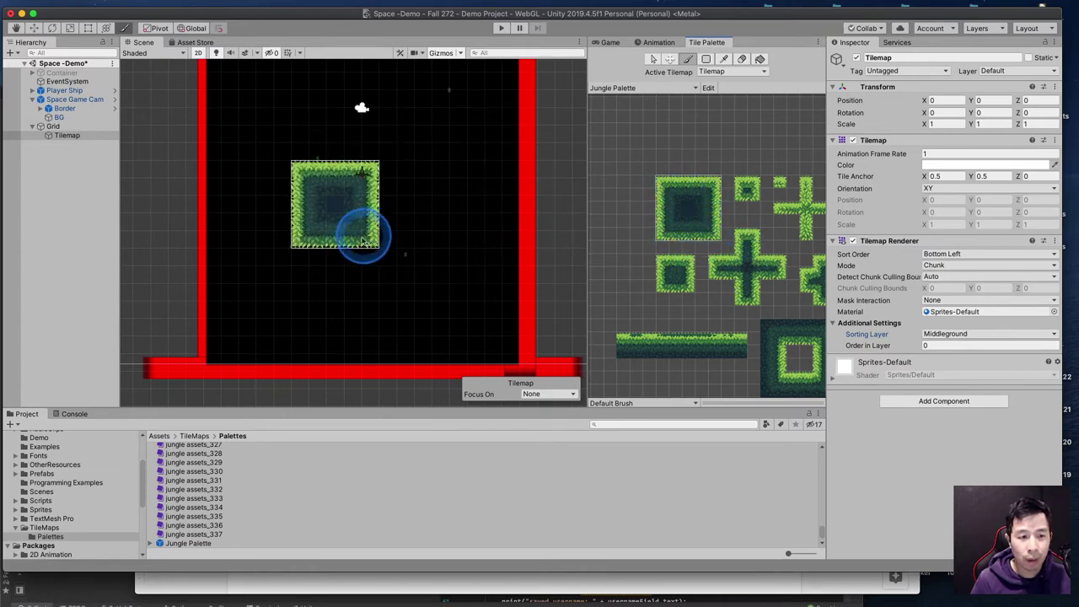
click(321, 290)
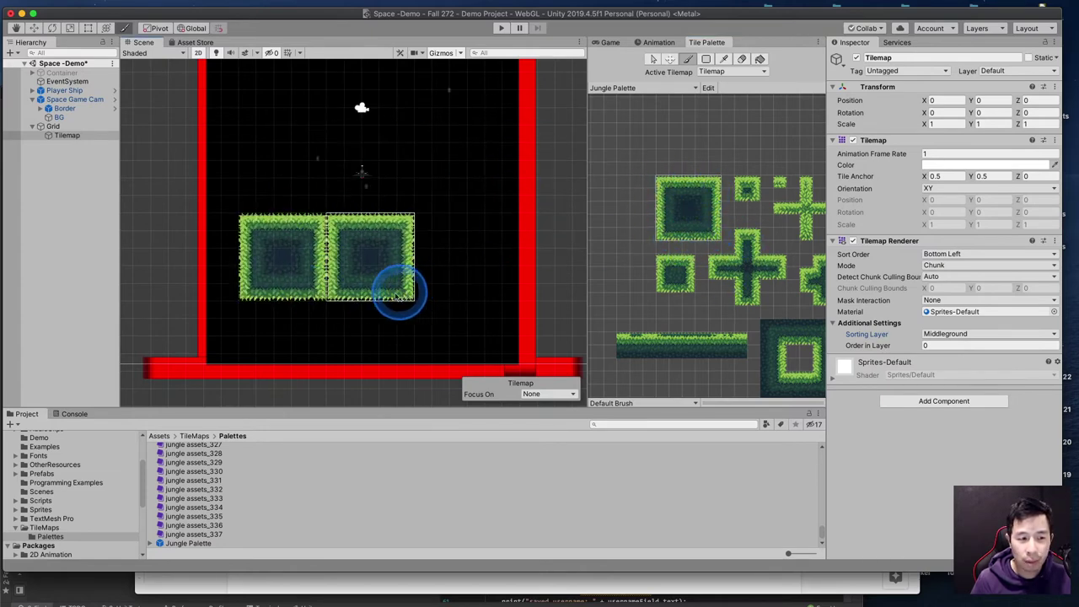
Pick the large jungle block's top-edge tile and paint a row extending the painted block's top edge to the right
click(688, 60)
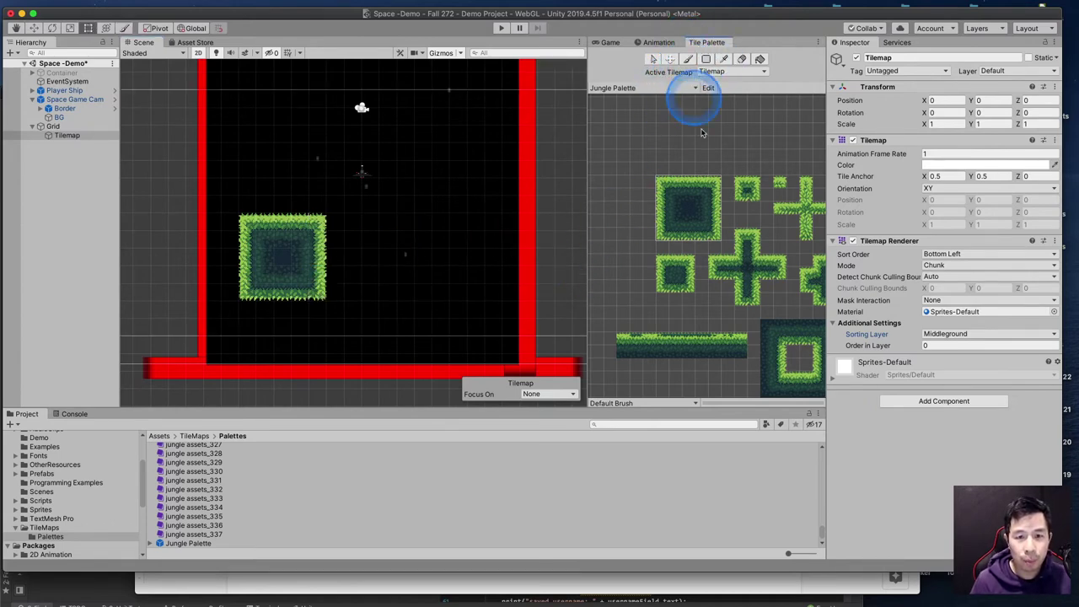
click(755, 187)
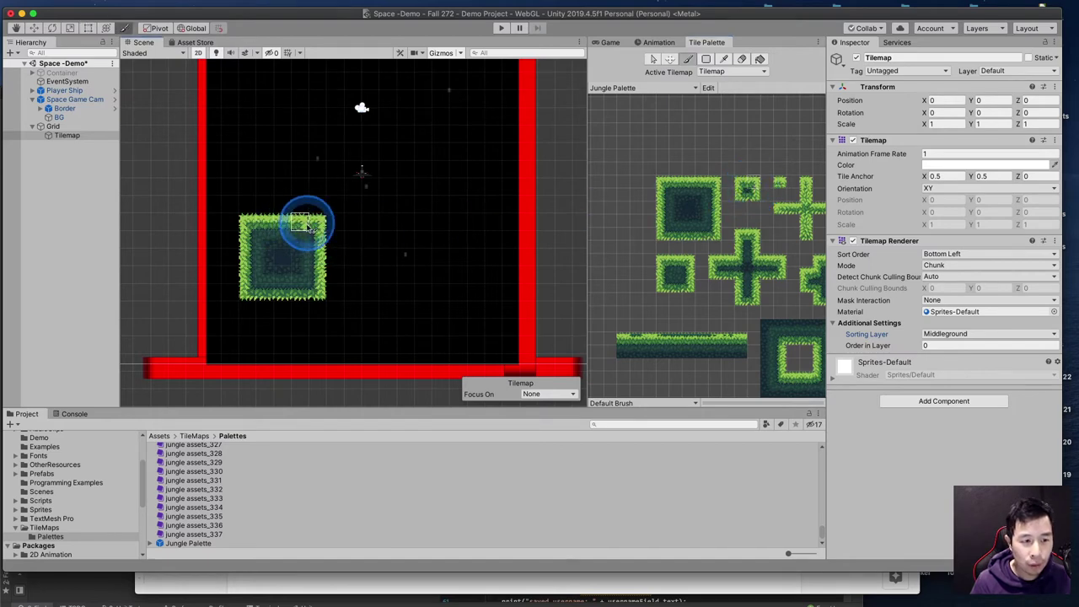
click(690, 187)
drag(303, 223, 411, 223)
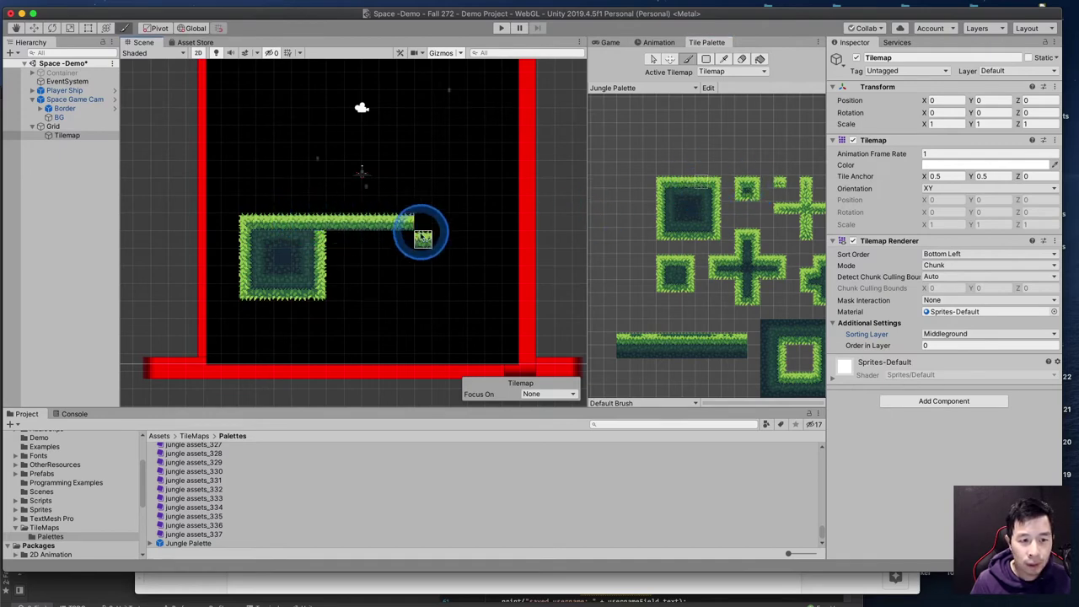
Cap the extended row's right end with the top-right corner tile and place a bottom-right corner tile directly beneath it
click(720, 187)
drag(404, 223, 423, 223)
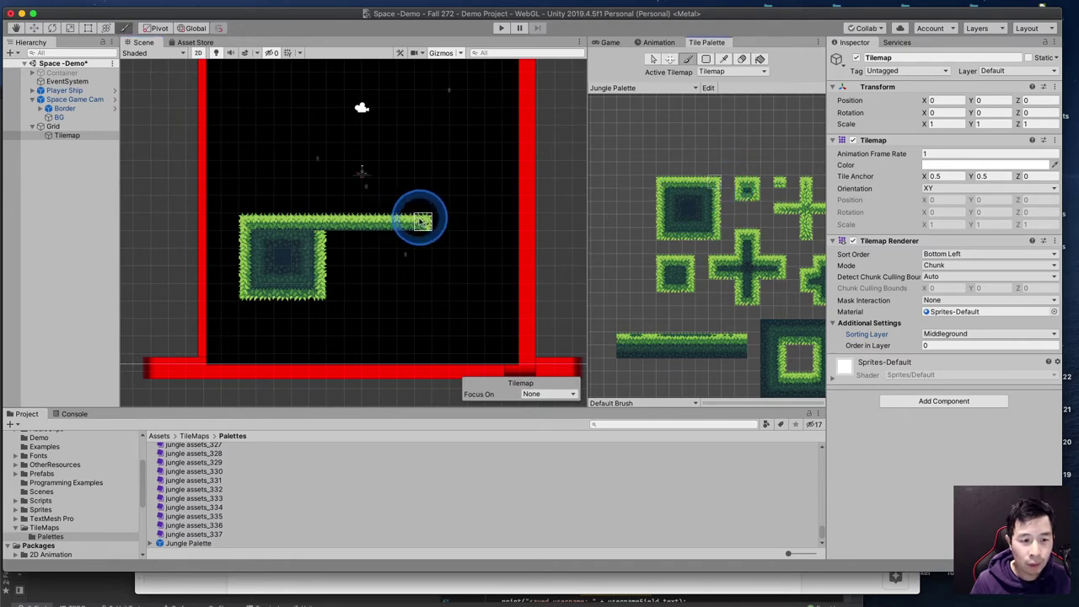
click(747, 193)
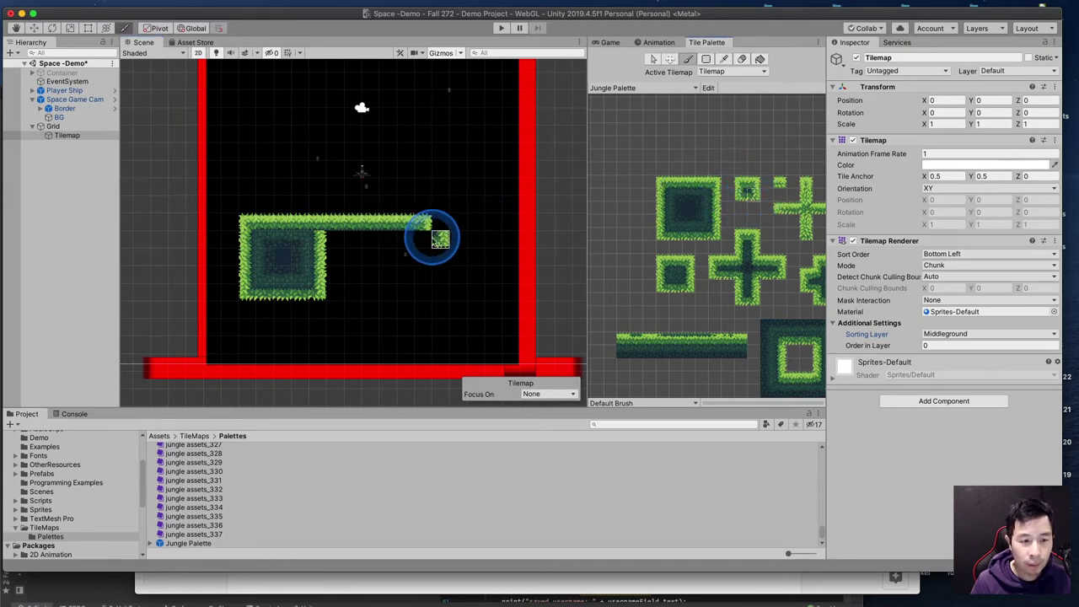
click(423, 238)
Paint the arm's underside with the large block's bottom-edge tile and place the large cross's inner-corner tile where the arm meets the block
drag(697, 207, 708, 235)
mouse_move(362, 223)
mouse_down()
mouse_move(402, 241)
mouse_move(369, 240)
mouse_up()
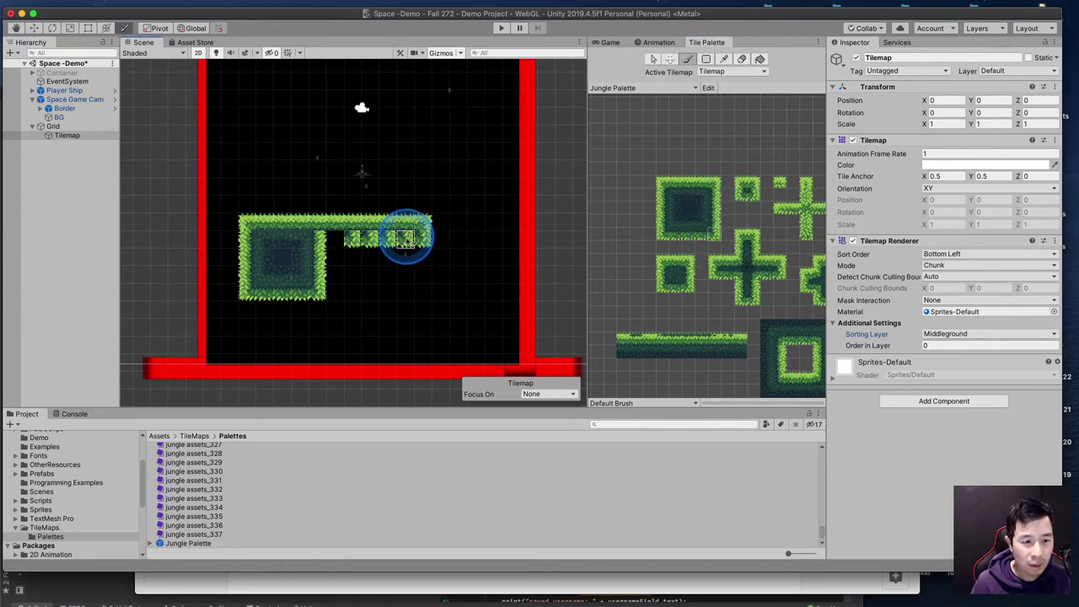
scroll(402, 241, up, 3)
click(699, 231)
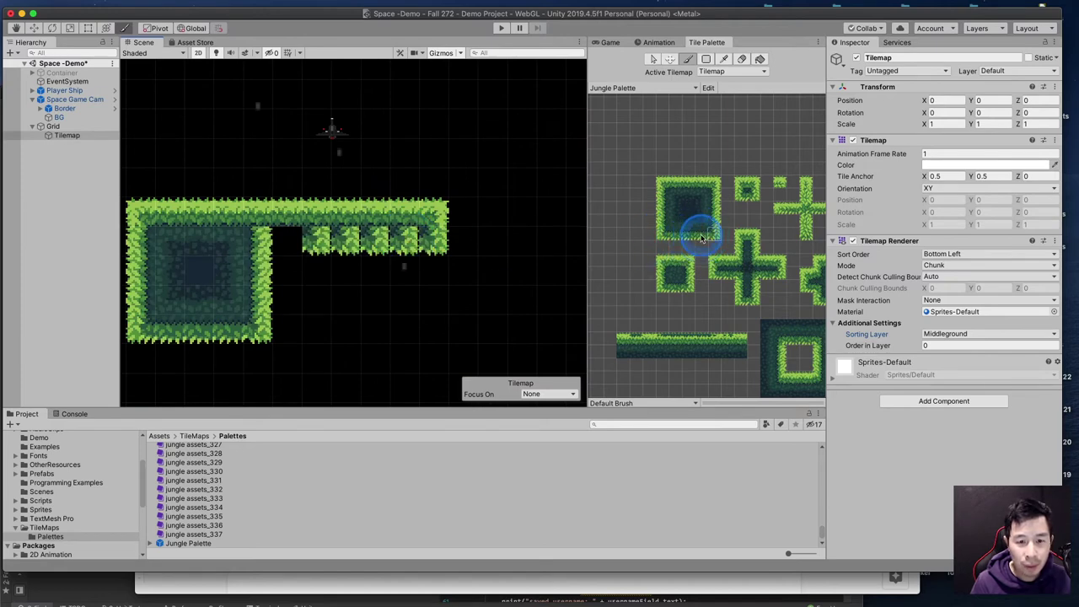
drag(414, 243, 299, 233)
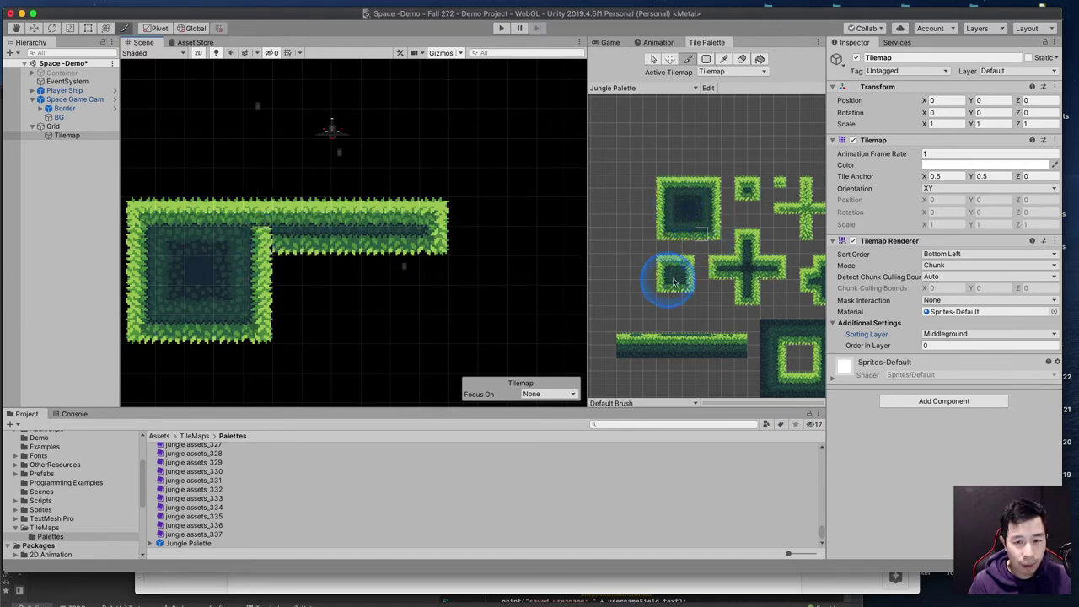
click(757, 280)
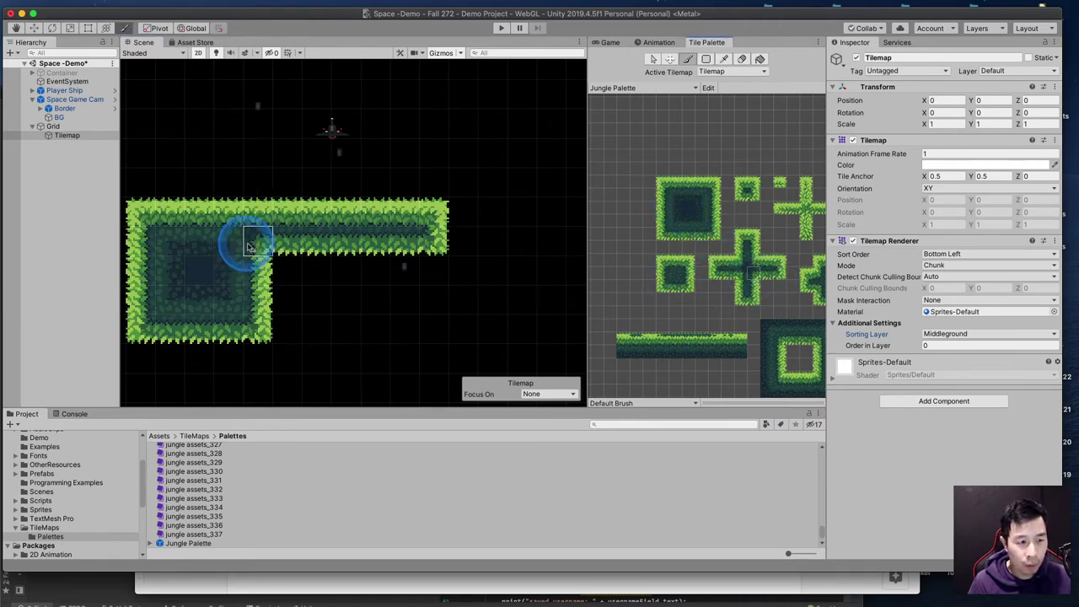
drag(246, 241, 270, 245)
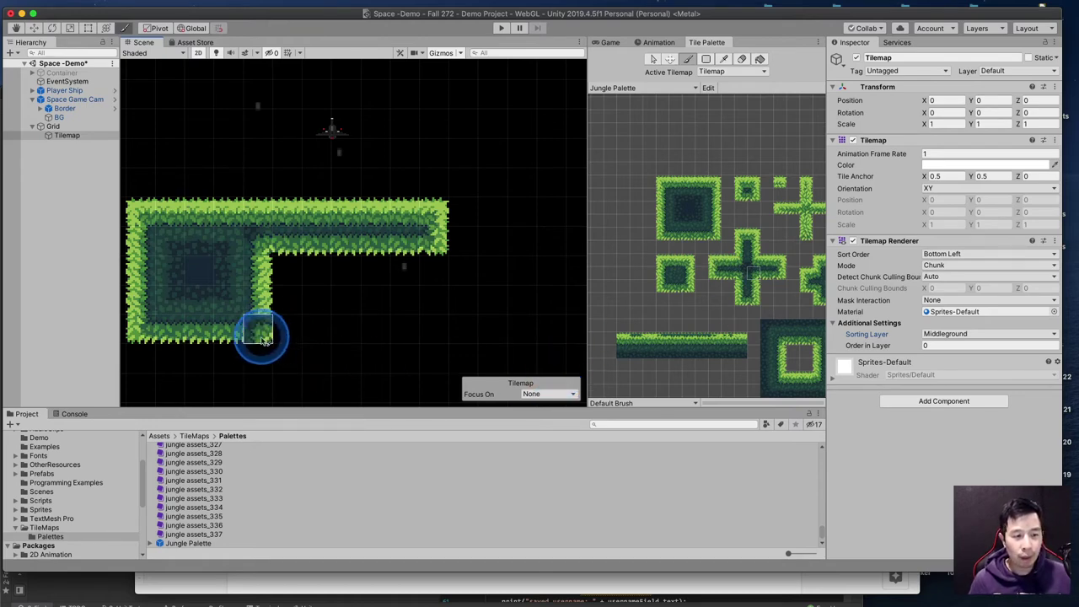
Extend the painted block's bottom edge to the right with the bottom-edge tile and end it with the bottom-right corner tile
click(700, 234)
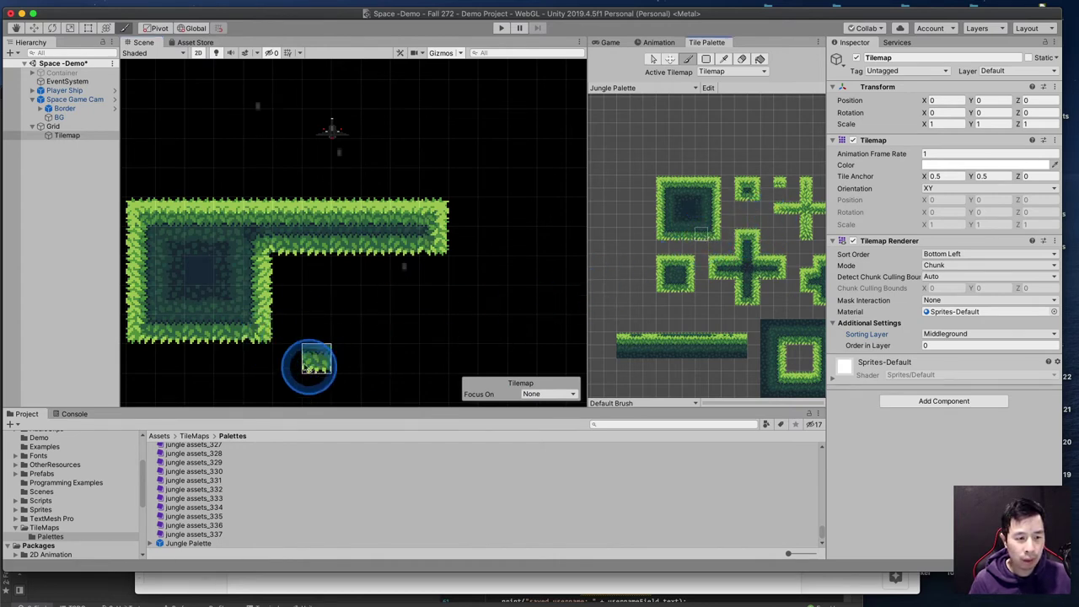
drag(270, 337, 429, 332)
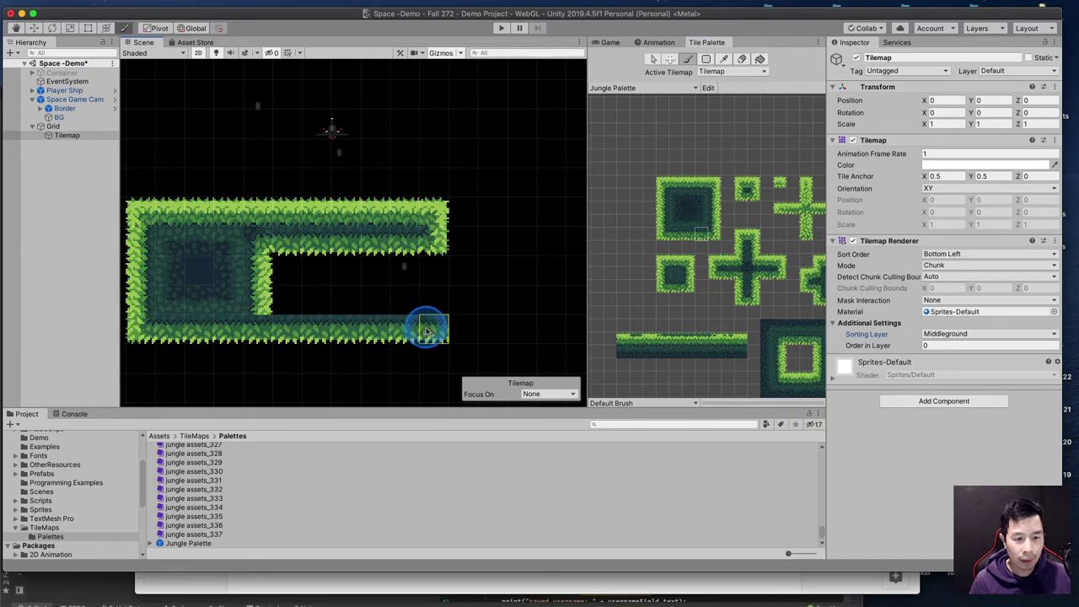
click(711, 263)
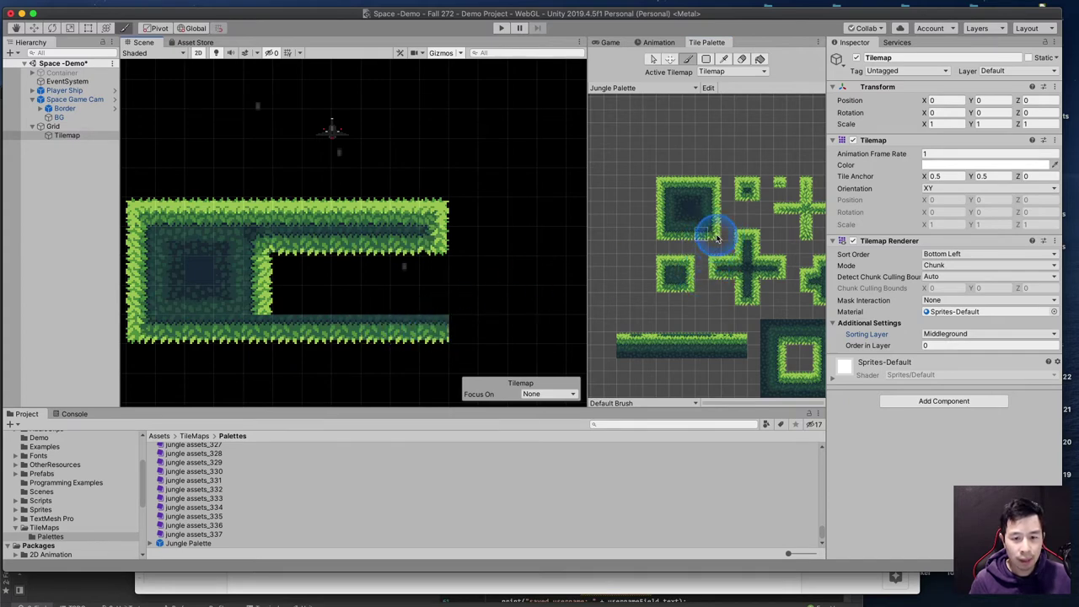
click(481, 317)
Paint the lower arm's upper side with a top-right corner tile and top-edge tiles back to the block
click(695, 221)
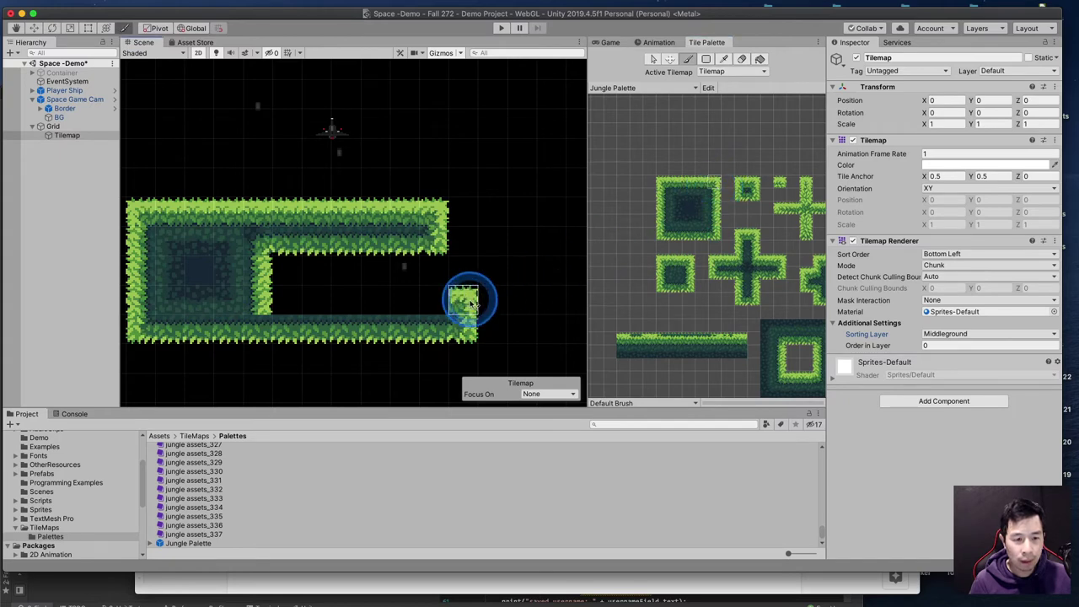
click(470, 304)
click(699, 177)
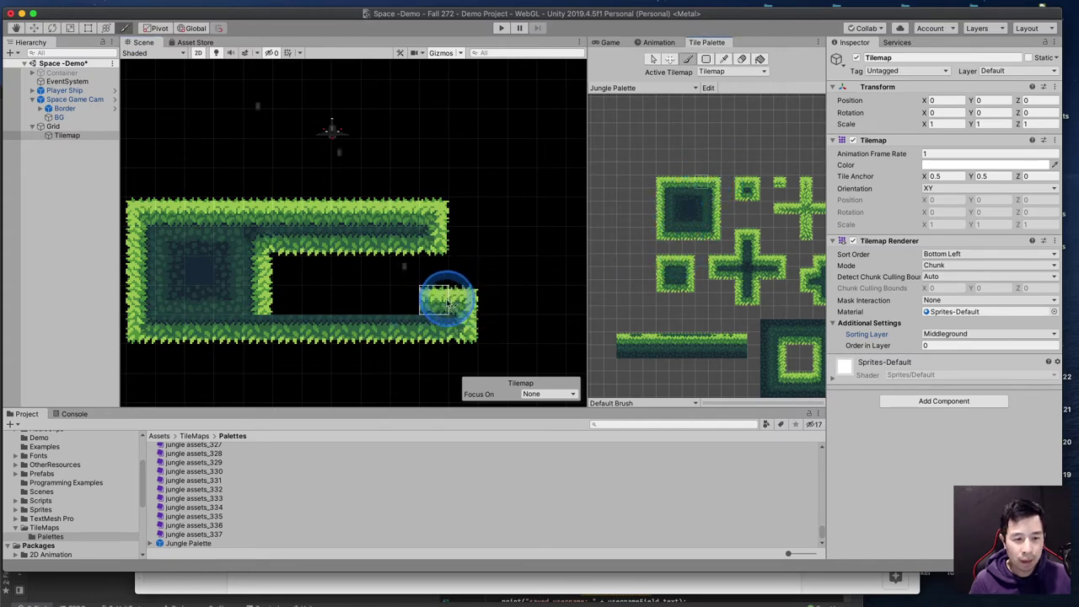
drag(450, 303, 278, 304)
Place the large cross's matching inner-corner tile where the lower arm's upper side meets the block
click(719, 253)
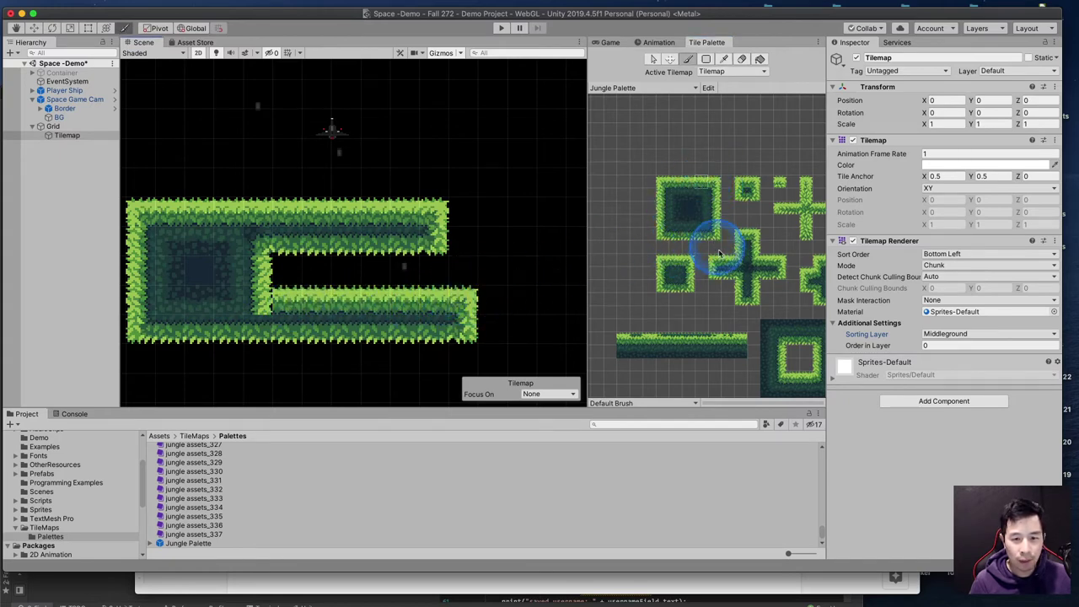
drag(345, 299, 253, 301)
scroll(218, 214, down, 3)
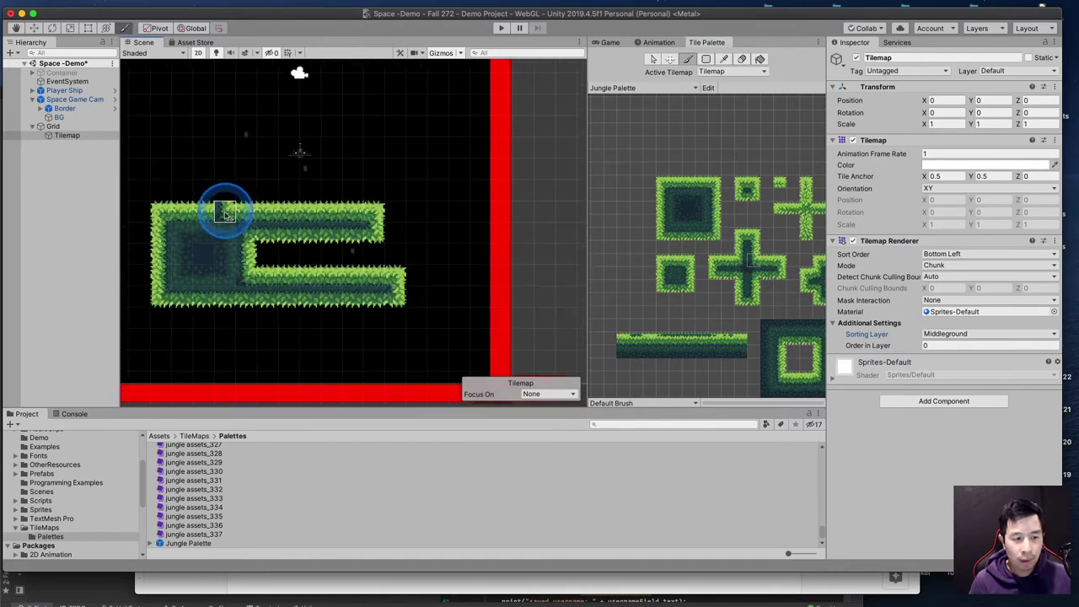
mouse_move(268, 268)
mouse_down()
mouse_move(264, 248)
mouse_move(347, 247)
mouse_up()
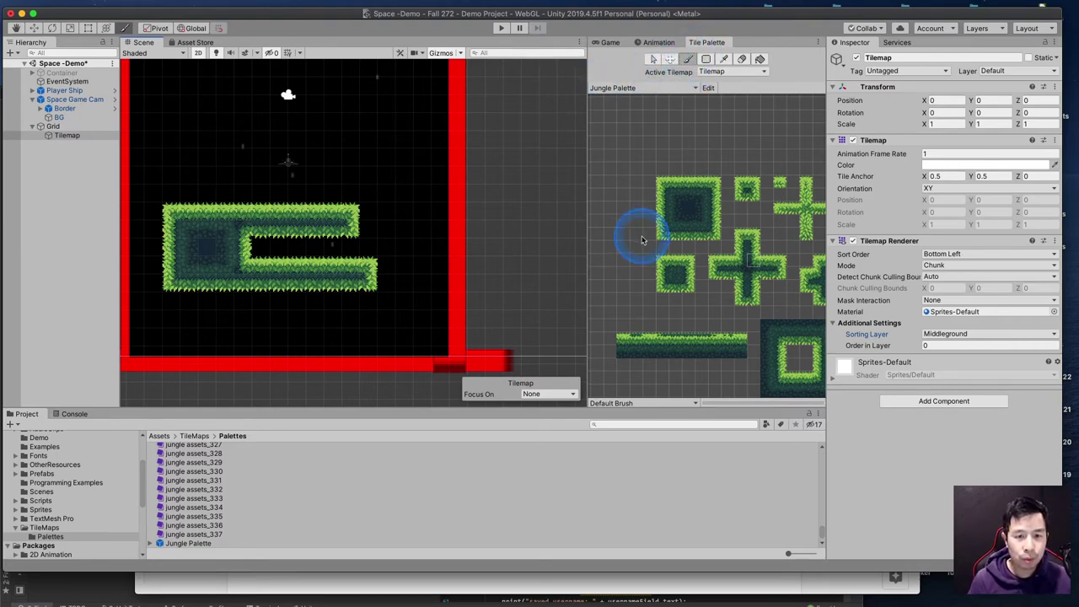
Rename the existing tilemap as Tilemap1 and add a second tilemap named Tilemap2 under the Grid
click(67, 135)
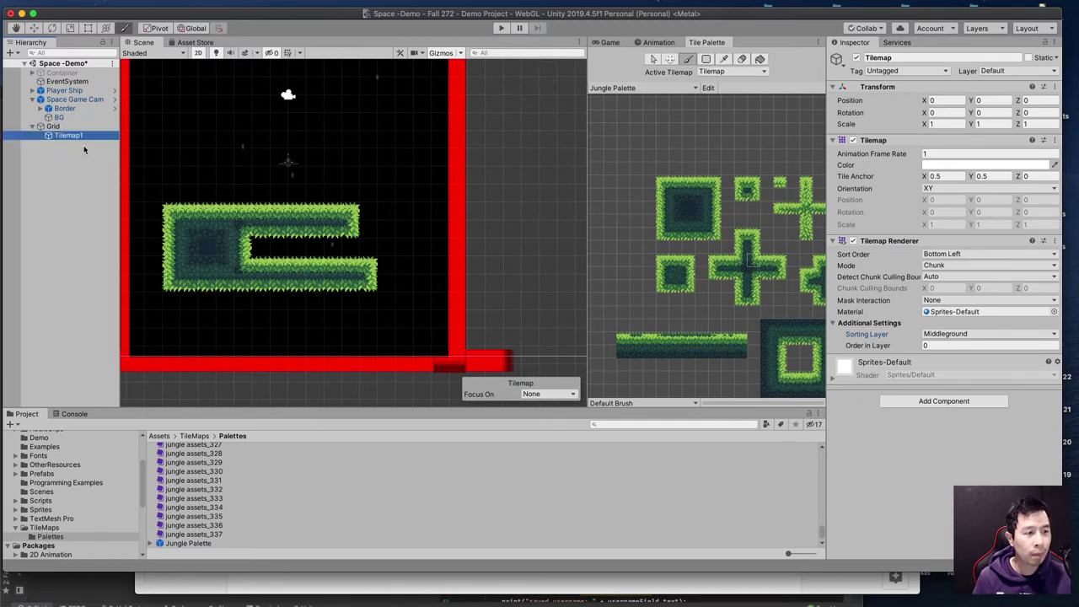
click(13, 56)
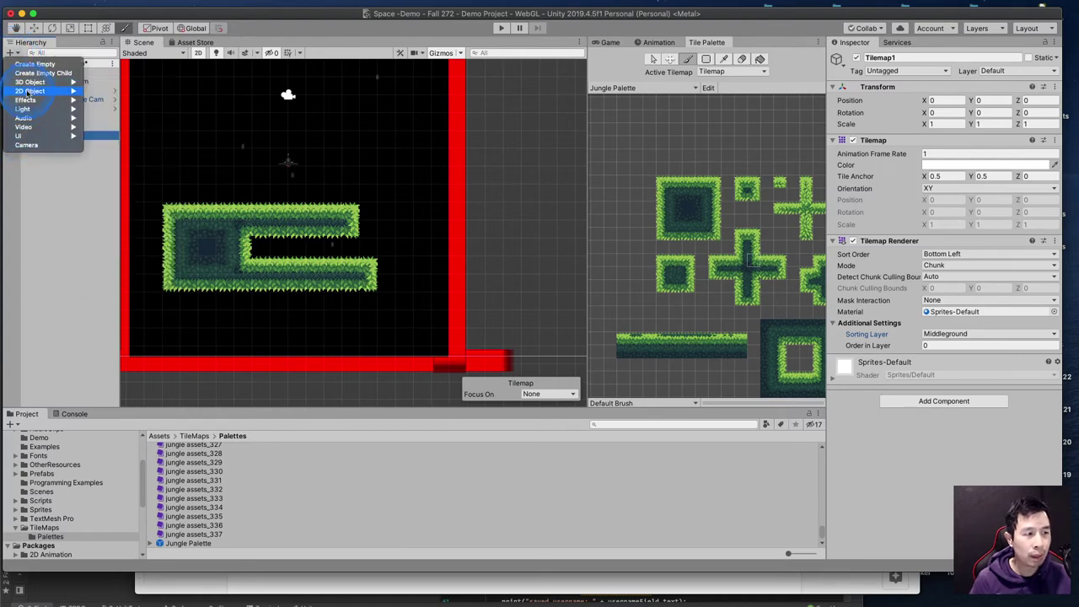
mouse_move(32, 91)
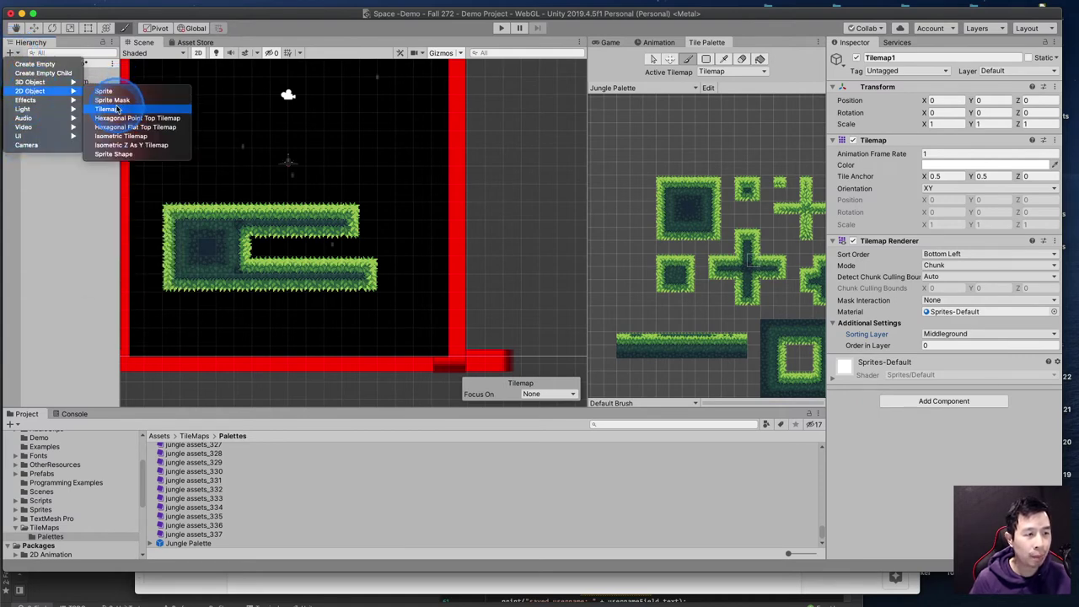
click(118, 109)
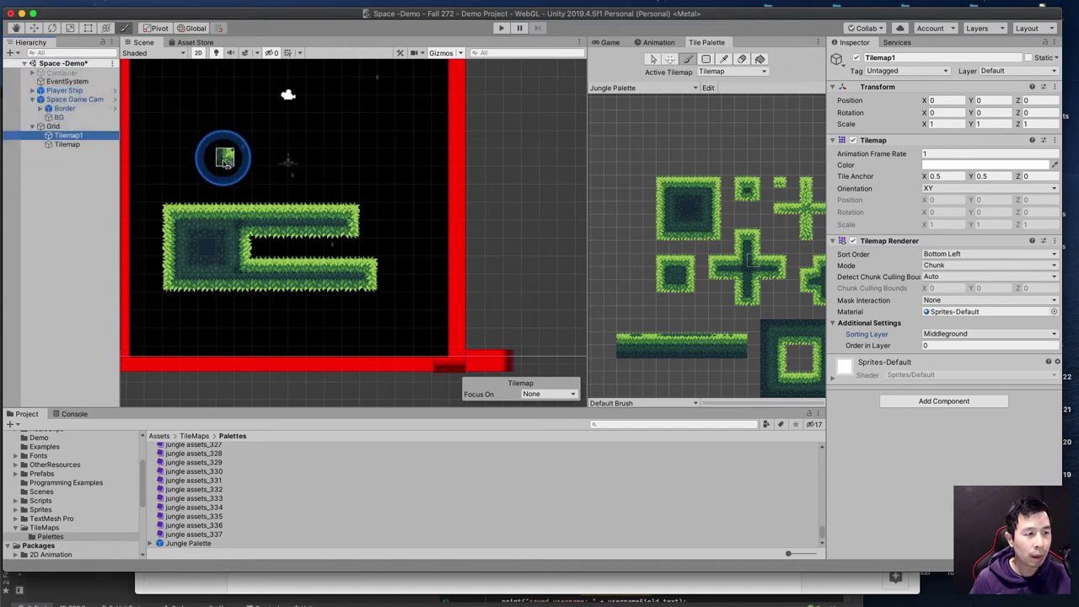
click(84, 145)
click(85, 146)
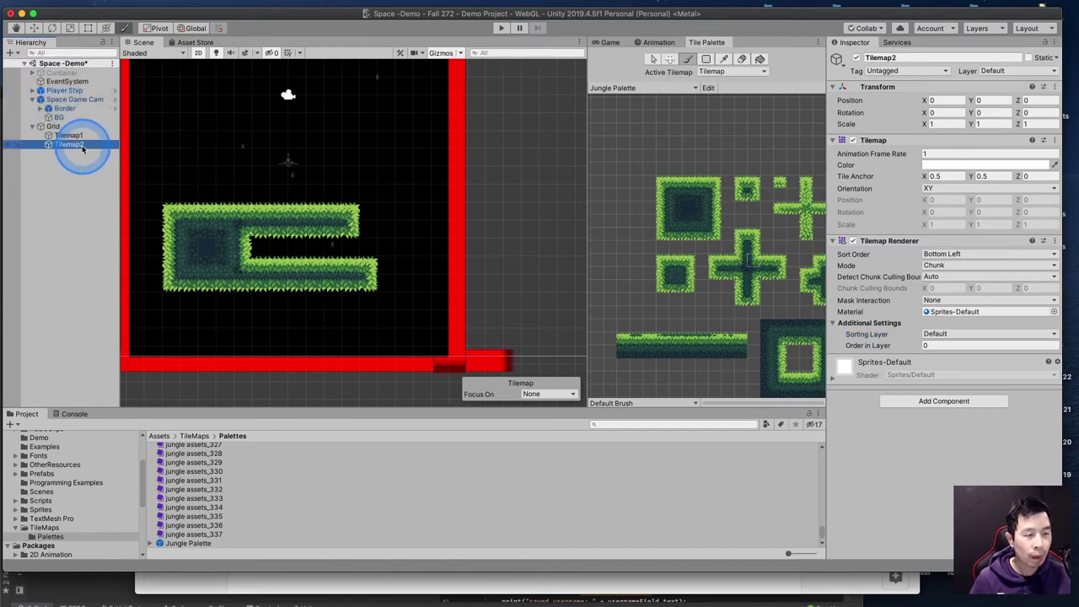
Make Tilemap2 the active tilemap and paint the whole large jungle block in the upper-right part of the play area
click(722, 73)
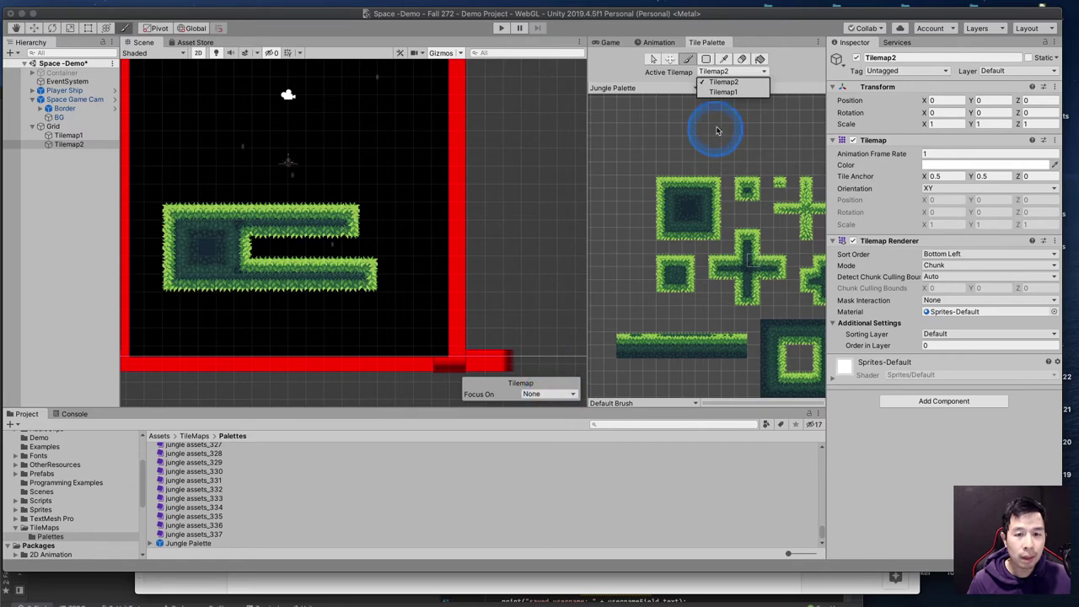
click(738, 83)
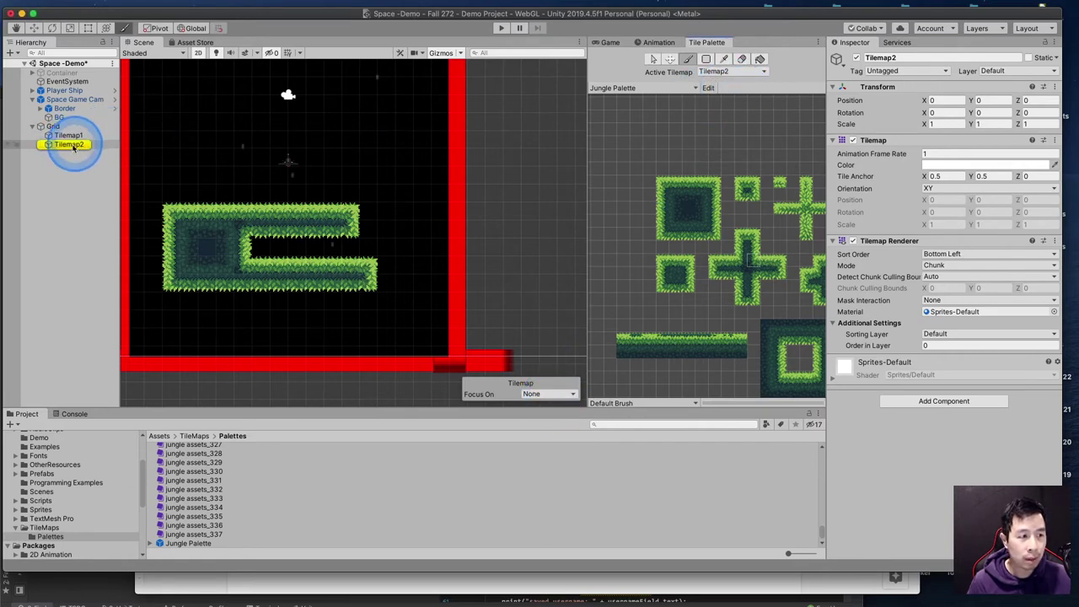
click(706, 187)
drag(702, 190, 699, 227)
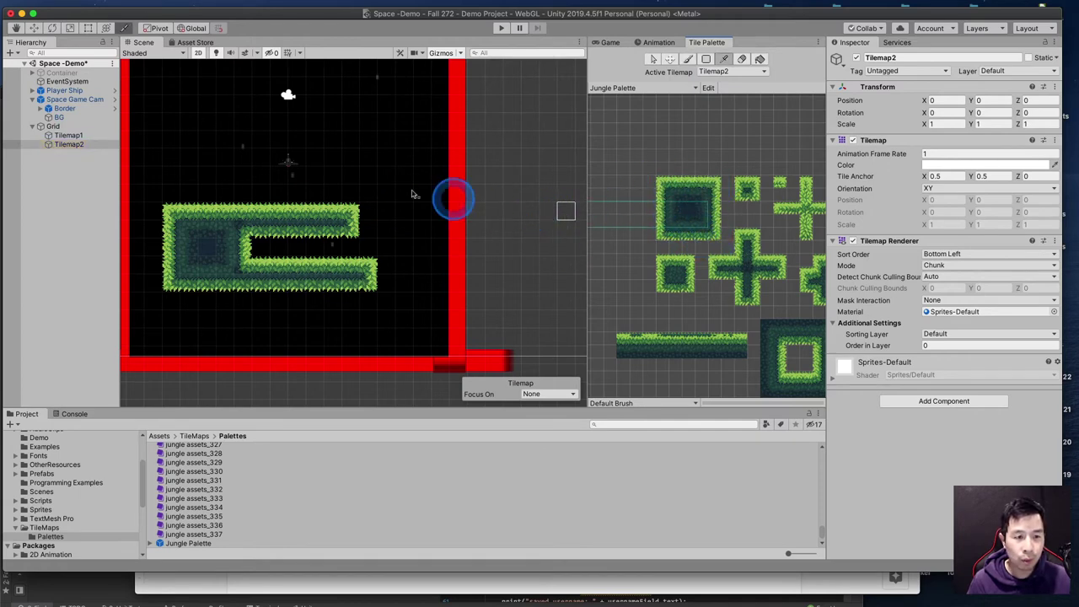
mouse_move(687, 192)
mouse_down()
mouse_move(661, 181)
mouse_move(705, 225)
mouse_up()
click(688, 58)
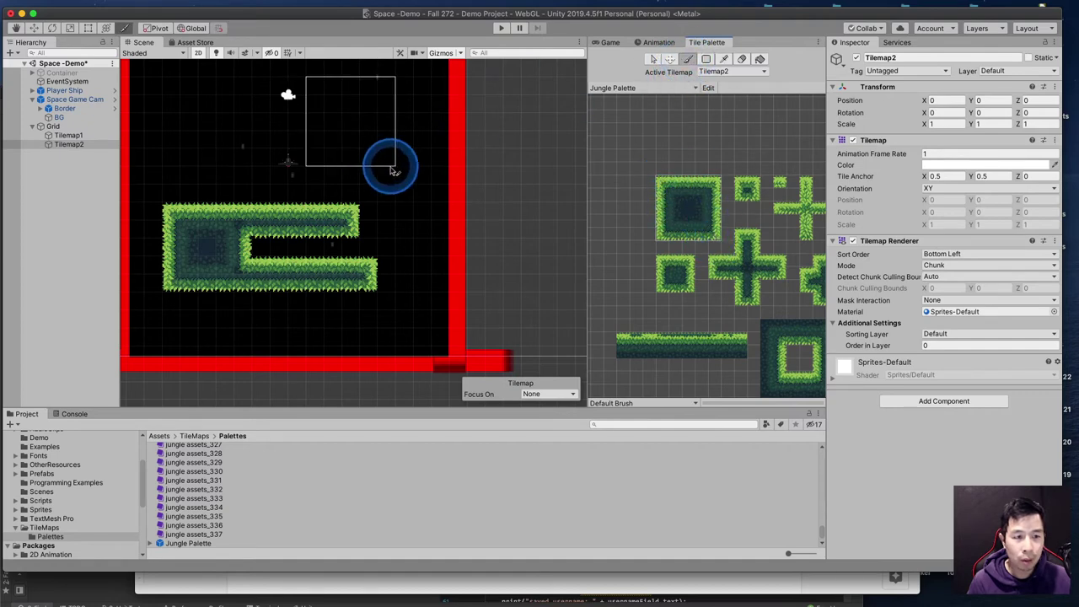
mouse_move(392, 170)
mouse_down()
mouse_move(419, 179)
mouse_move(423, 192)
mouse_move(81, 201)
mouse_up()
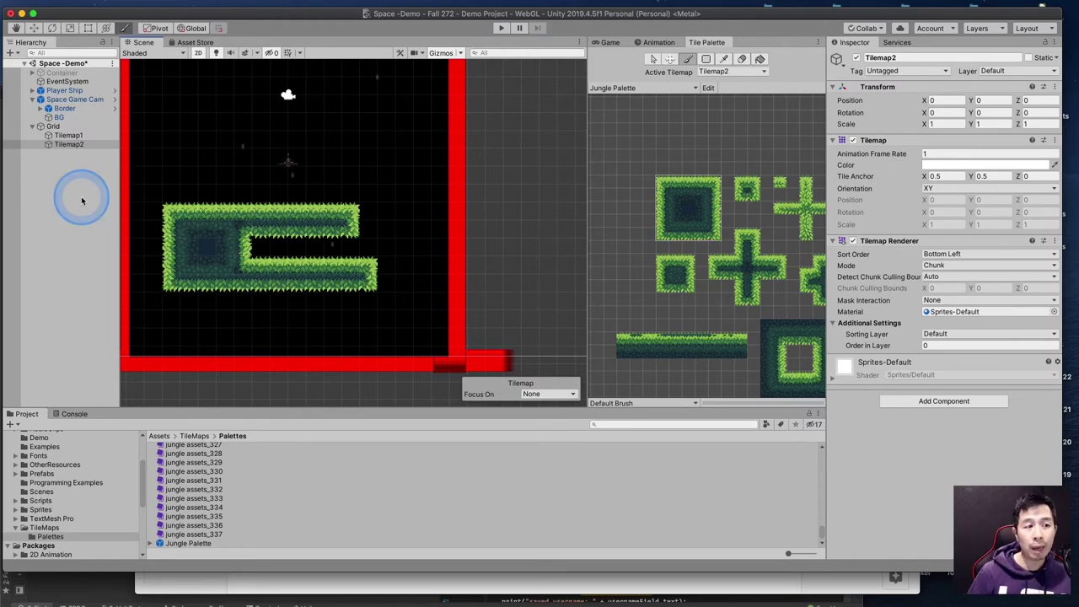
Set Tilemap2's sorting layer to Middleground
click(70, 144)
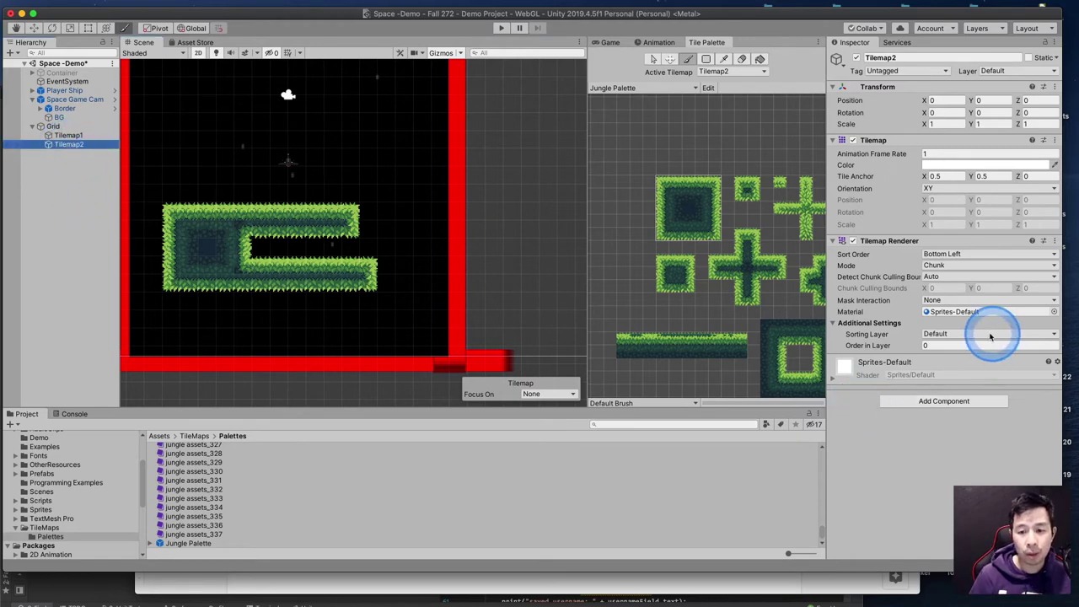
click(953, 337)
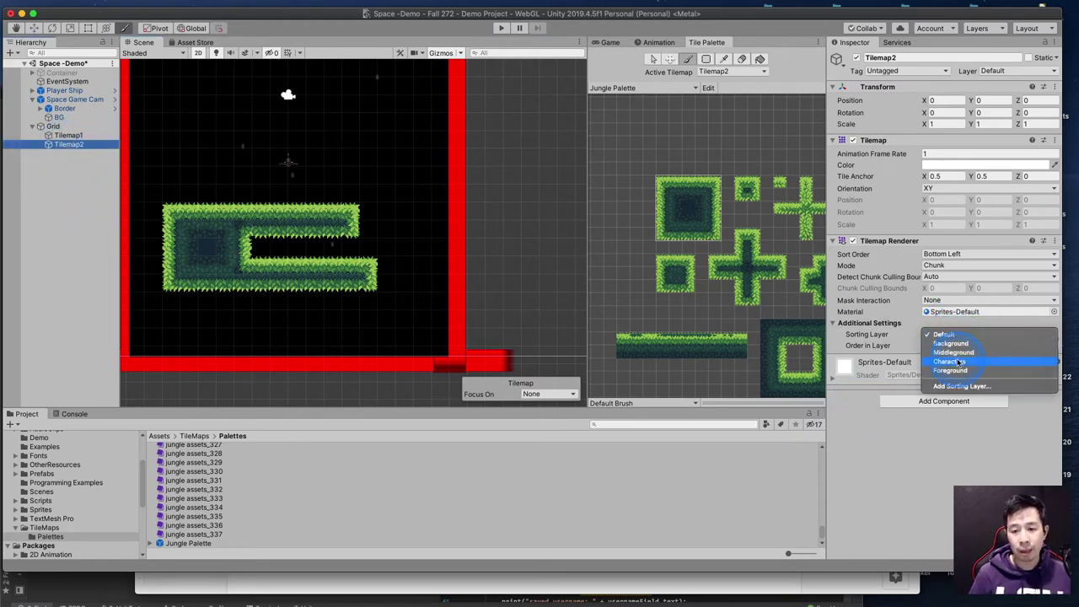
click(956, 352)
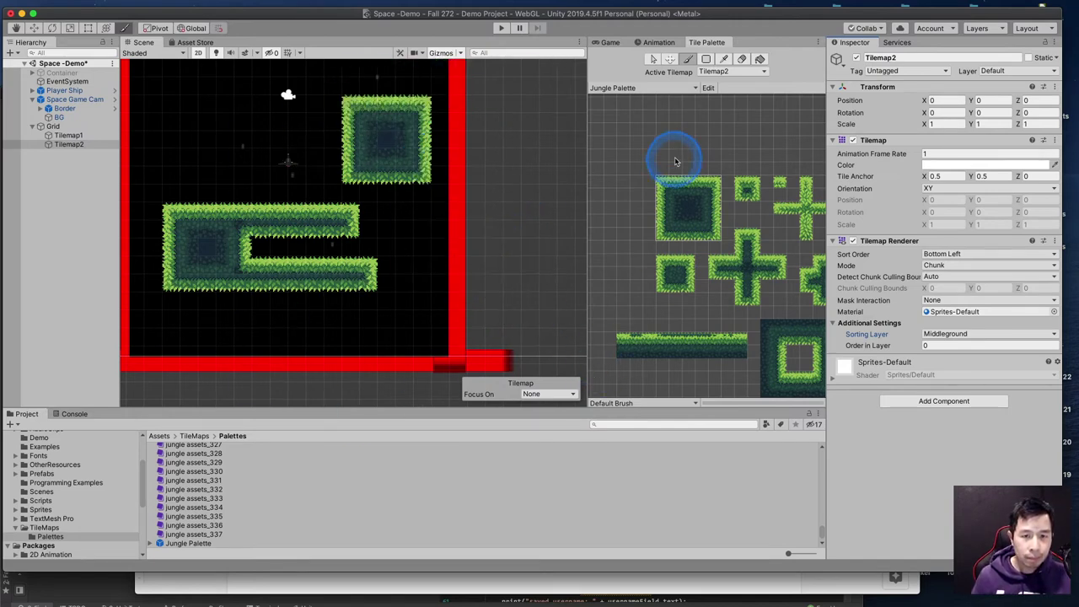
Focus the scene on Tilemap to view Tilemap2 and Tilemap1 in isolation, and reset the focus to None
click(544, 394)
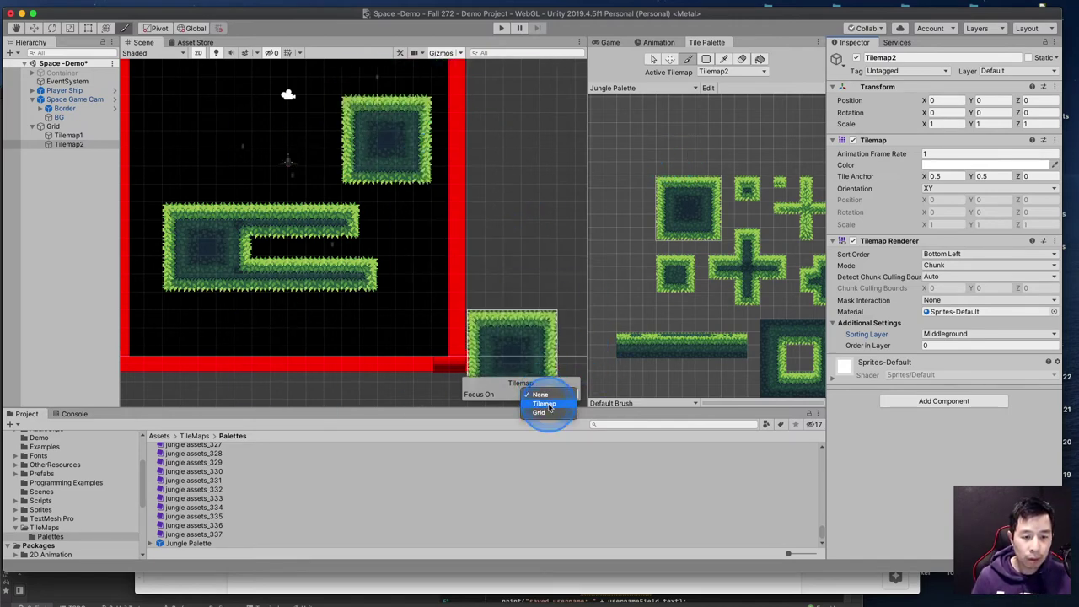
click(549, 405)
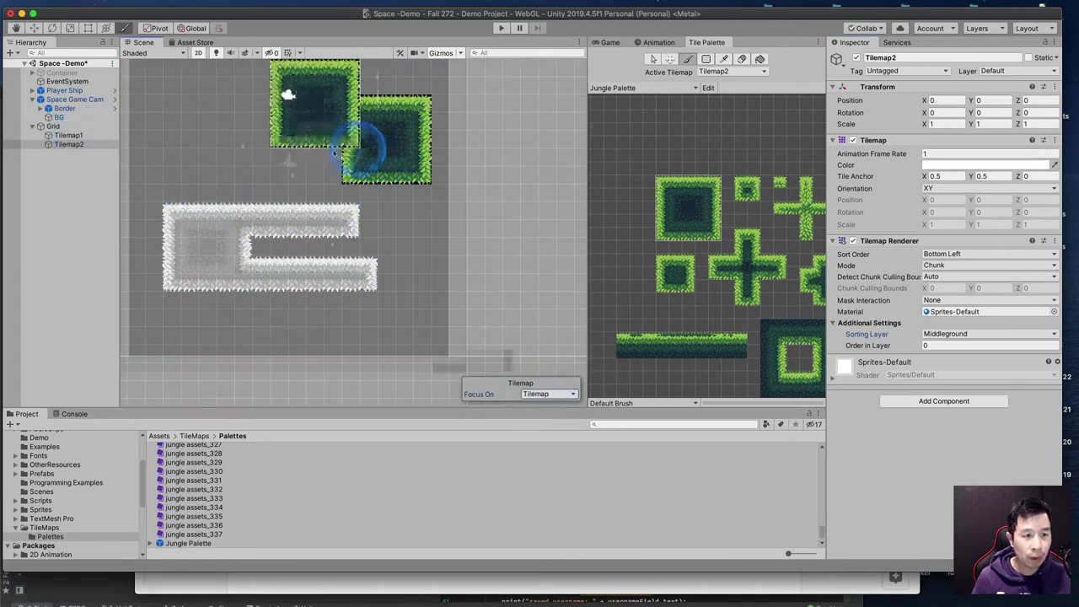
click(85, 136)
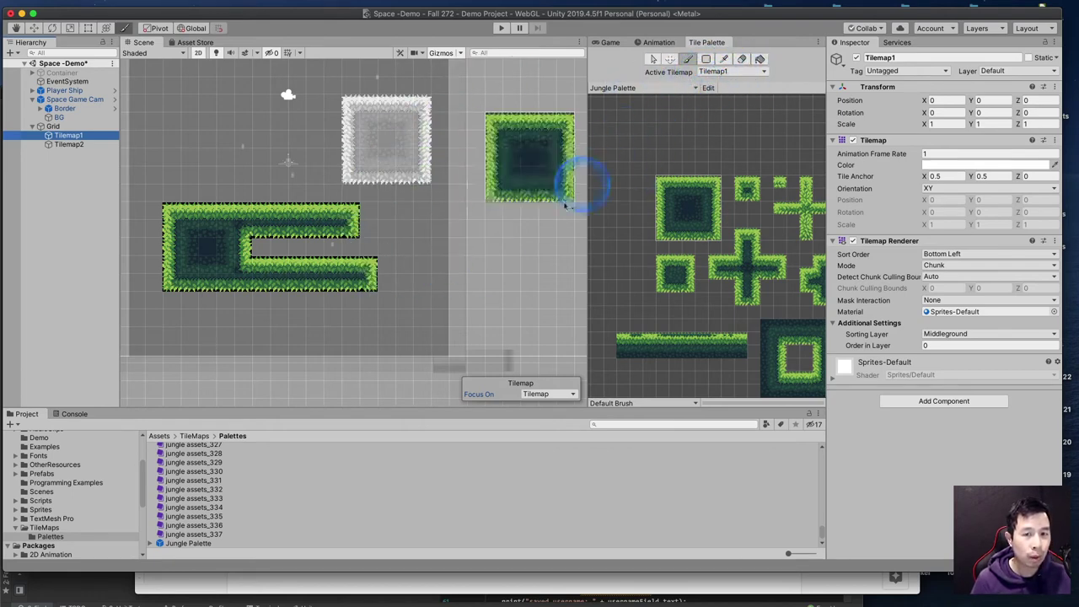
click(452, 291)
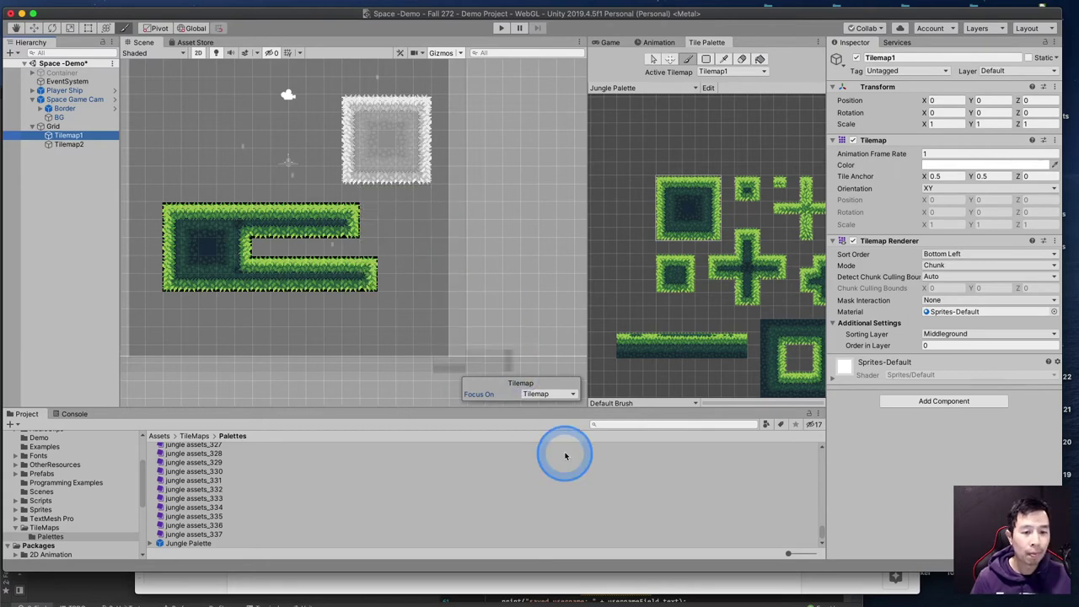
click(550, 394)
click(555, 389)
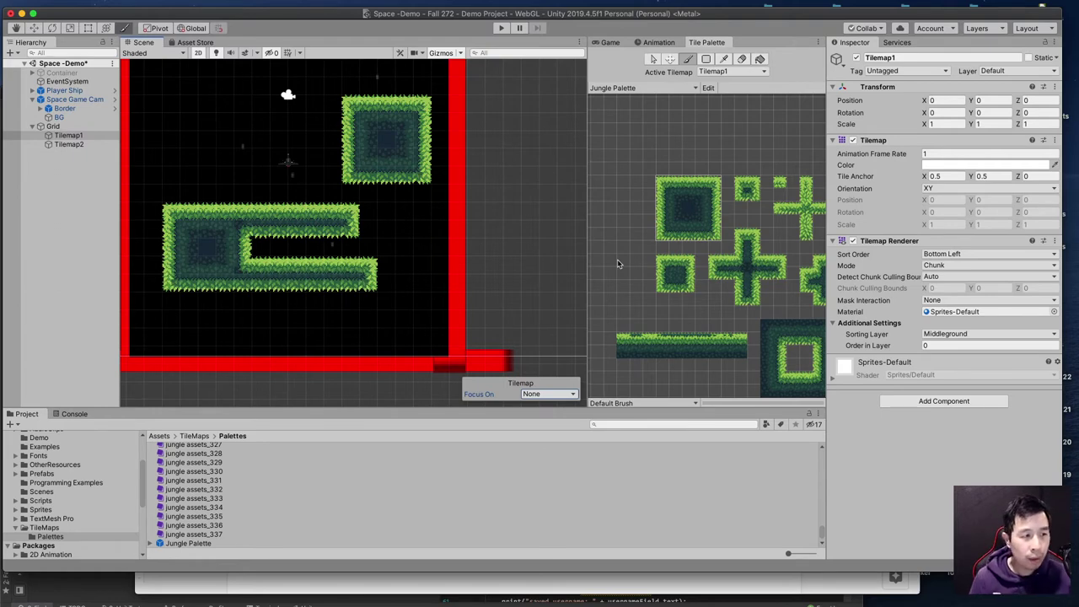
Widen the Tile Palette area and open the TileMaps folder in the project assets
drag(381, 492, 817, 440)
scroll(342, 487, up, 10)
scroll(341, 484, up, 15)
drag(564, 164, 436, 162)
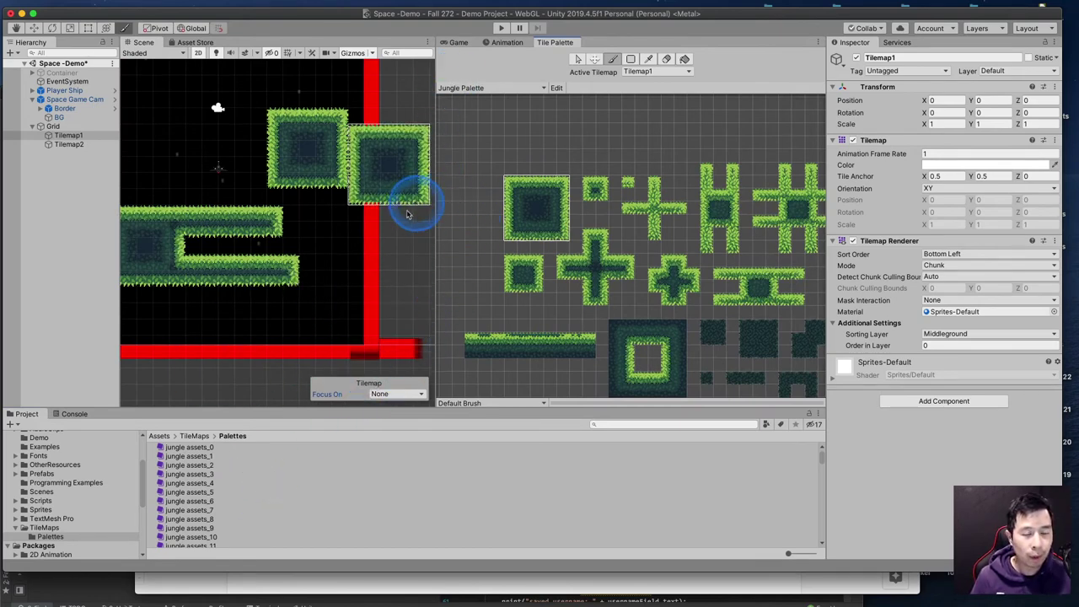
click(85, 529)
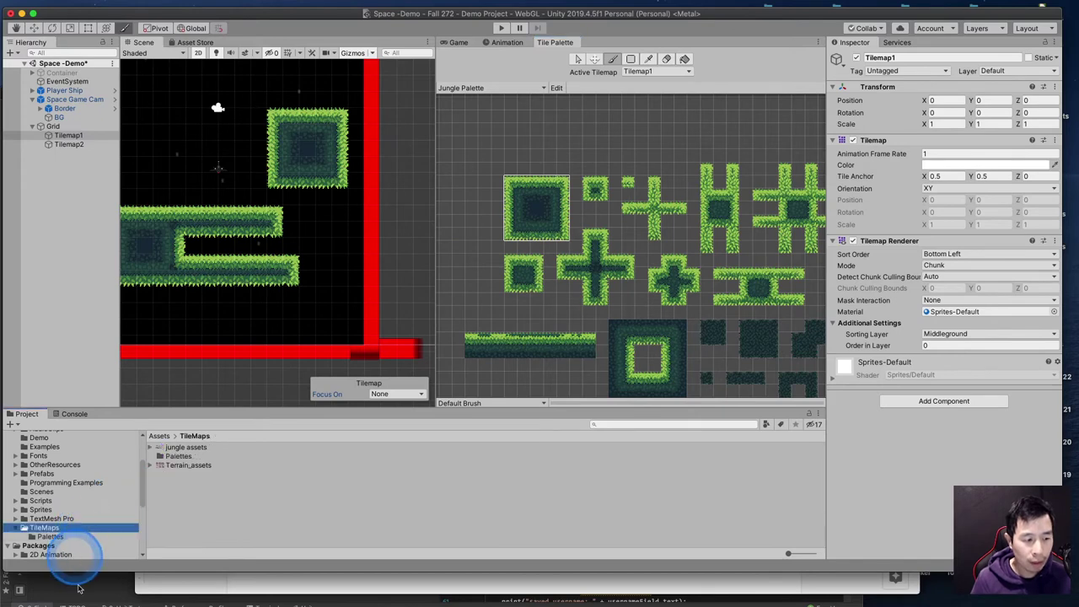
Create a new rectangular tile palette named Terrain Palete with automatic cell size and save it in the TileMaps Palettes folder
click(188, 466)
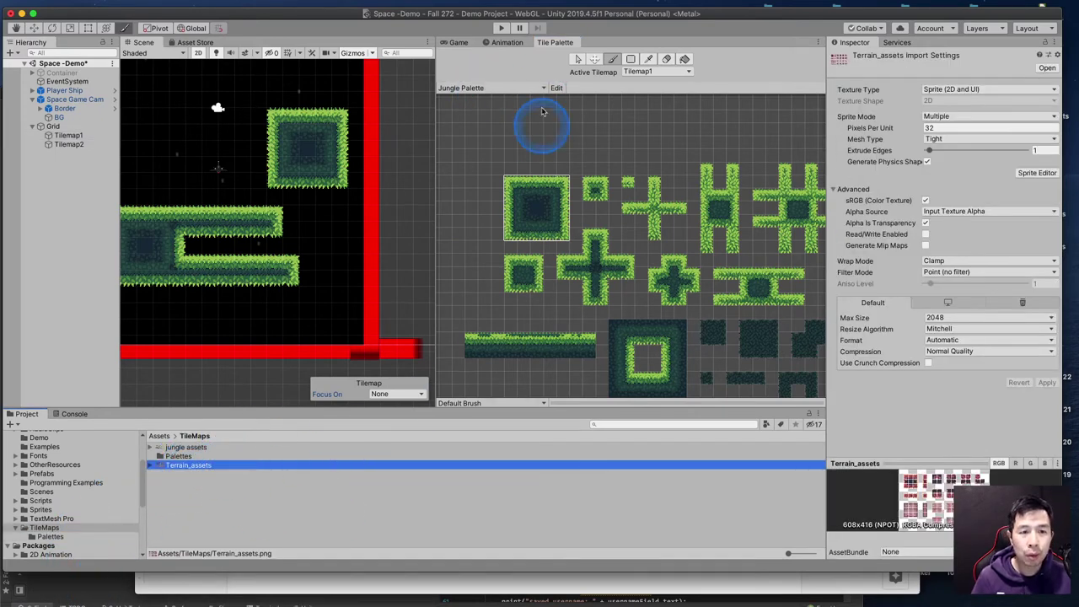
click(492, 88)
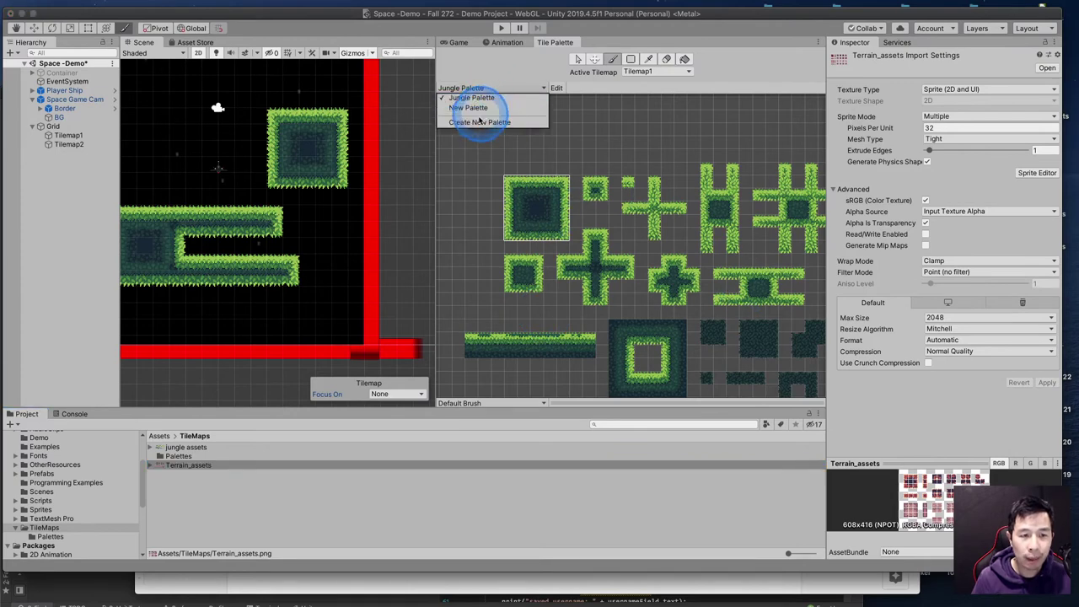
click(476, 123)
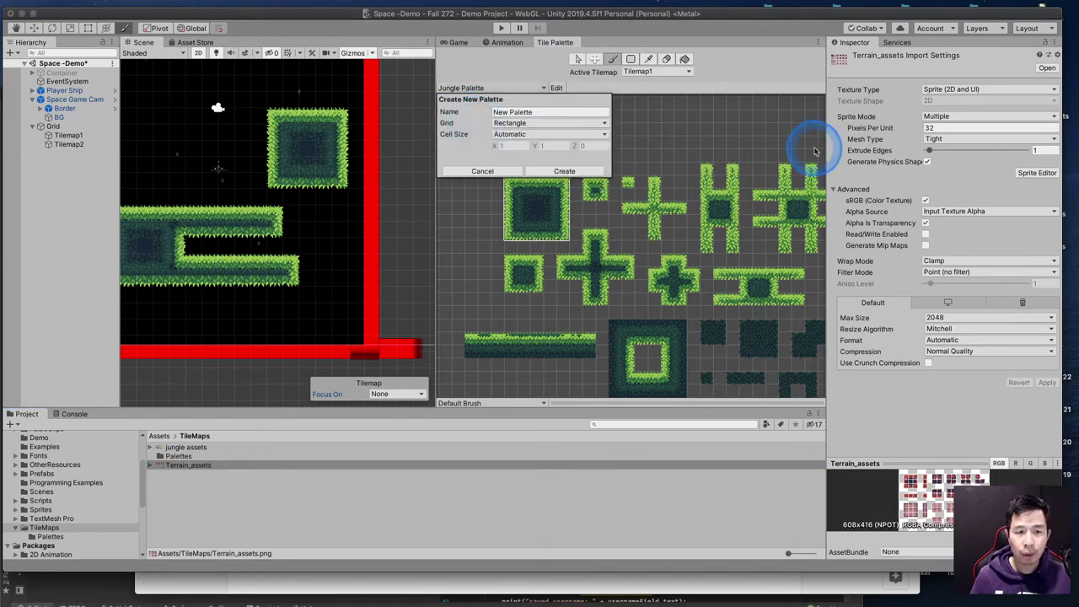
click(549, 109)
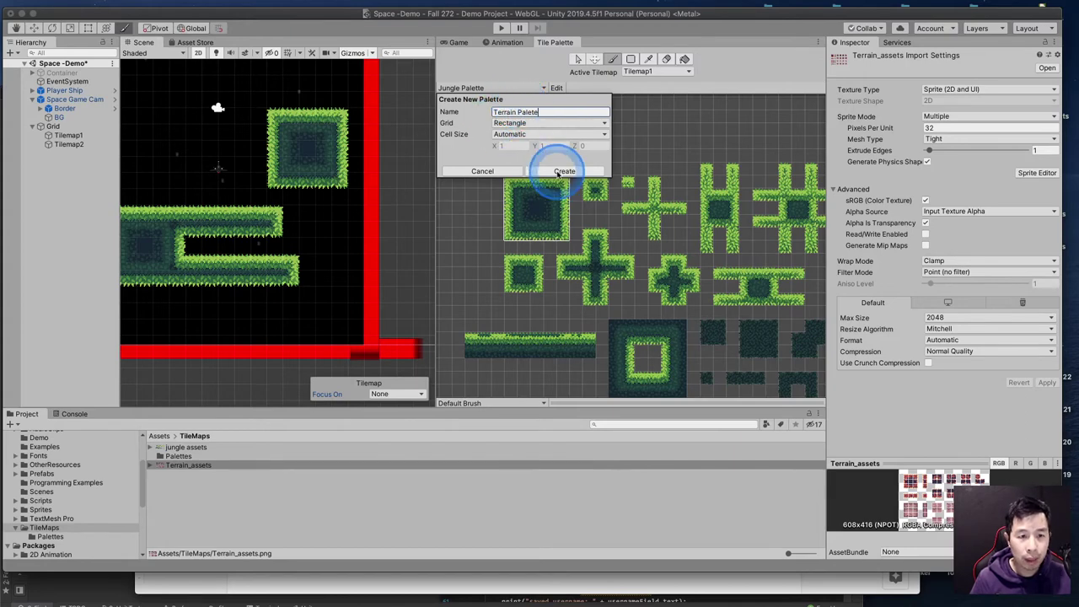
click(558, 172)
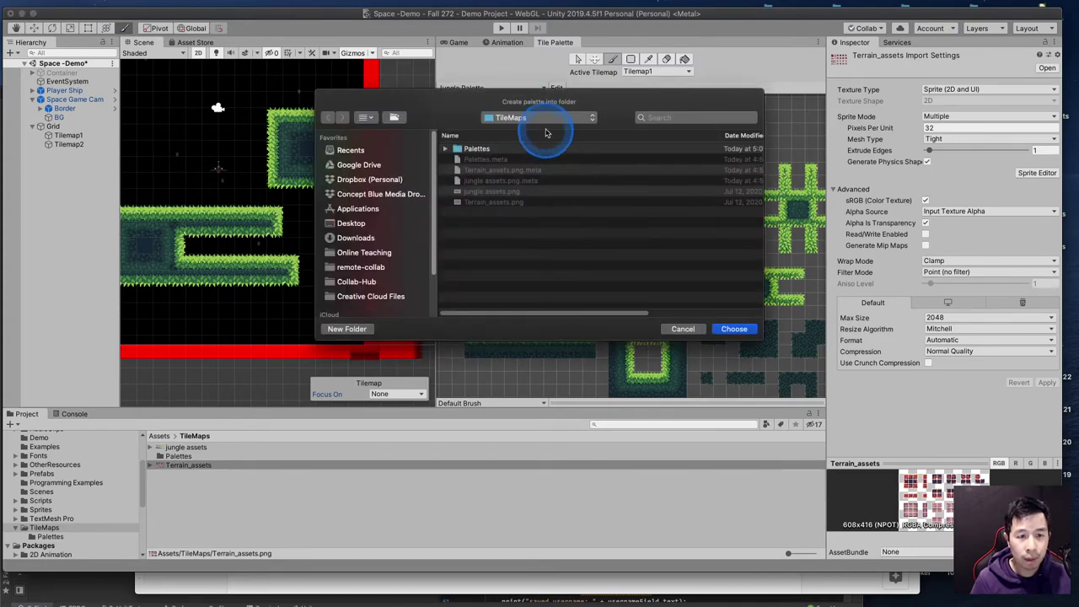
click(468, 148)
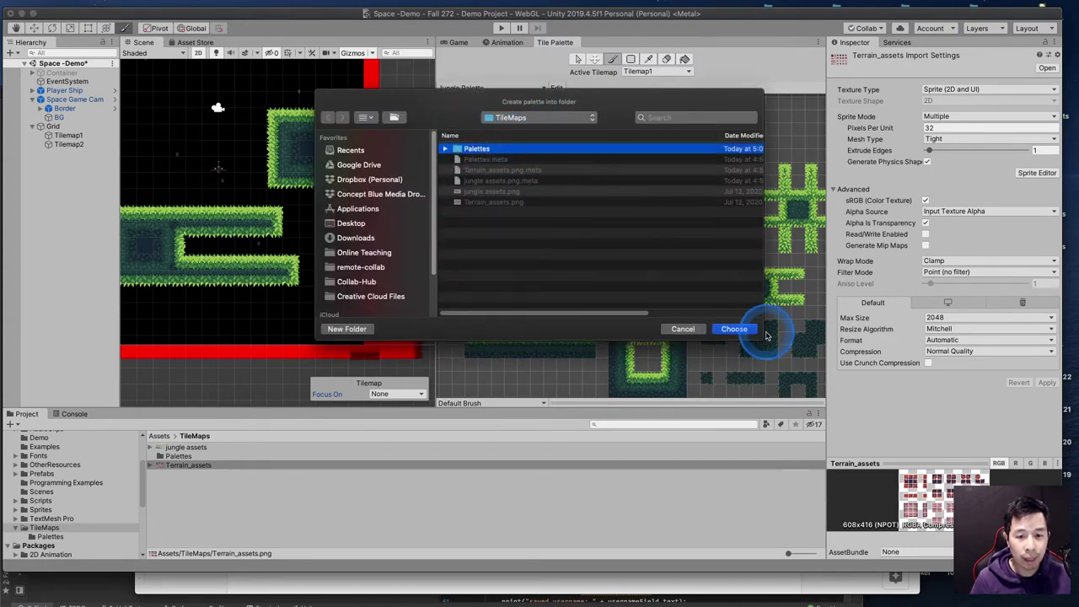
click(734, 329)
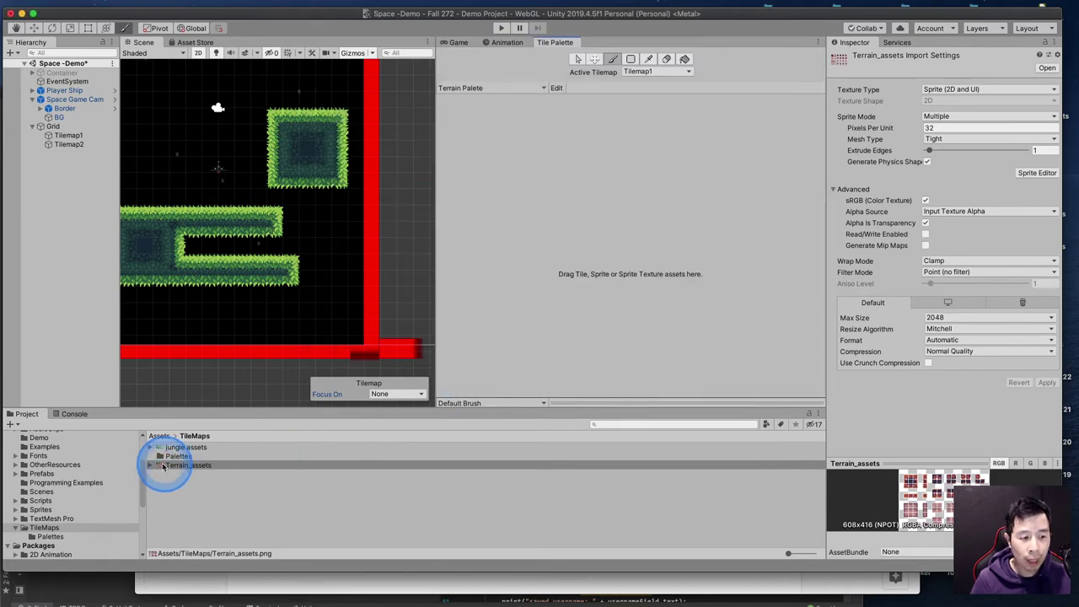
Add the Terrain_assets sprite sheet to the new palette, generating its tiles into the Palettes folder
drag(200, 473, 540, 218)
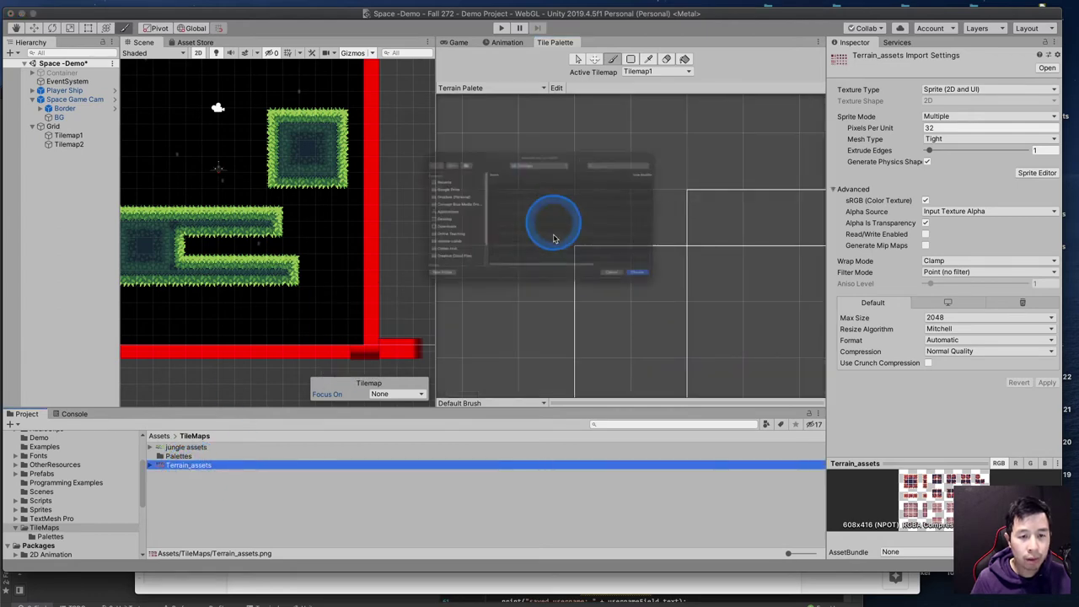
click(473, 149)
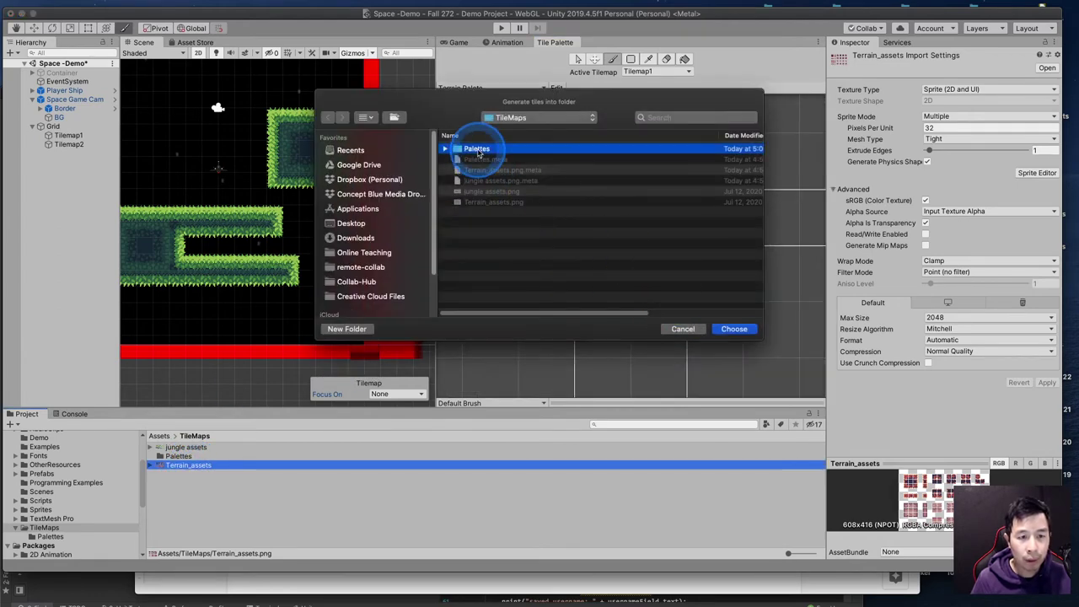
click(731, 330)
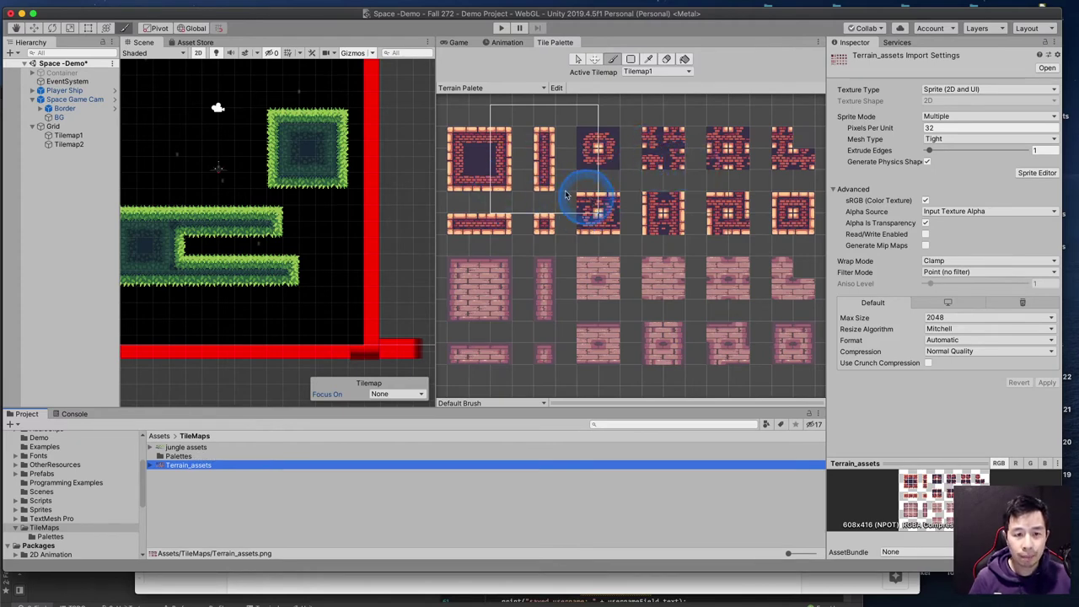
scroll(472, 142, up, 3)
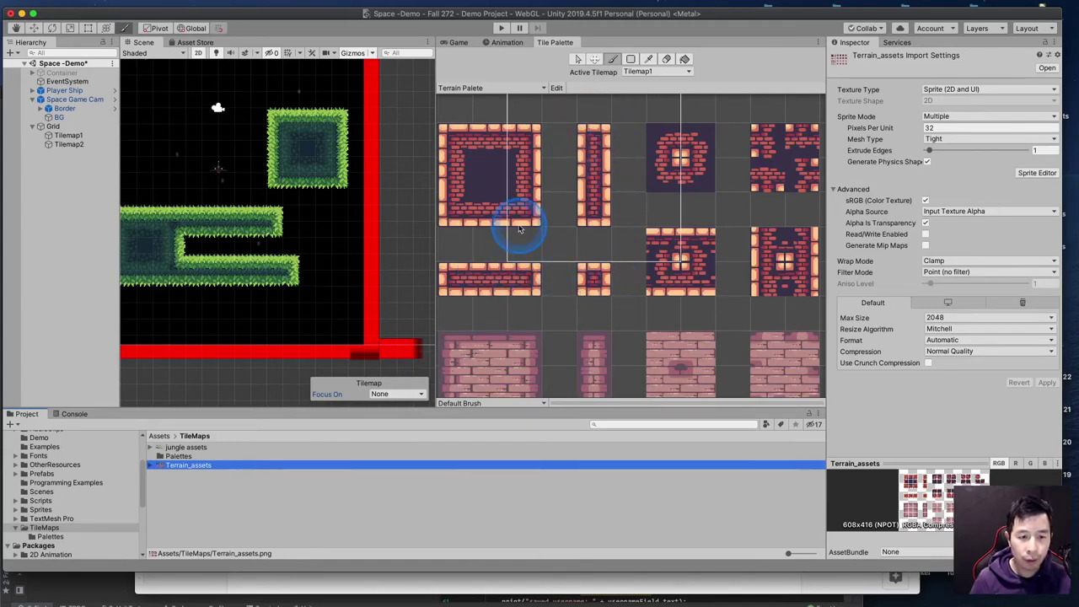
scroll(686, 337, down, 3)
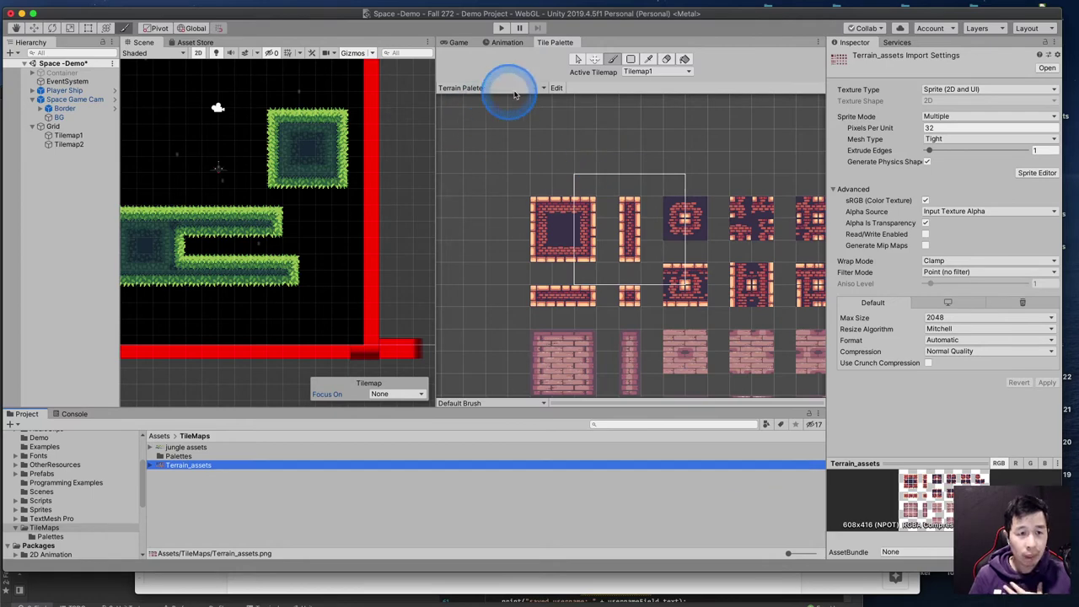
Paint the upper two tiles of the round brick window block onto Tilemap1 in the empty space beside the jungle square
click(613, 59)
click(673, 212)
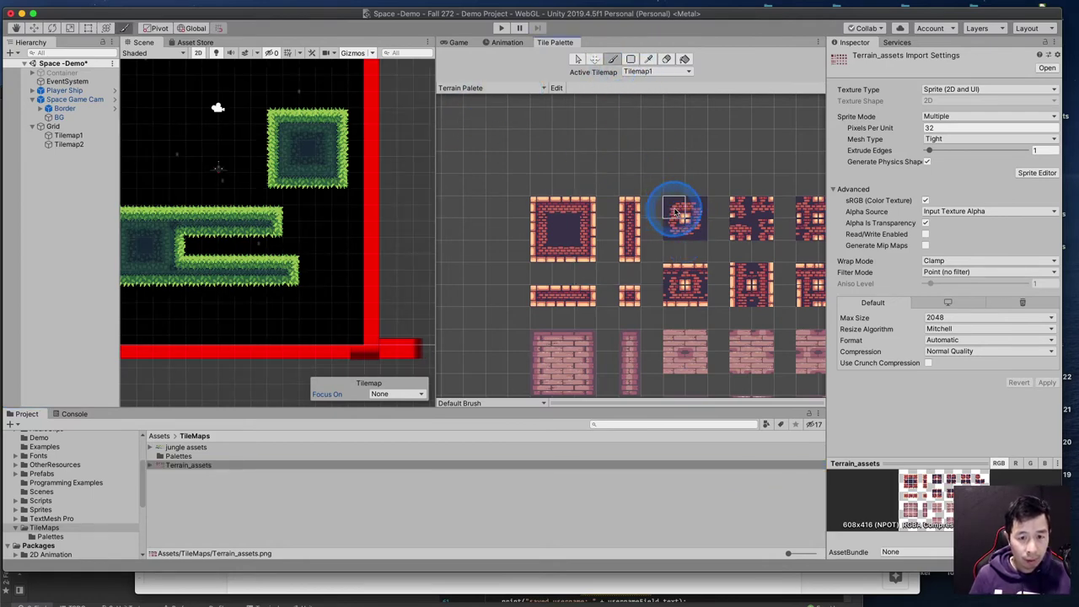
click(210, 148)
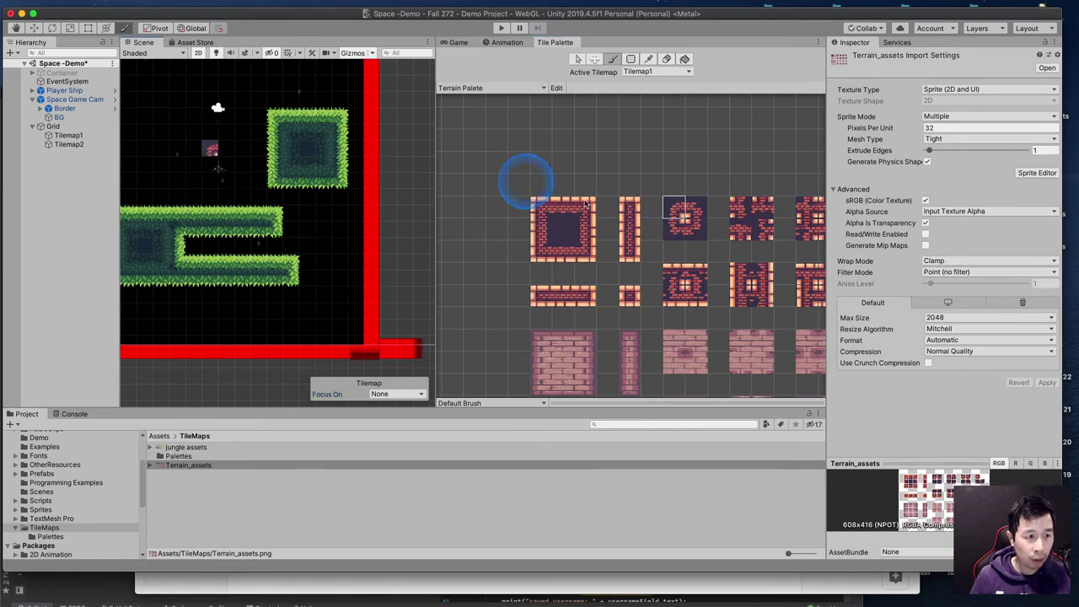
click(218, 151)
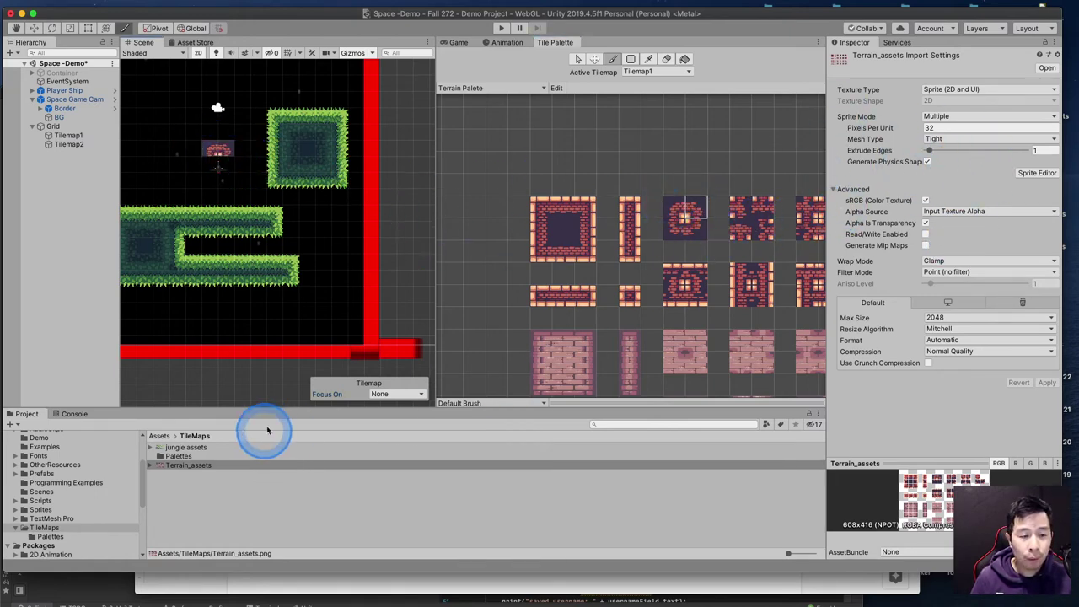
click(194, 465)
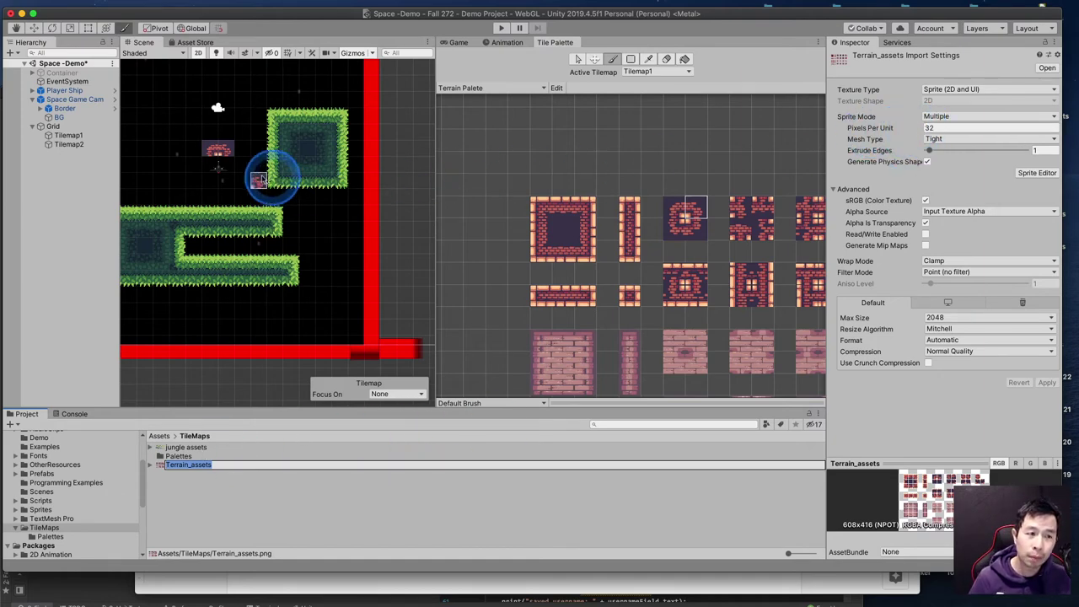
Complete the brick block's lower row with round-window tiles and replace them with the narrow brick column's top tile
scroll(218, 164, up, 3)
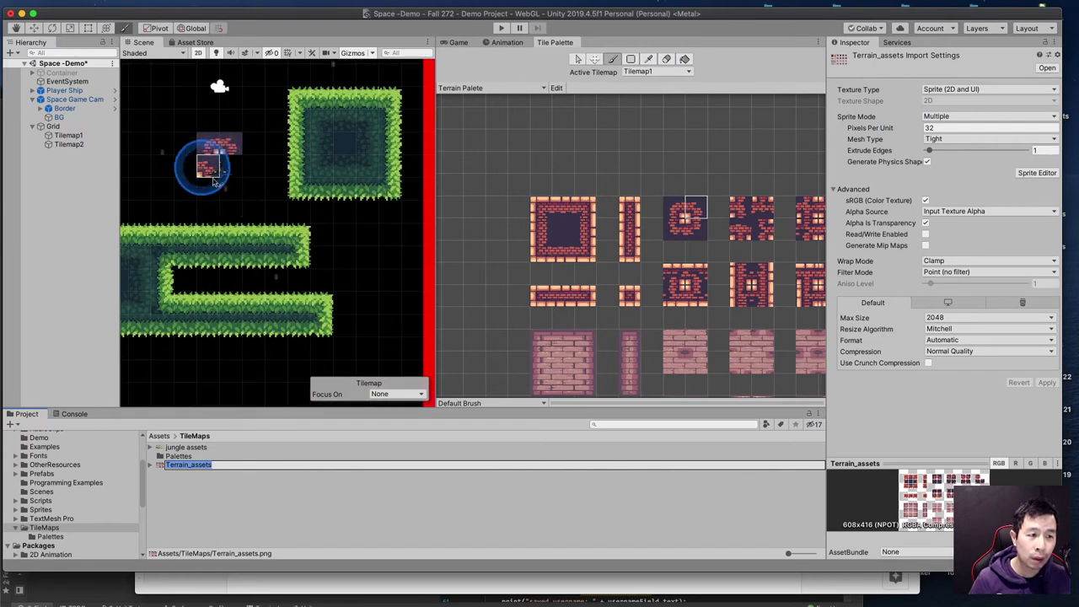
click(232, 161)
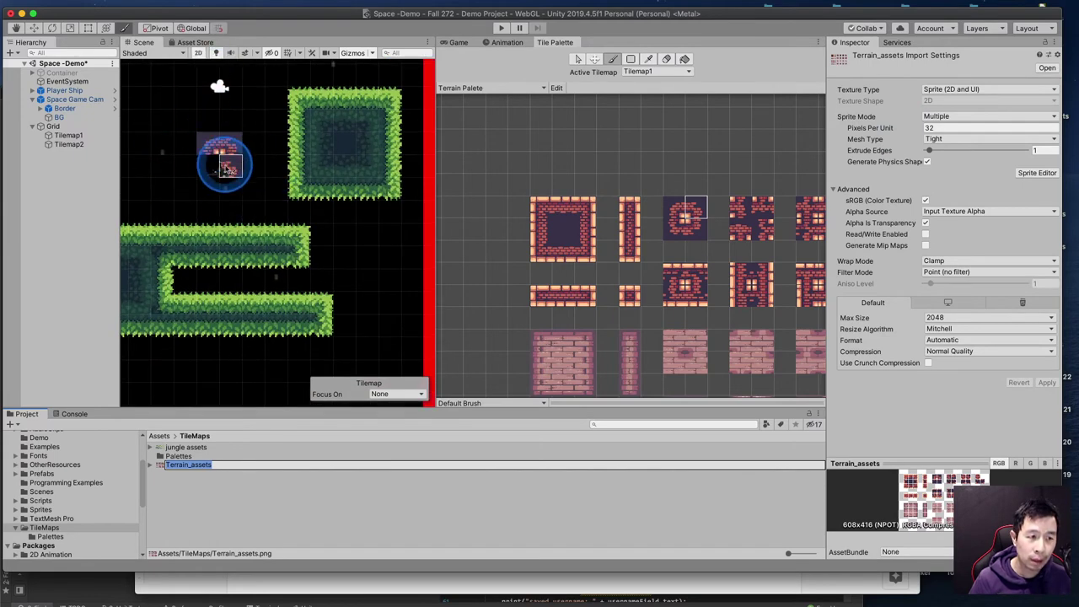
click(671, 227)
click(222, 161)
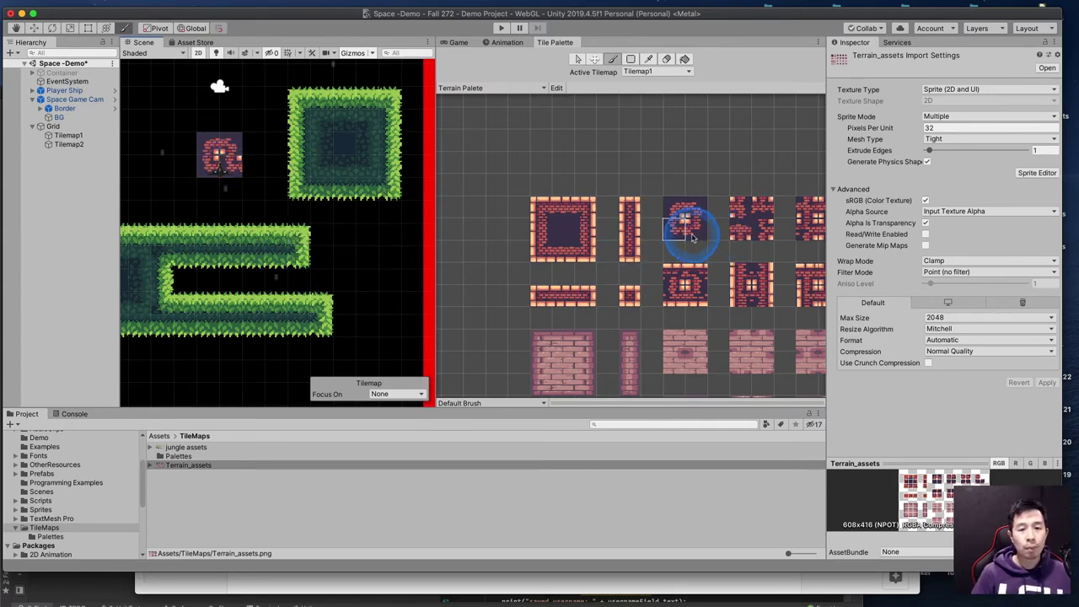
click(613, 199)
click(224, 154)
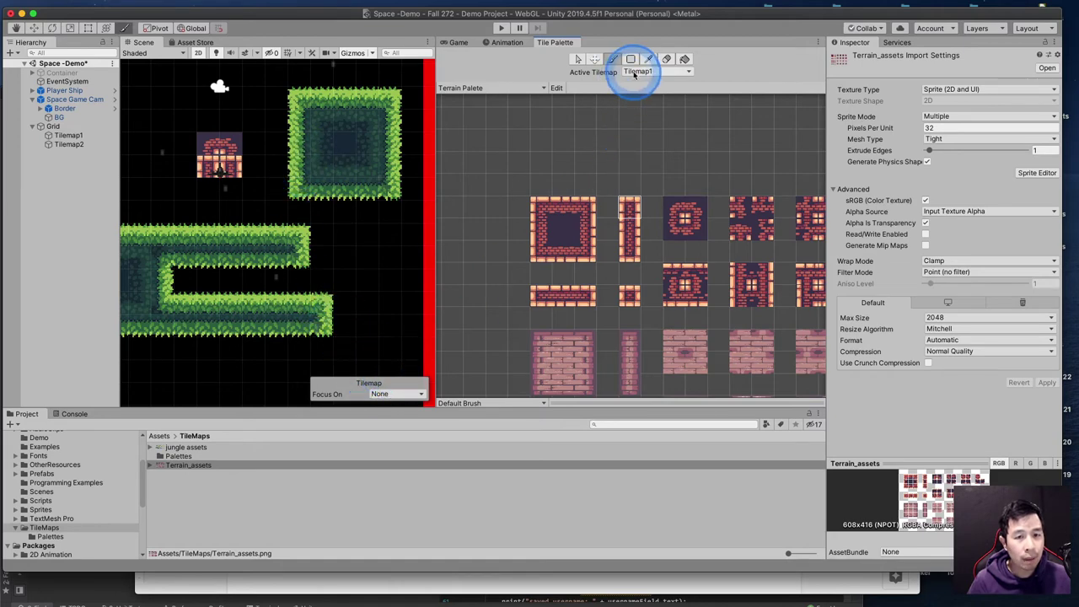
Compare the sorting layer and order settings of Tilemap1 and Tilemap2
click(93, 136)
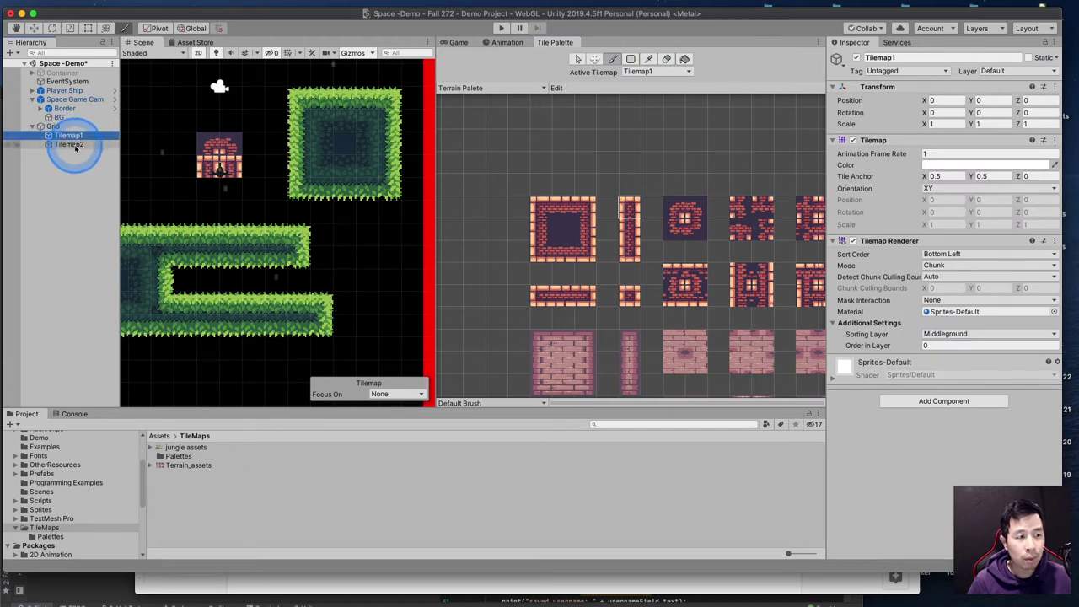
click(71, 145)
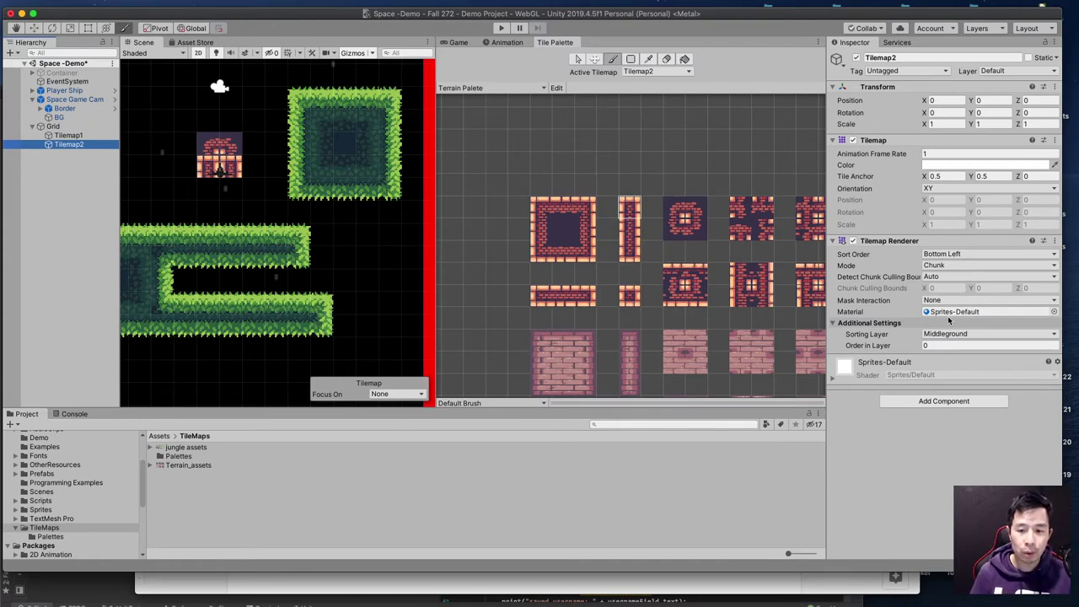
click(62, 136)
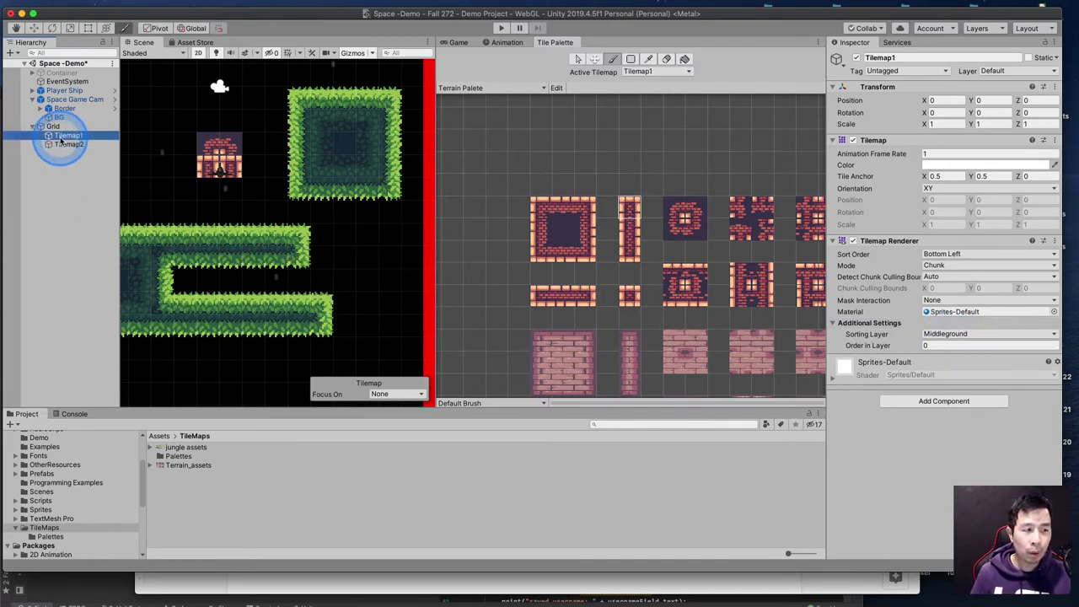
On Tilemap2, try the brick column's top tile at the lower jungle branch's end and on the jungle square's left edge
click(67, 144)
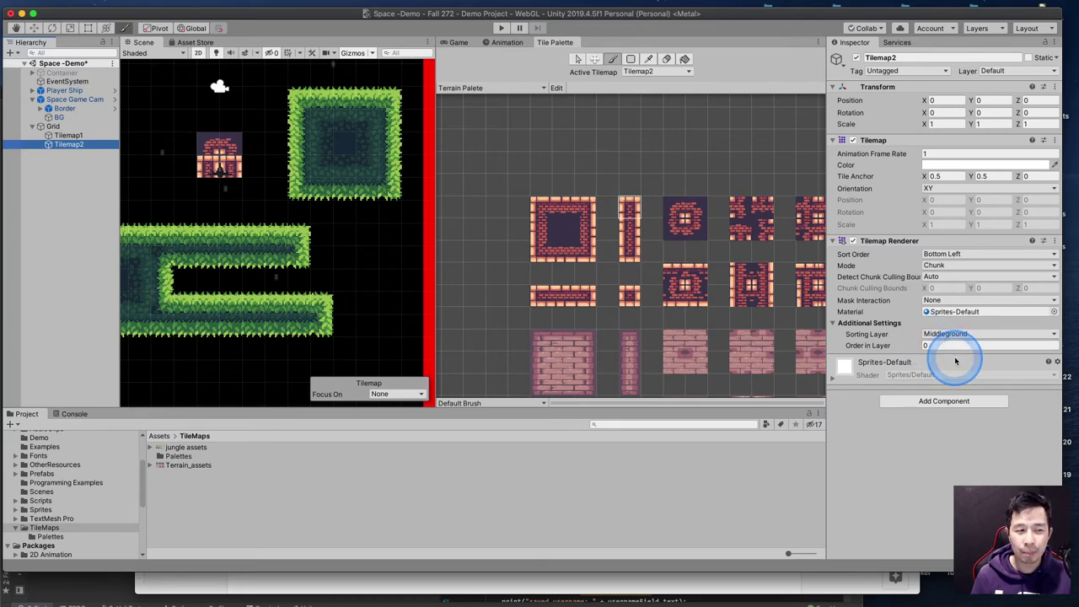
click(321, 303)
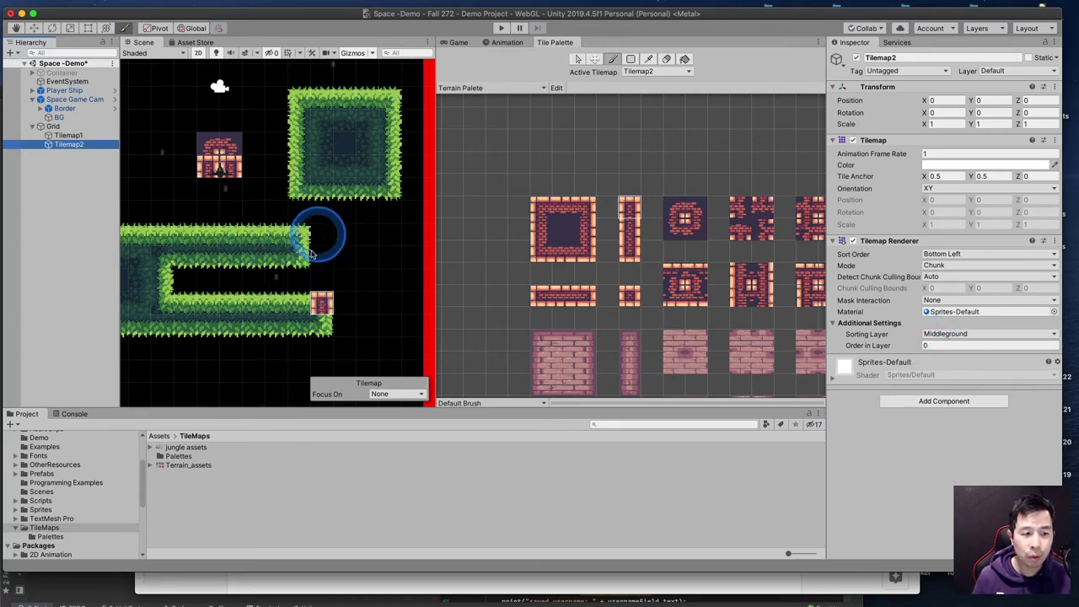
shift+click(319, 303)
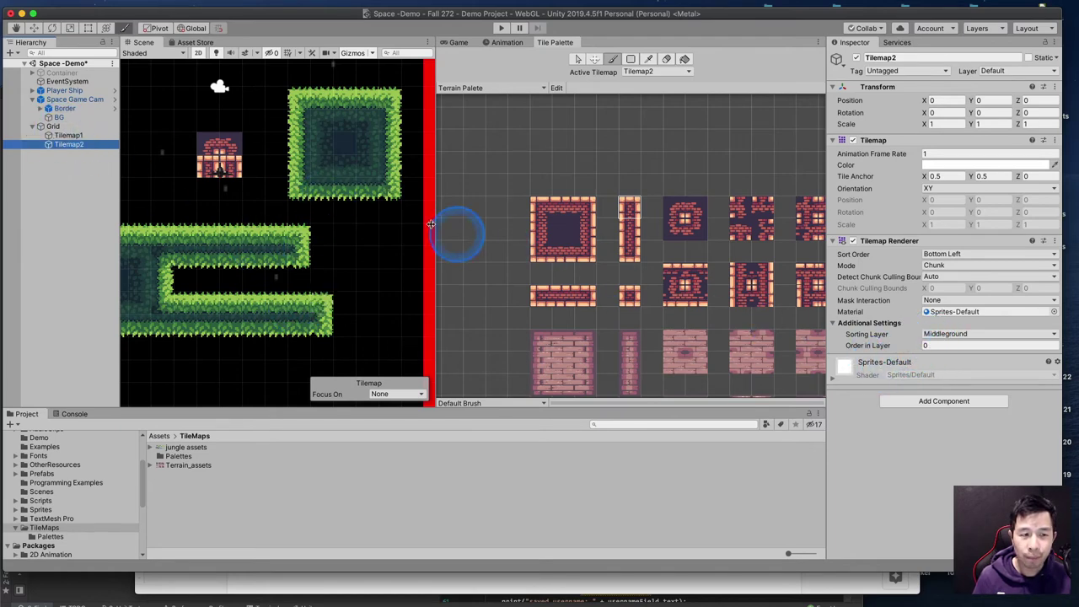
click(630, 221)
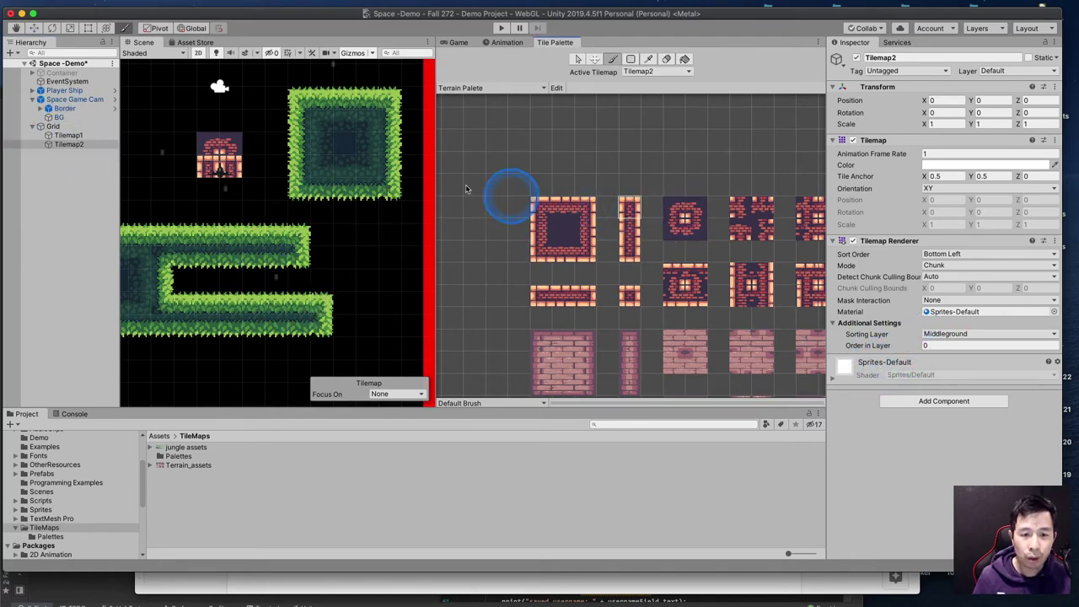
click(308, 127)
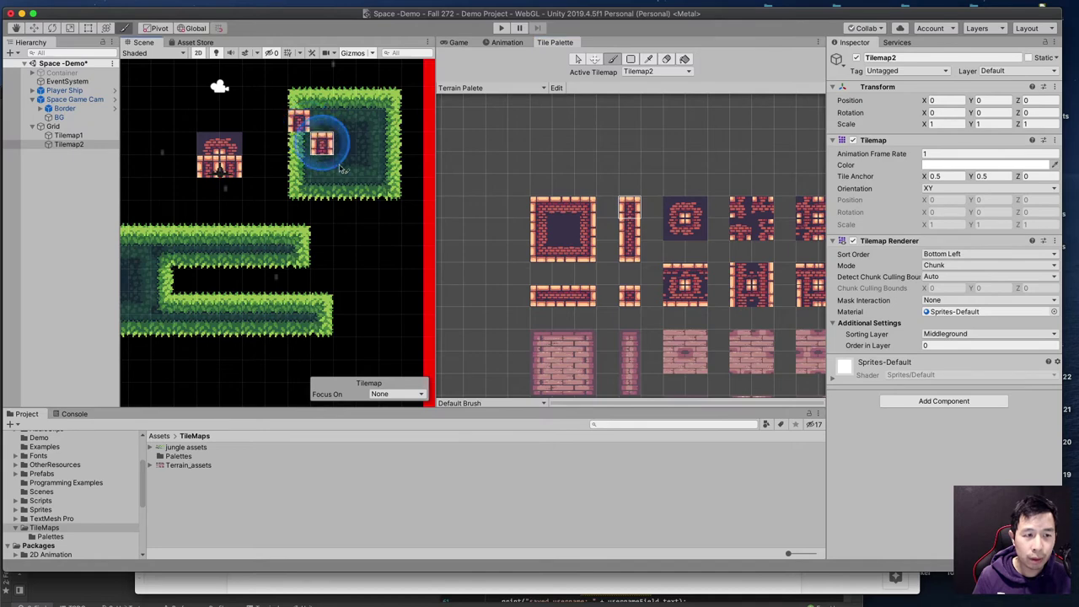
Set Tilemap1's Order in Layer to 1 and raise it to 10 so it renders above Tilemap2
click(79, 137)
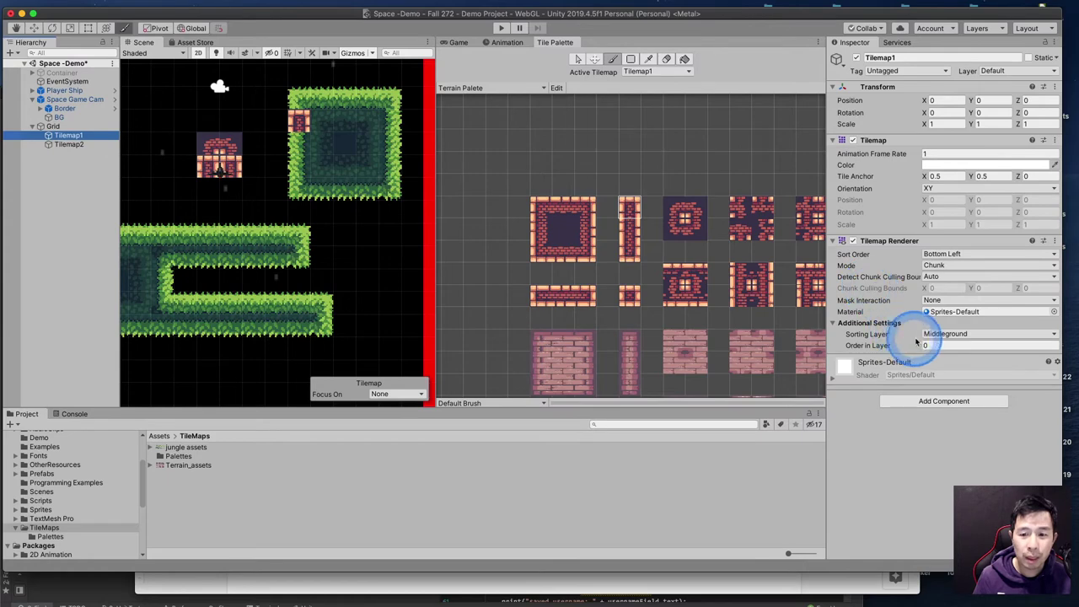
click(948, 344)
click(851, 344)
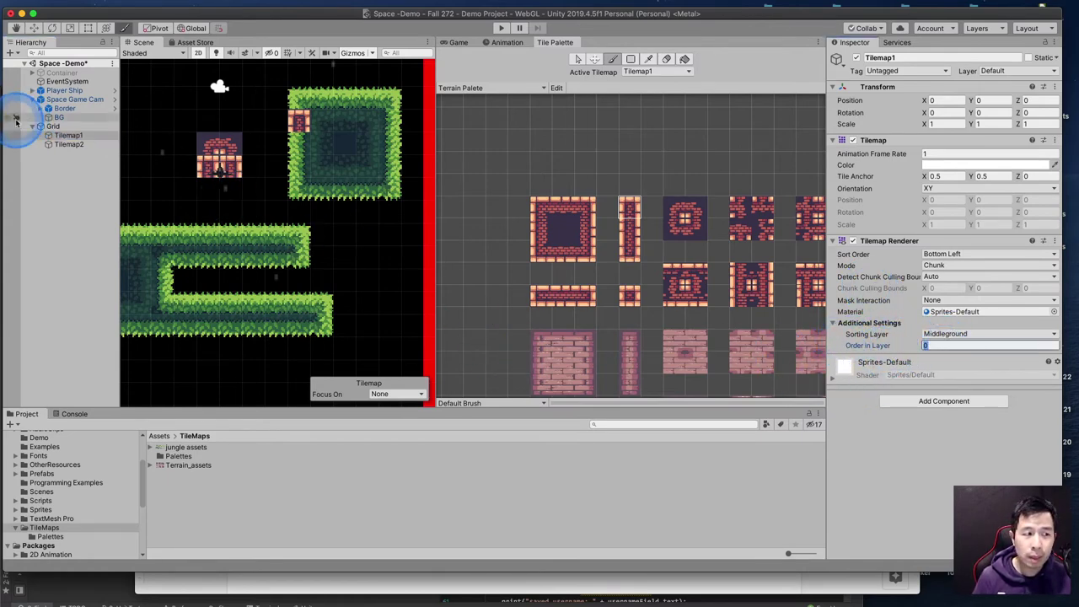
click(71, 136)
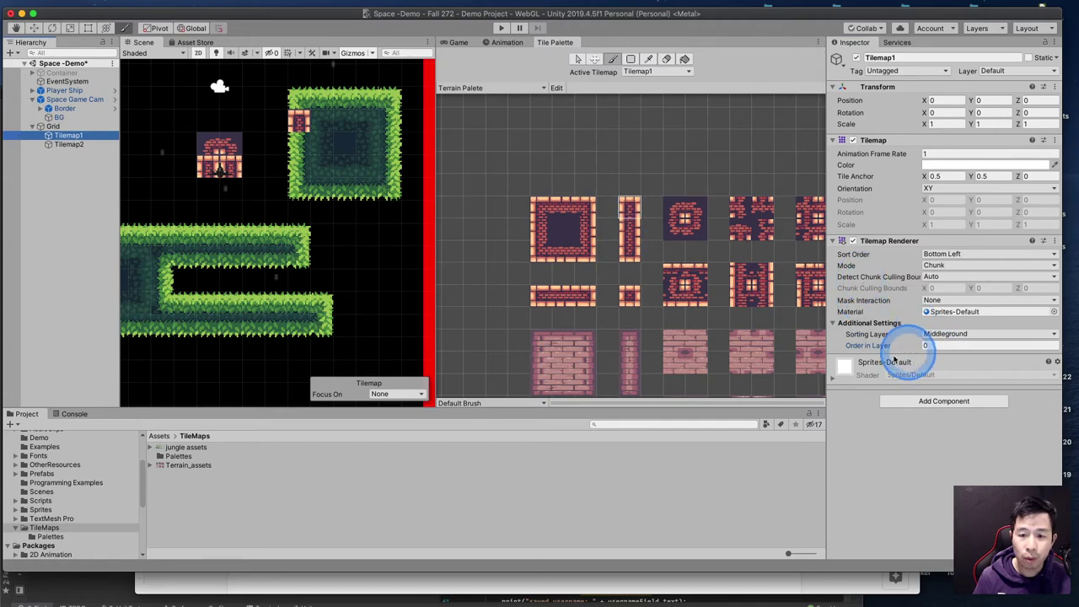
click(936, 346)
text(1)
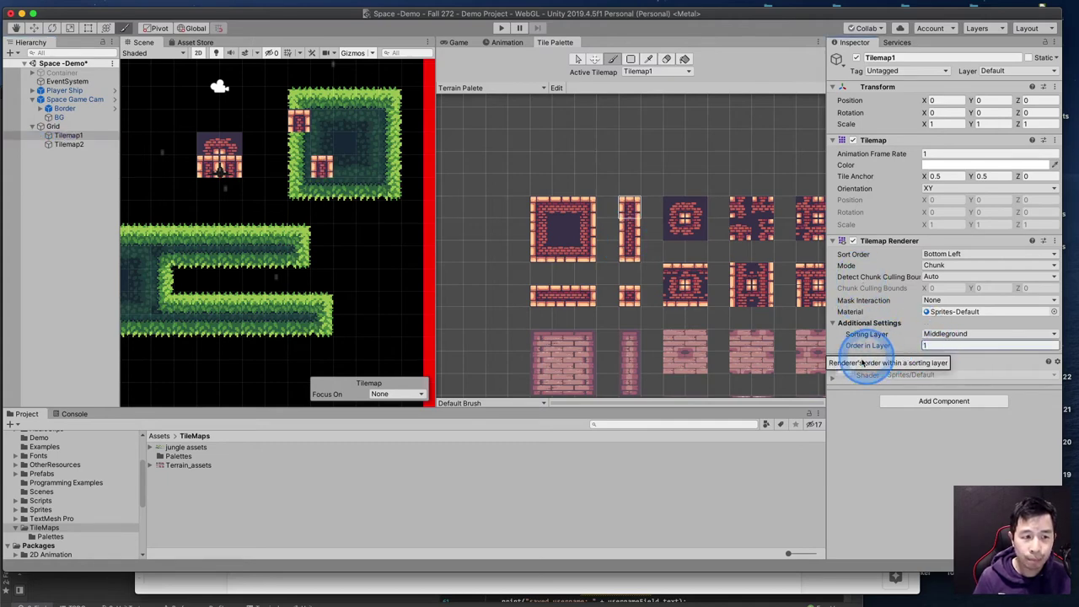
click(946, 346)
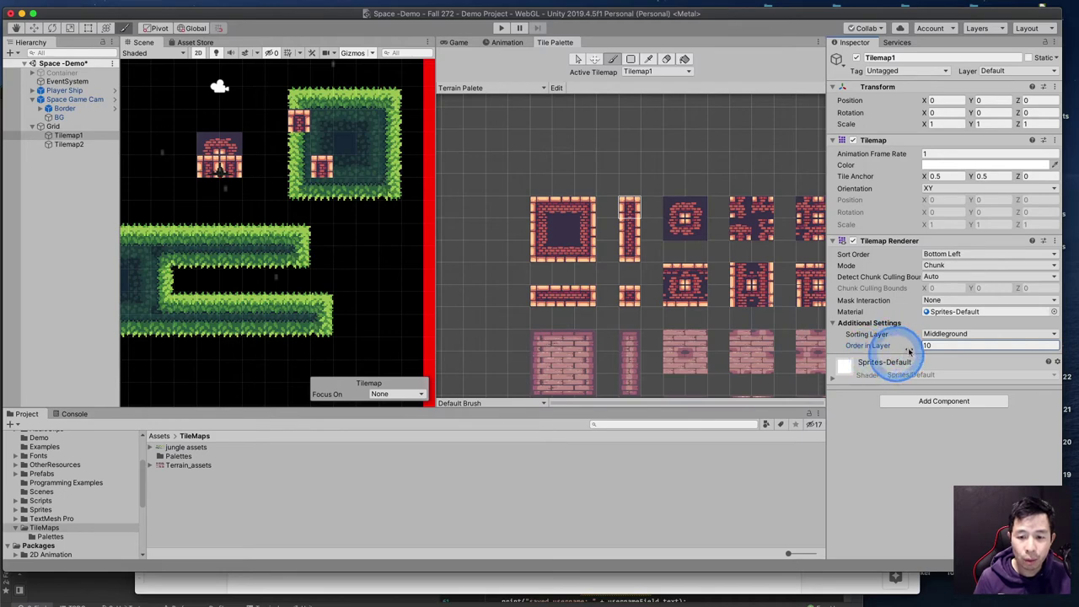
click(933, 346)
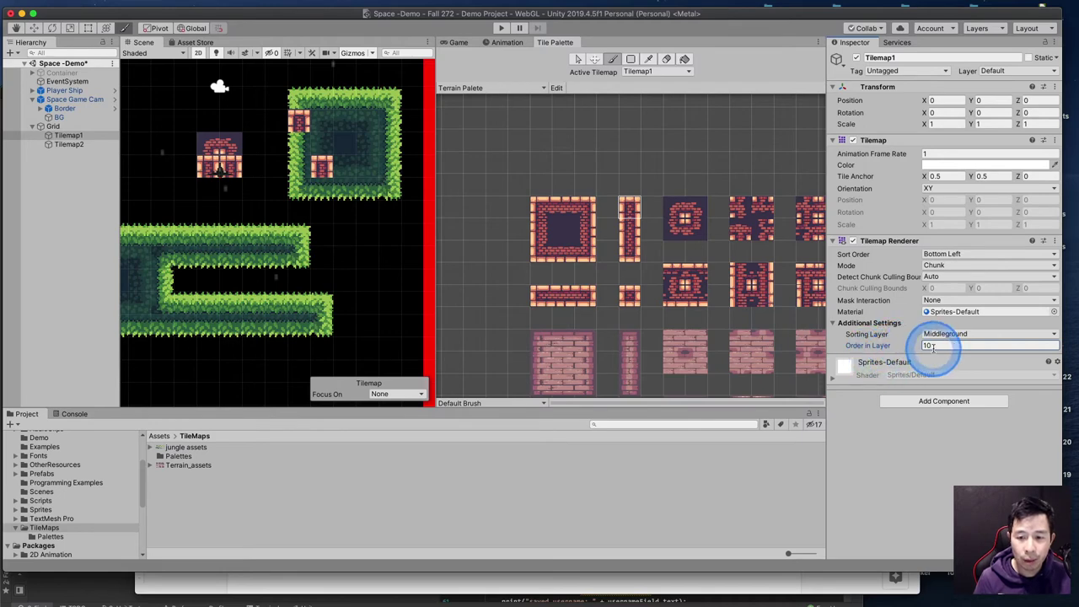
Try an Order in Layer of 100 on Tilemap2 and set it back to 0
click(78, 145)
click(931, 347)
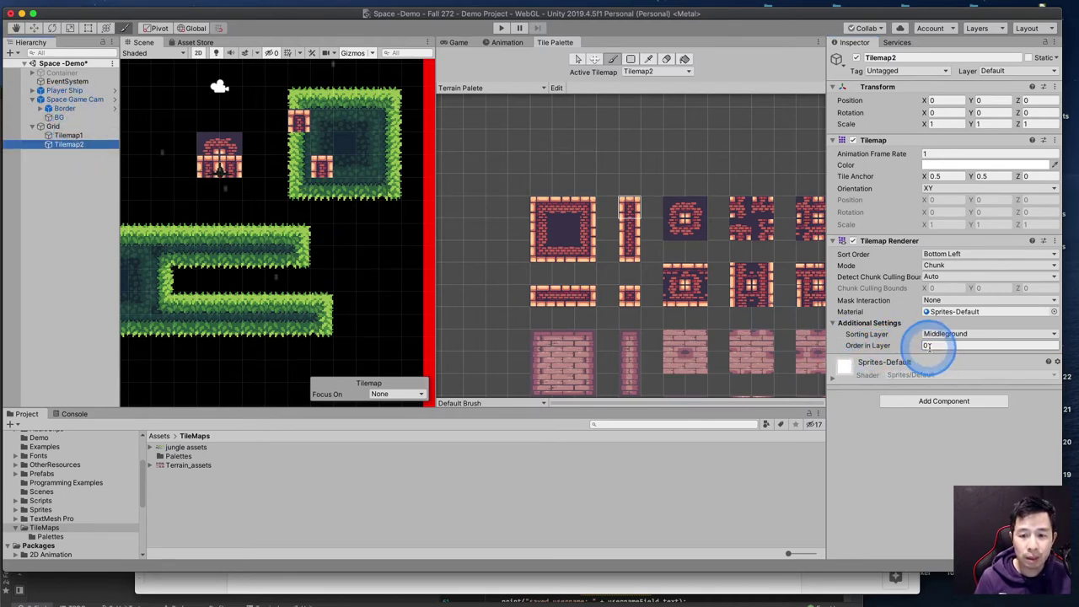
click(929, 346)
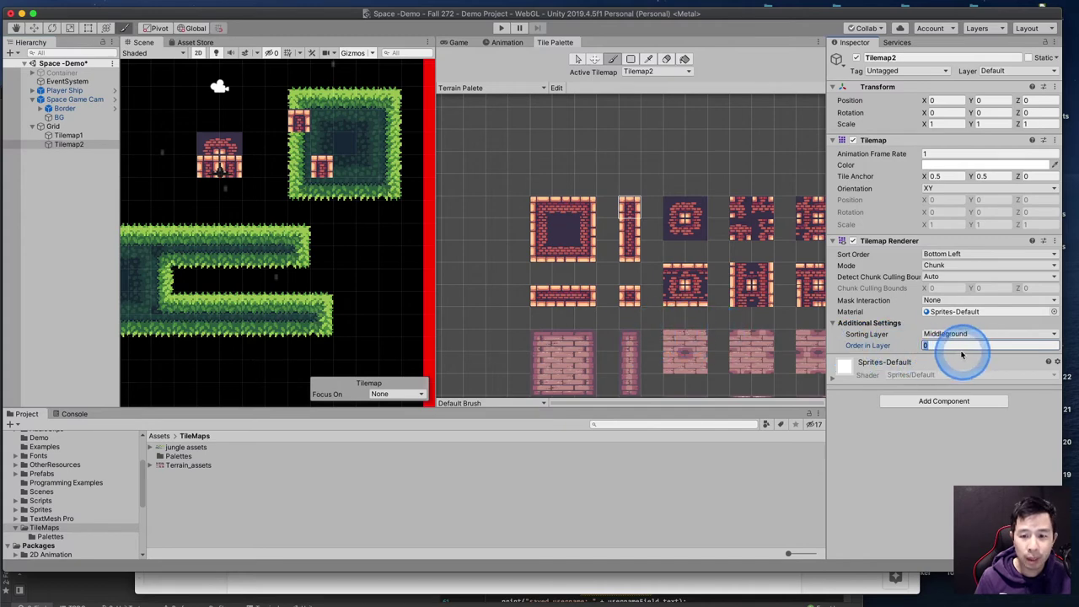
text(100)
key(Return)
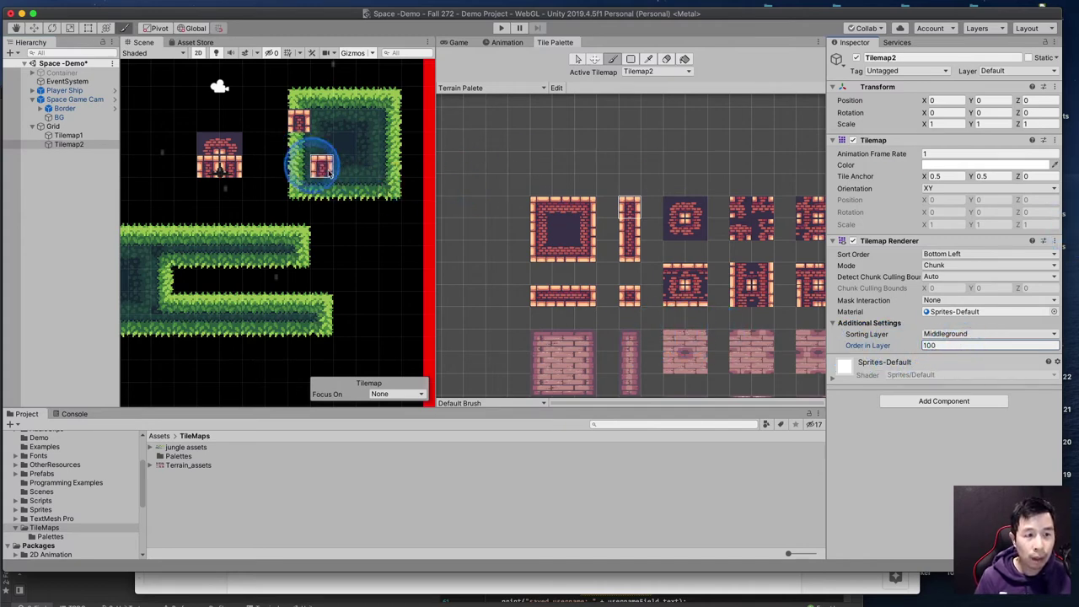
click(961, 345)
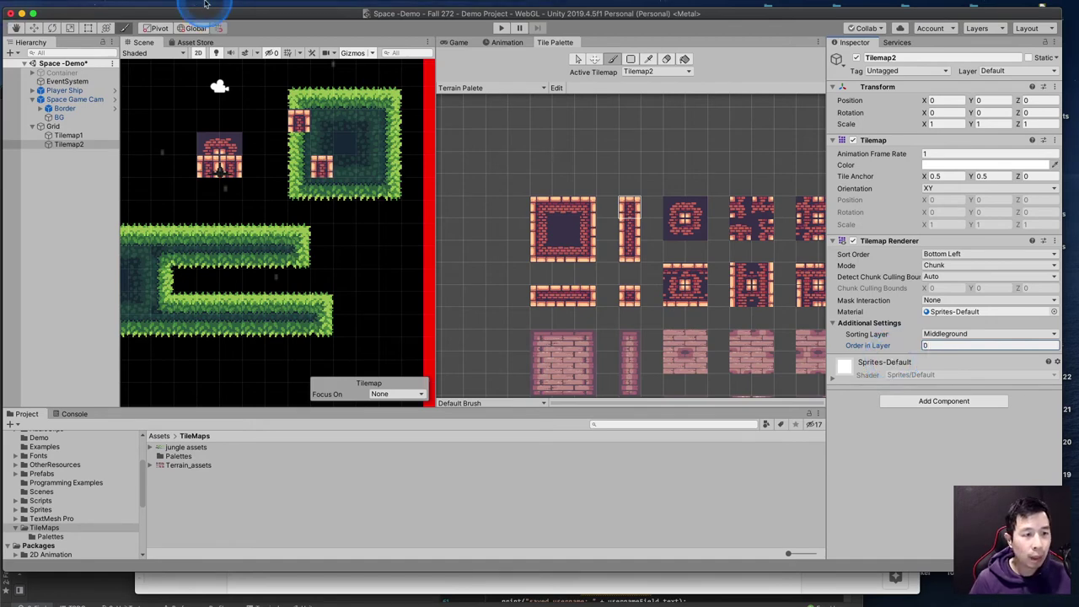
Erase the brick tile on the jungle square's left edge from Tilemap2 and the one inside the square from Tilemap1
click(667, 59)
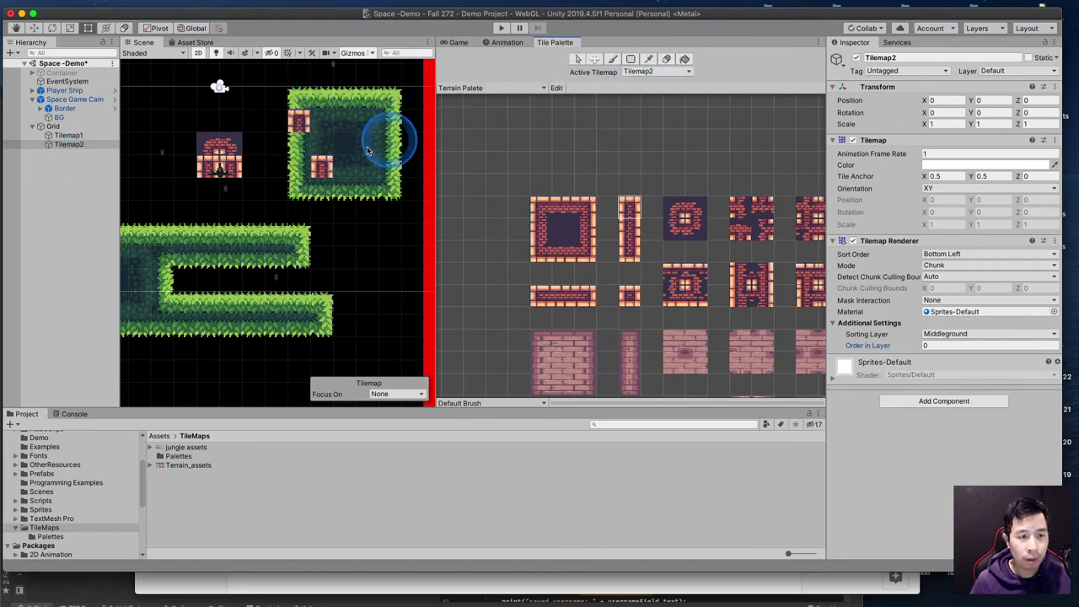
click(305, 126)
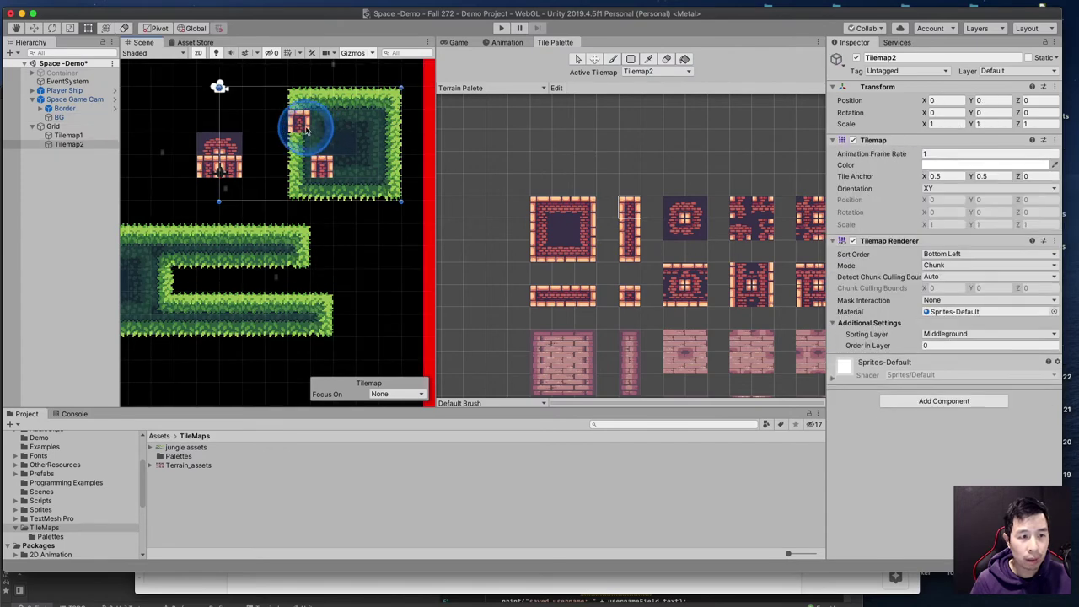
click(313, 132)
click(666, 58)
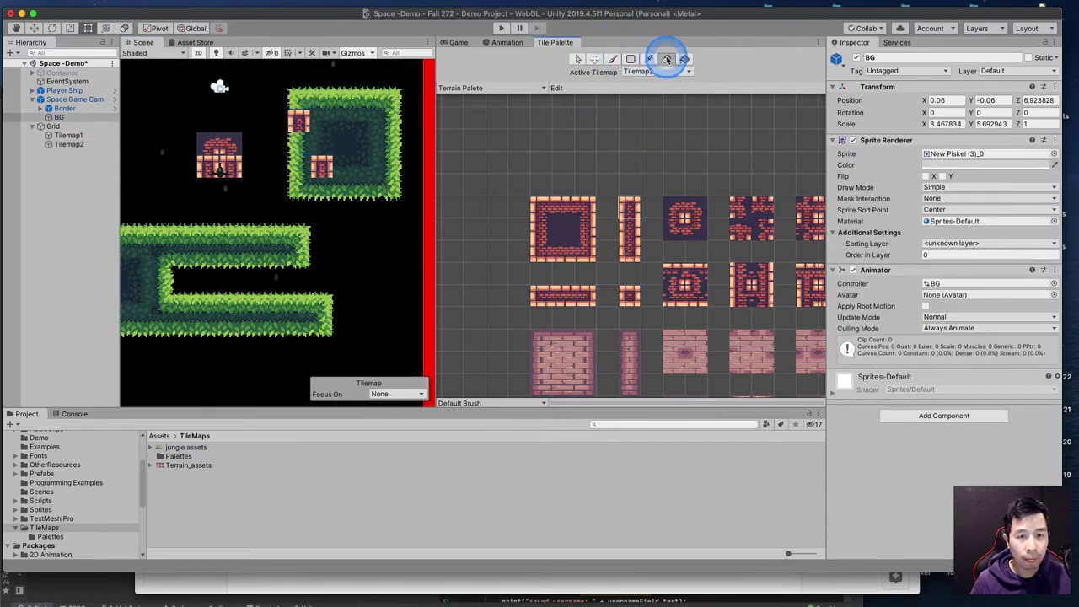
click(299, 121)
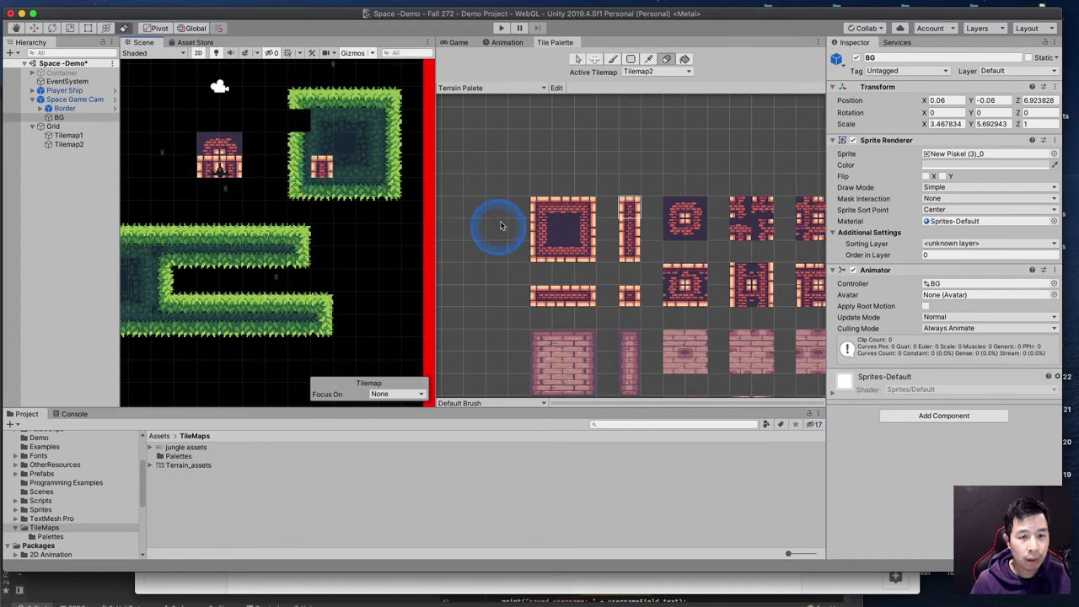
click(84, 136)
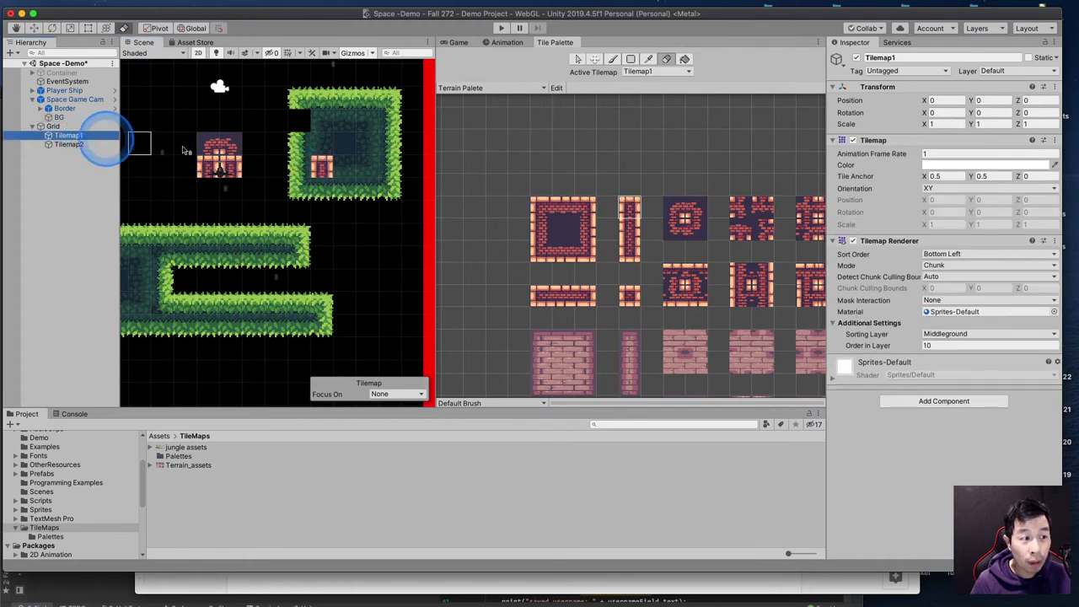
click(322, 165)
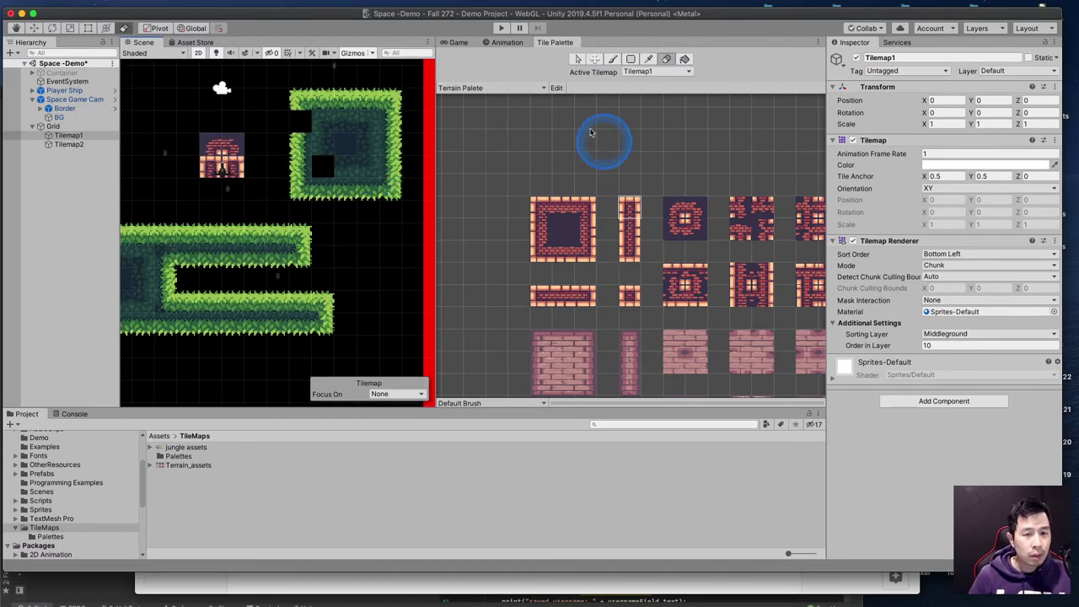
Fill the two gaps in the jungle square on Tilemap1 with matching left-edge and inner tiles from the Jungle Palette
click(499, 89)
click(488, 99)
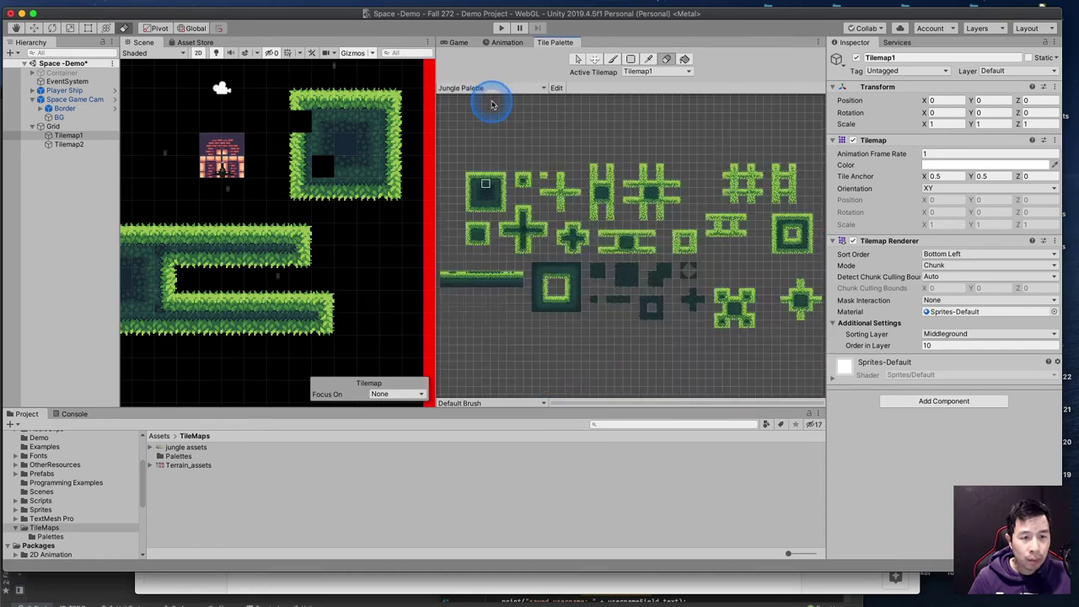
click(482, 186)
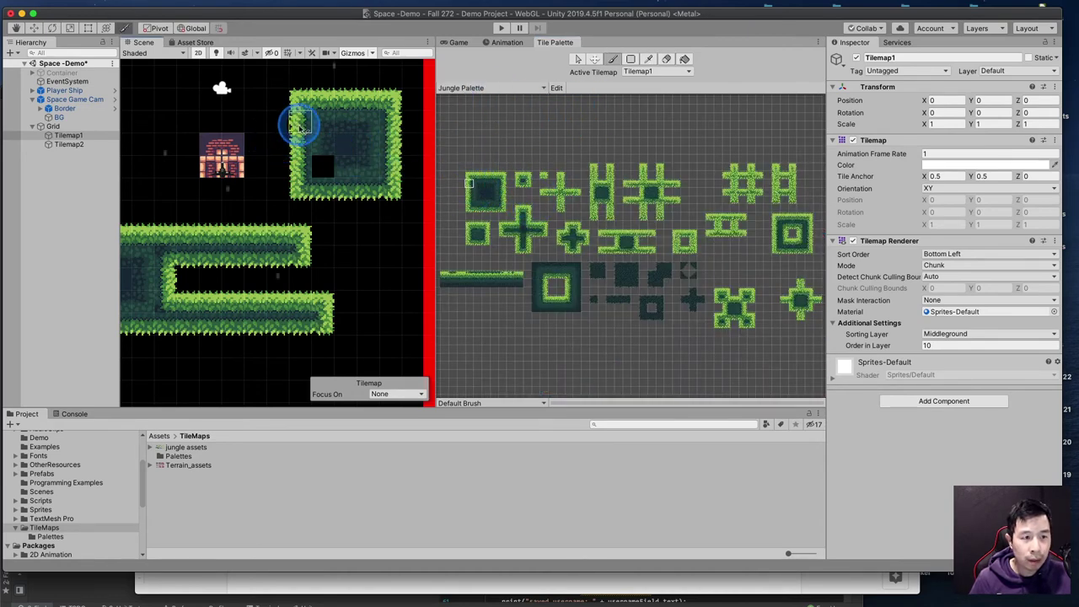
click(478, 204)
click(323, 167)
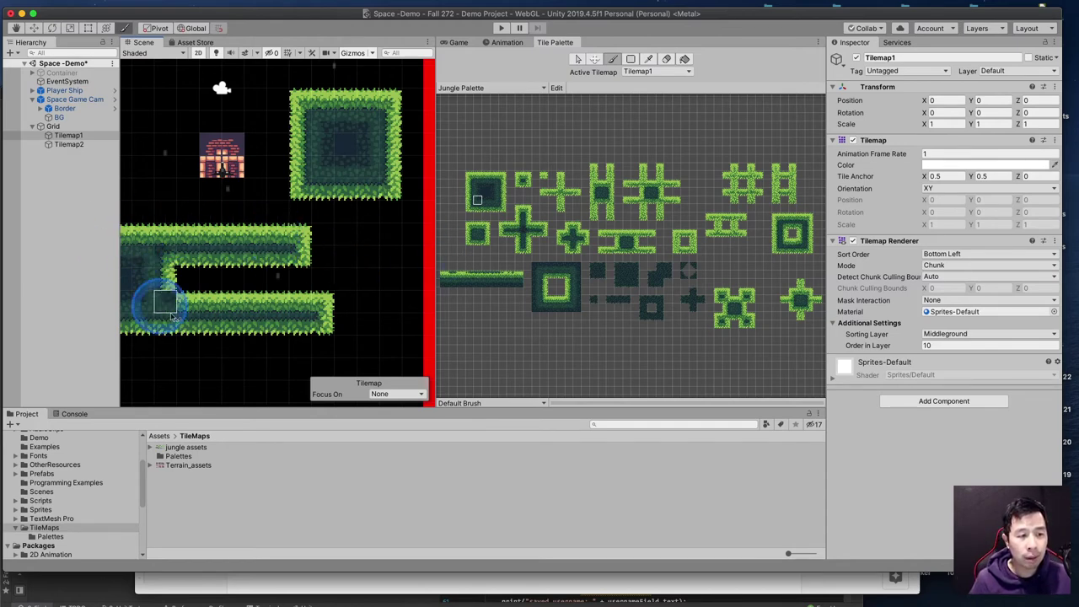
Deactivate the Tilemap2 object in the scene
scroll(286, 316, down, 3)
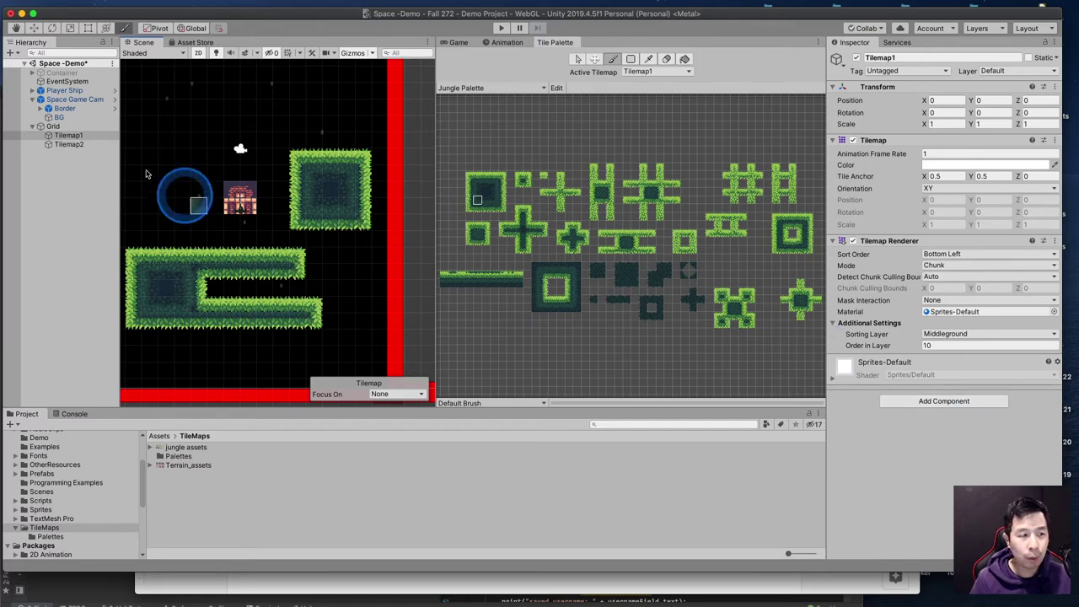
click(71, 134)
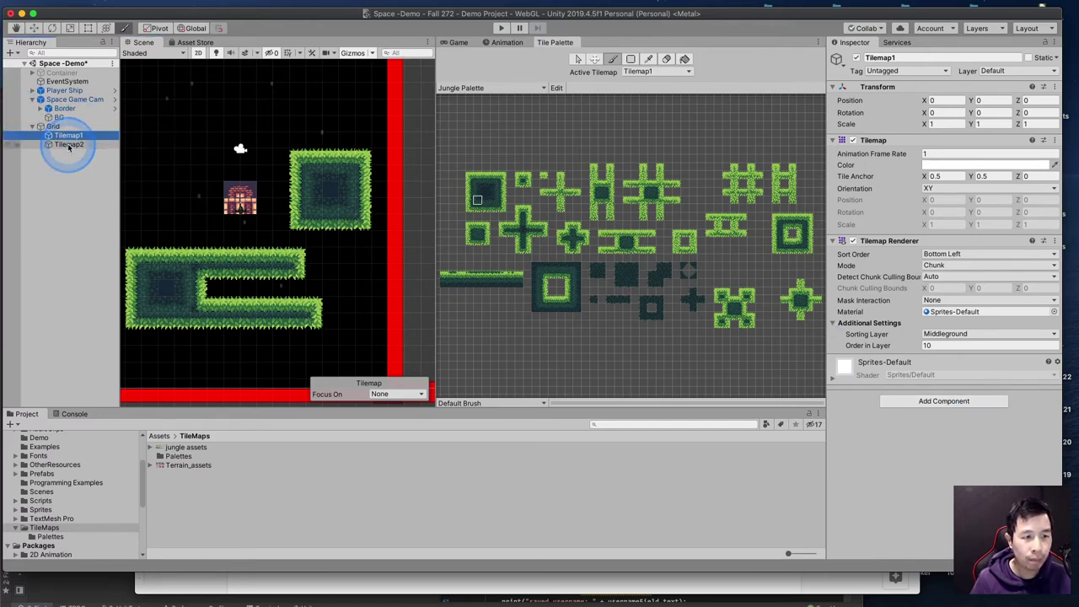
click(69, 144)
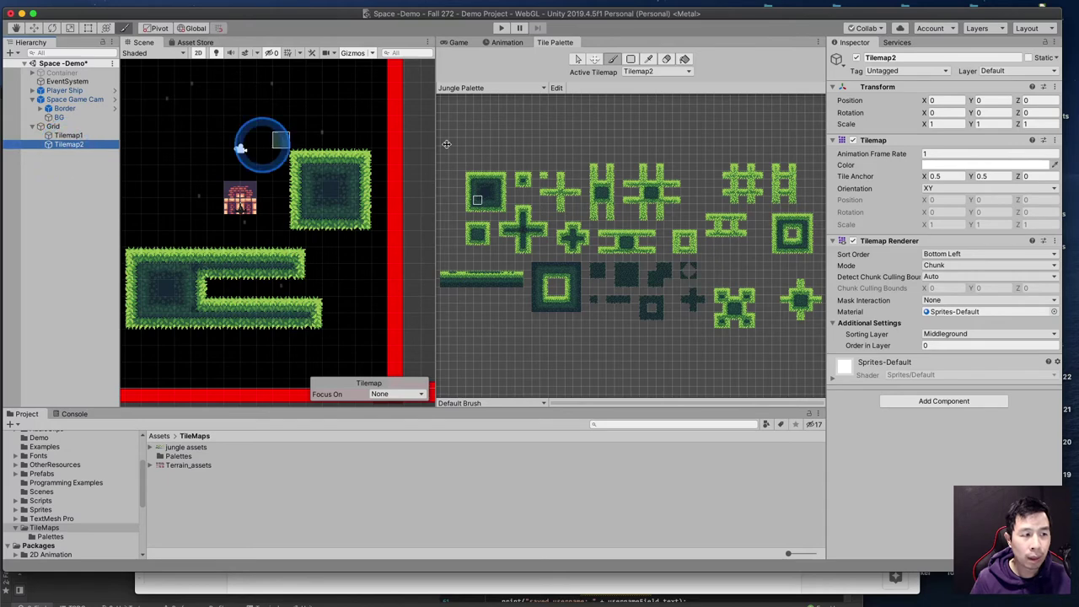
click(857, 58)
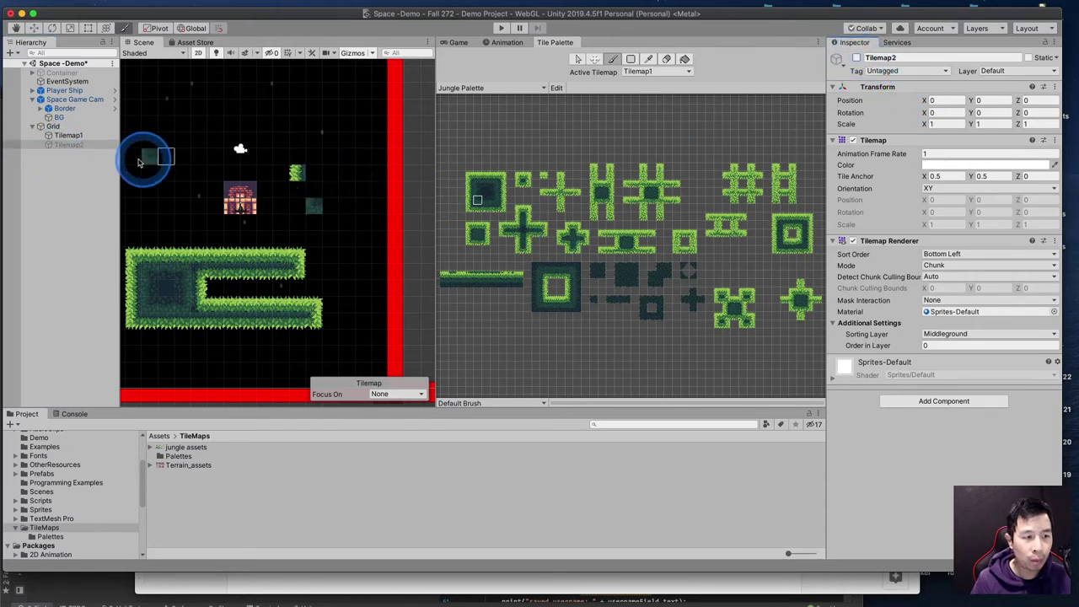
Erase the two leftover jungle tiles and the brick tiles around the player ship from Tilemap1
click(88, 137)
click(666, 59)
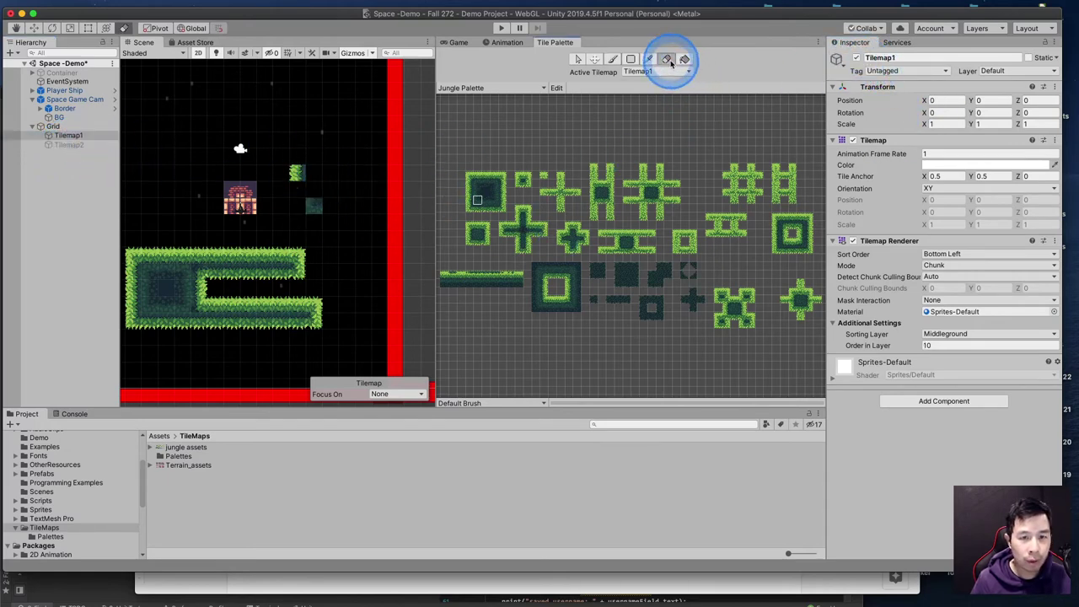
mouse_move(324, 175)
mouse_down()
mouse_move(301, 174)
mouse_move(309, 207)
mouse_up()
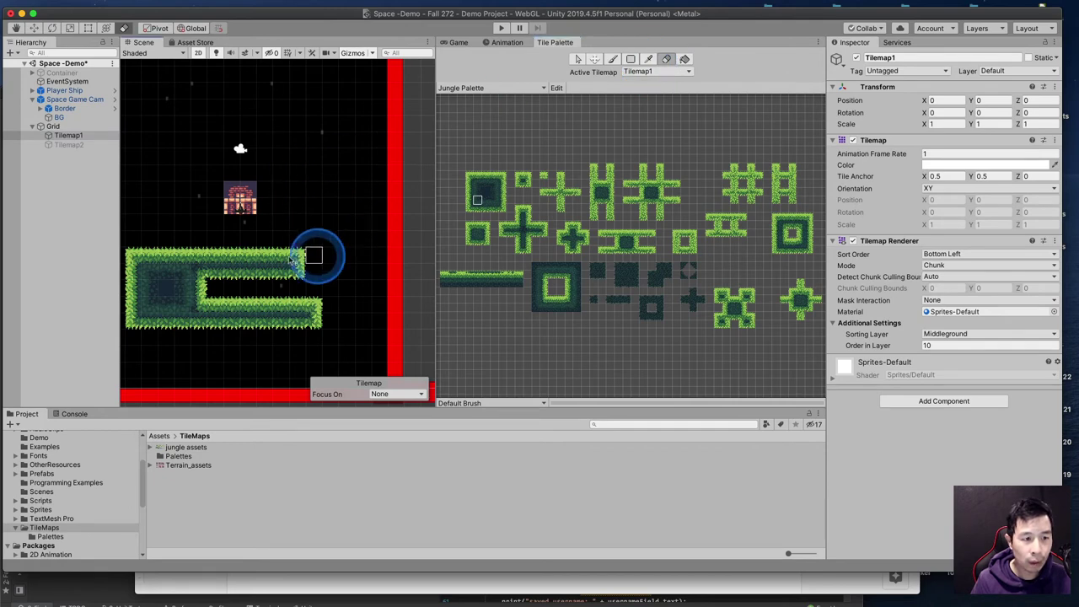
click(243, 201)
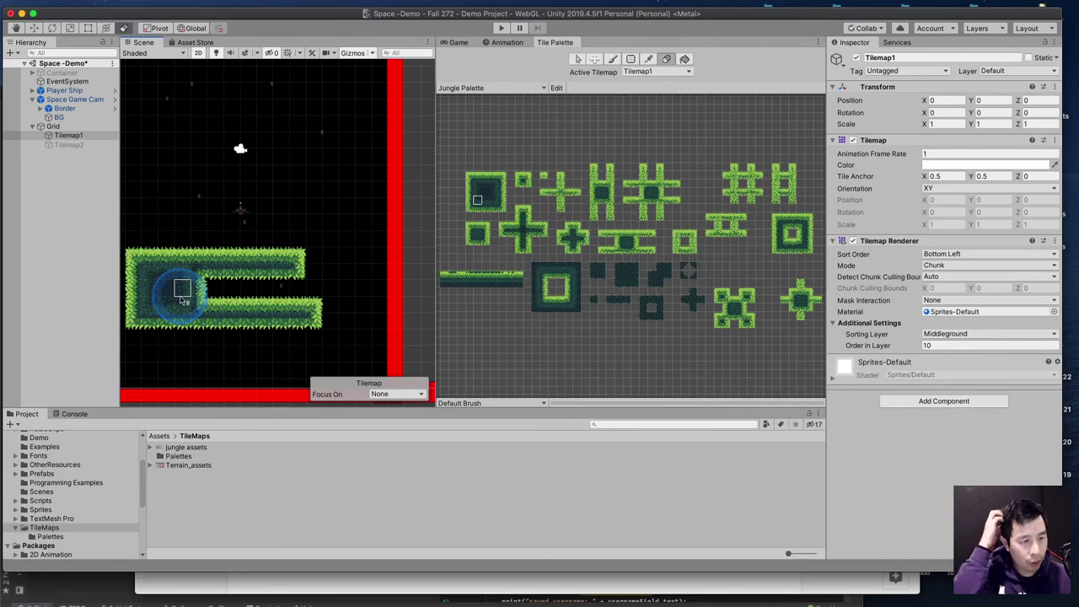
Add a Tilemap Collider 2D component to Tilemap1
click(954, 408)
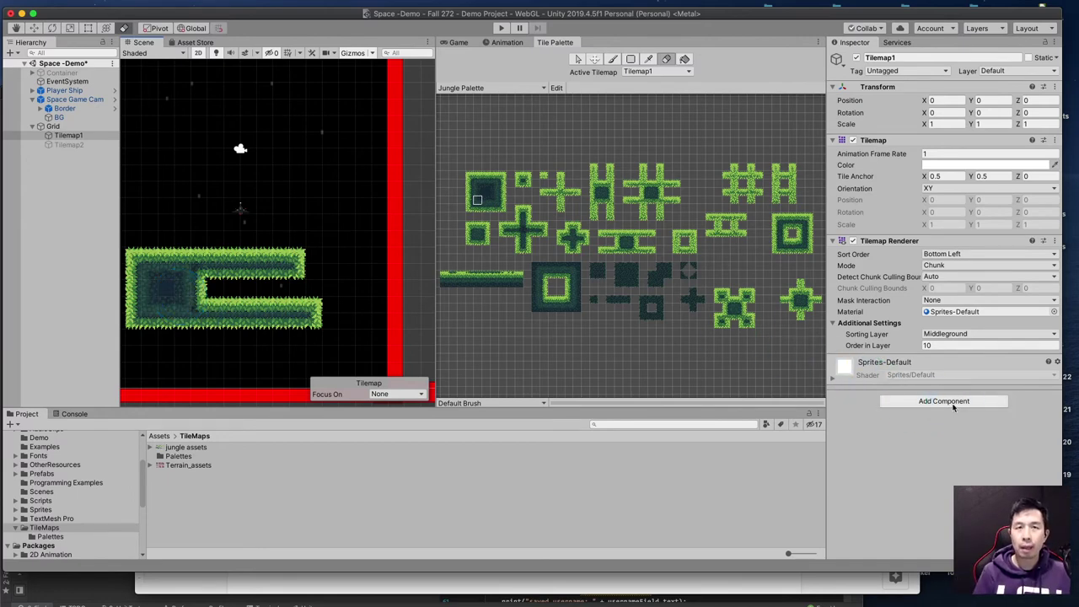
click(954, 403)
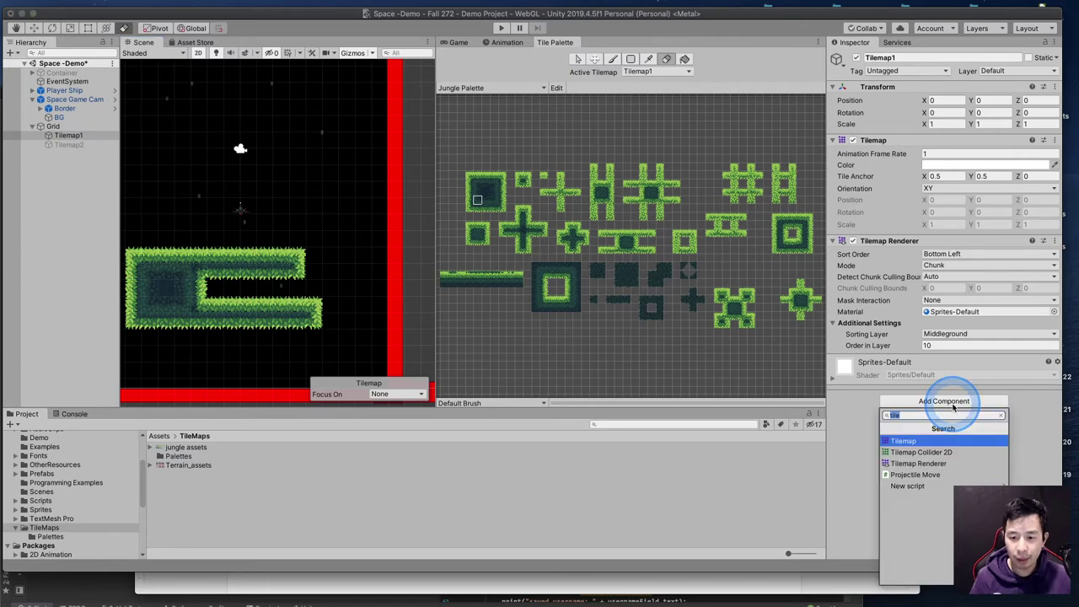
key(Down)
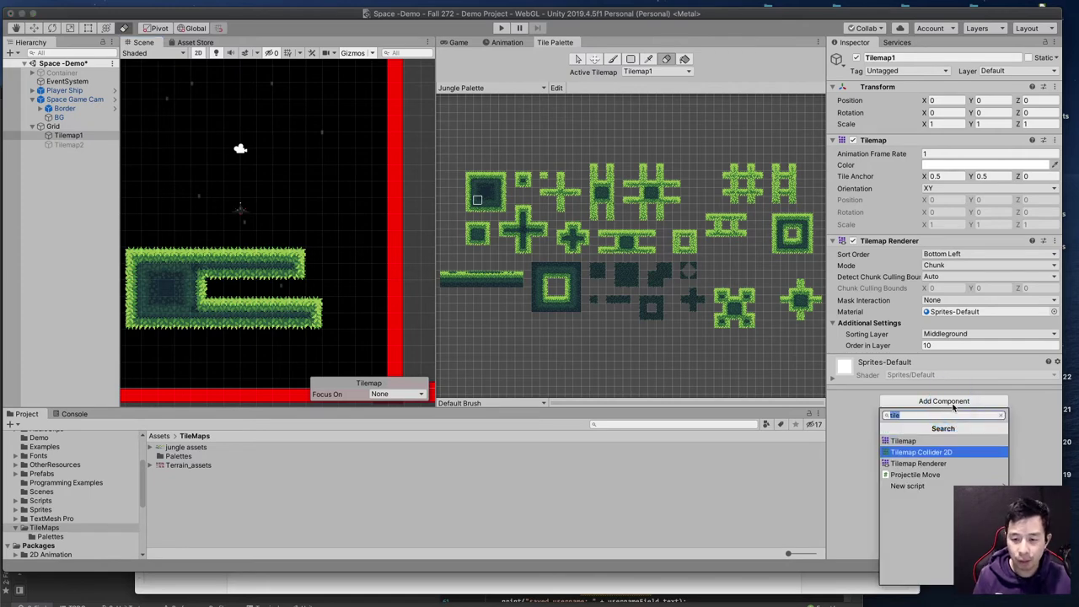
key(Return)
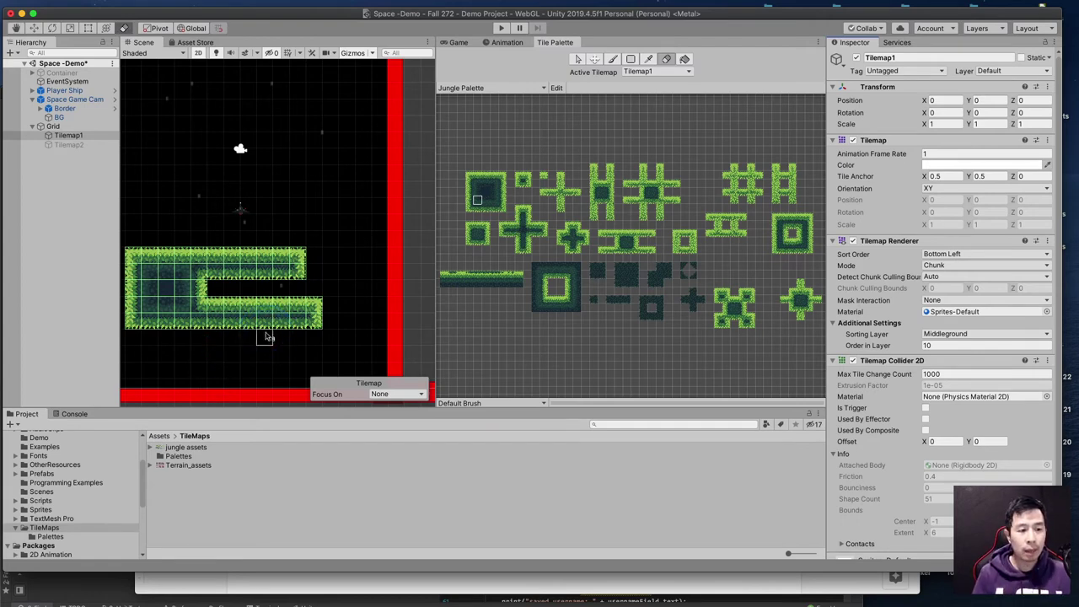
Play-test the ship against the jungle tiles' collider and stop the game
scroll(290, 251, up, 4)
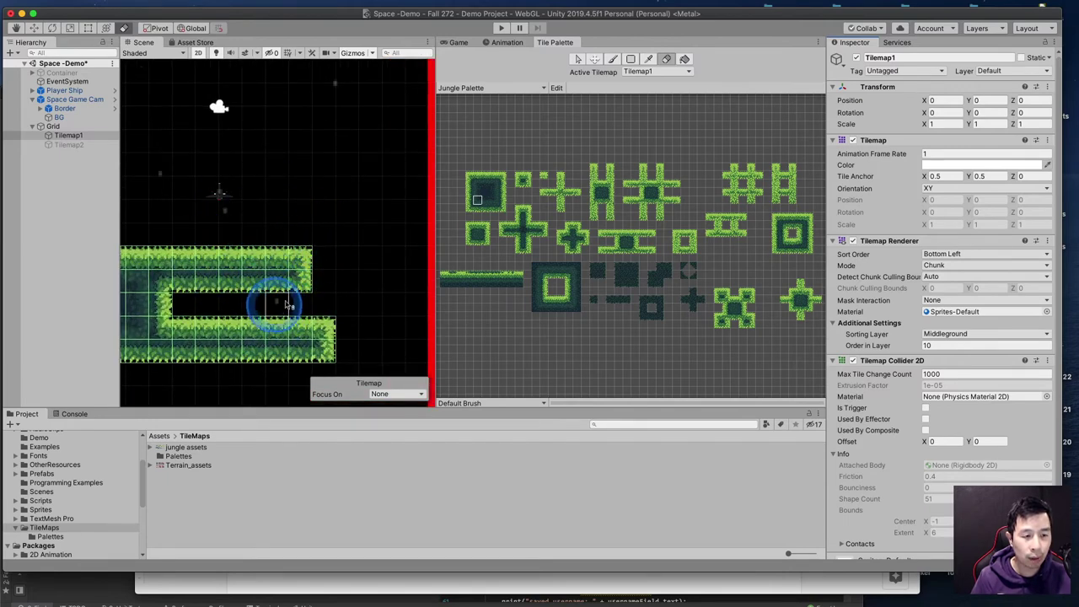
click(501, 29)
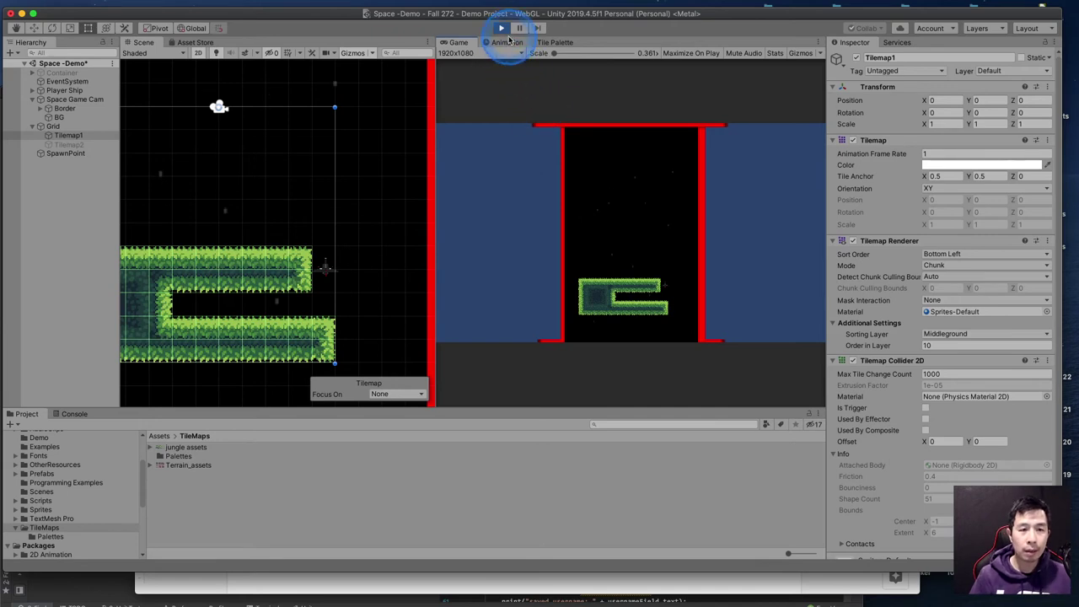
click(501, 28)
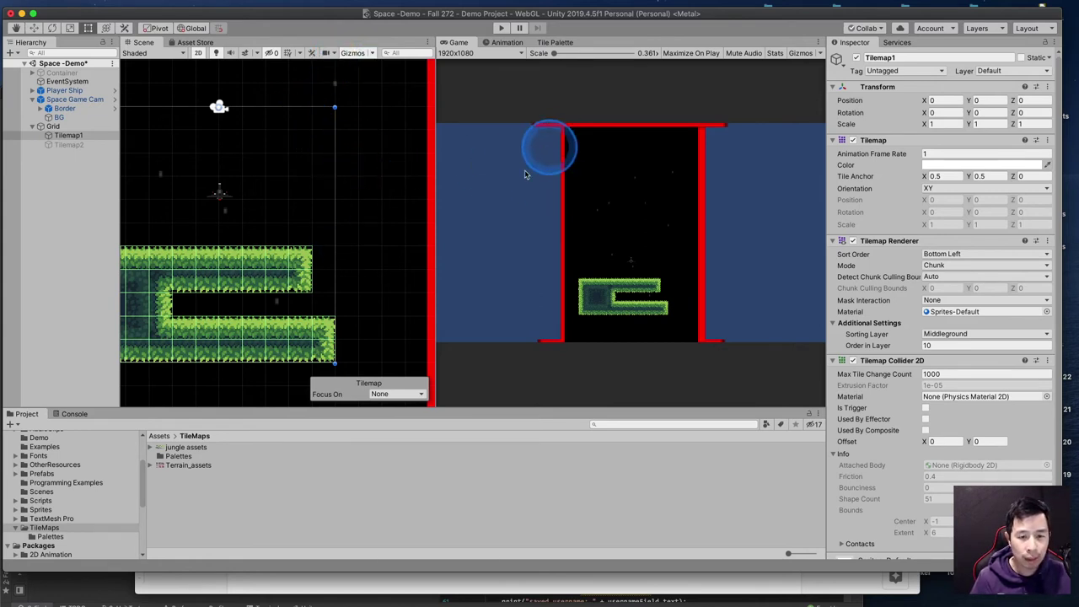
Paint the framed 3-by-3 brick block from the Terrain Palette onto Tilemap1, above the jungle shape and near the red border
click(85, 147)
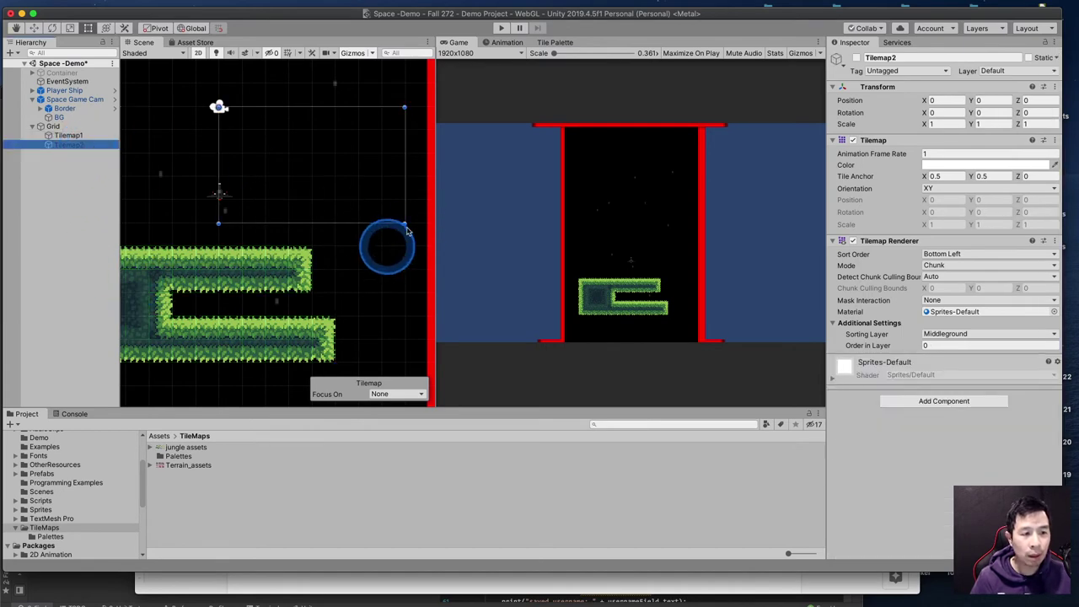
click(553, 41)
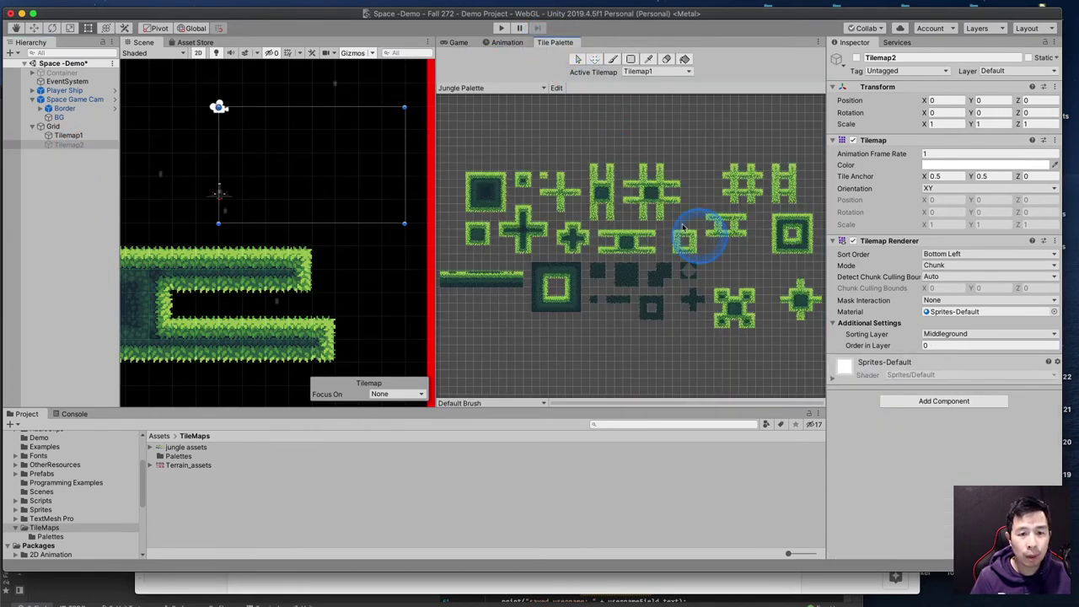
click(493, 87)
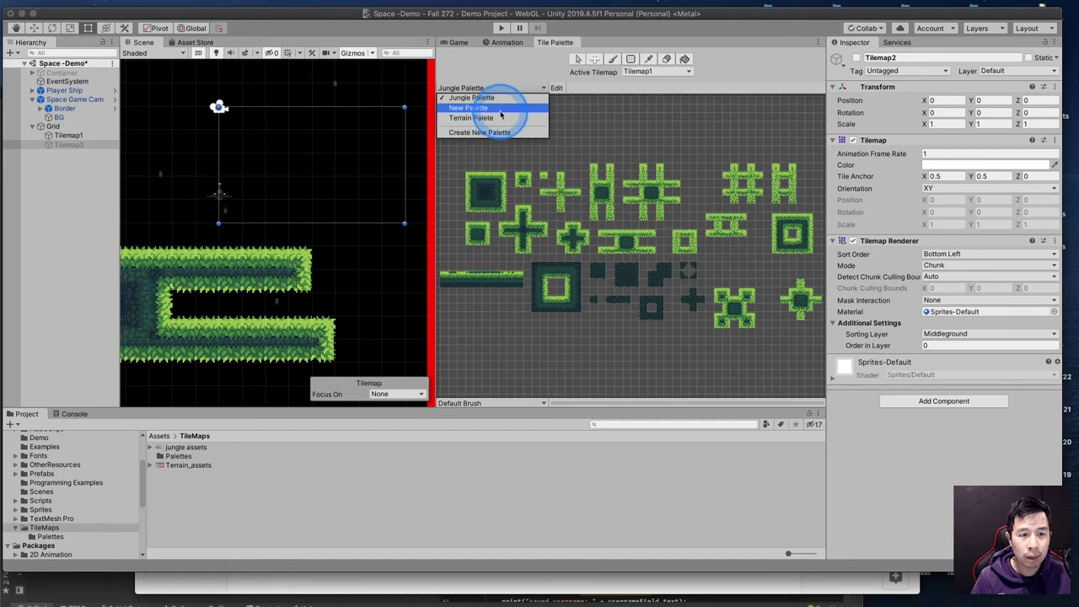
click(497, 118)
click(458, 137)
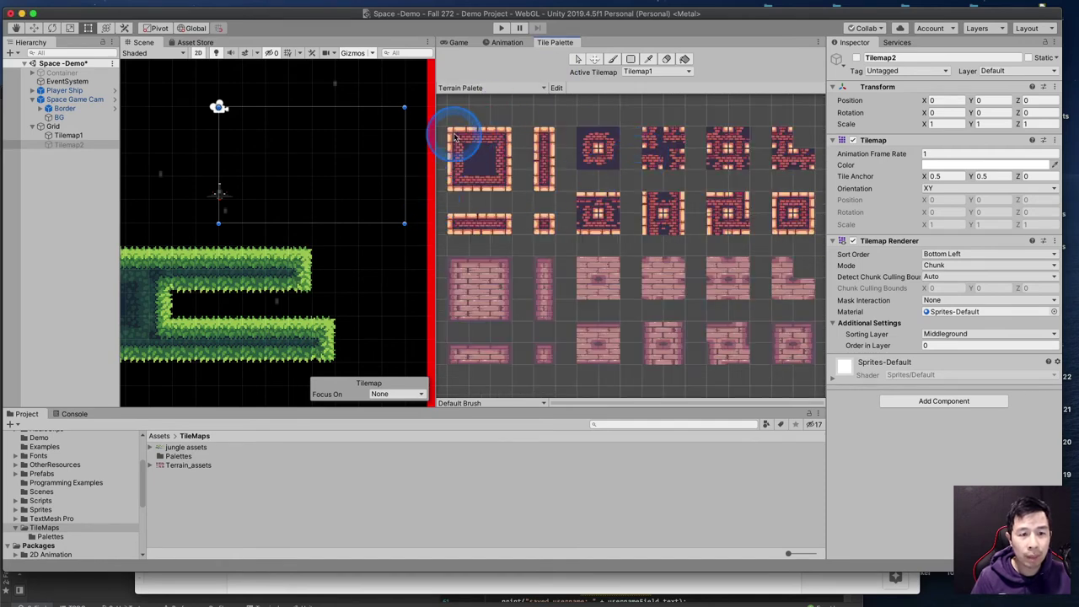
click(499, 179)
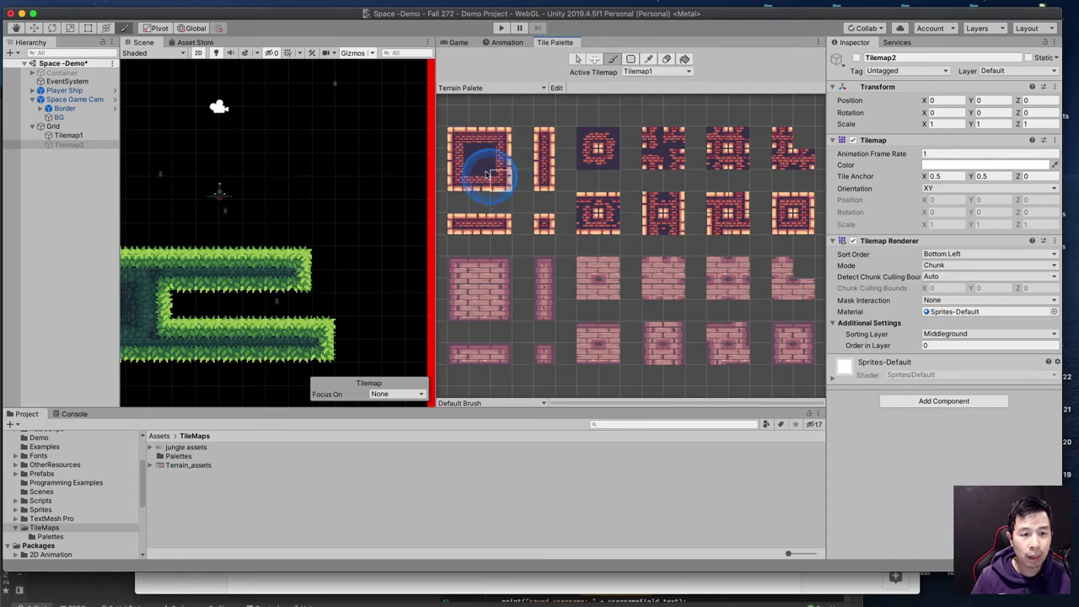
click(458, 135)
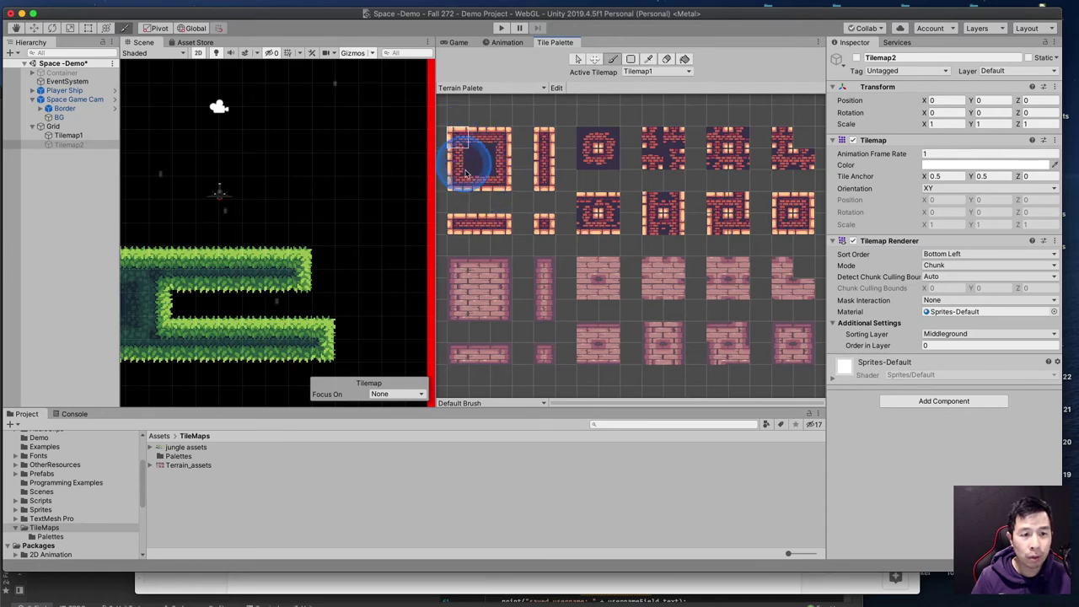
scroll(481, 157, up, 3)
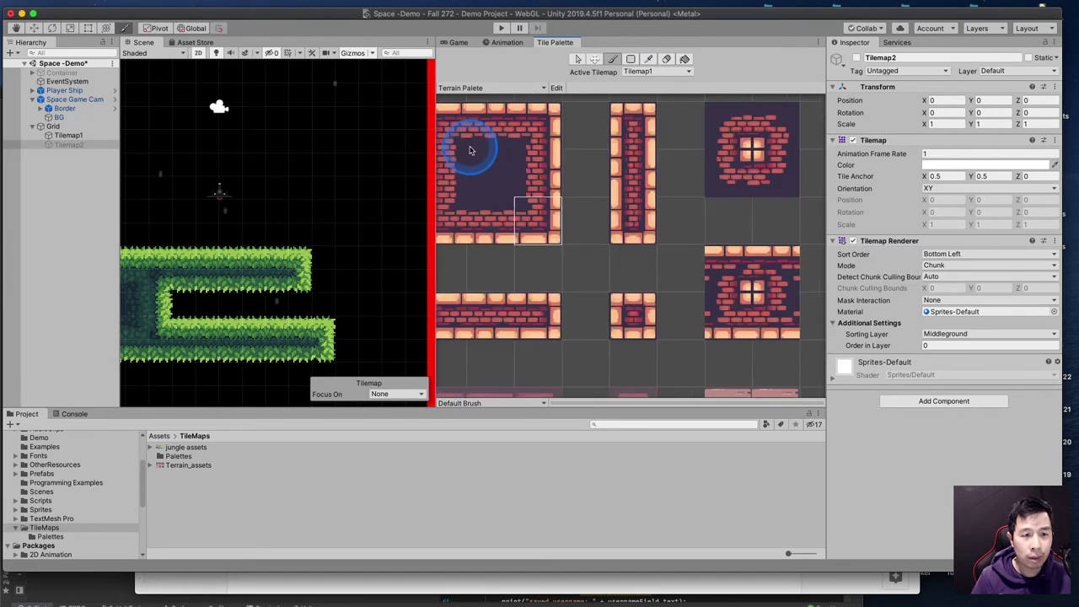
scroll(552, 218, down, 3)
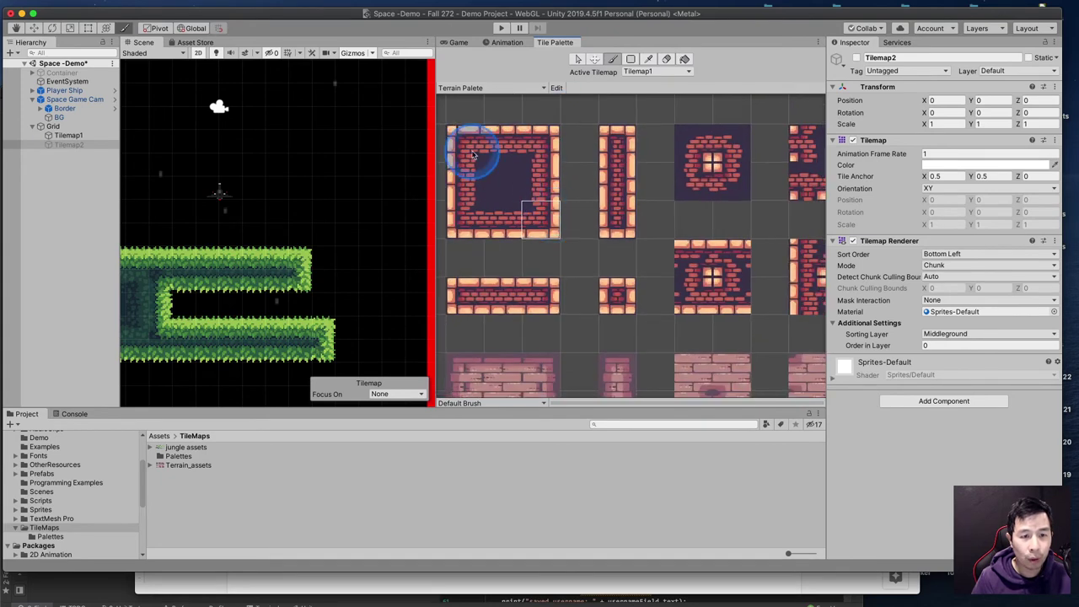
mouse_move(461, 141)
mouse_down()
mouse_move(501, 126)
mouse_move(500, 140)
mouse_move(472, 149)
mouse_move(487, 229)
mouse_move(540, 223)
mouse_up()
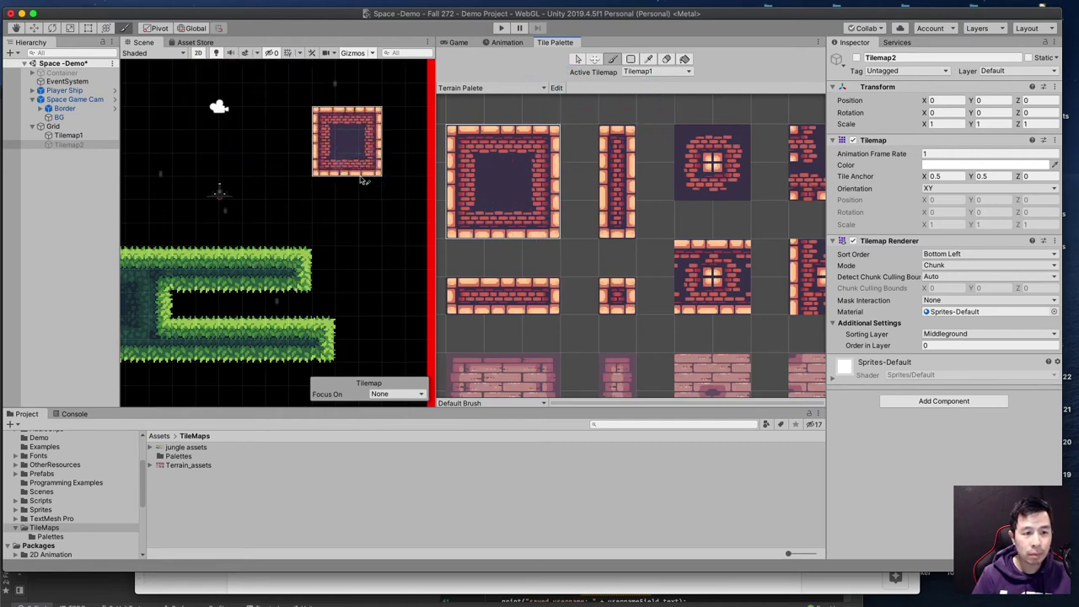
click(363, 180)
Extend the brick block's top edge rightward to the red border on Tilemap1 with the top-middle brick tile
click(613, 60)
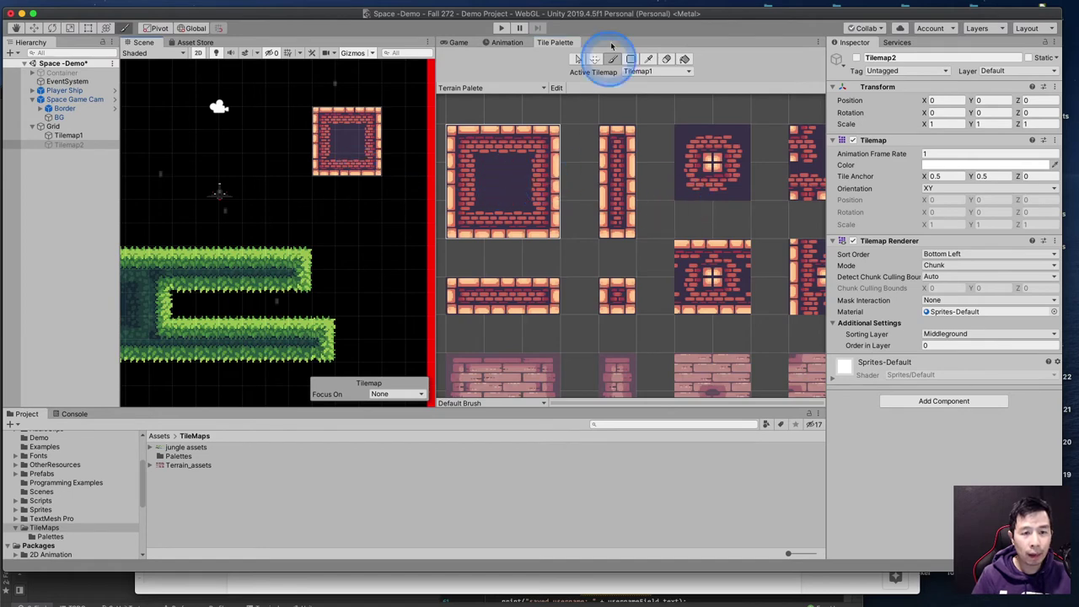
click(594, 60)
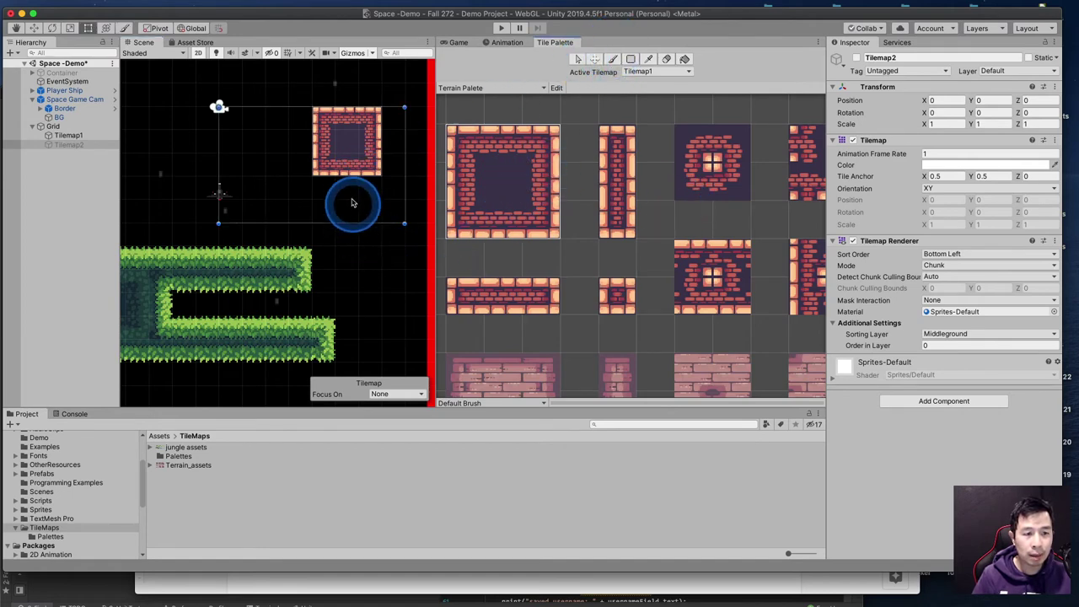
click(510, 127)
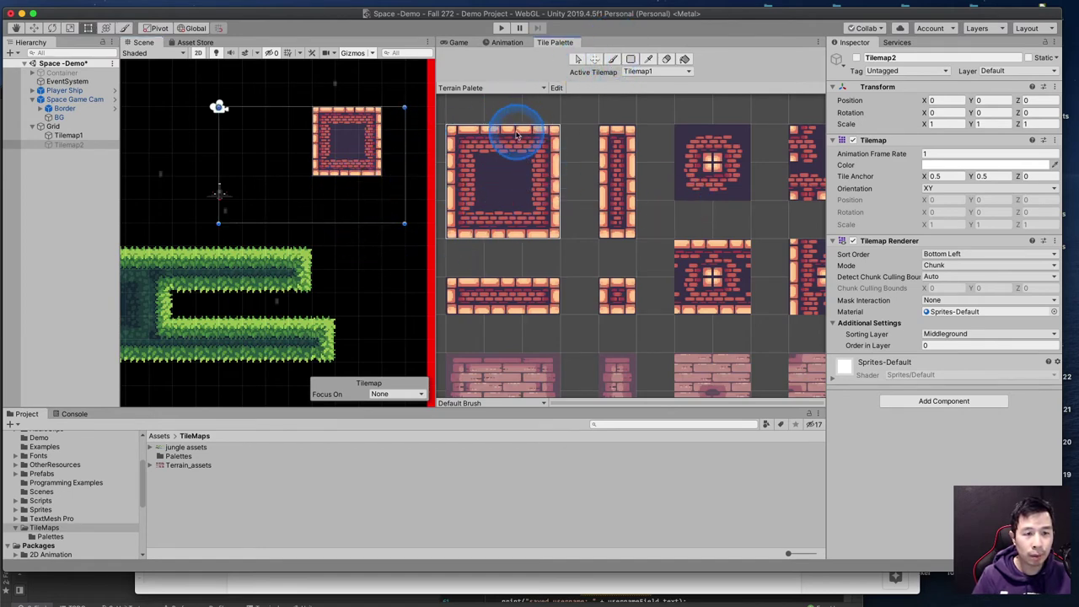
click(504, 140)
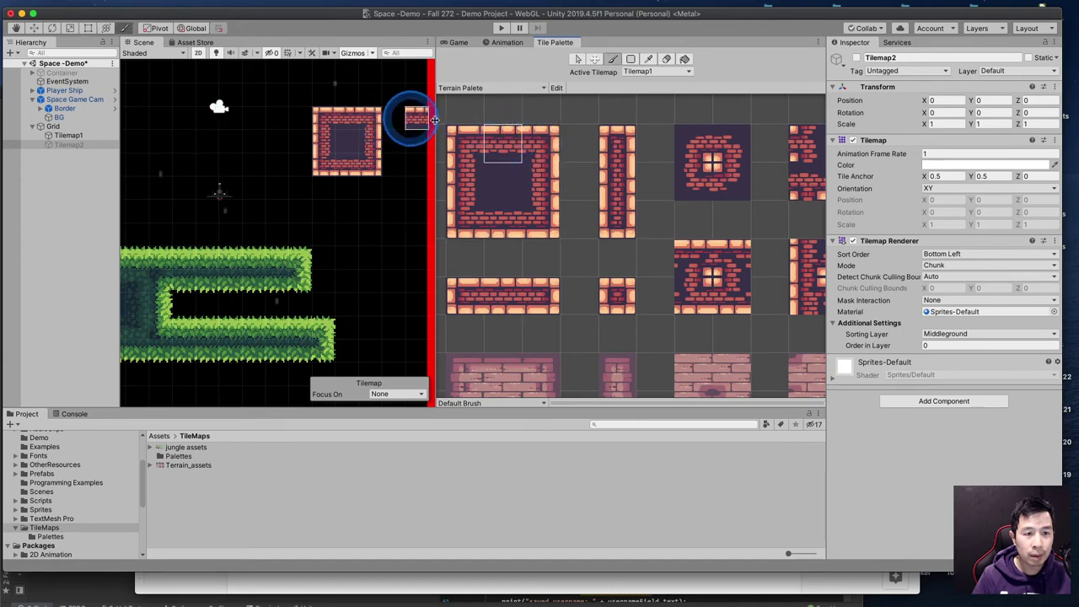
mouse_move(373, 123)
mouse_down()
mouse_move(431, 123)
mouse_move(415, 123)
mouse_move(431, 192)
mouse_up()
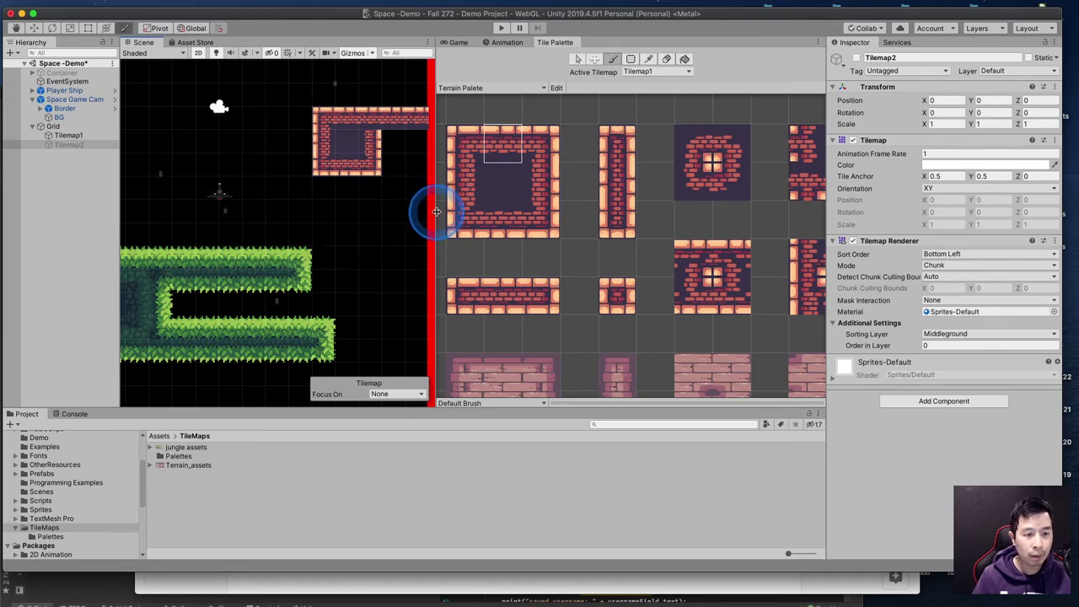
Continue the brick top edge two more tiles across and past the red border
click(16, 28)
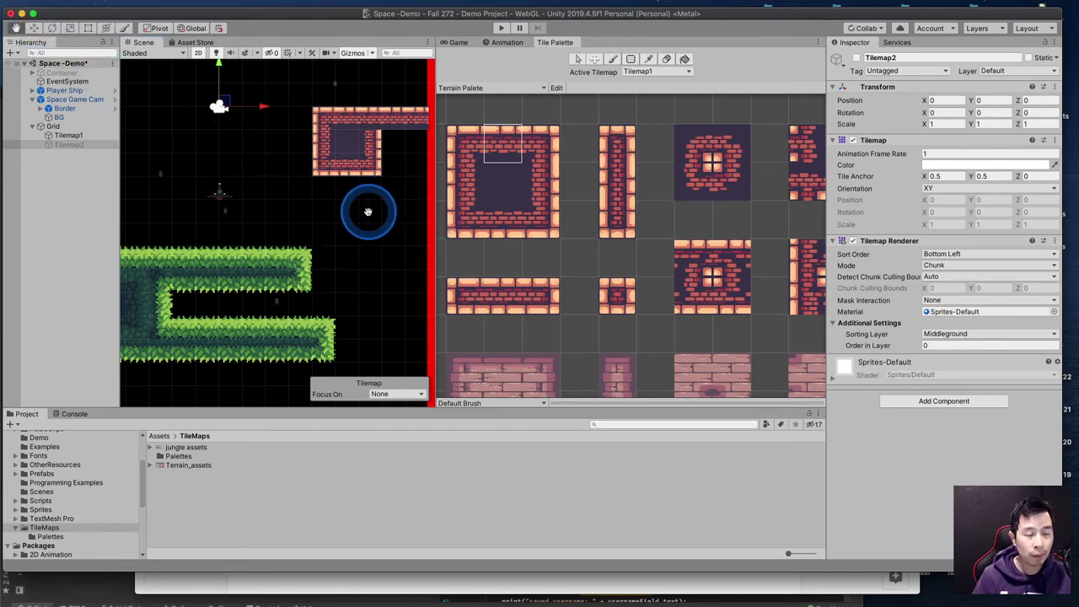
drag(368, 217, 231, 218)
click(528, 118)
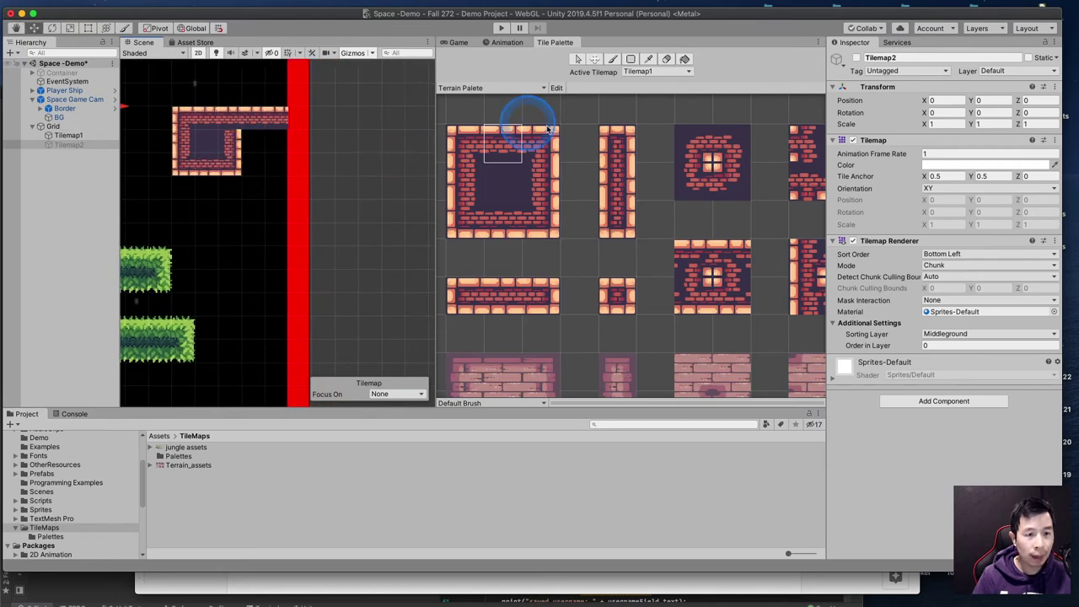
click(532, 136)
click(513, 139)
click(309, 120)
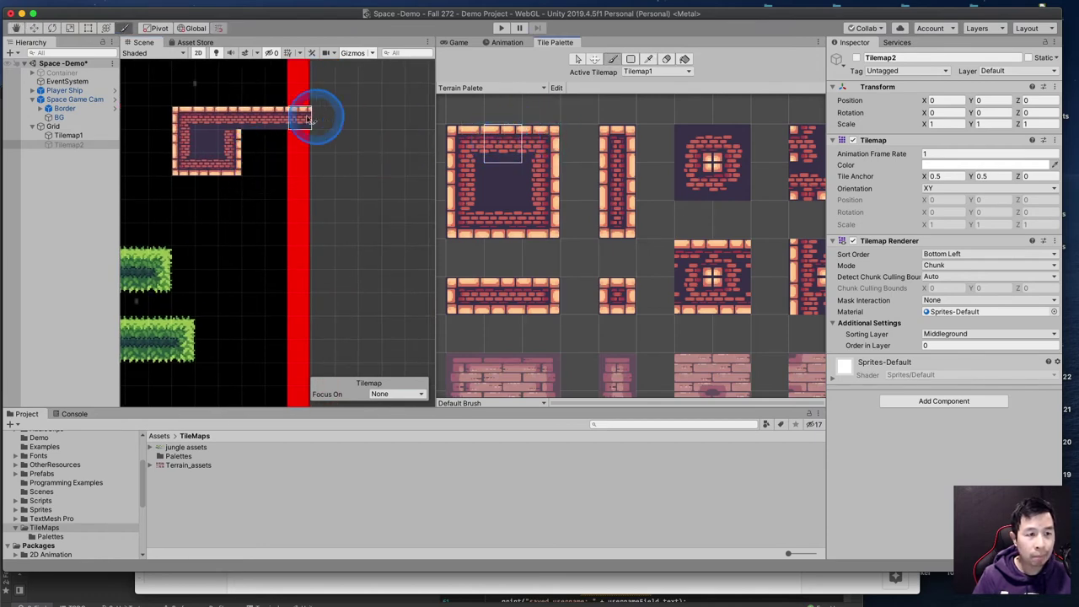
click(325, 118)
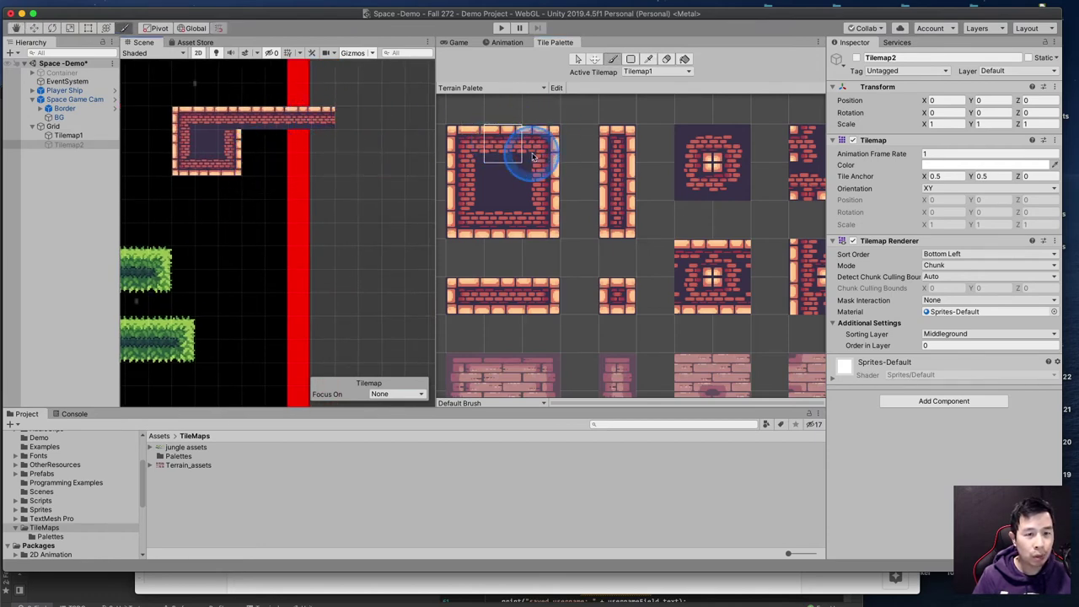
Extend the brick block's left edge two tiles downward with the left-middle brick tile, replacing its bottom-left corner
click(246, 175)
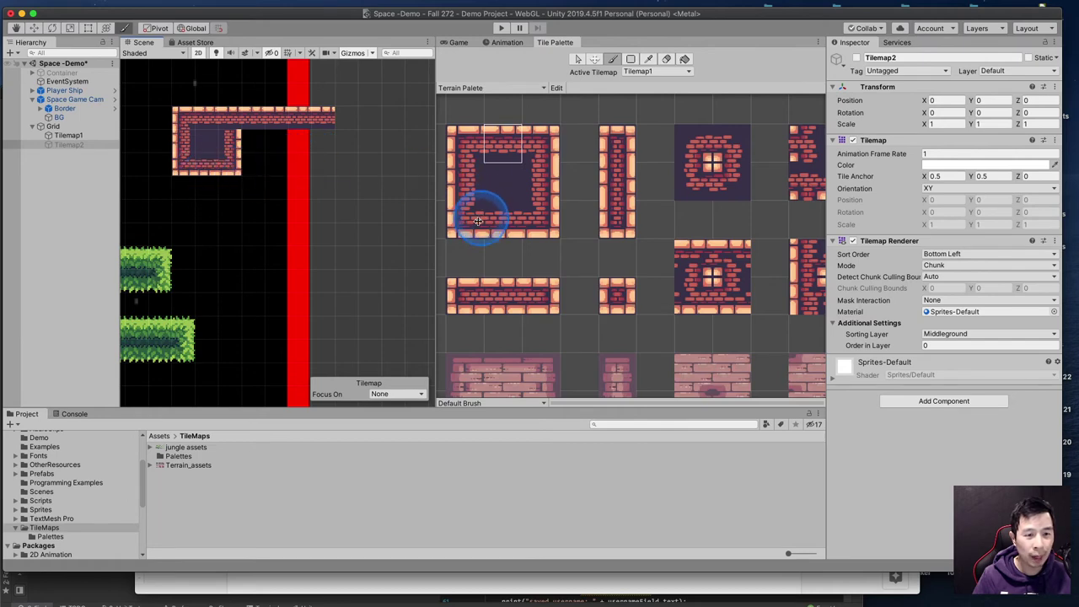
click(465, 182)
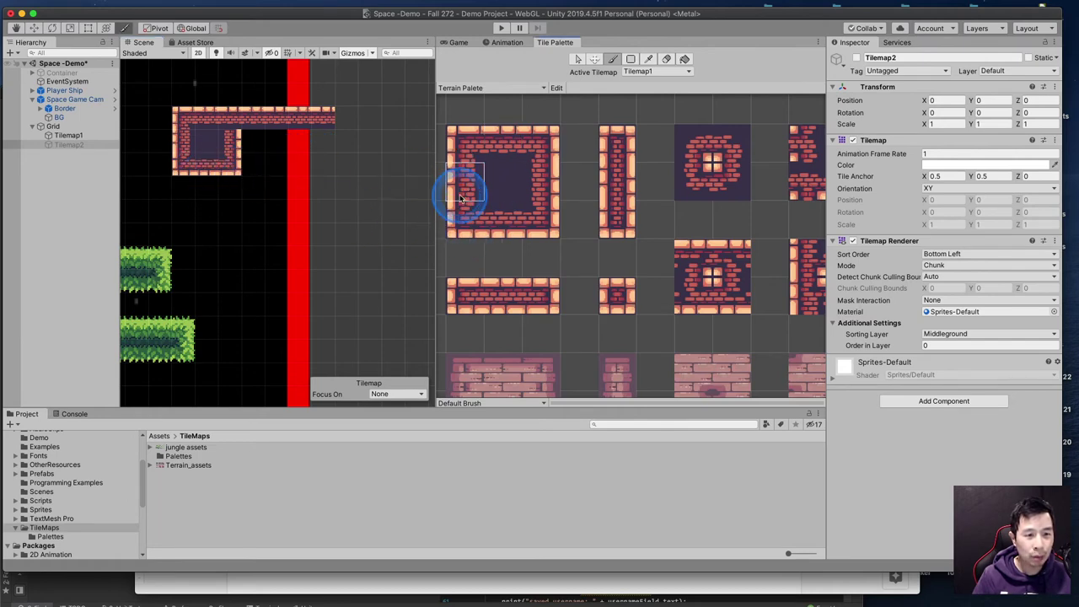
mouse_move(193, 189)
mouse_down()
mouse_move(193, 163)
mouse_move(191, 215)
mouse_up()
click(449, 223)
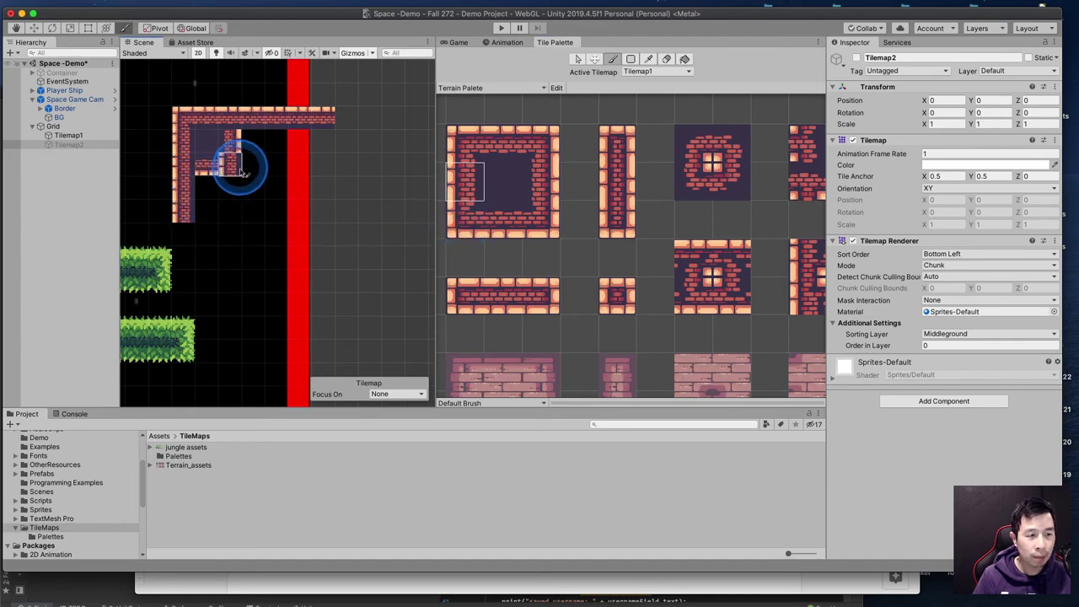
Erase the leftover inner, right-edge and bottom-edge tiles of the brick block on Tilemap1, keeping its top and left edges
click(666, 58)
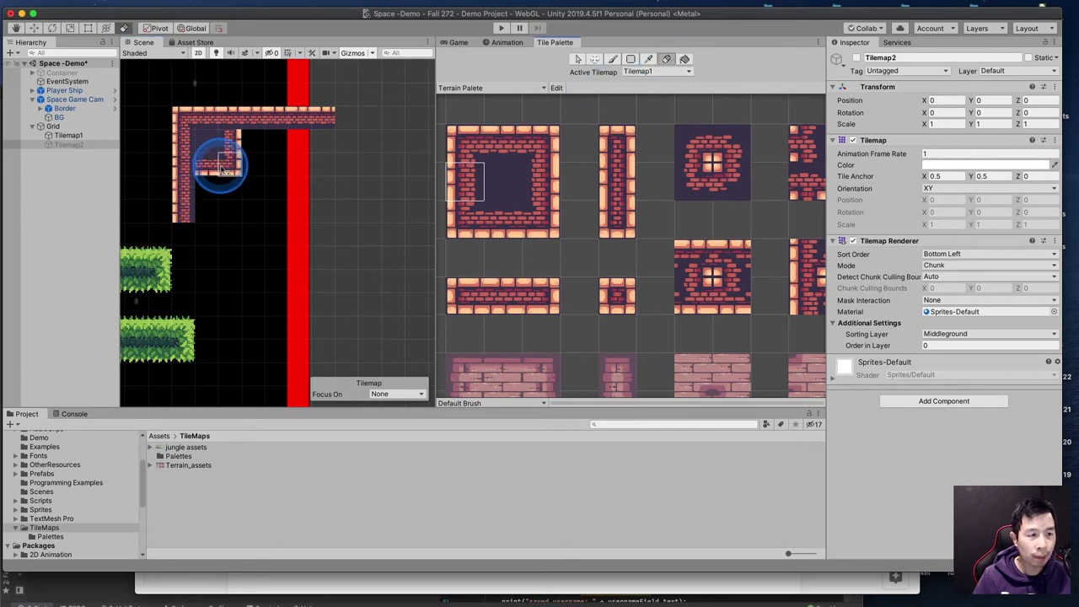
mouse_move(222, 171)
mouse_down()
mouse_move(234, 138)
mouse_move(213, 150)
mouse_up()
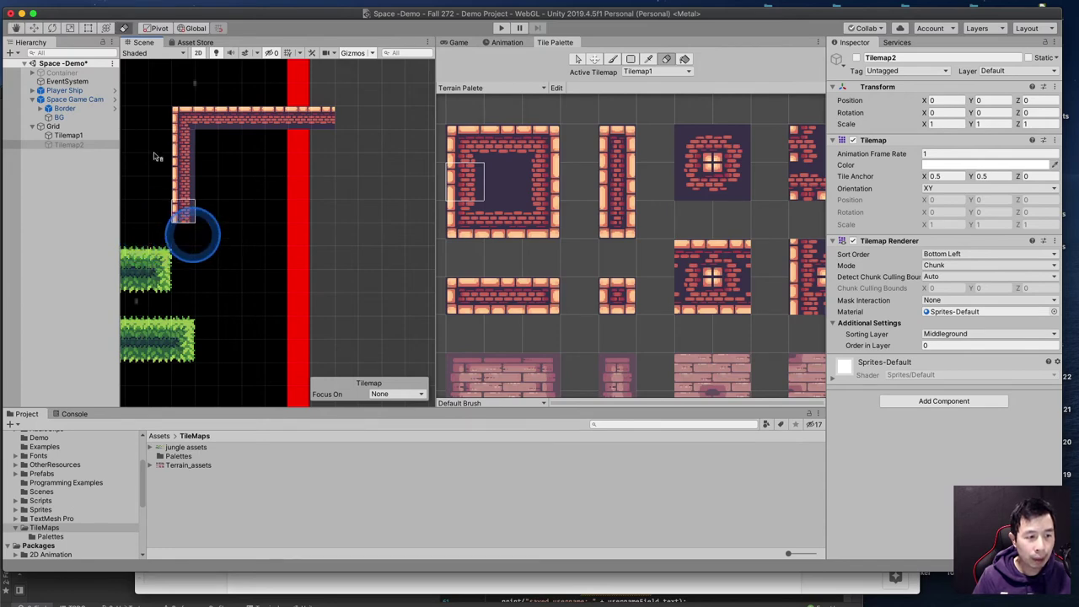
Examine Tilemap1's collider outlines around the brick wall's lower end and review its Tilemap Collider 2D settings
click(12, 28)
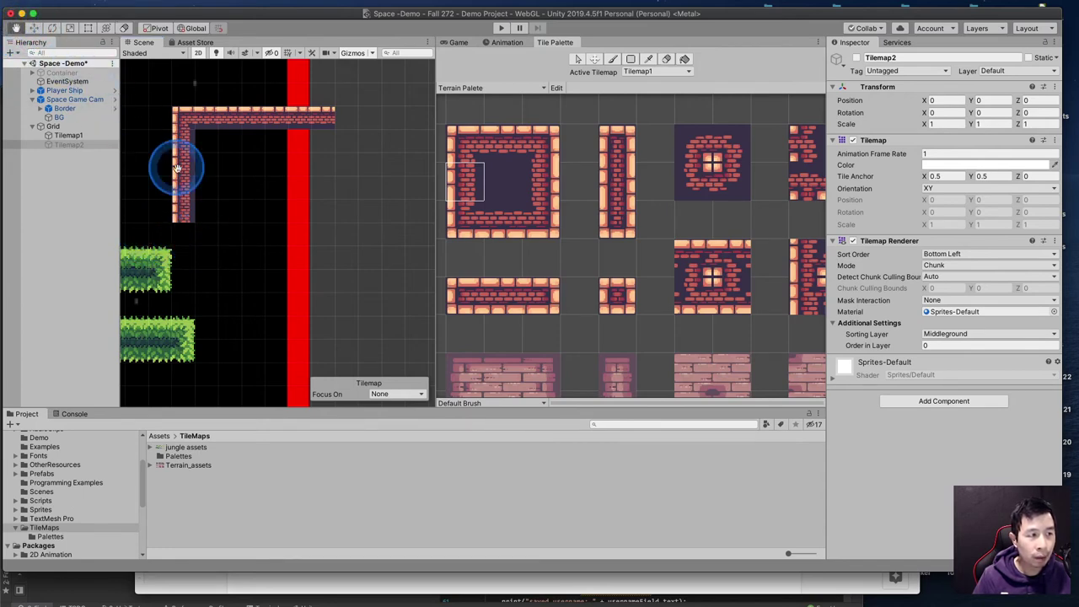
drag(174, 169, 417, 161)
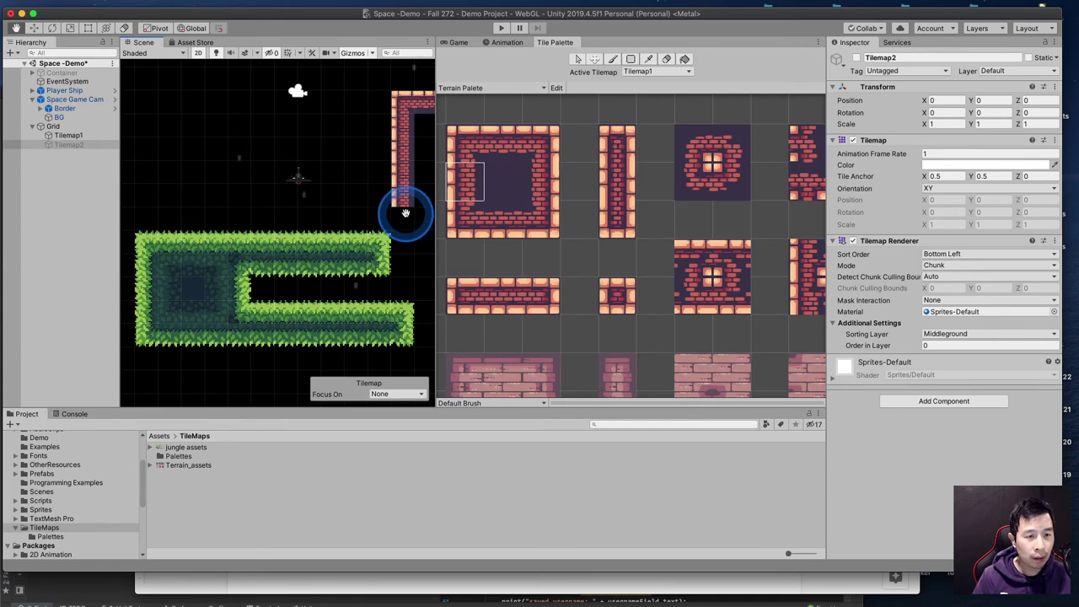
scroll(404, 211, up, 5)
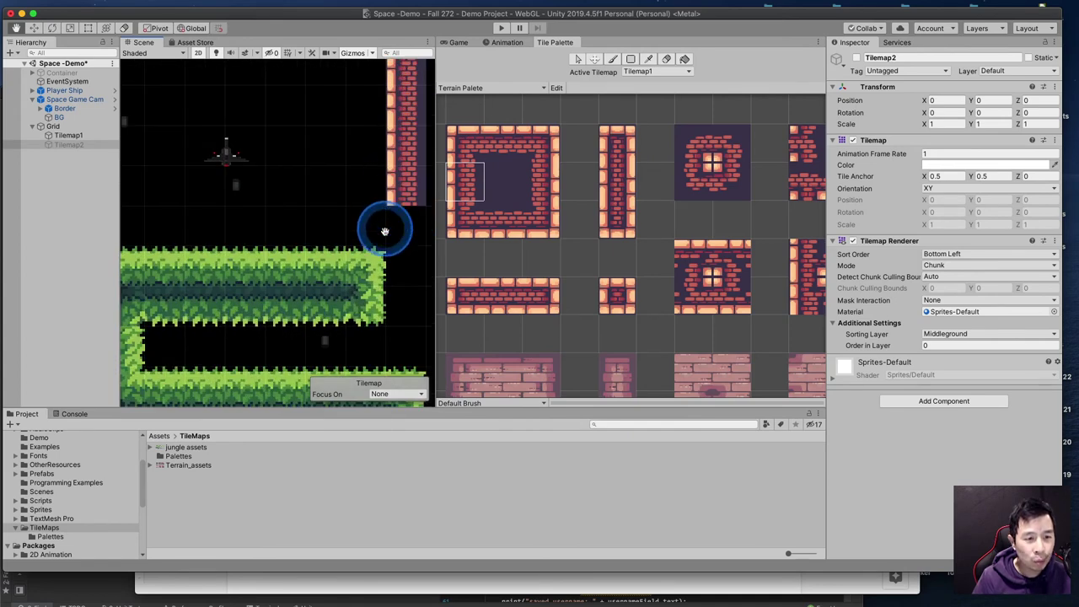
drag(361, 221, 223, 209)
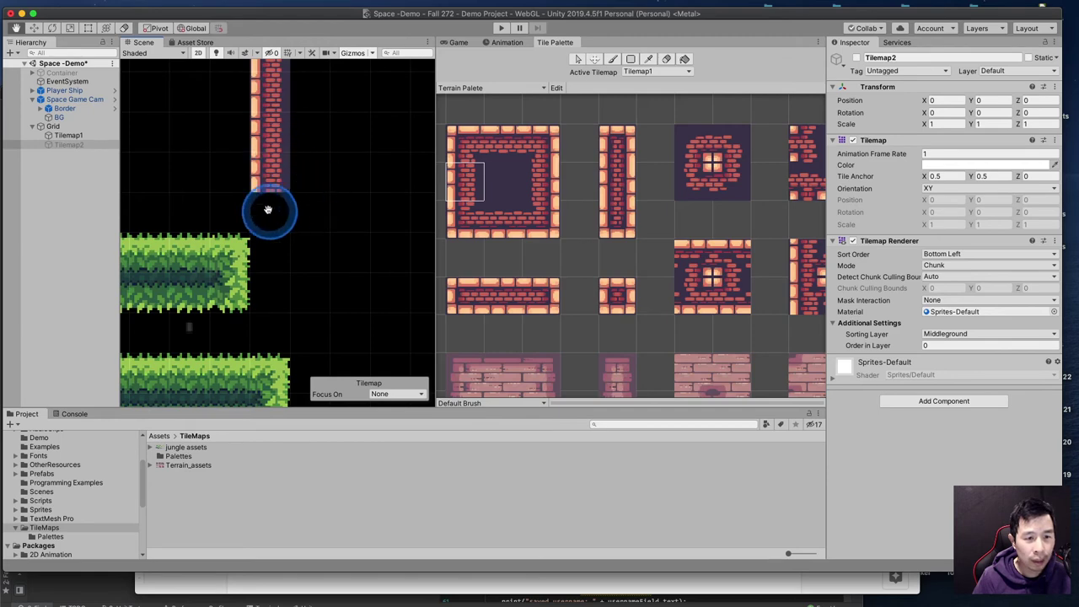
click(71, 135)
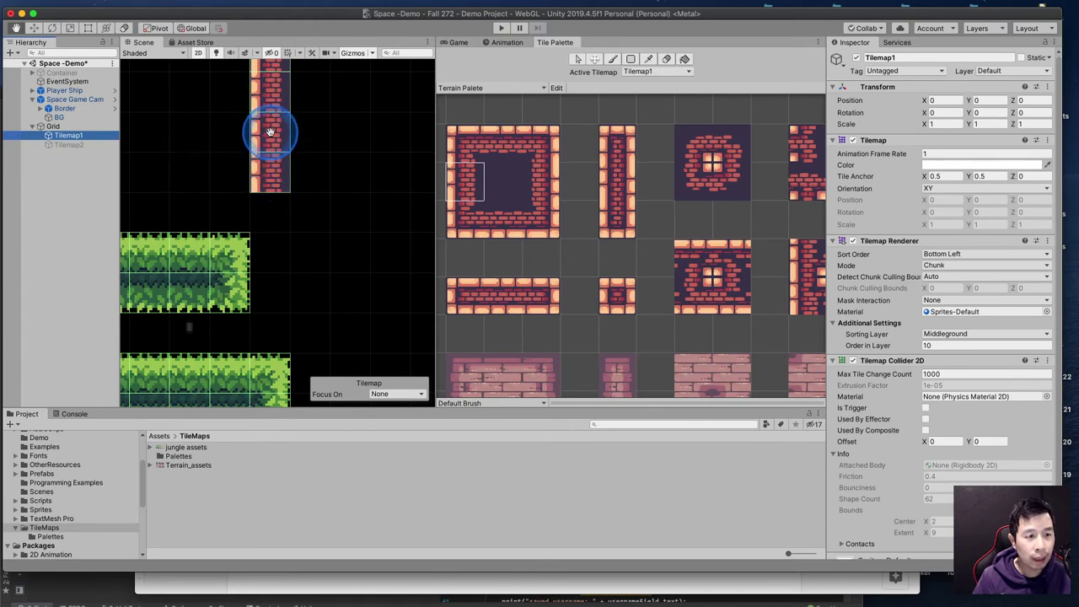
scroll(275, 131, up, 2)
scroll(275, 132, up, 1)
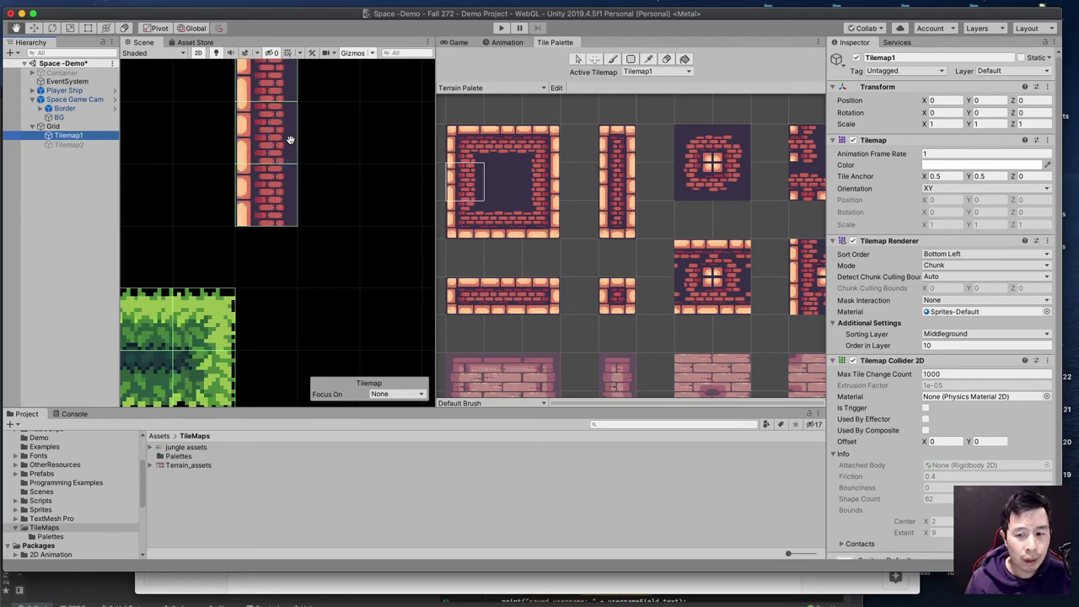
scroll(916, 441, down, 2)
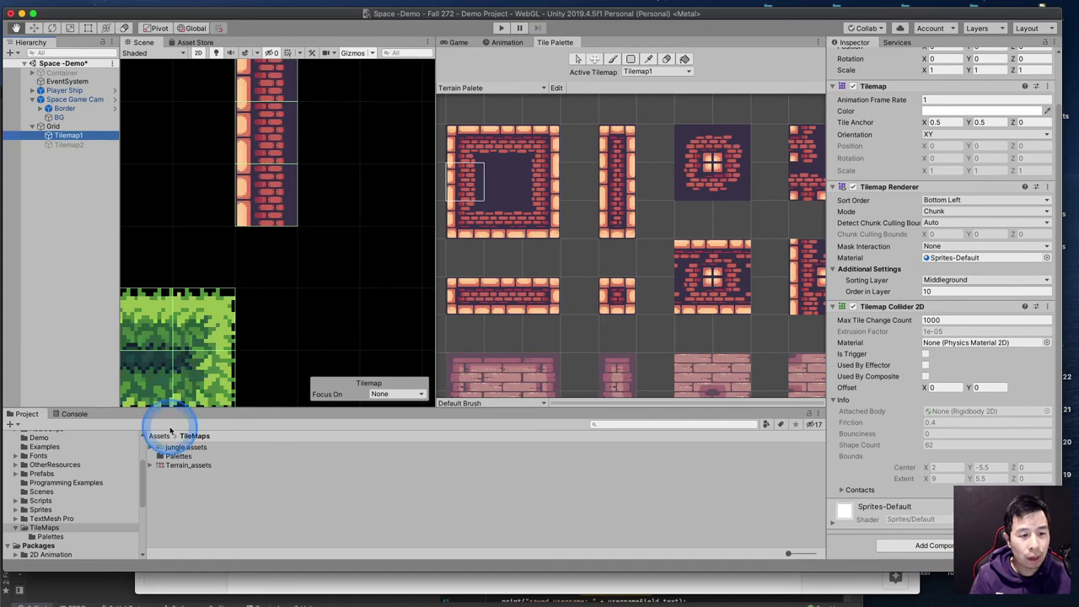
Inspect the tile properties of the left-middle brick tile in the Terrain Palette
click(477, 175)
click(578, 60)
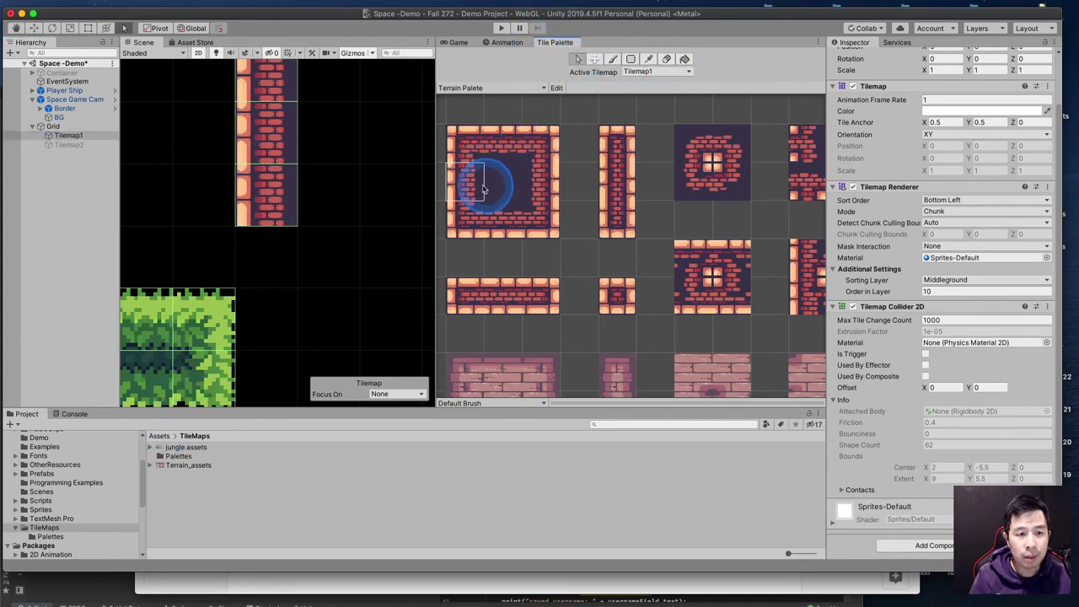
click(472, 175)
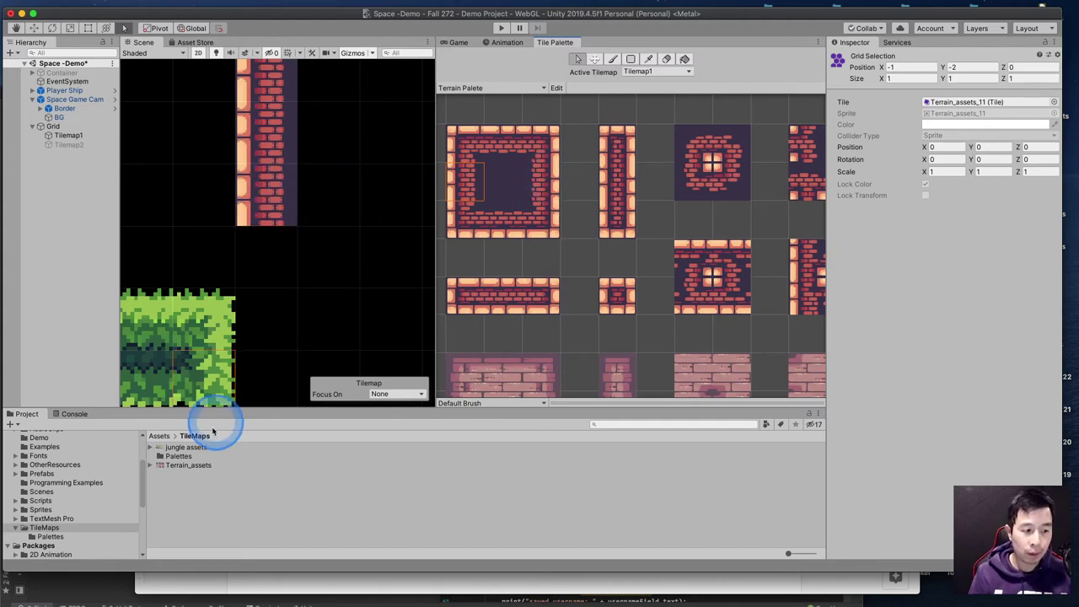
click(179, 466)
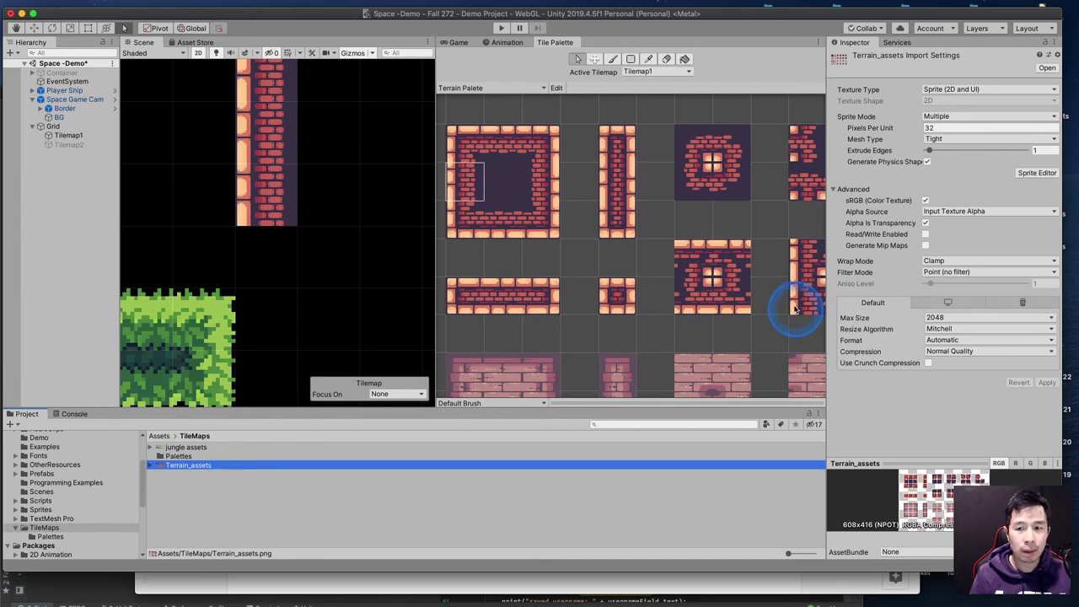
click(1037, 172)
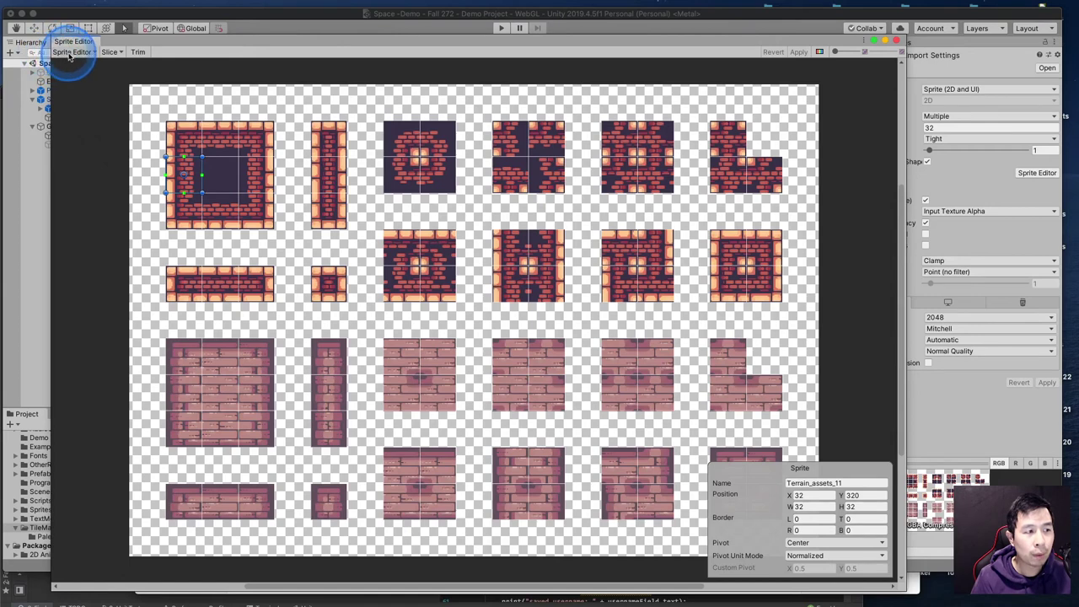
click(157, 144)
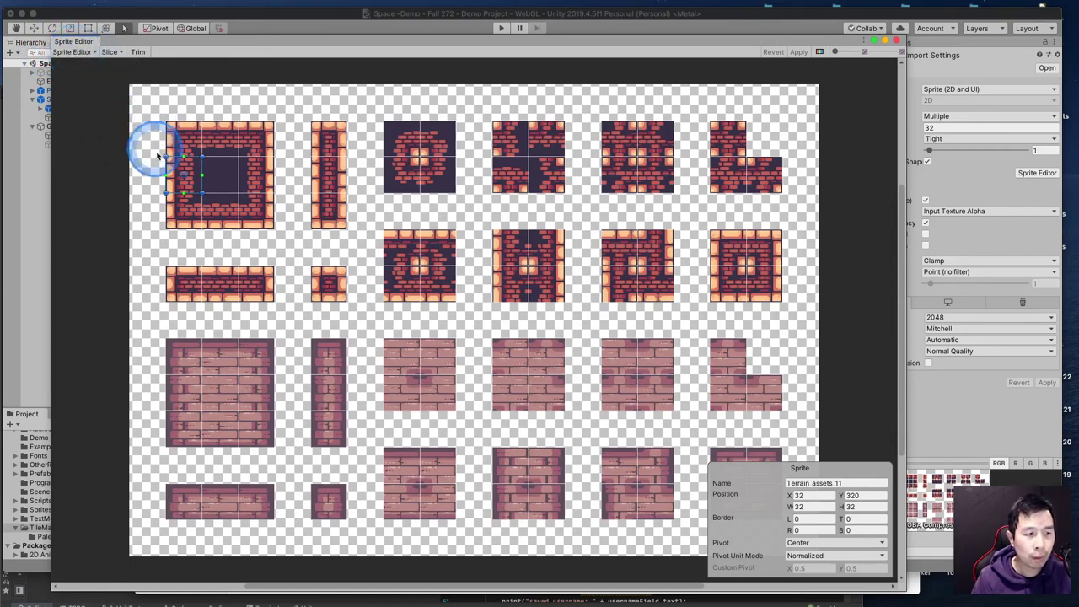
click(134, 81)
click(80, 54)
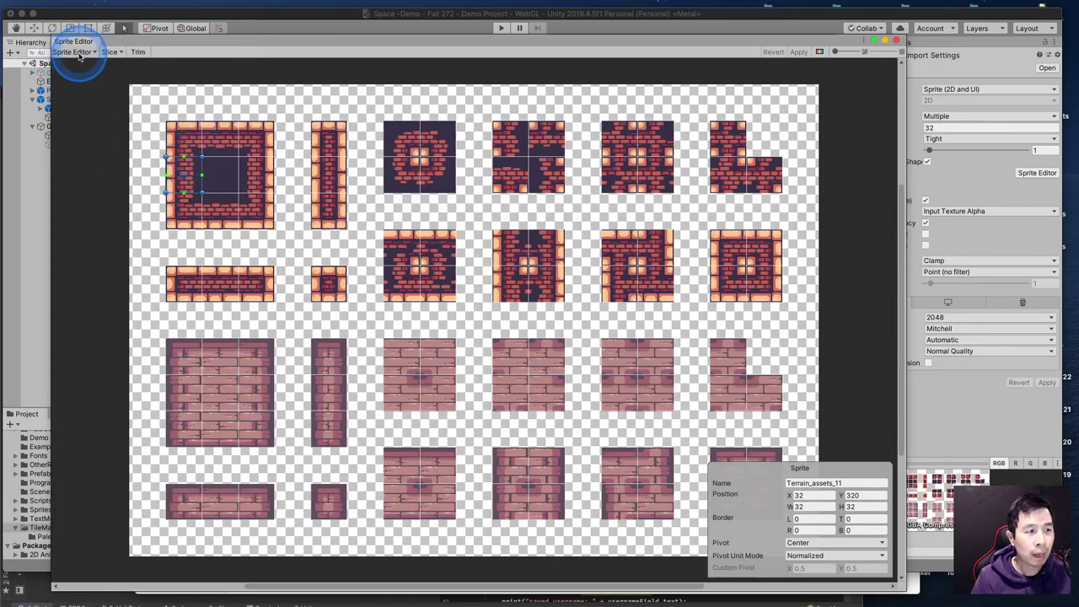
click(50, 56)
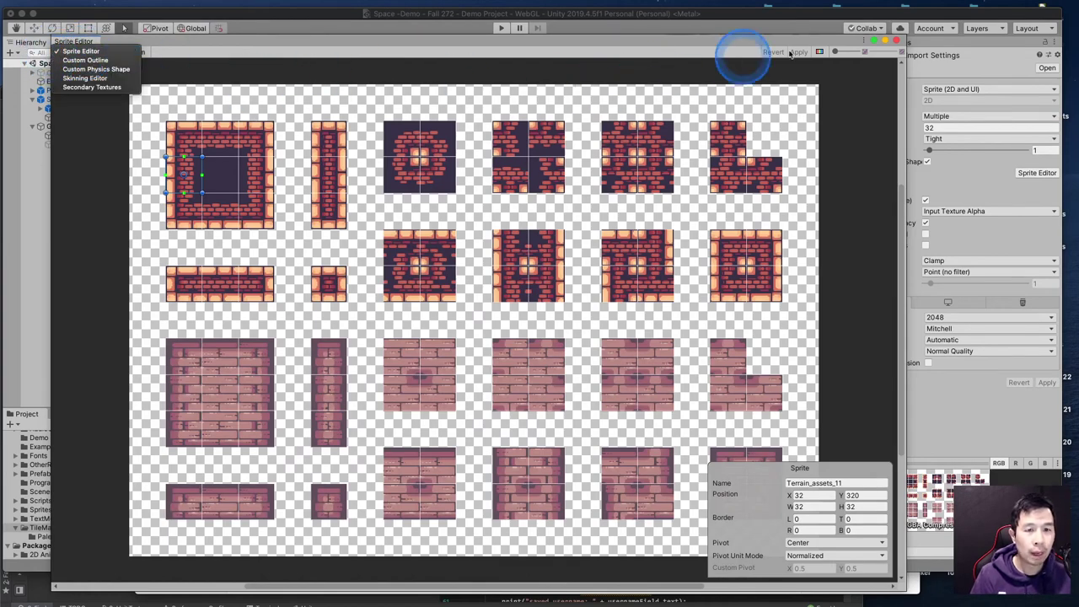
click(894, 41)
click(894, 40)
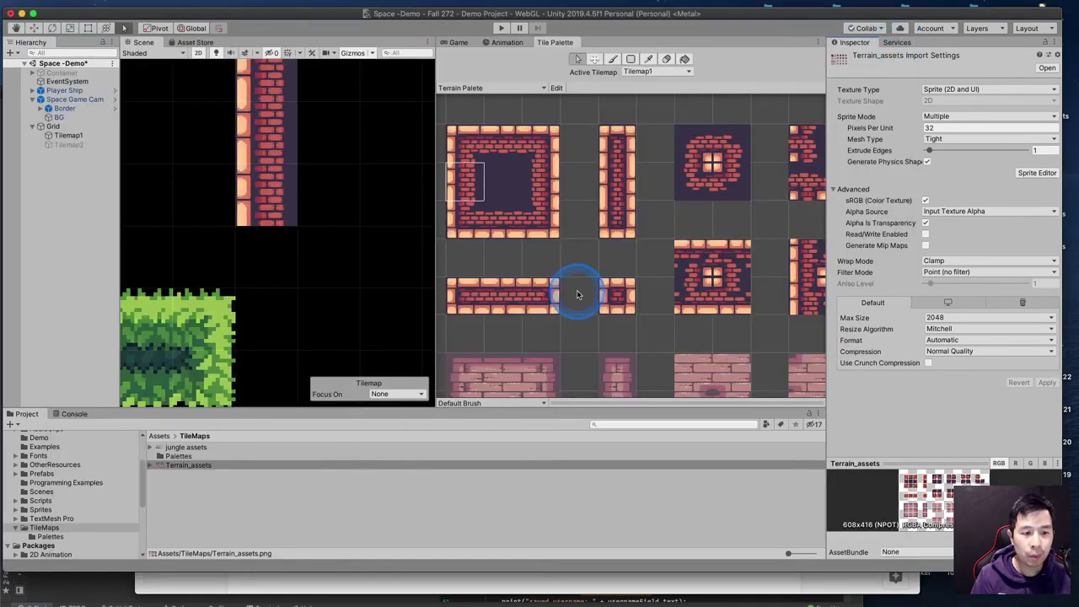
Open the Terrain_assets sprite sheet in the Sprite Editor and switch it to Custom Physics Shape editing
click(213, 467)
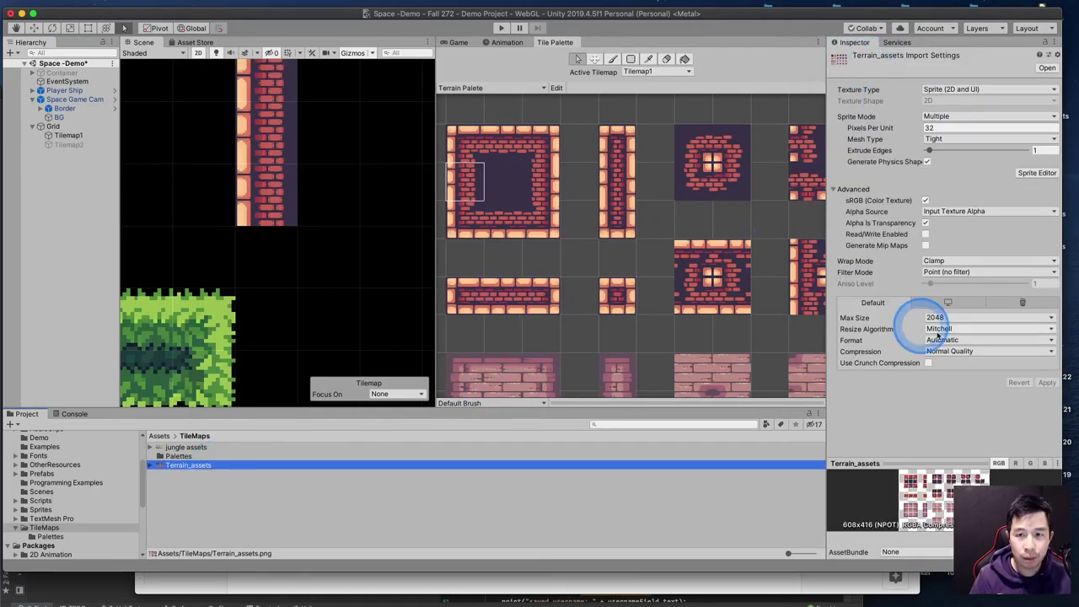
click(1034, 173)
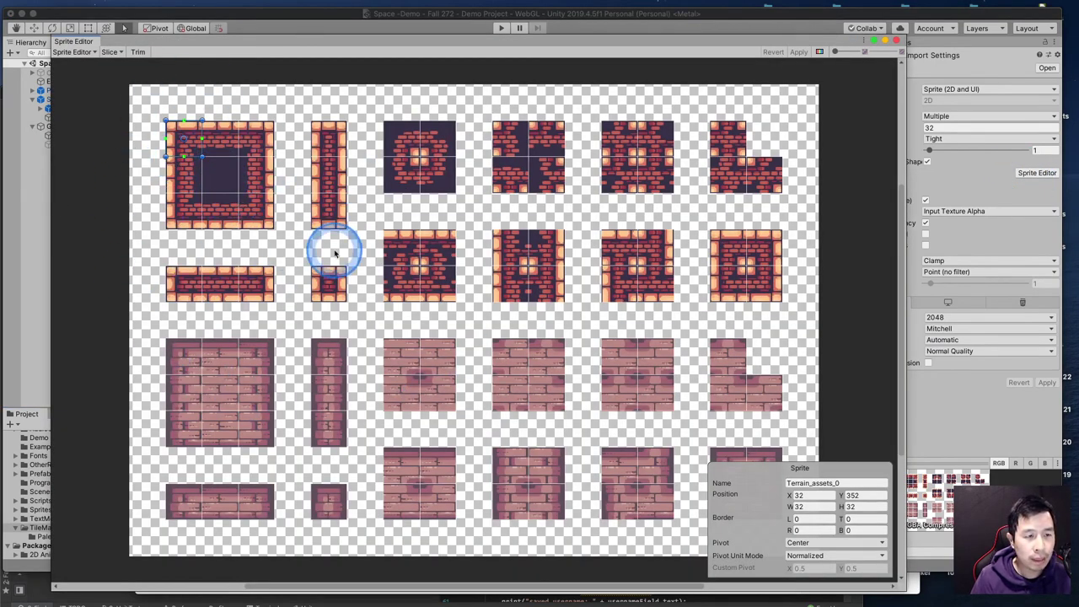
click(85, 51)
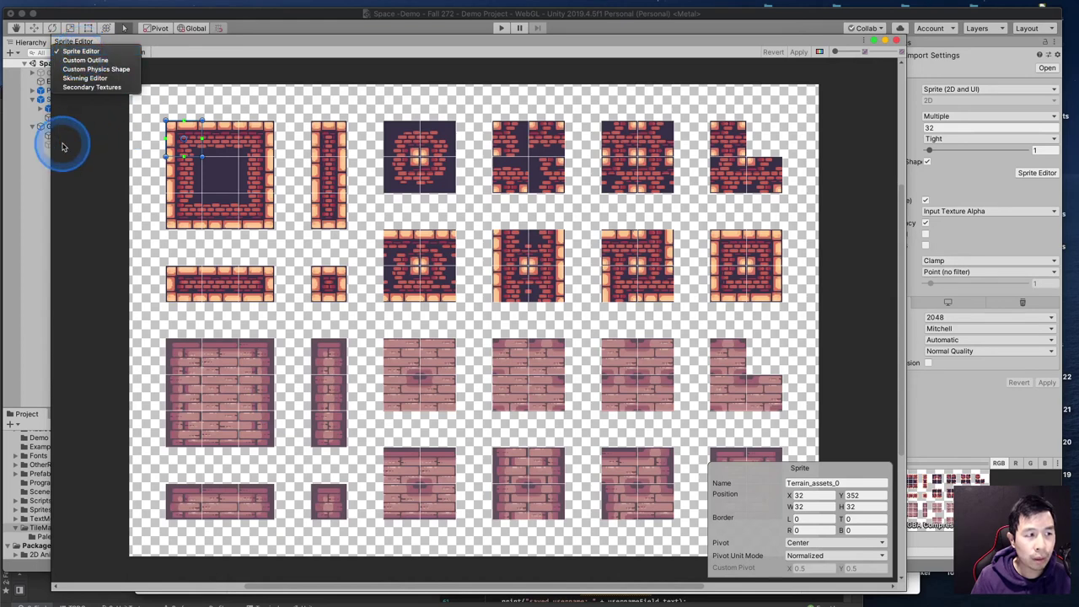
click(74, 53)
click(78, 54)
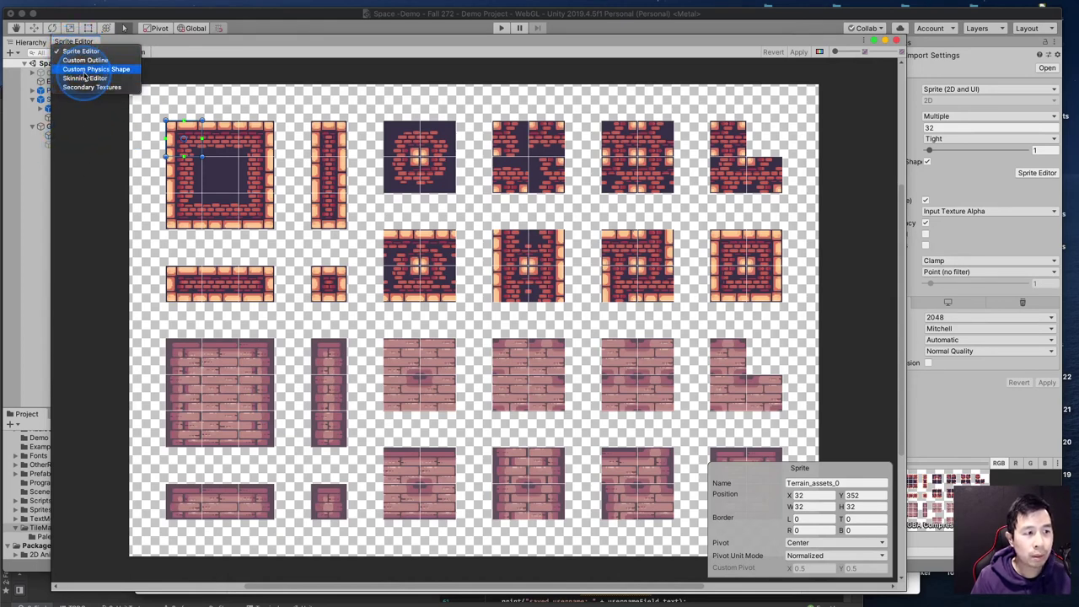
click(84, 74)
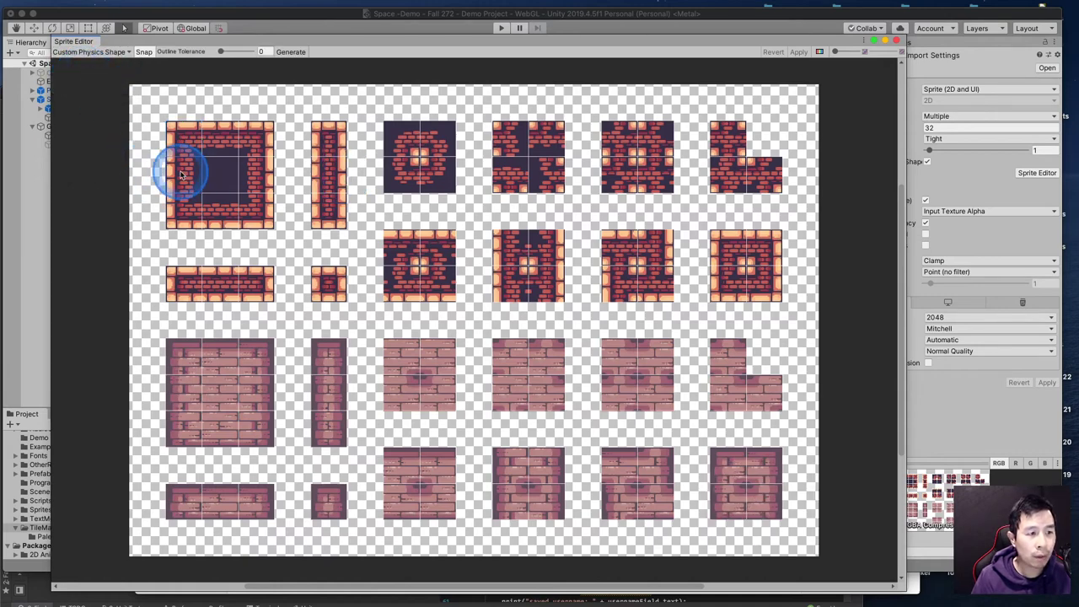
Generate a physics shape for the top-left brick corner sprite and reshape it into an L following the light stone border
scroll(172, 145, up, 3)
scroll(179, 145, up, 2)
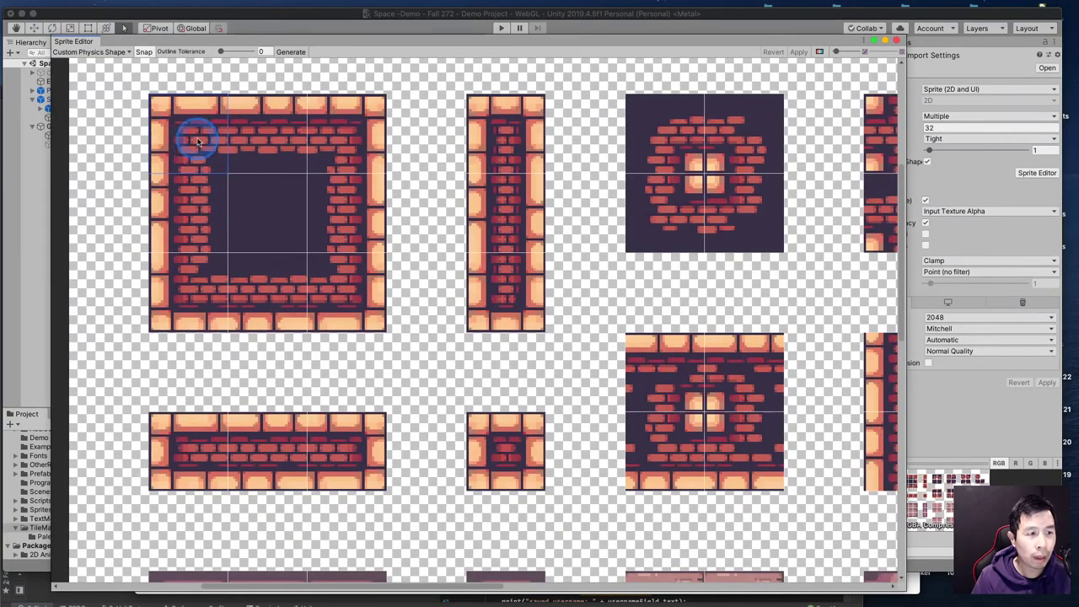
click(290, 52)
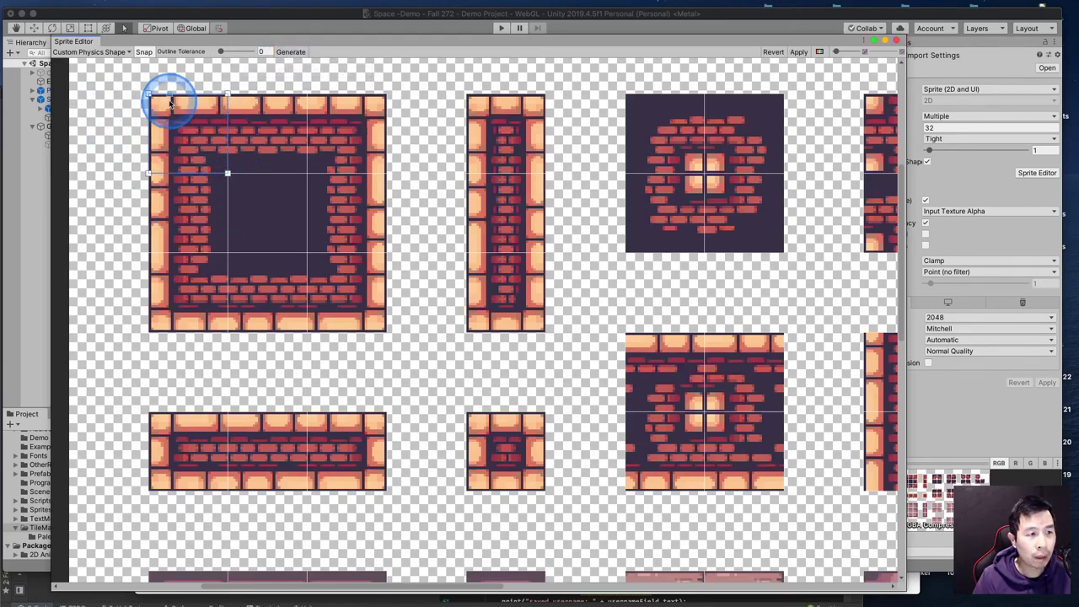
drag(170, 103, 187, 123)
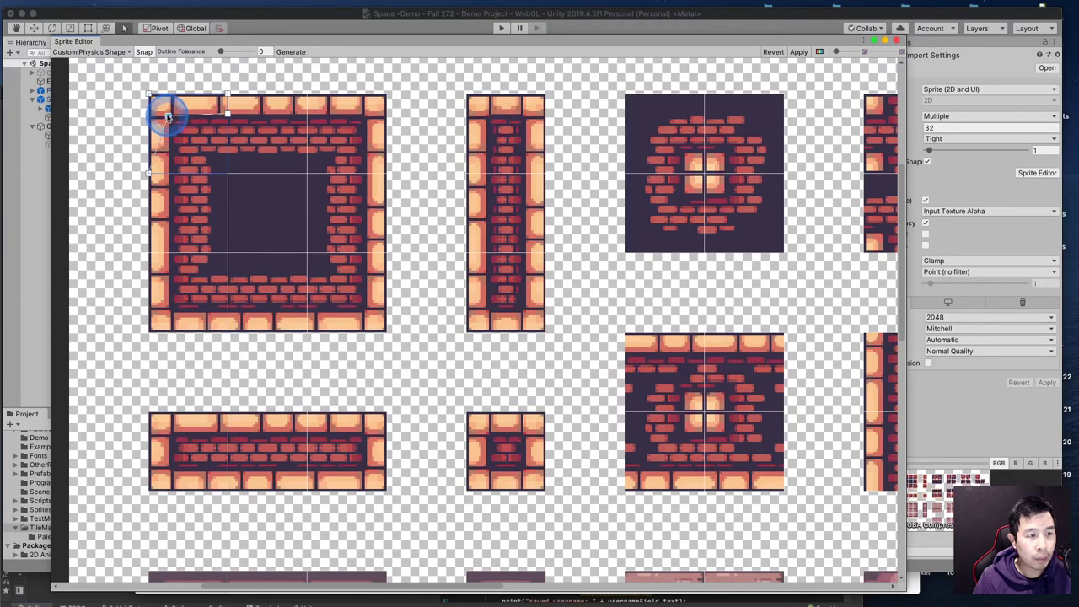
mouse_move(169, 116)
mouse_down()
mouse_move(164, 140)
mouse_move(211, 134)
mouse_move(171, 167)
mouse_move(168, 113)
mouse_up()
Generate a physics shape for the left-middle brick sprite and narrow it to the light stone strip on its outer edge
click(170, 170)
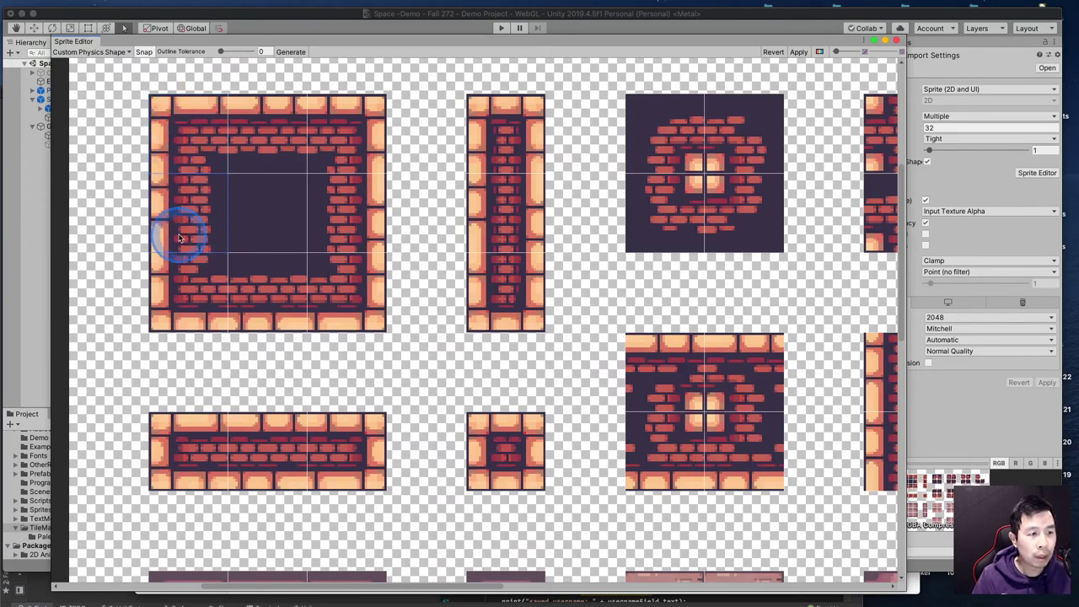
click(291, 52)
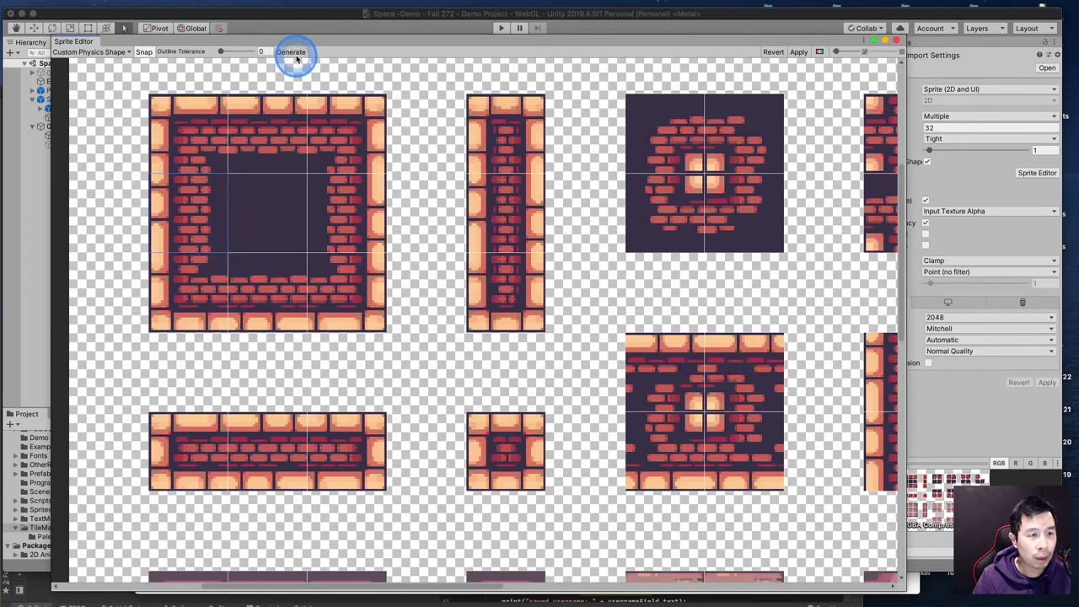
click(285, 52)
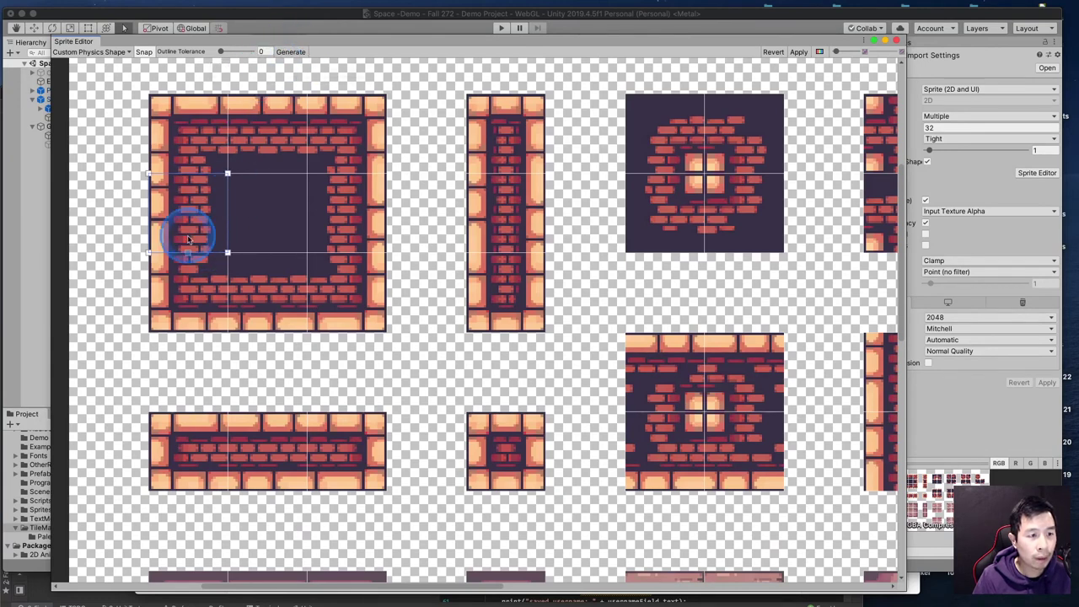
drag(227, 175, 174, 174)
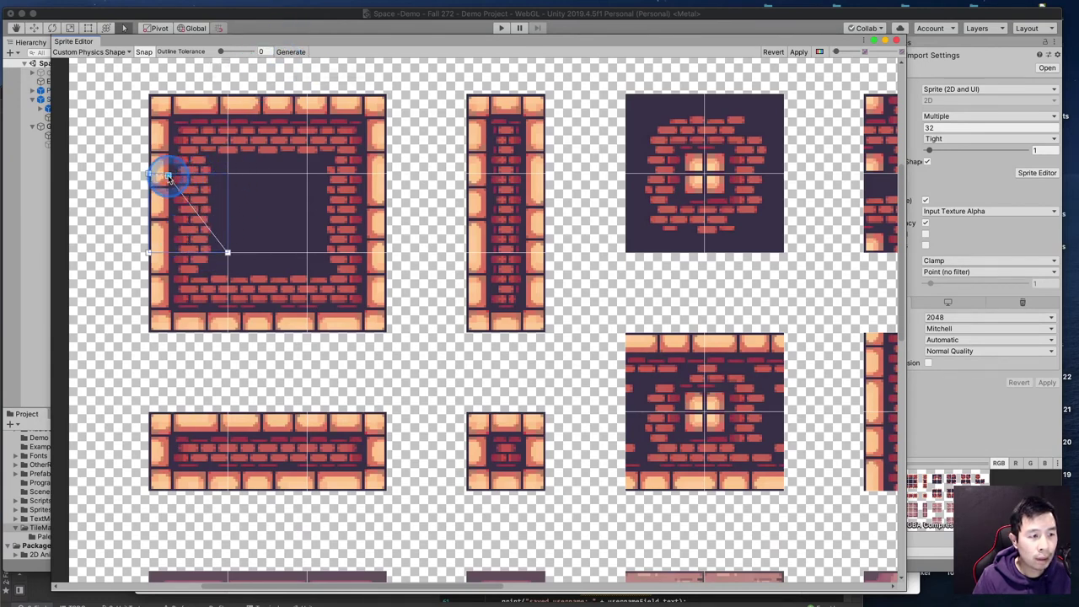
click(226, 254)
drag(227, 253, 175, 255)
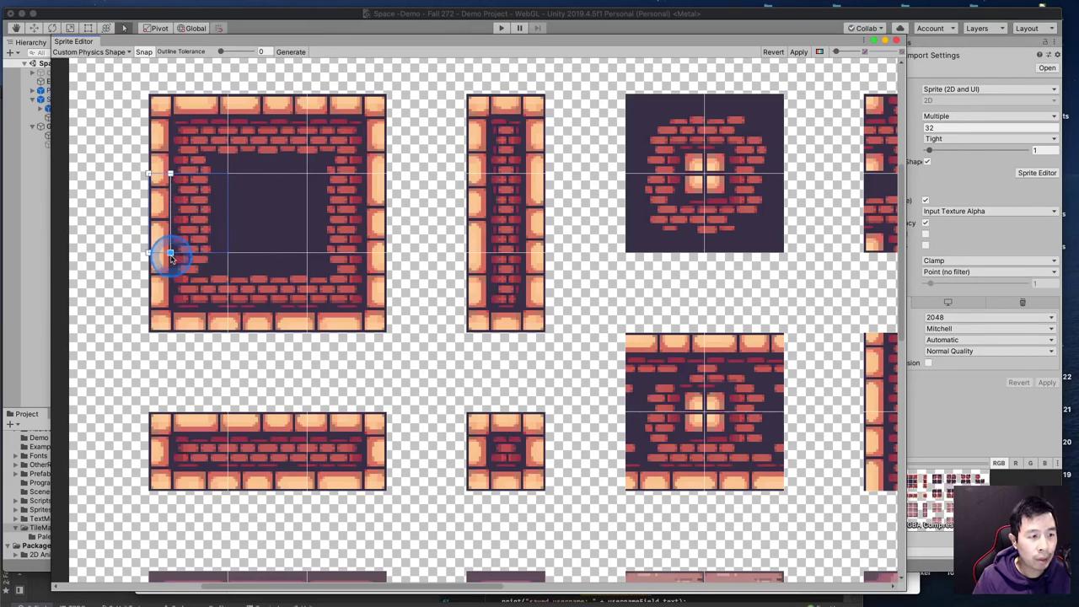
Generate a physics shape for the bottom-left brick corner sprite and reshape it into an L along its outer stone border
click(181, 303)
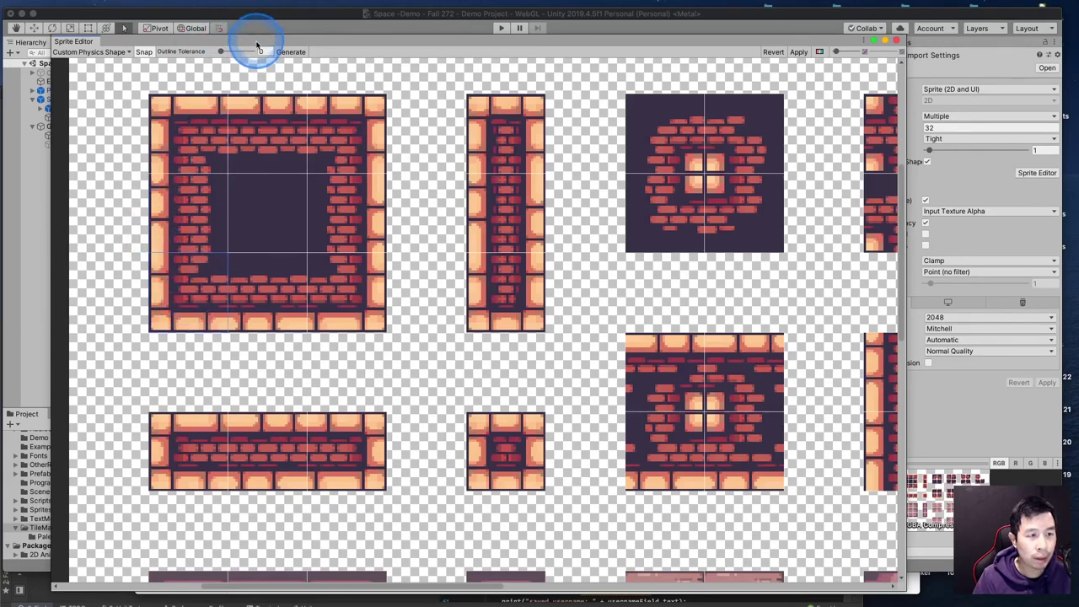
click(291, 51)
click(221, 275)
drag(227, 253, 169, 256)
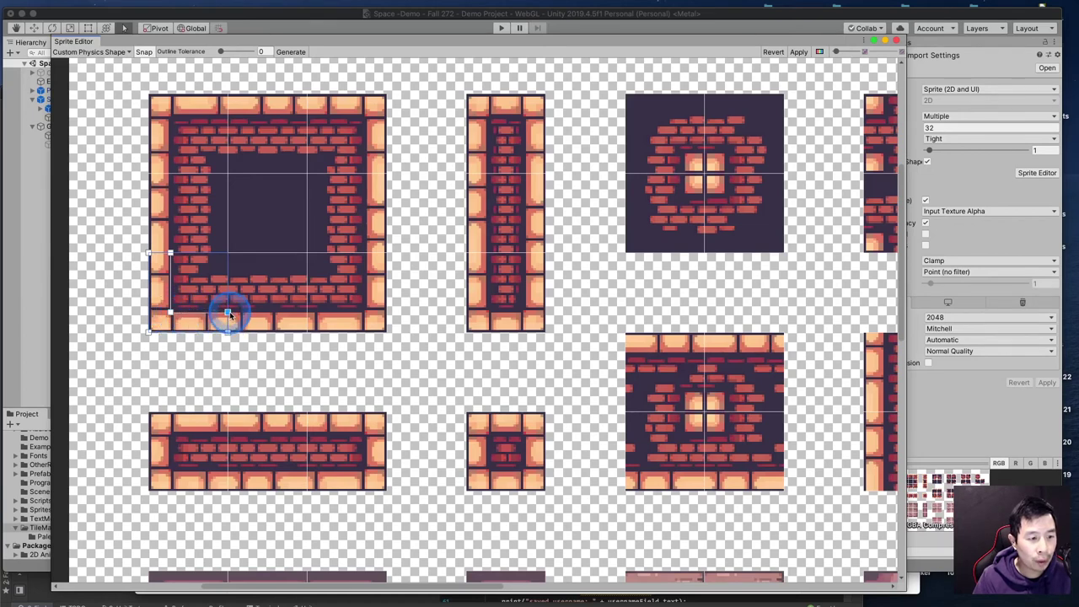
click(228, 312)
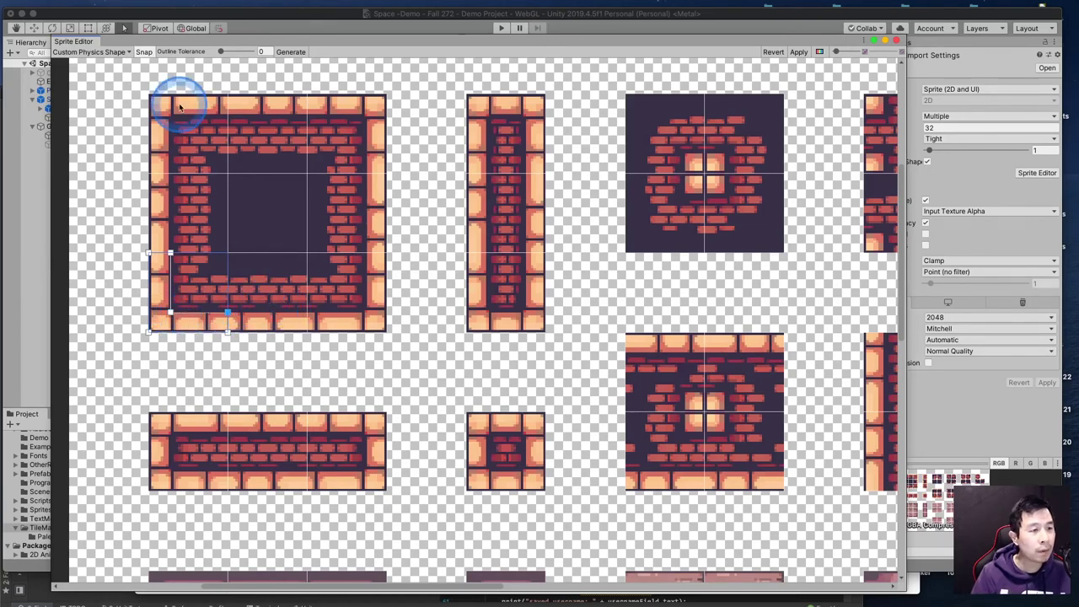
Generate a physics shape for the top-middle brick sprite and narrow it to the light stone strip along its outer edge
key(Delete)
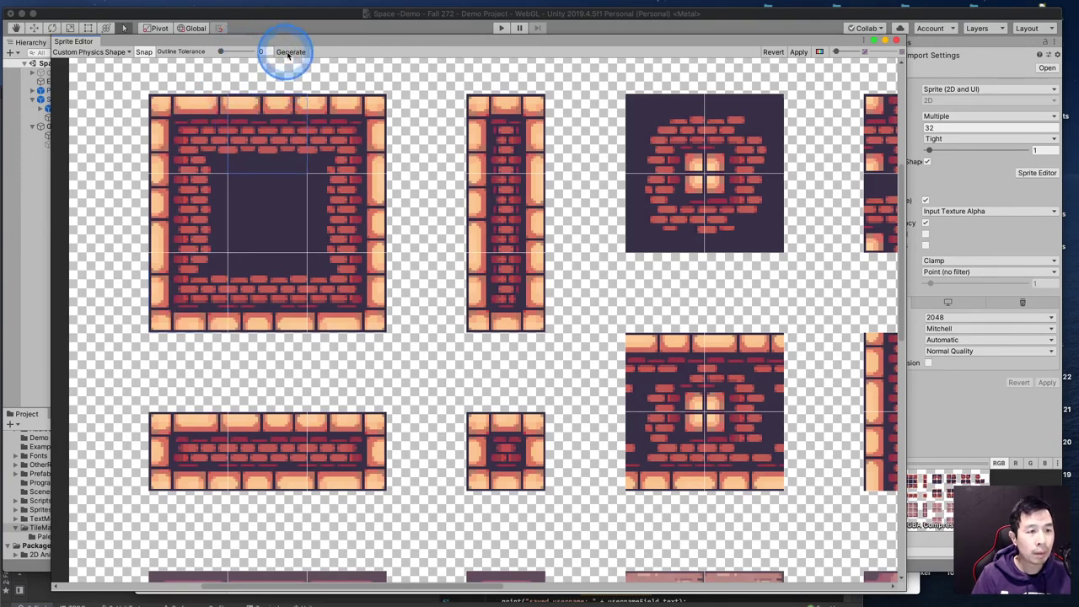
drag(228, 93, 312, 127)
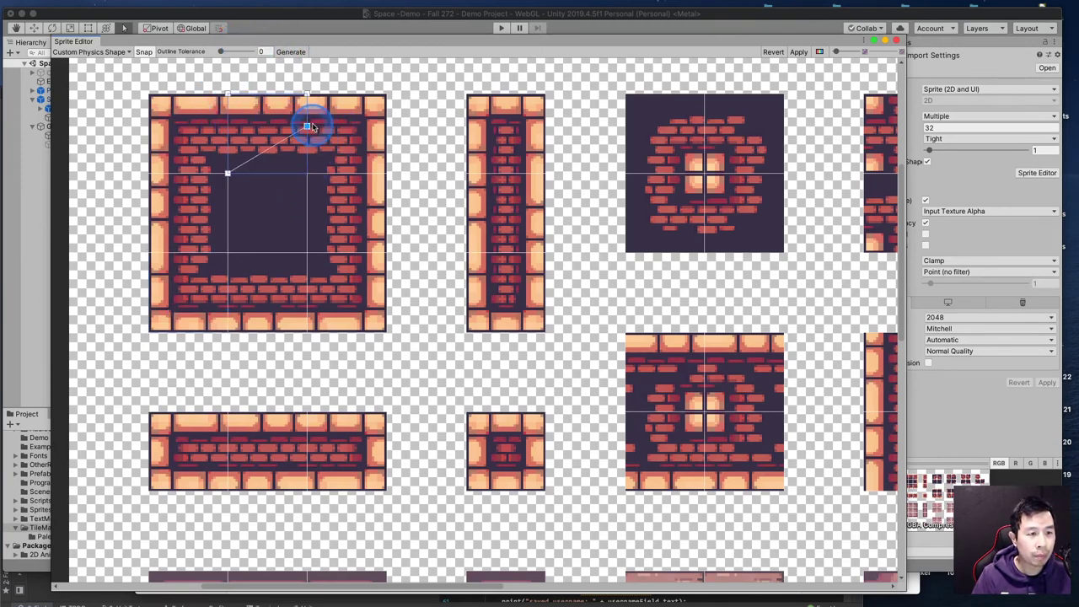
click(228, 154)
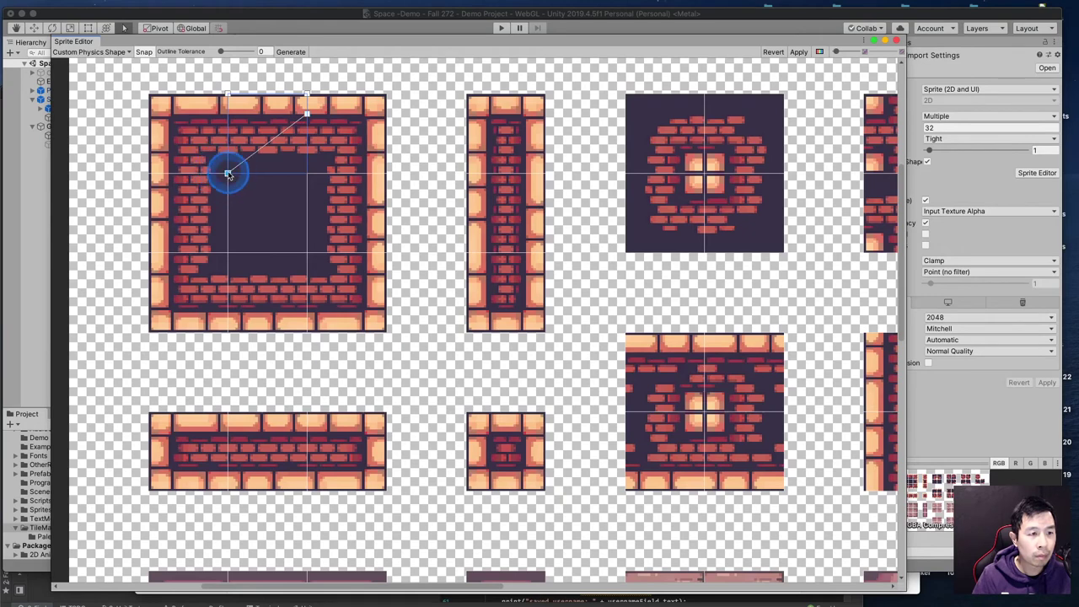
drag(228, 174, 227, 119)
Generate a physics shape for the top-right brick corner sprite and reshape it into an L following its outer stone border
click(325, 103)
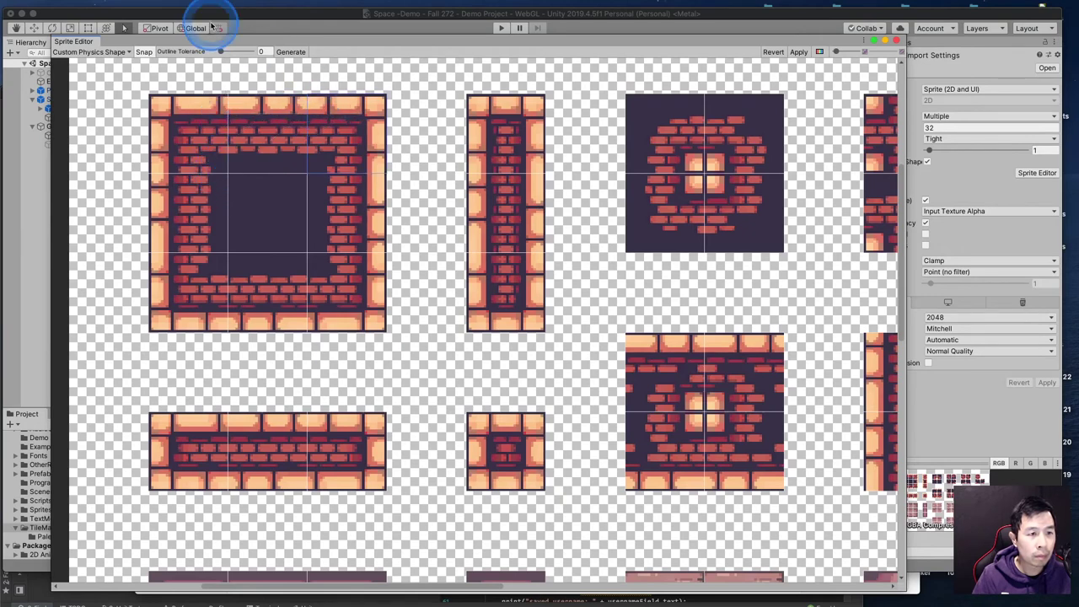
click(291, 52)
click(305, 173)
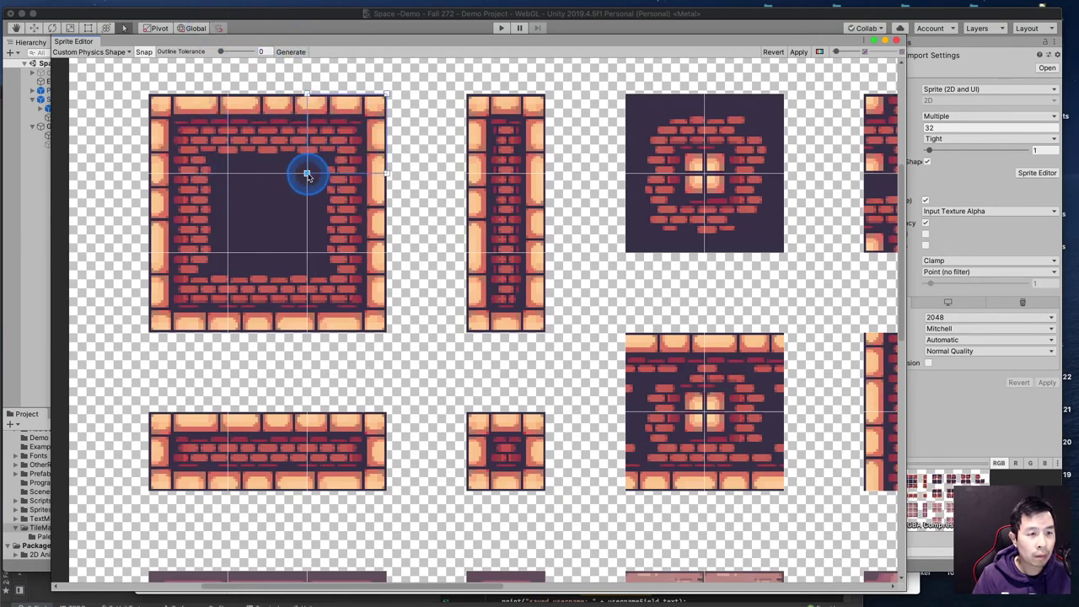
drag(306, 175, 310, 119)
click(364, 162)
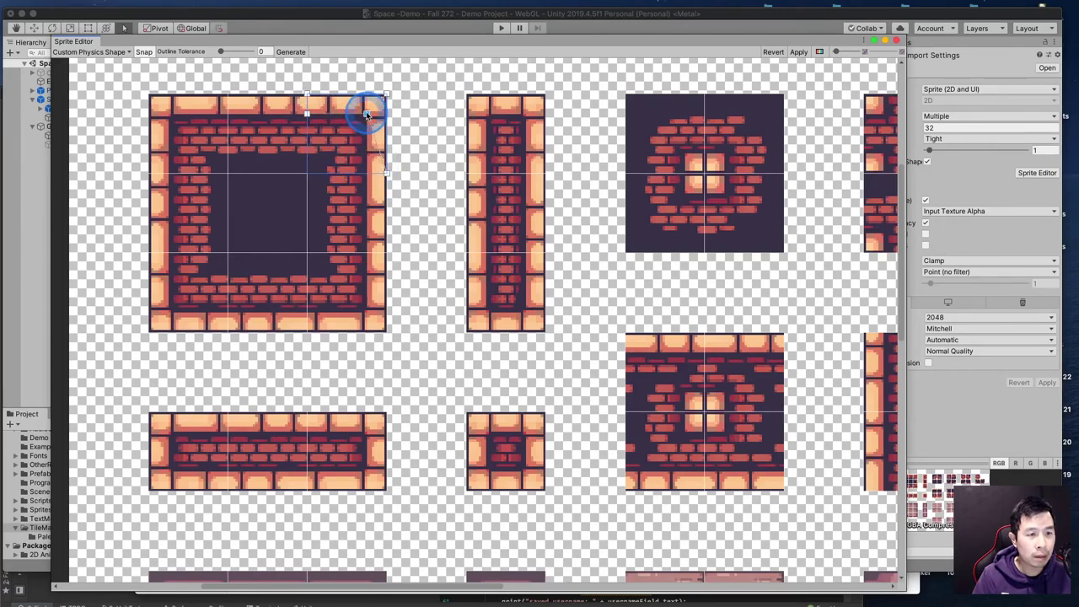
click(379, 153)
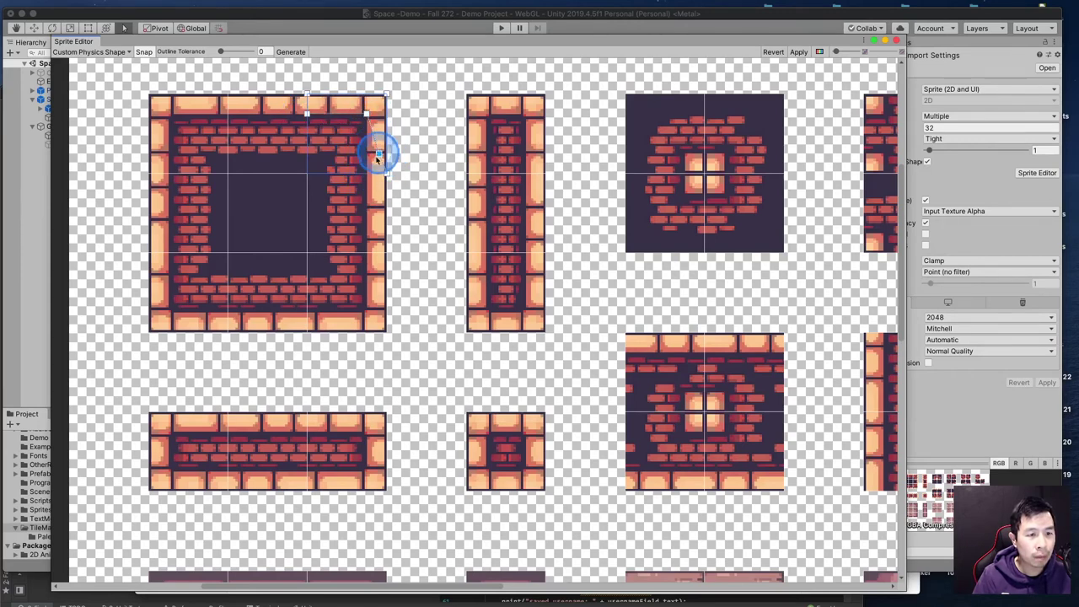
Generate a physics shape for the right-middle brick sprite and narrow it to the light stone strip on its outer edge
click(290, 52)
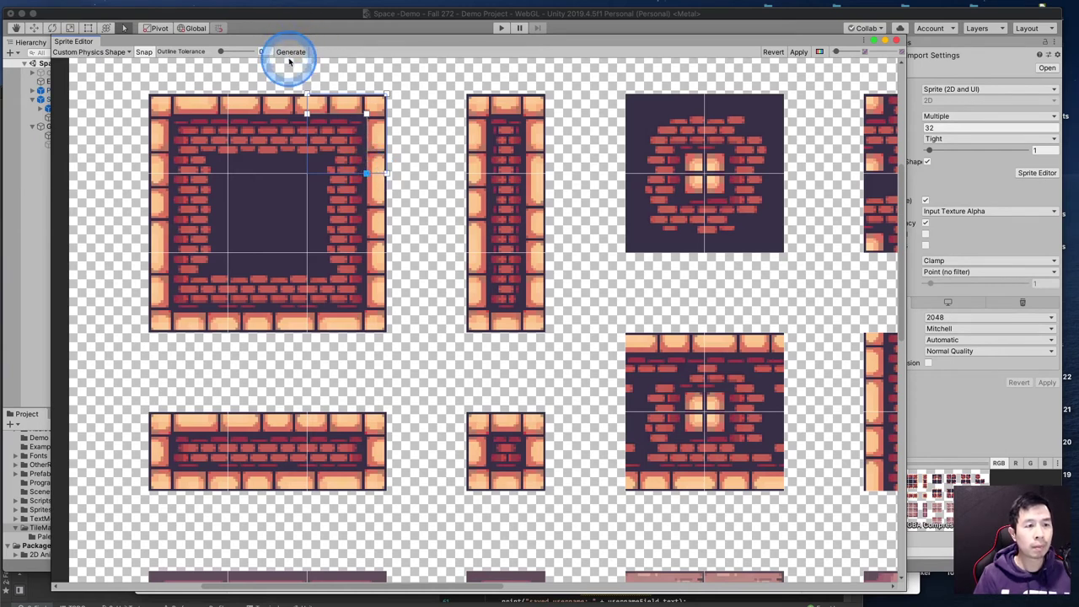
click(357, 228)
click(278, 74)
click(290, 51)
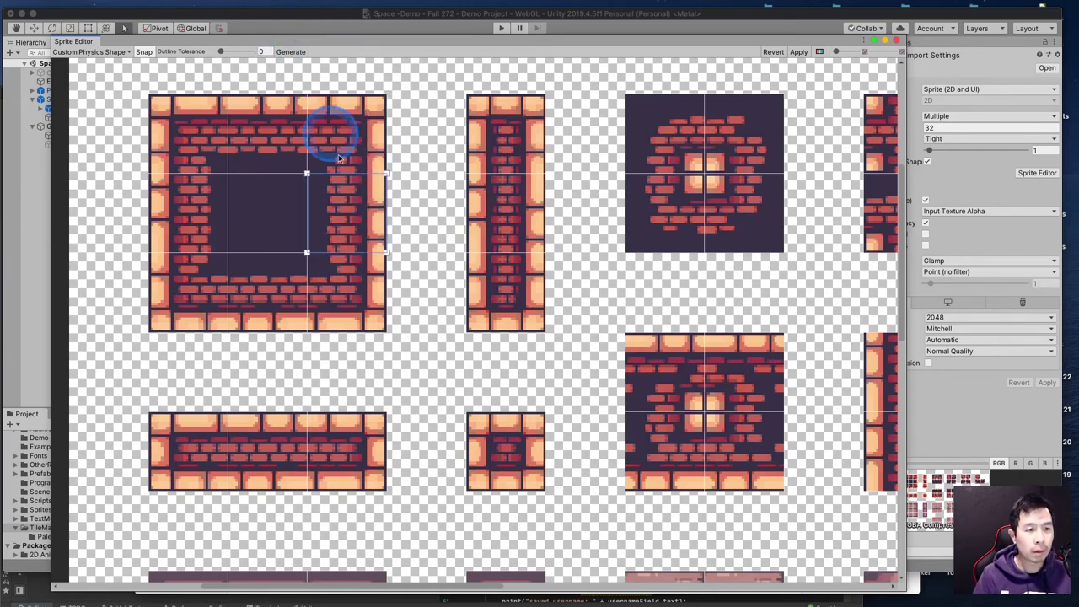
click(308, 206)
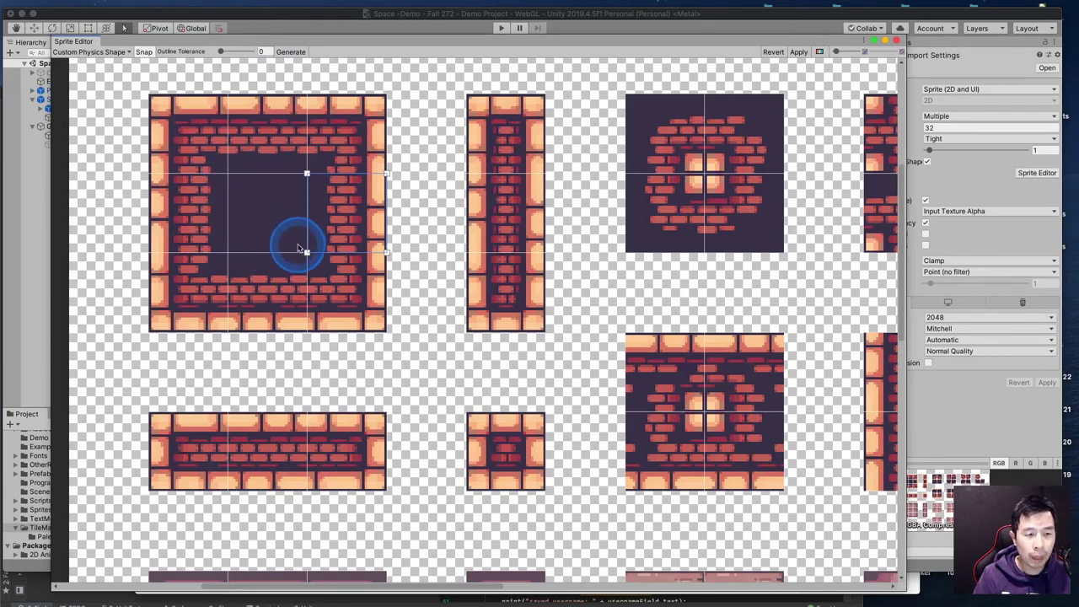
drag(307, 252, 349, 254)
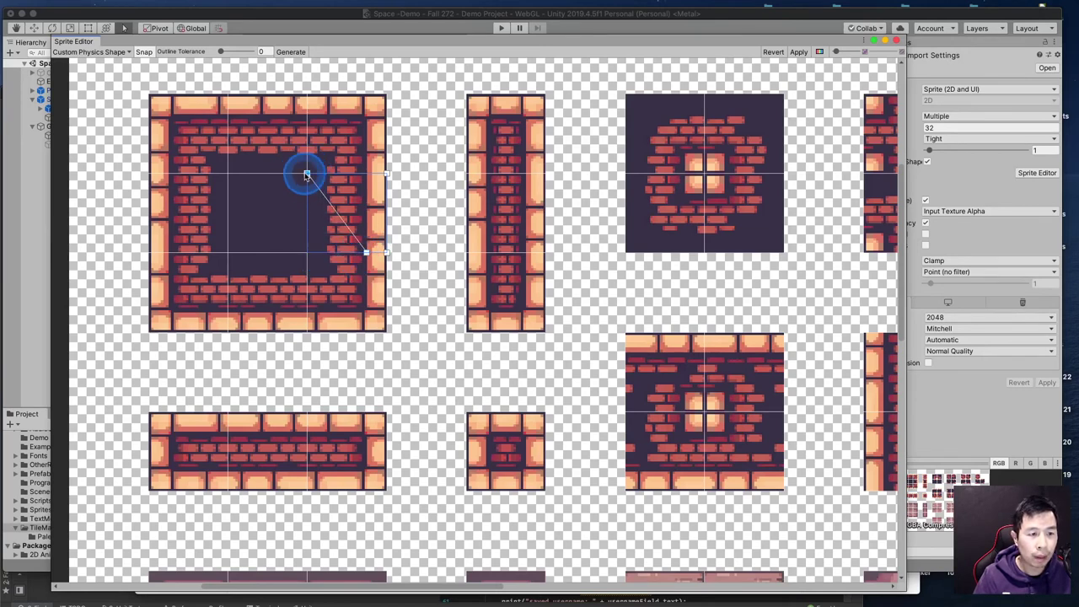
drag(306, 174, 355, 175)
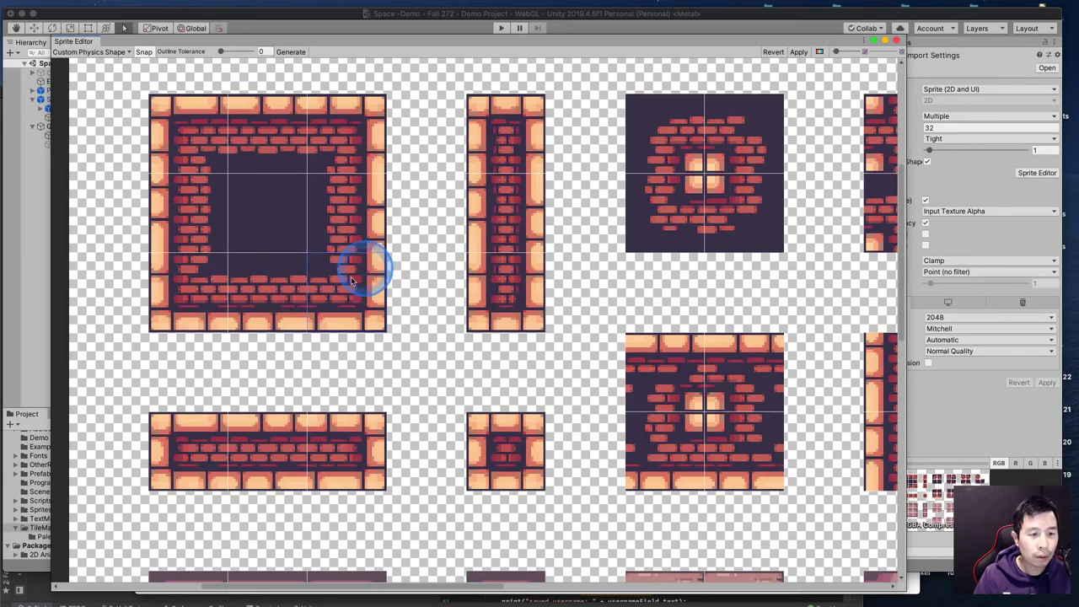
Generate physics shapes for the bottom-right corner and bottom-middle brick sprites, fitting them to the light stone border along their outer edges
click(290, 50)
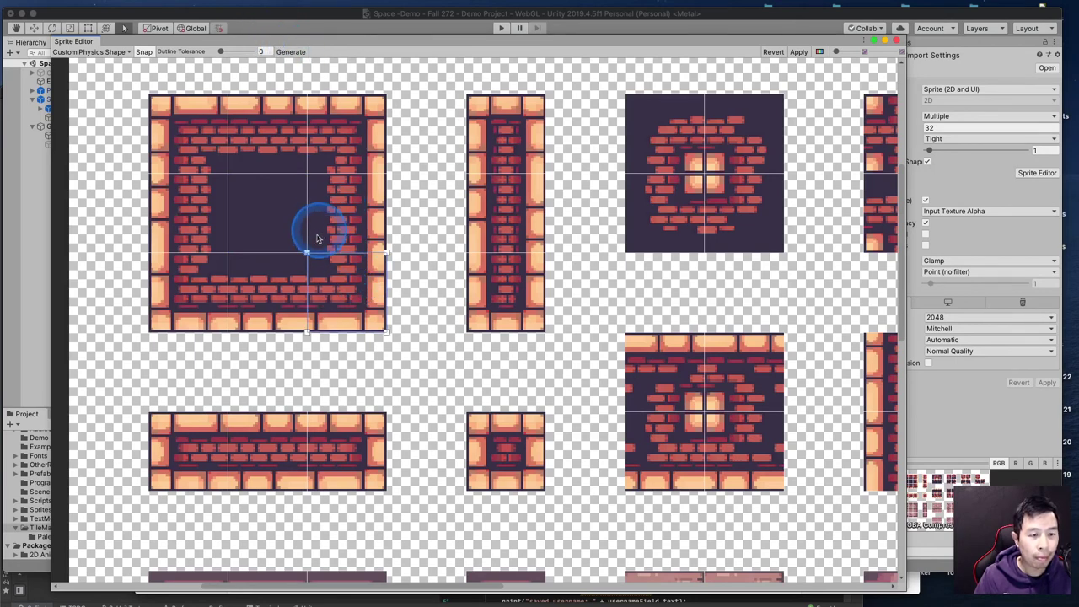
drag(307, 250, 347, 323)
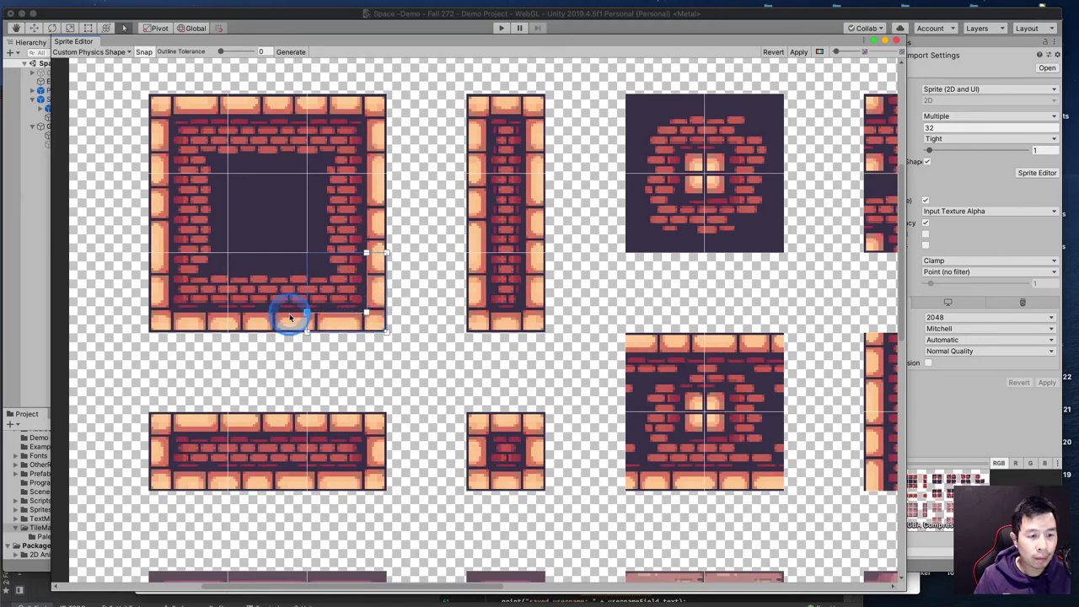
click(292, 53)
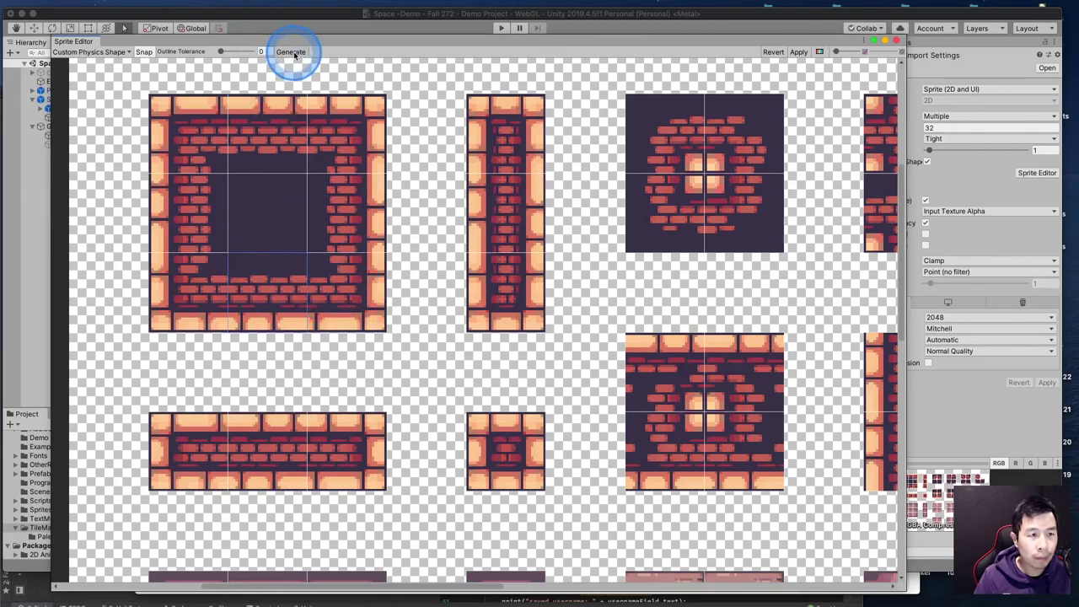
drag(294, 277, 316, 318)
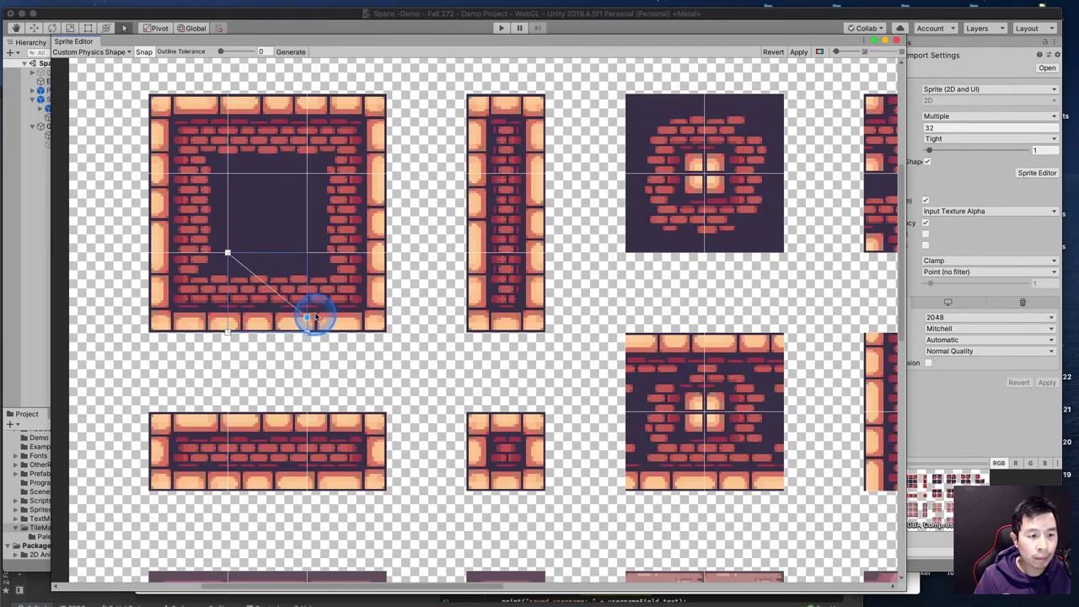
click(245, 267)
drag(227, 253, 228, 295)
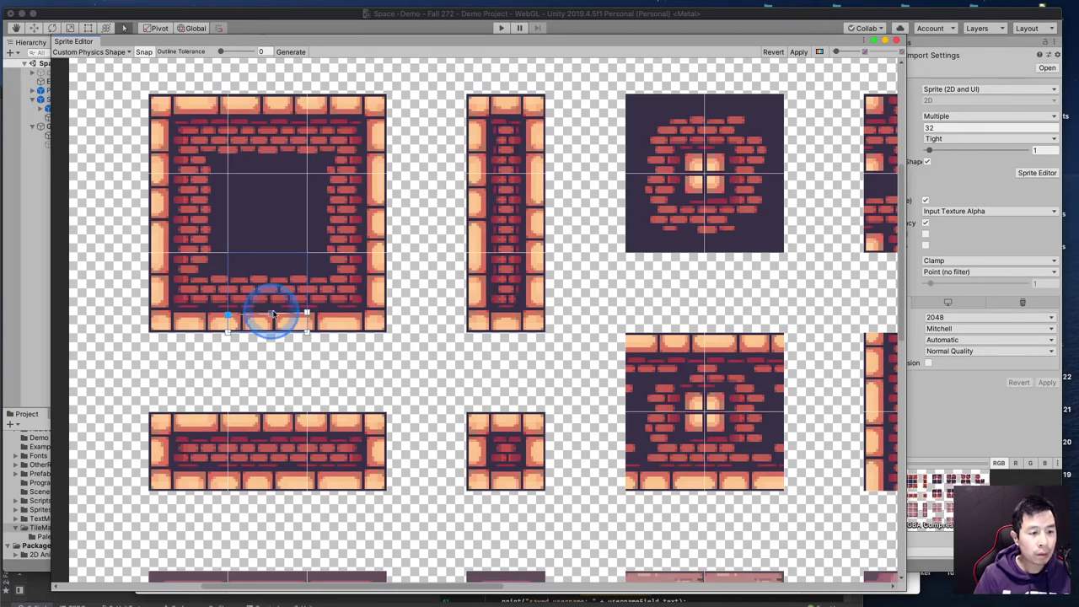
click(227, 316)
Apply the custom physics shape changes to the sprite sheet and close the Sprite Editor
drag(227, 316, 346, 217)
drag(337, 160, 196, 196)
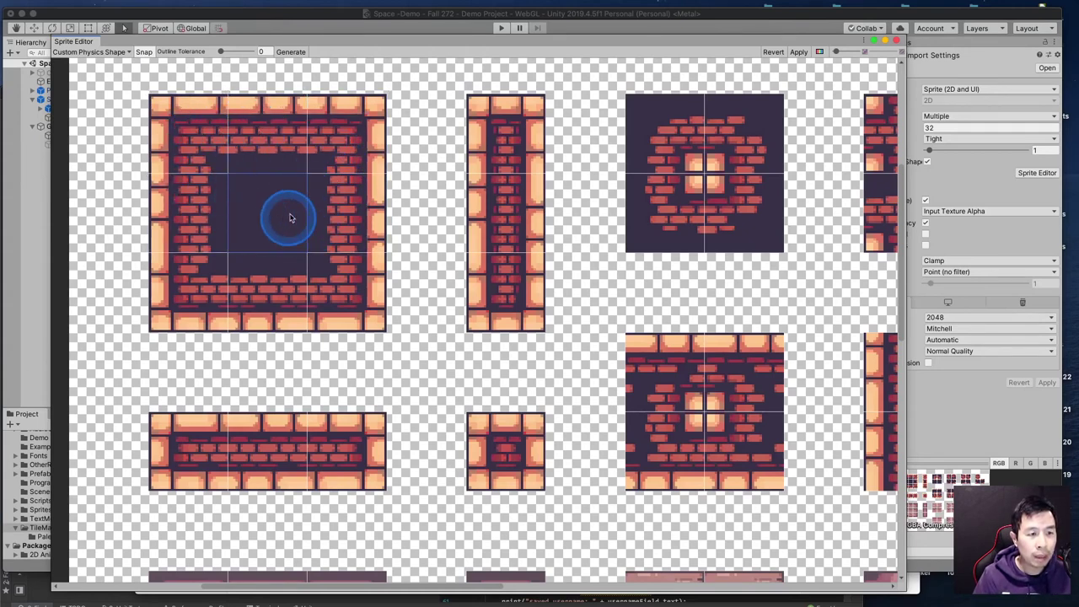
click(798, 53)
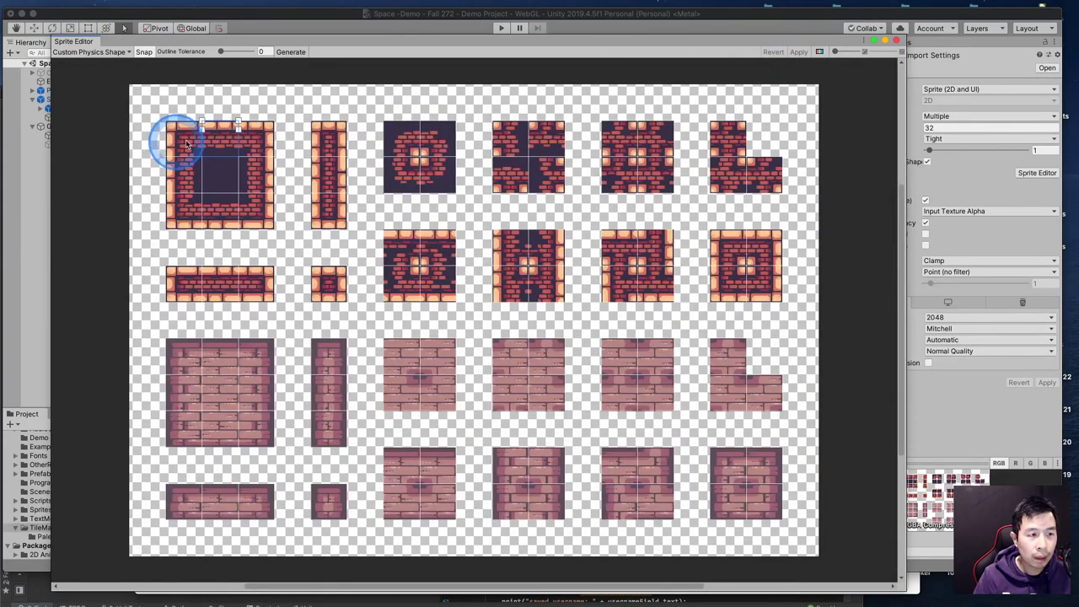
click(899, 41)
Inspect the left-middle brick tile in the Terrain Palette and its painted copy in the scene's vertical wall
click(519, 182)
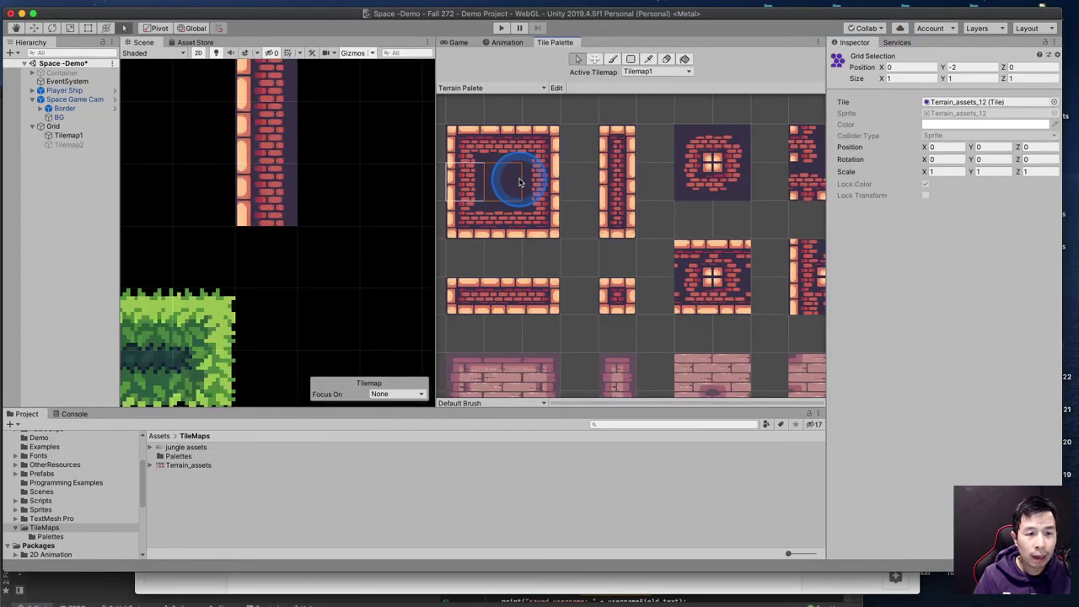
click(470, 181)
scroll(304, 236, down, 3)
click(289, 168)
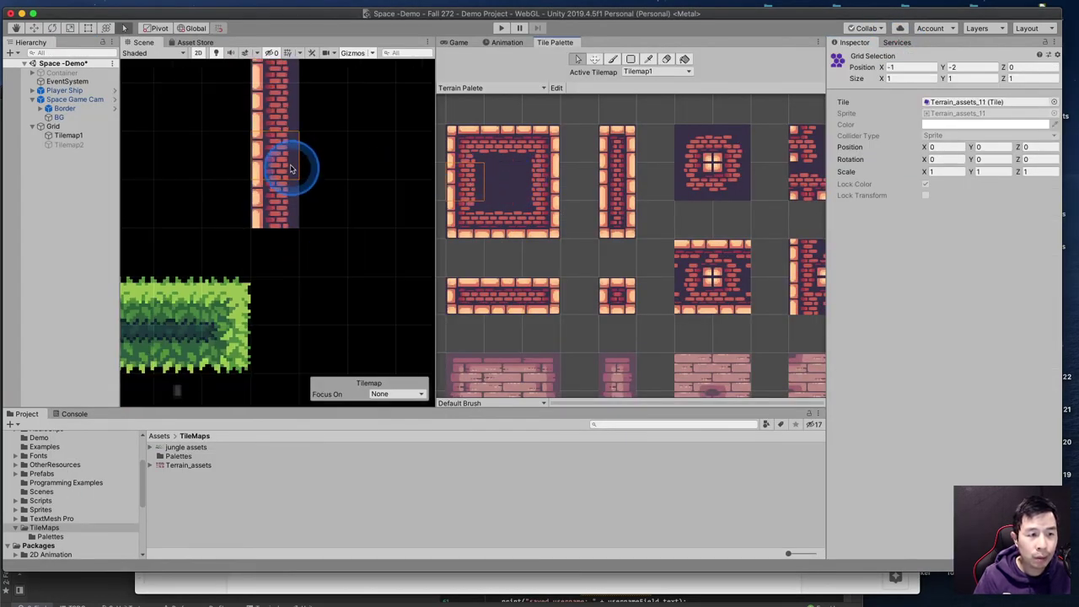
click(227, 226)
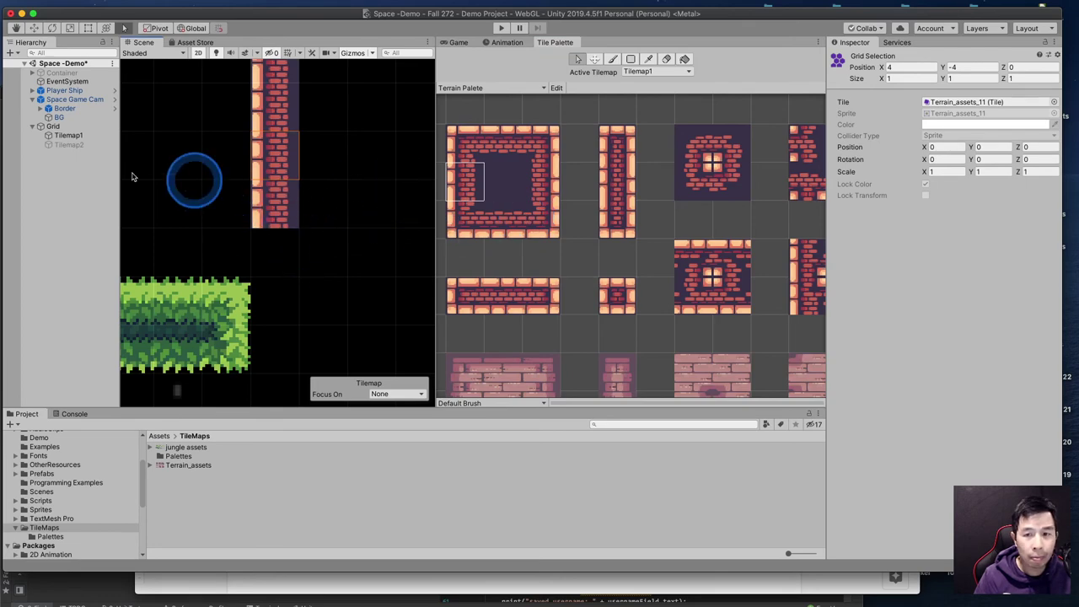
Reset the Tilemap Collider 2D component on Tilemap1 so it picks up the new physics shapes
click(111, 136)
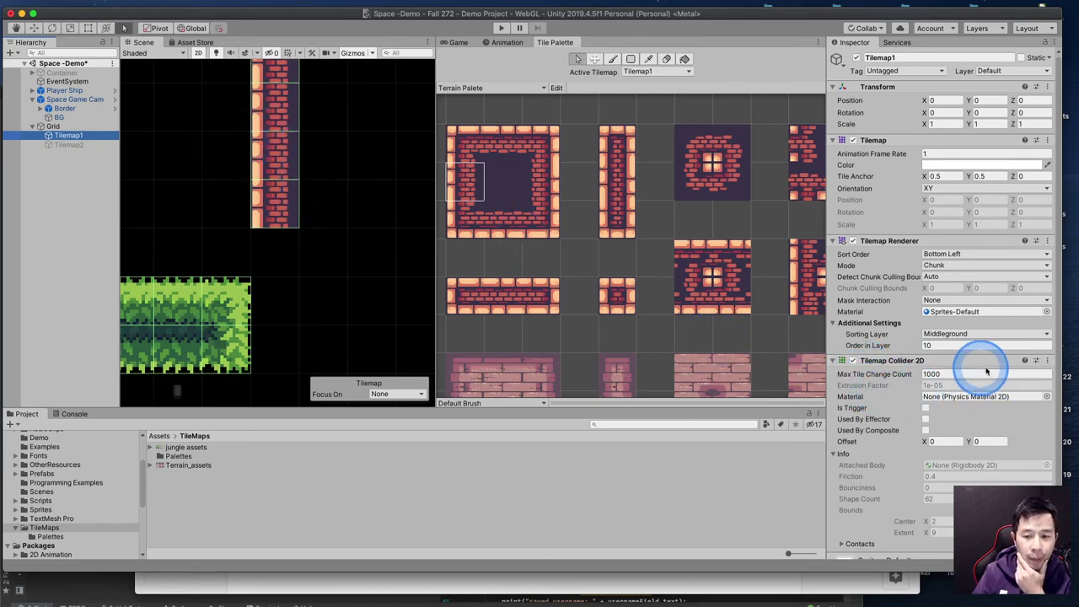
click(1046, 360)
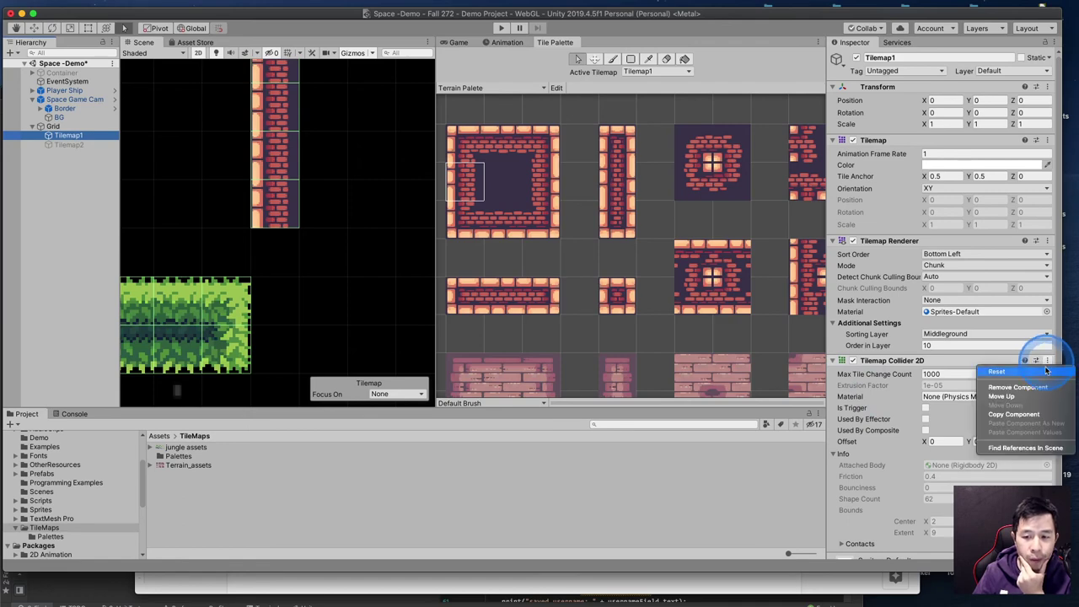
click(1048, 371)
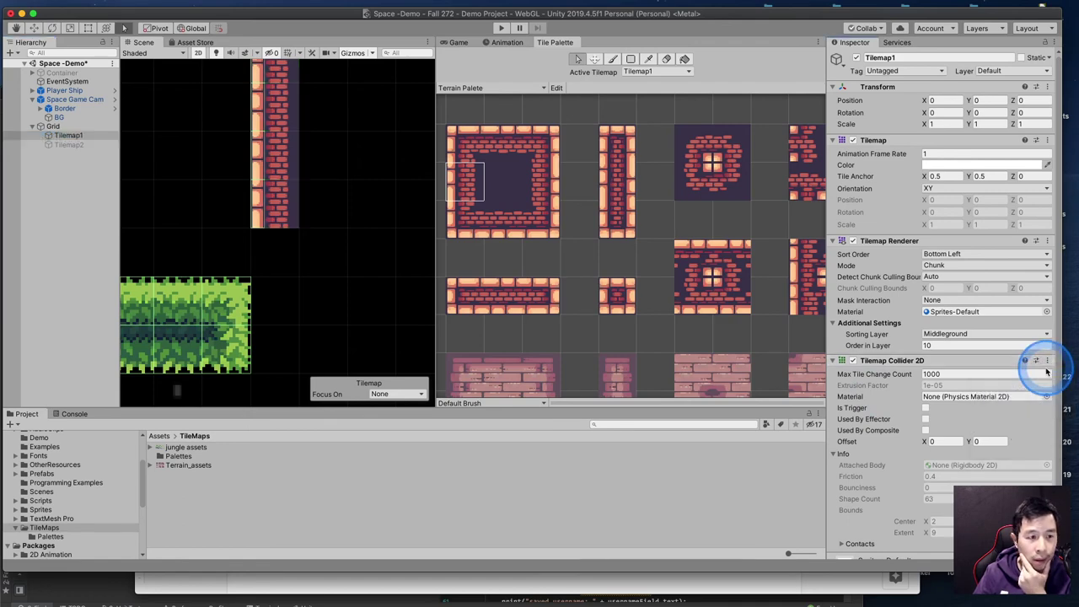
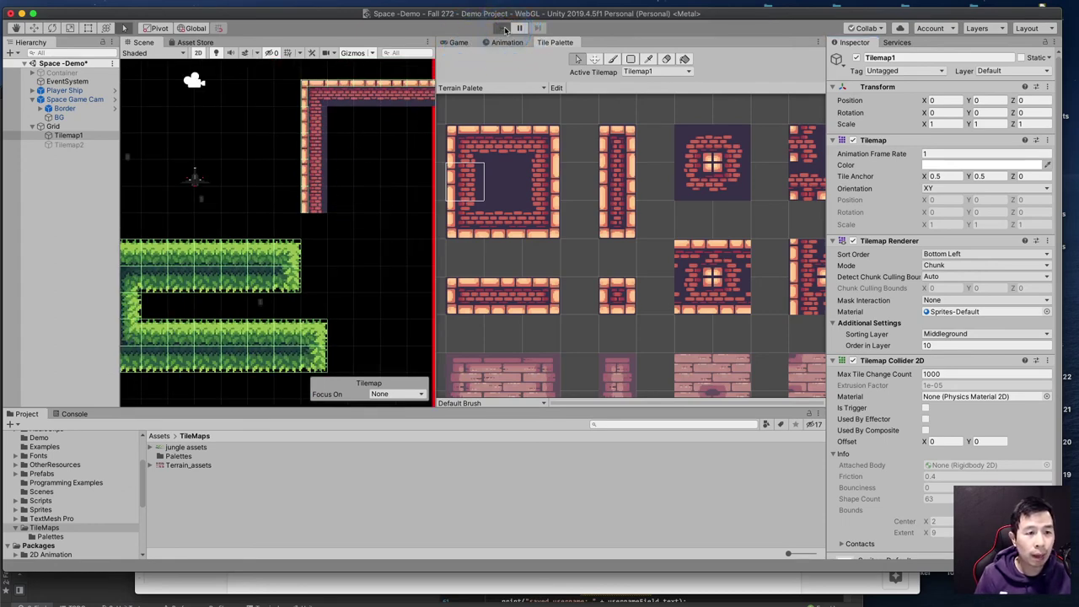
Play-test how the ship collides with the vertical brick wall, zooming in on the contact area, and stop the game
click(504, 29)
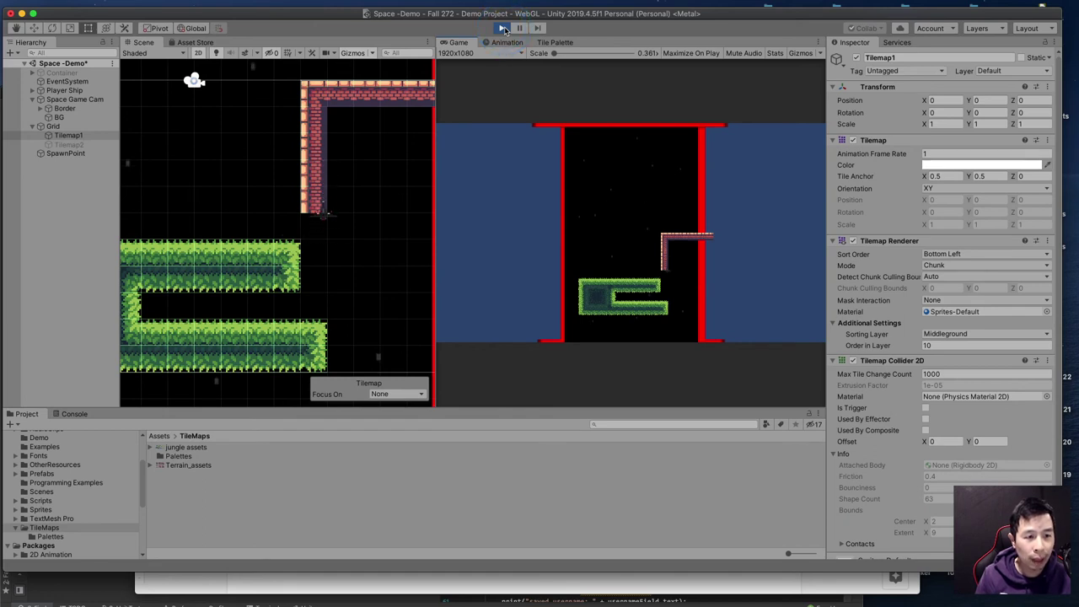
scroll(325, 197, up, 6)
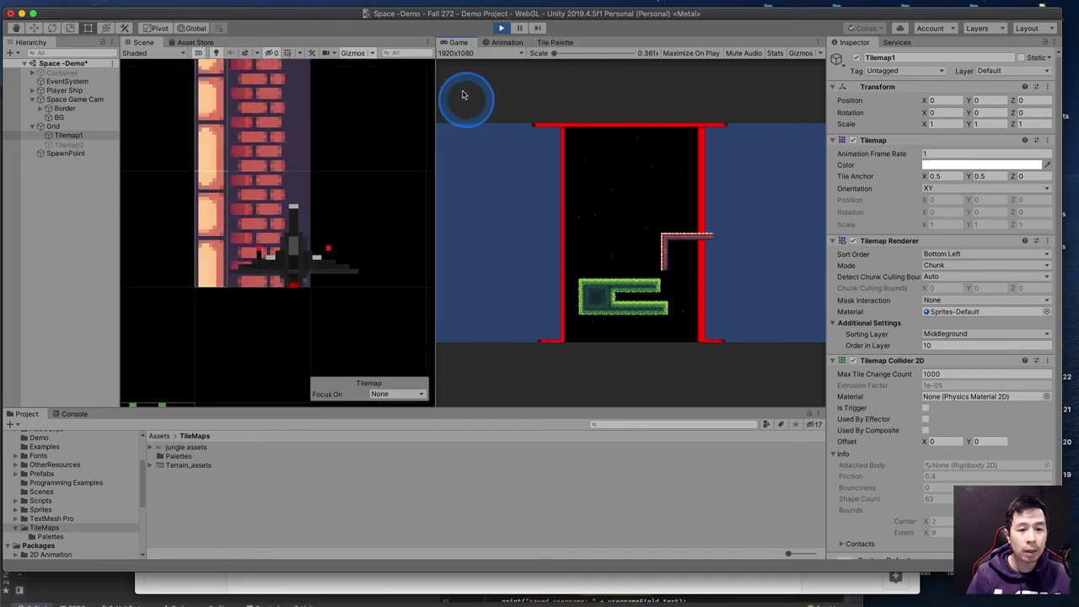
click(500, 28)
scroll(345, 197, down, 3)
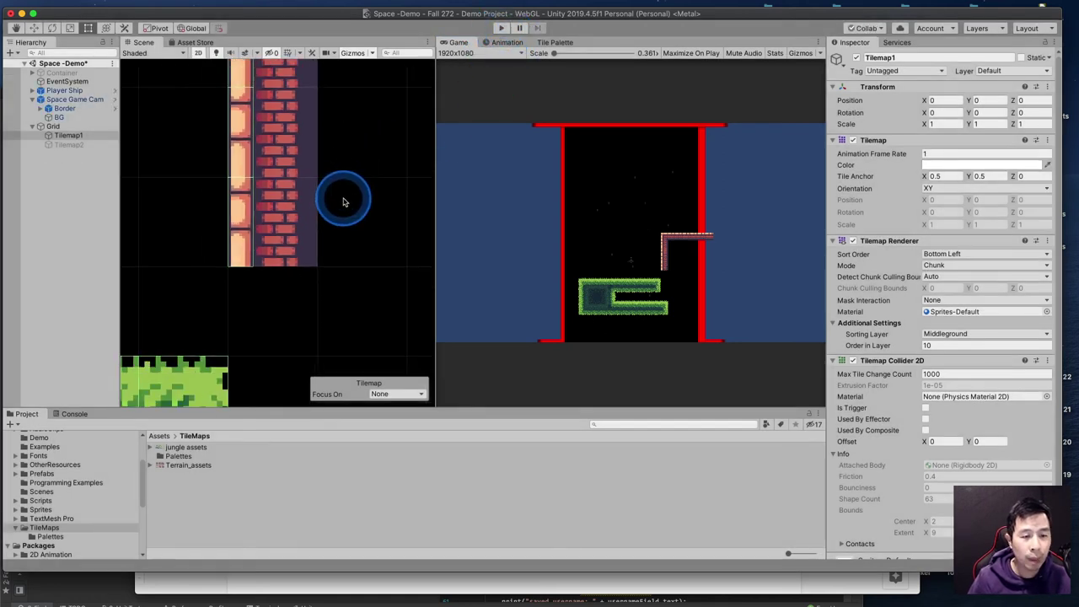
click(556, 42)
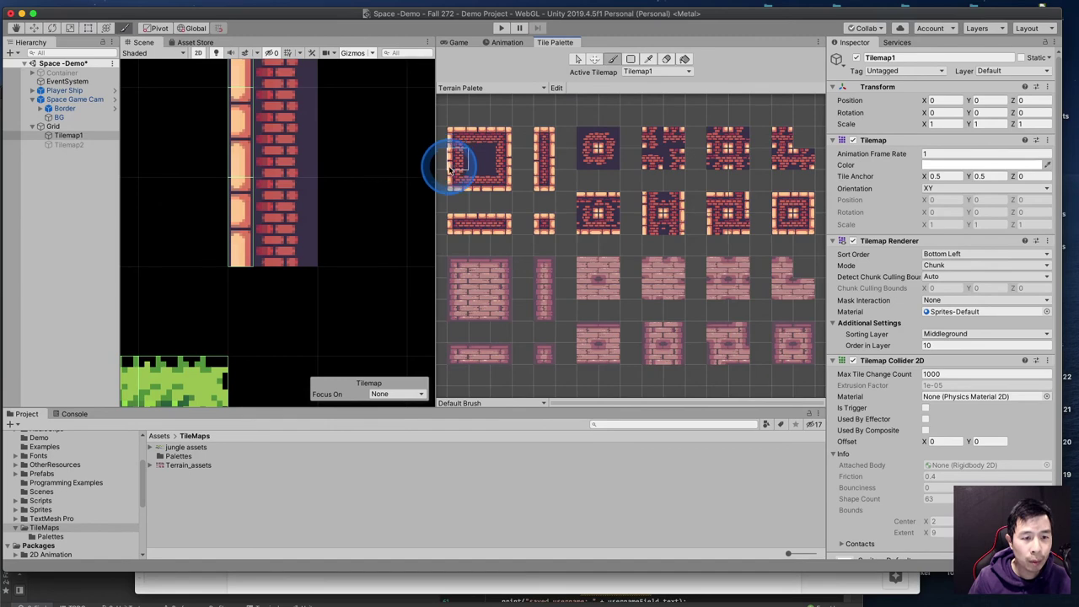
scroll(451, 170, up, 2)
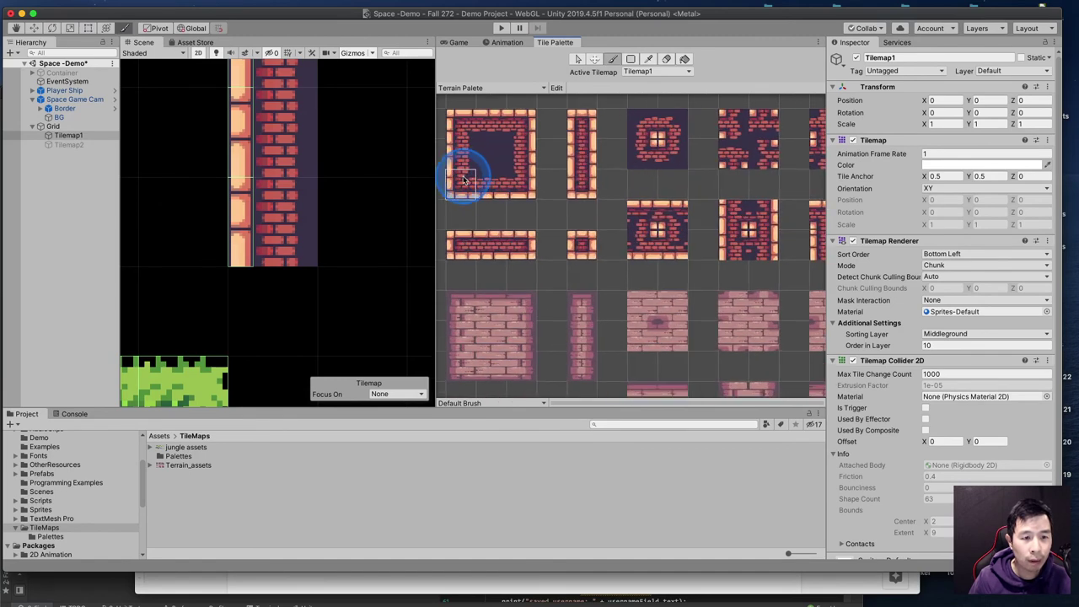
scroll(386, 217, down, 5)
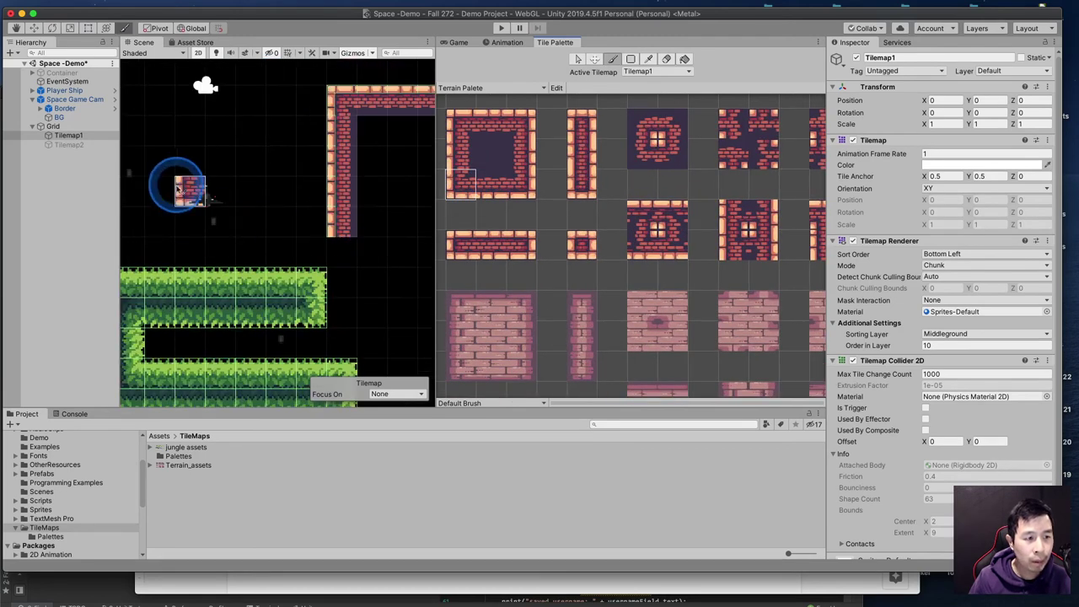
Move the Player Ship horizontally to about X 6.18, on the inner side of the vertical brick wall
click(64, 90)
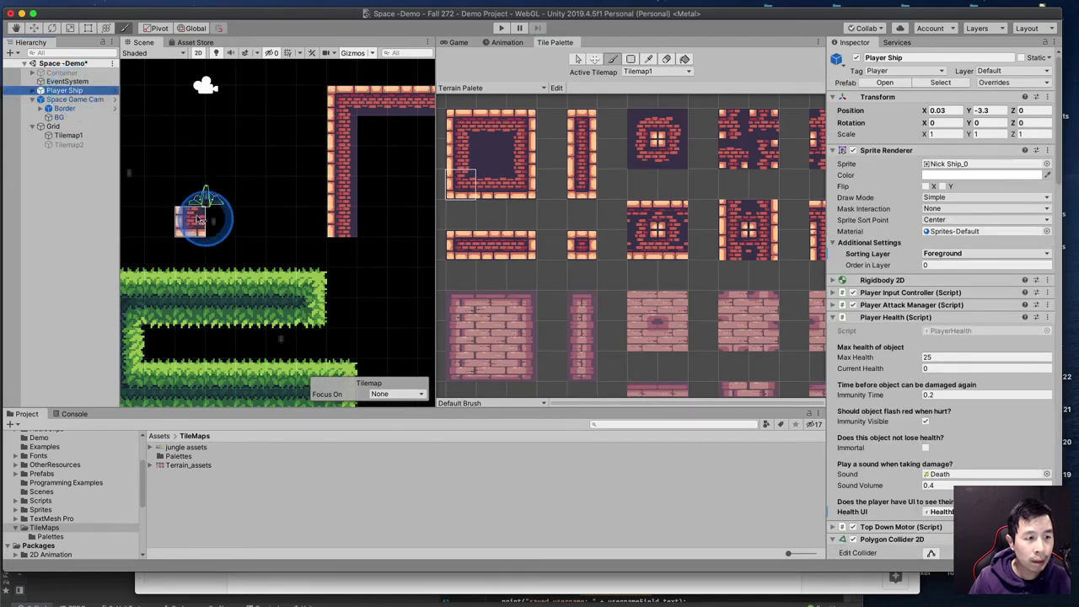
click(37, 34)
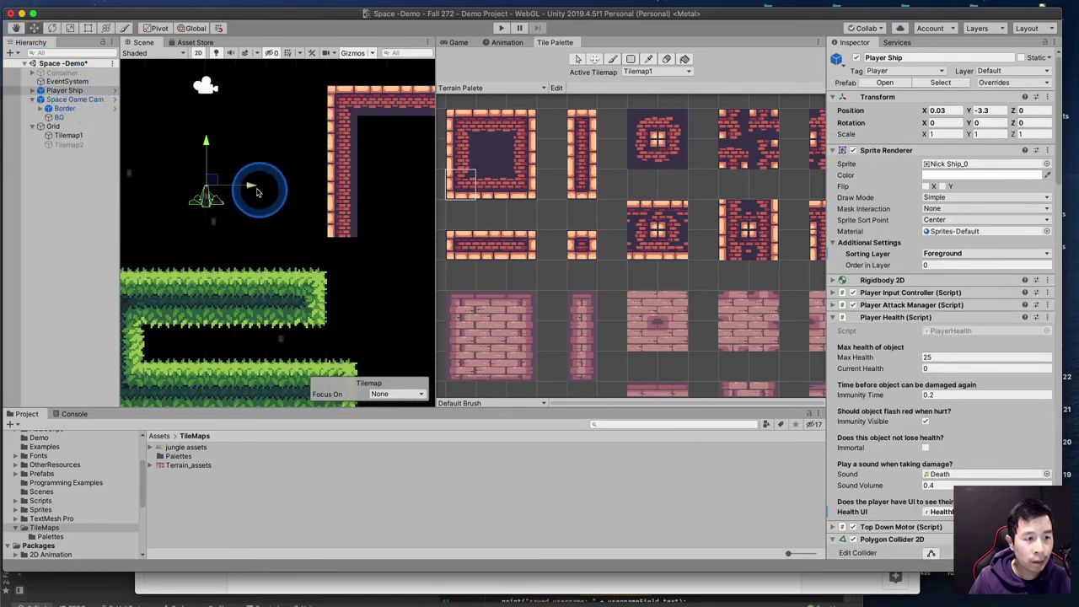
drag(256, 193, 437, 191)
scroll(307, 283, up, 2)
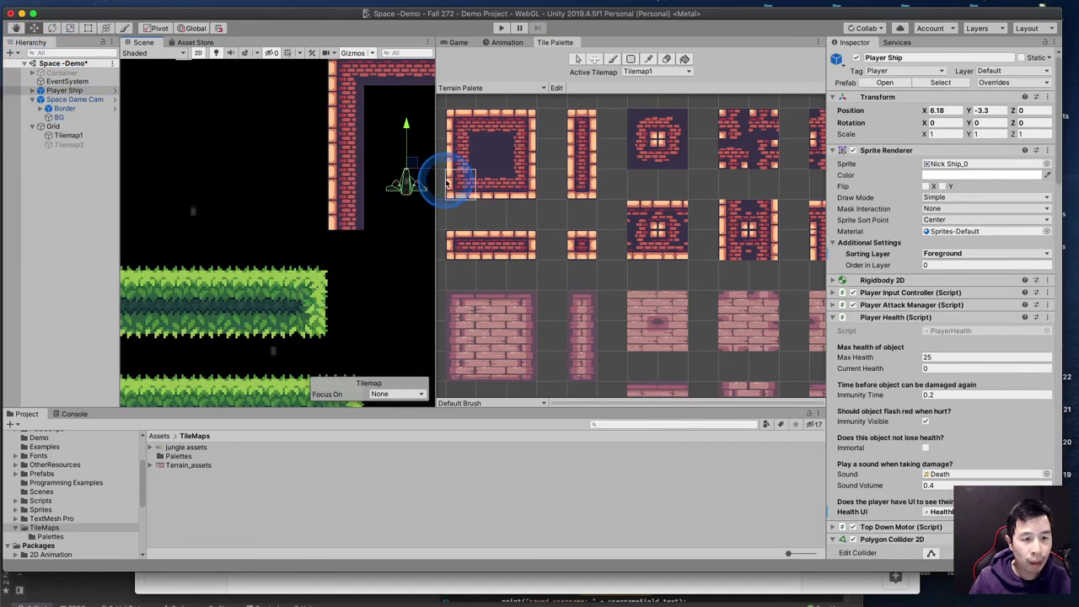
Paint the brick bottom-left corner tile below the vertical wall and extend the bottom-edge tile from it as a horizontal wall past the red border
click(461, 181)
click(344, 244)
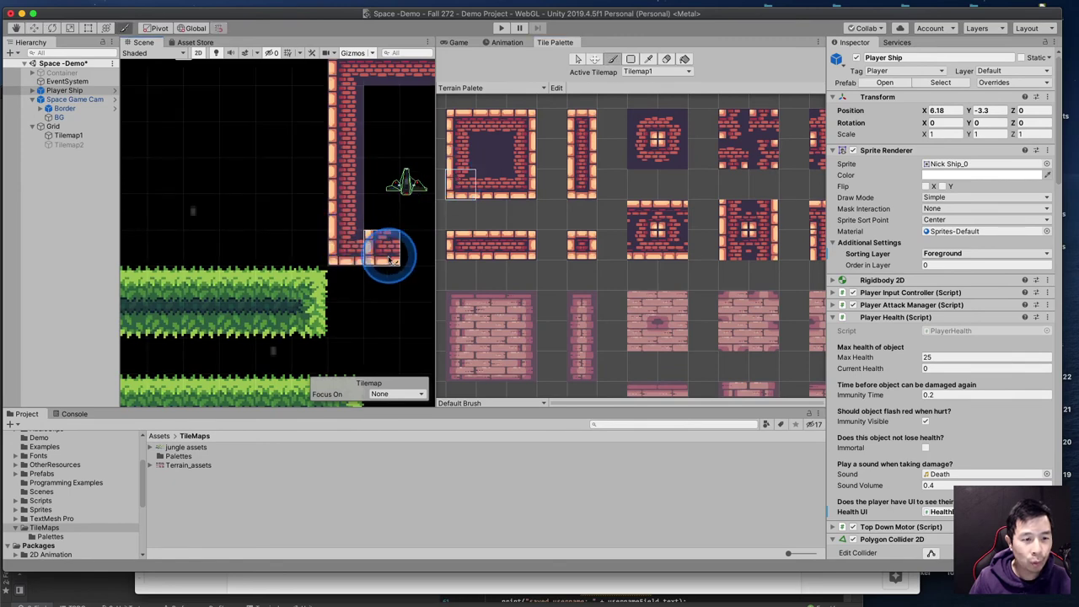
click(491, 186)
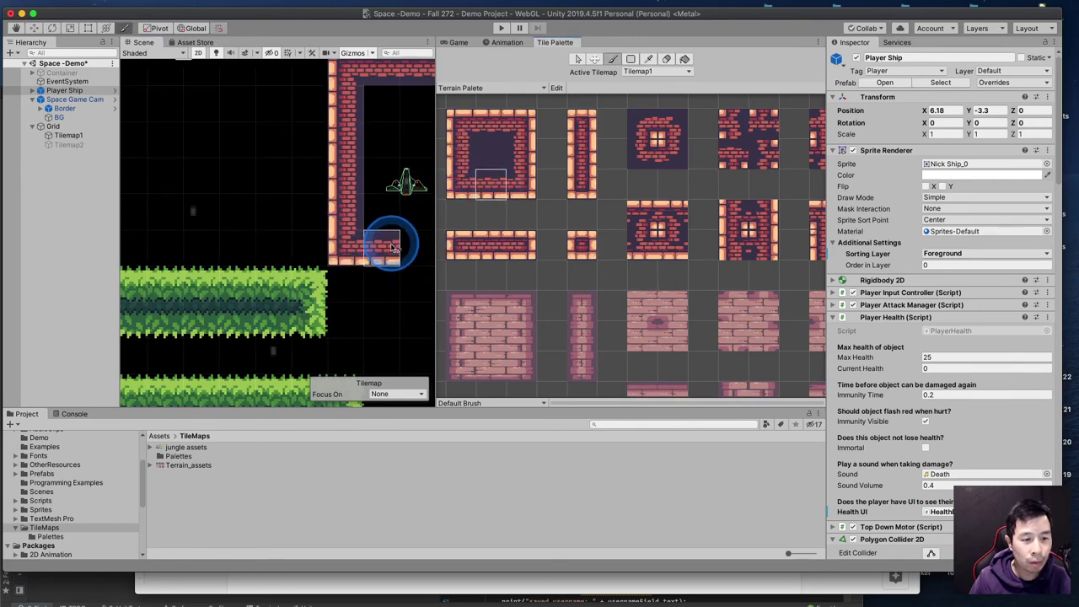
click(384, 247)
middle_drag(394, 280, 229, 276)
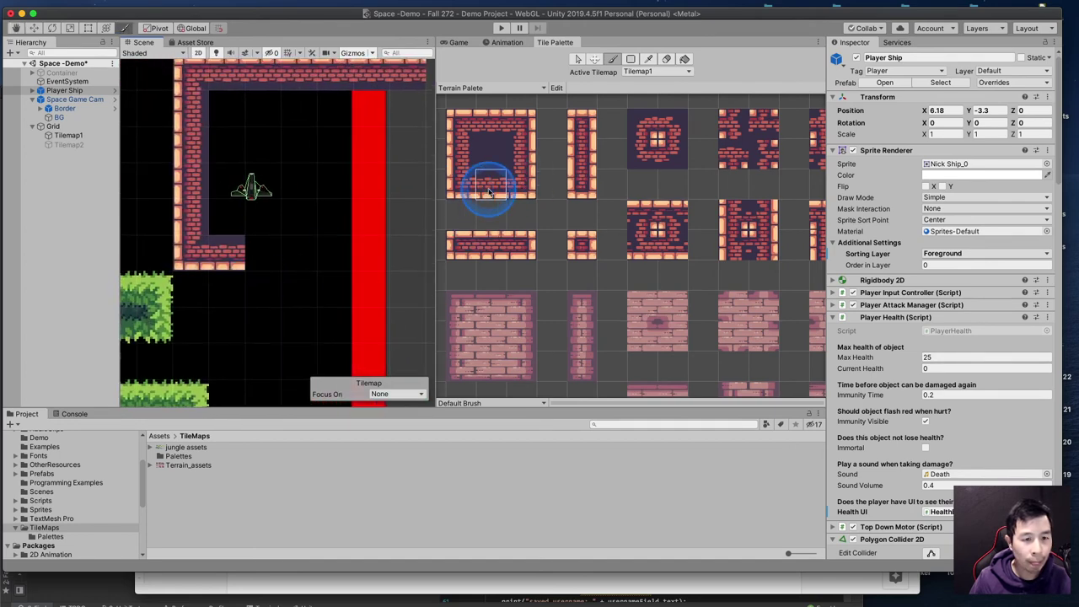
drag(260, 248, 384, 253)
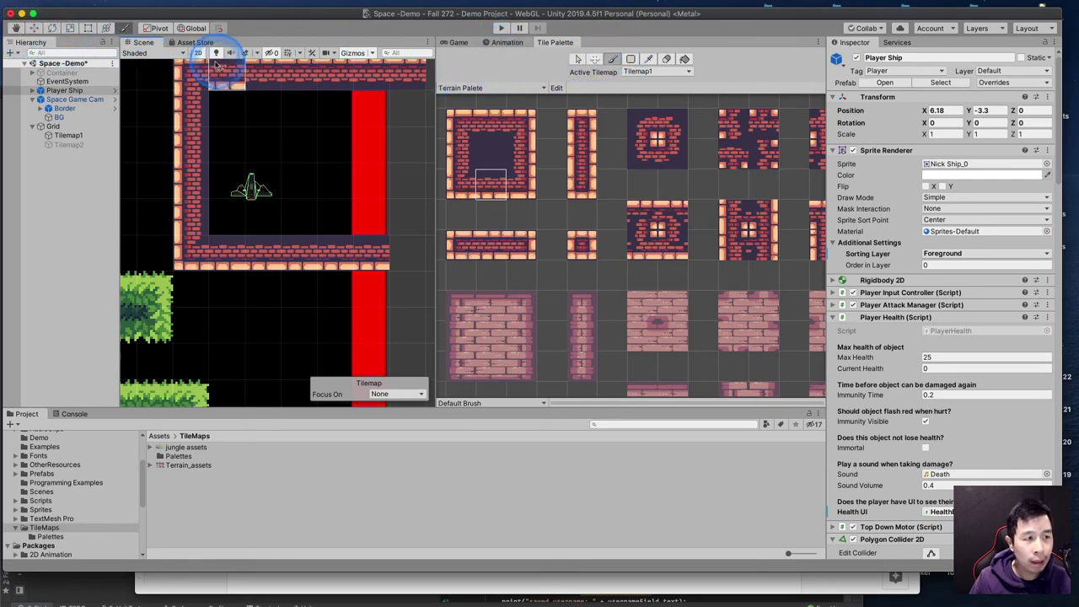
Inspect a brick tile painted in the new bottom wall and Tilemap1's collider outline along that wall
click(578, 59)
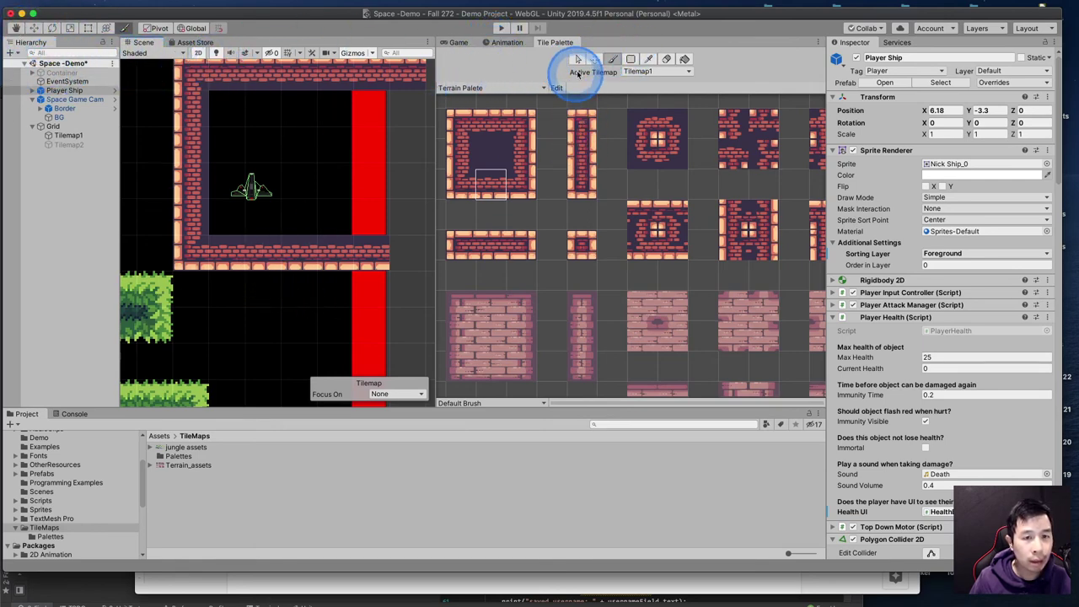
click(250, 268)
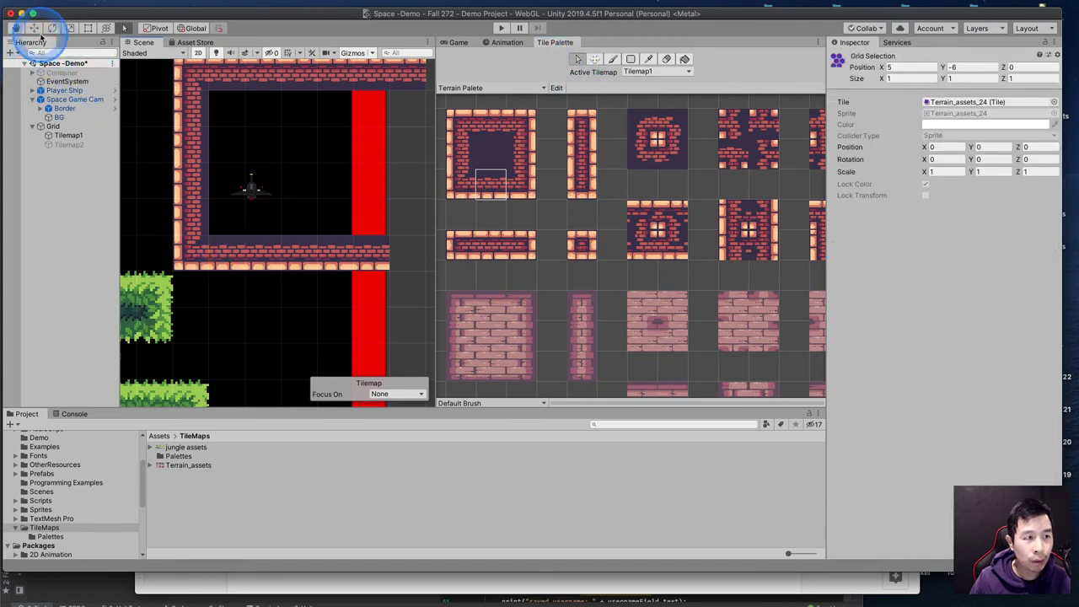
click(34, 29)
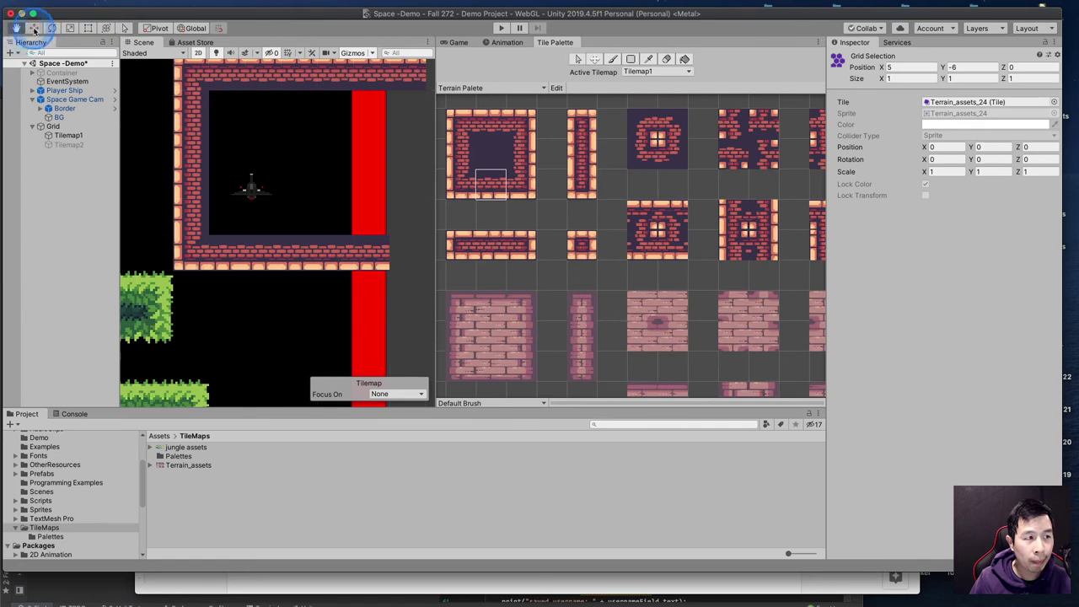
click(246, 187)
click(248, 248)
scroll(229, 264, up, 1)
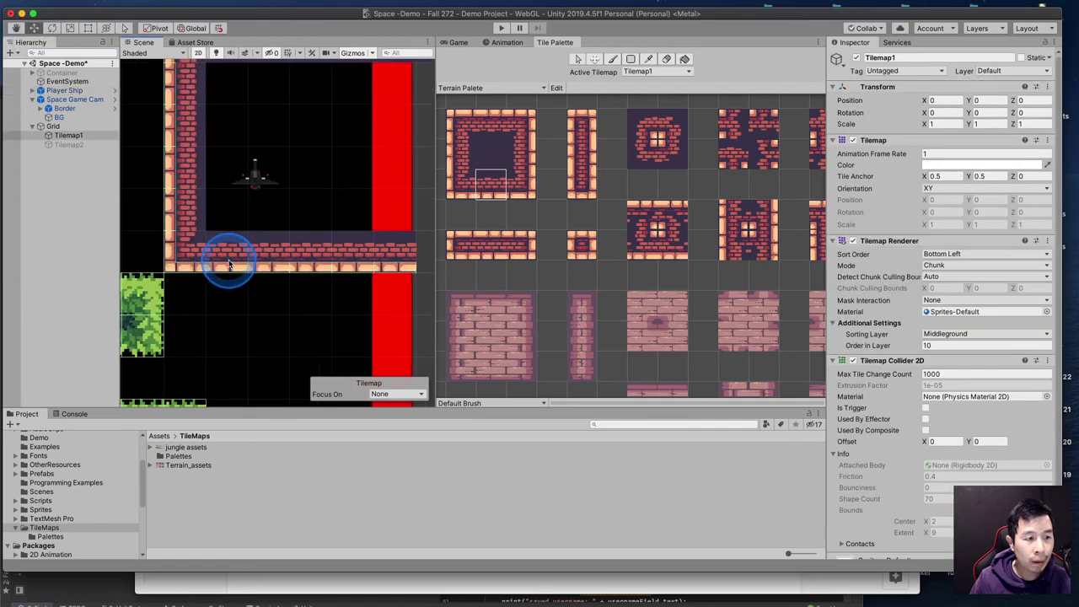
scroll(230, 264, up, 1)
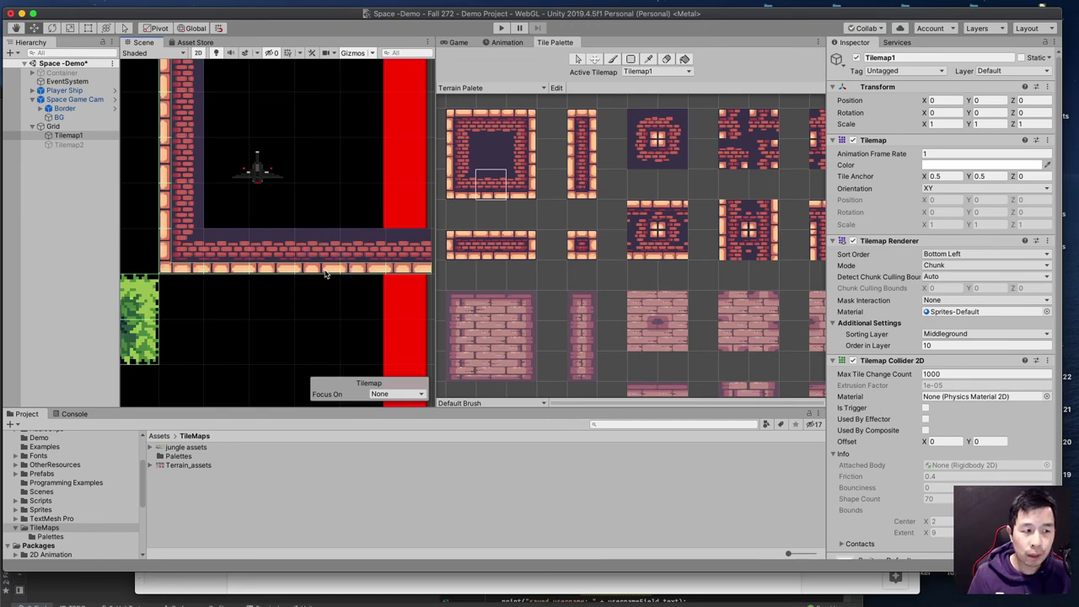
Paint the large brick square's dark centre tile along the room's upper row and across its right side, leaving the area around the ship empty
click(492, 155)
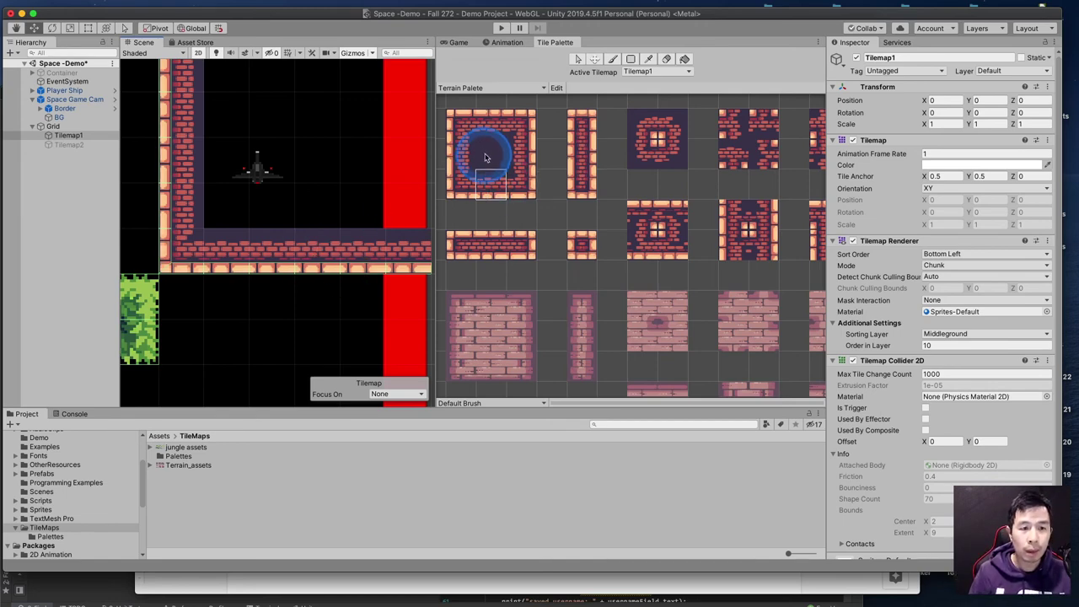
scroll(263, 175, down, 3)
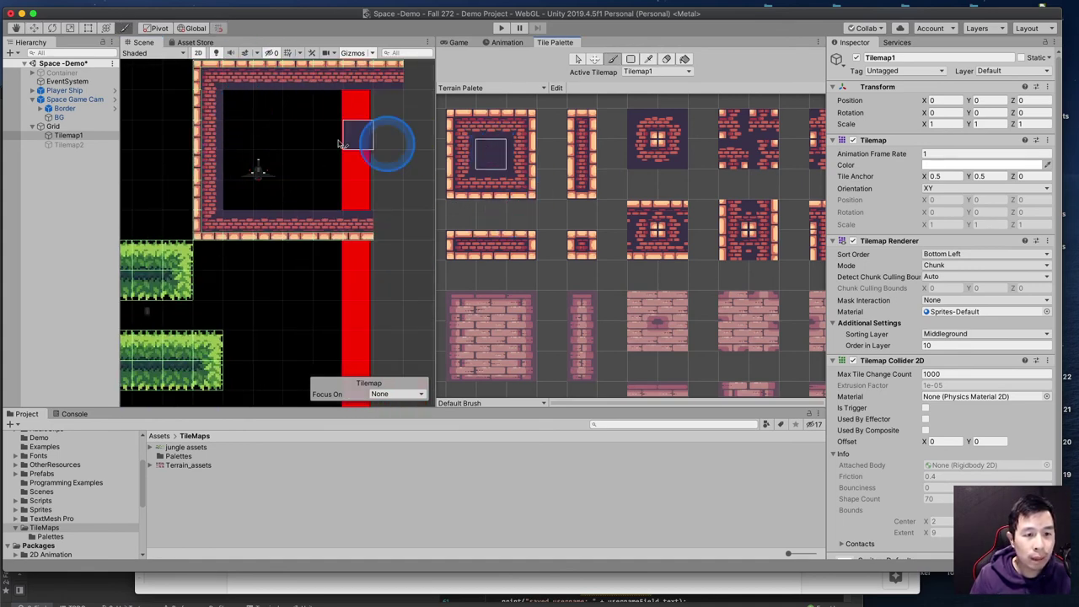
mouse_move(250, 116)
mouse_down()
mouse_move(378, 101)
mouse_move(385, 177)
mouse_move(371, 194)
mouse_move(362, 135)
mouse_move(332, 133)
mouse_move(328, 189)
mouse_move(334, 163)
mouse_move(428, 156)
mouse_up()
click(483, 192)
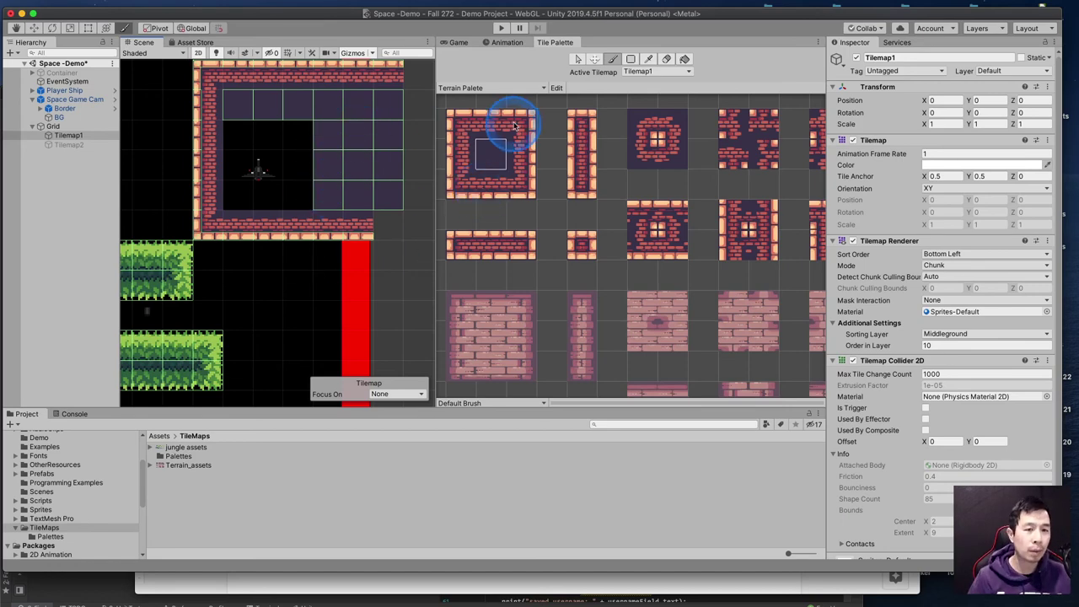
Play-test how the ship collides with the dark fill tiles inside the brick room, stop the game and return to the Tile Palette
click(502, 28)
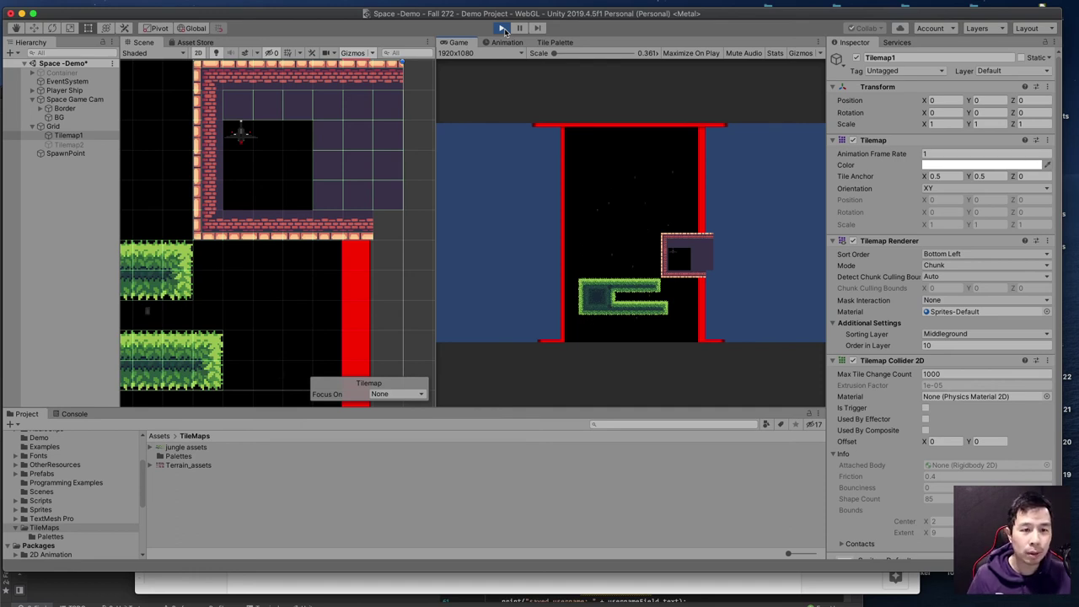
click(502, 29)
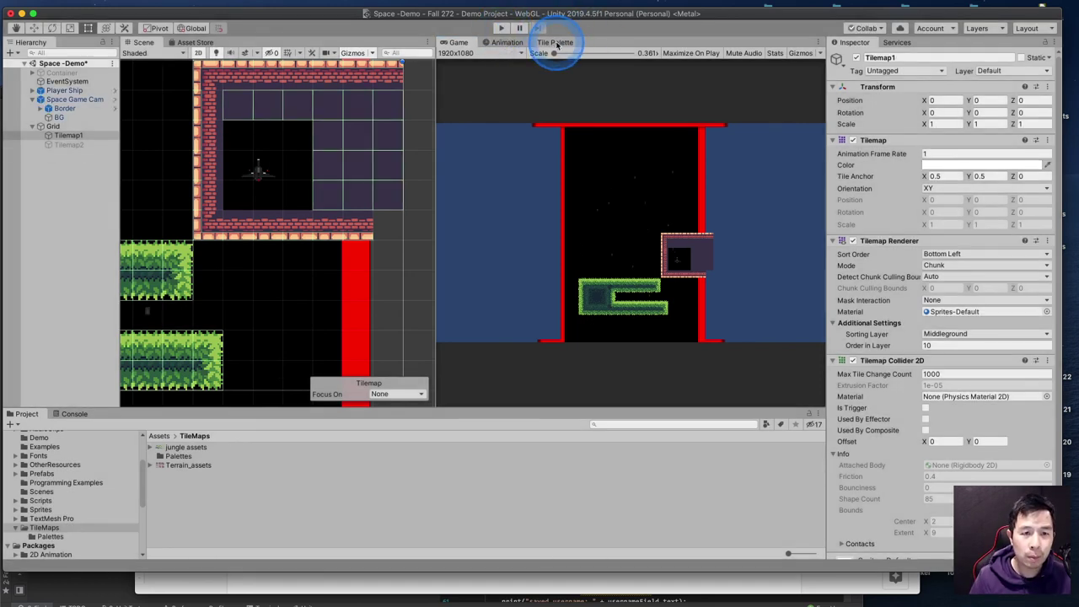
click(556, 43)
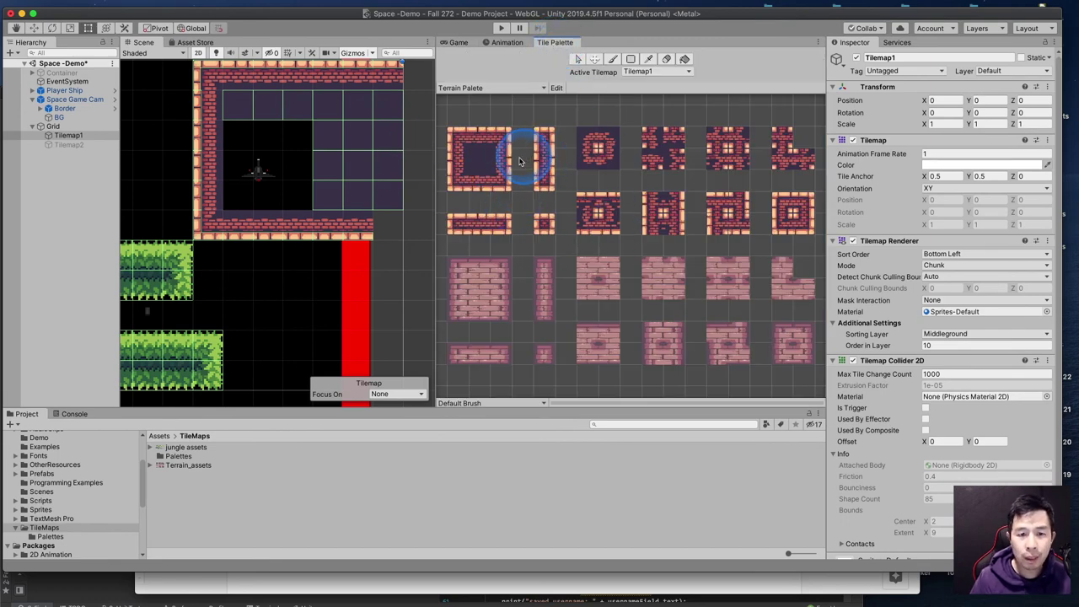
click(609, 162)
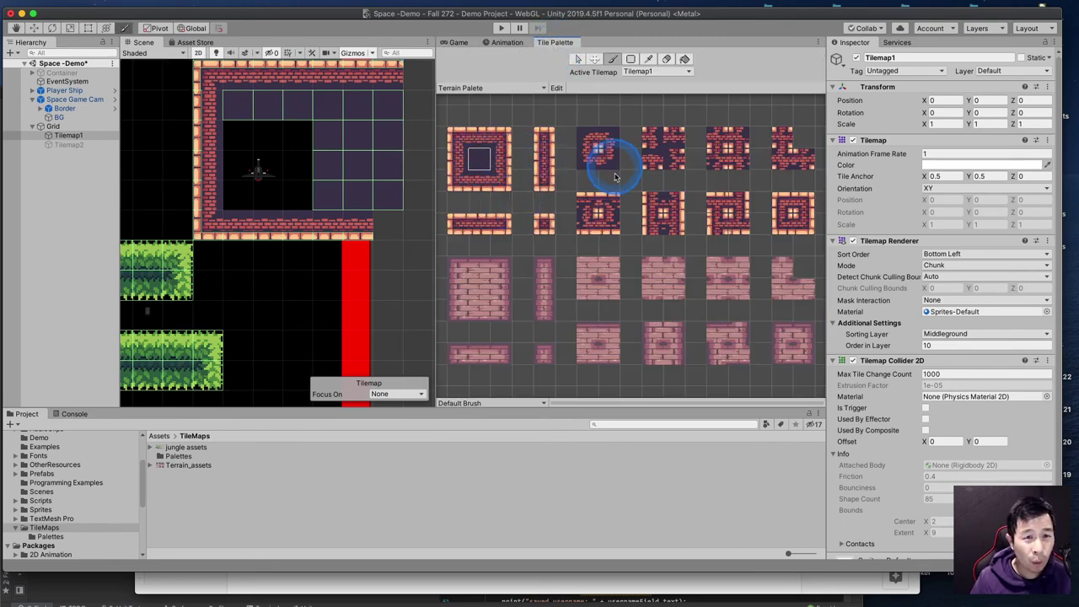
double_click(185, 465)
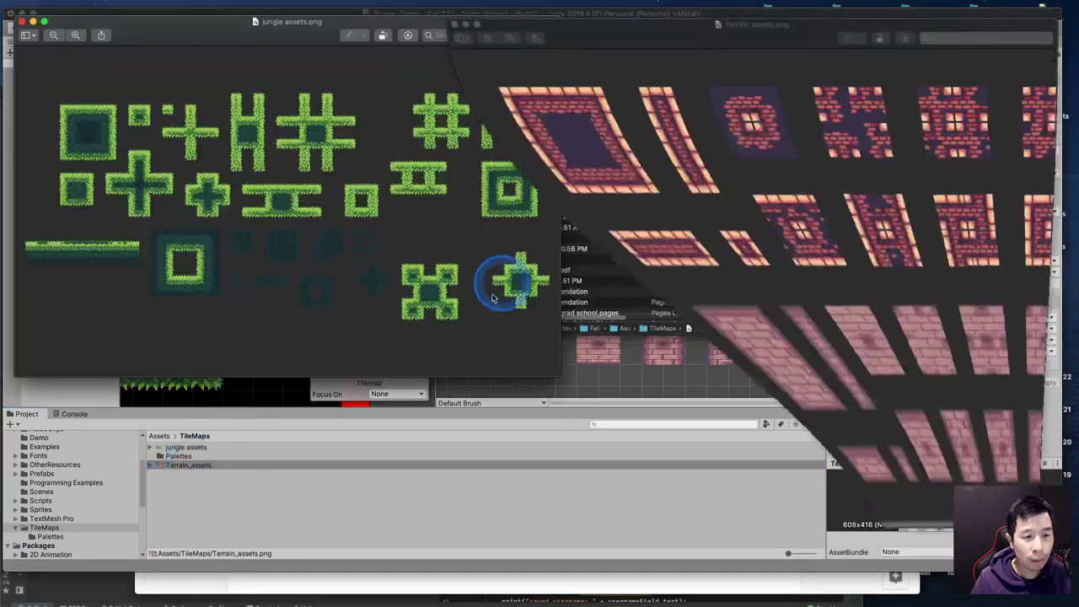
click(295, 472)
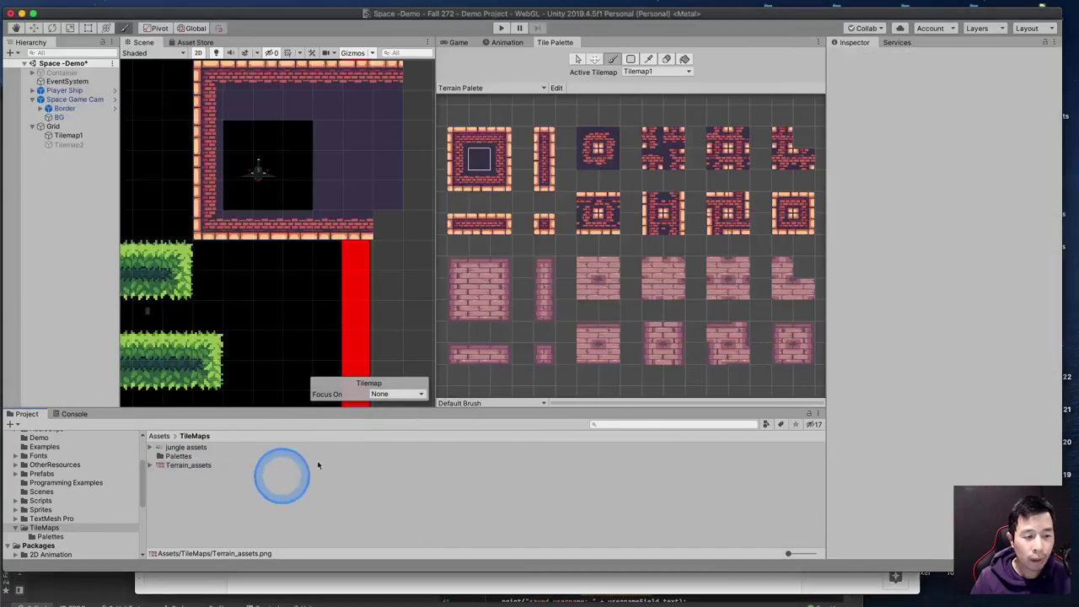
Open Terrain_assets in the Sprite Editor and switch to Custom Physics Shape mode, applying the pending module changes
click(173, 465)
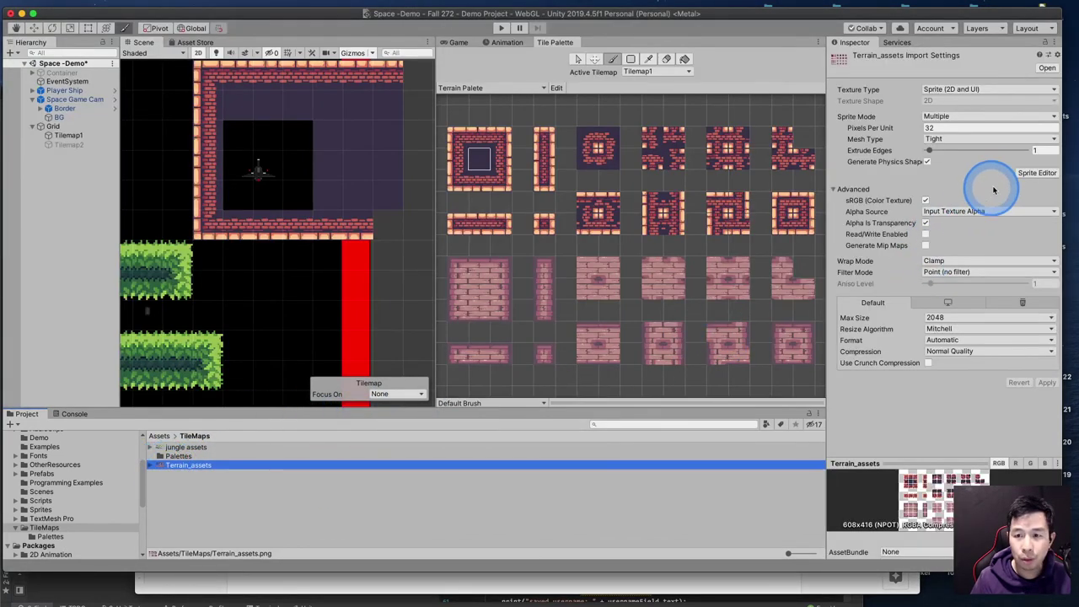
click(1034, 173)
click(210, 177)
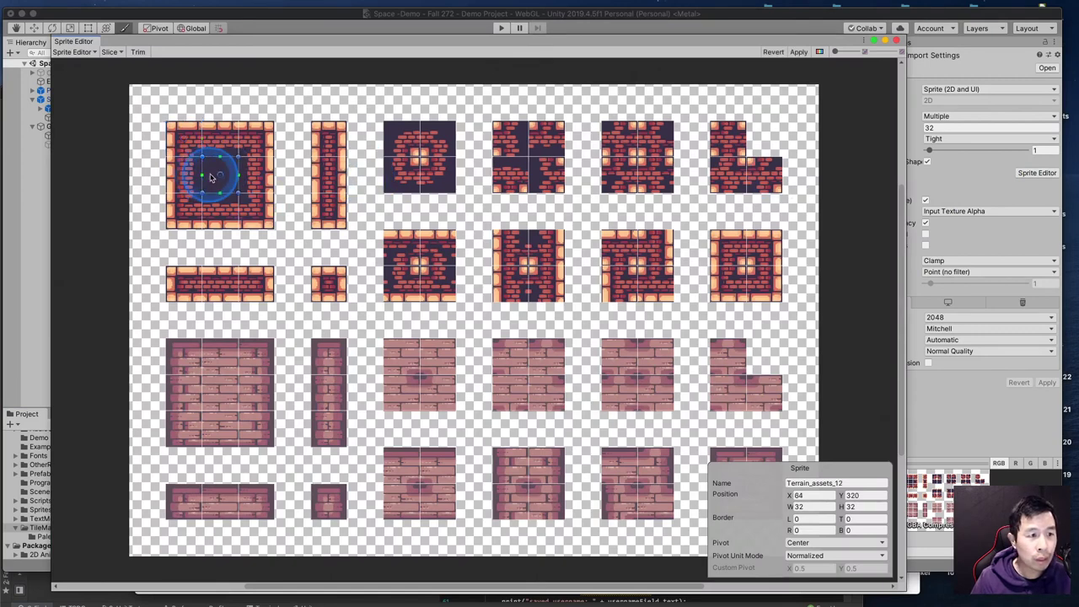
click(74, 51)
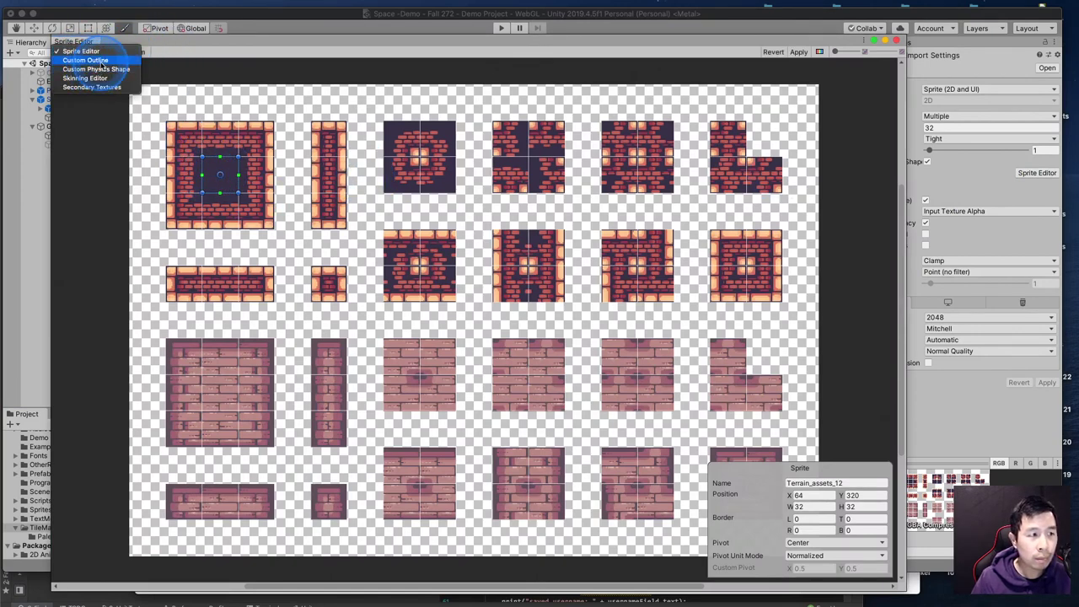
click(95, 69)
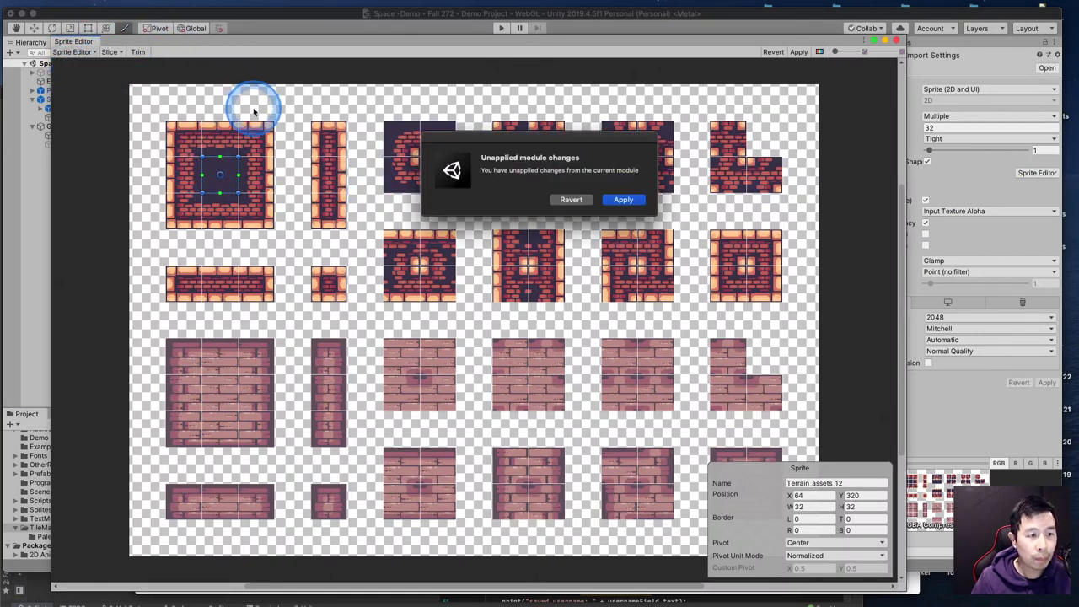
click(638, 200)
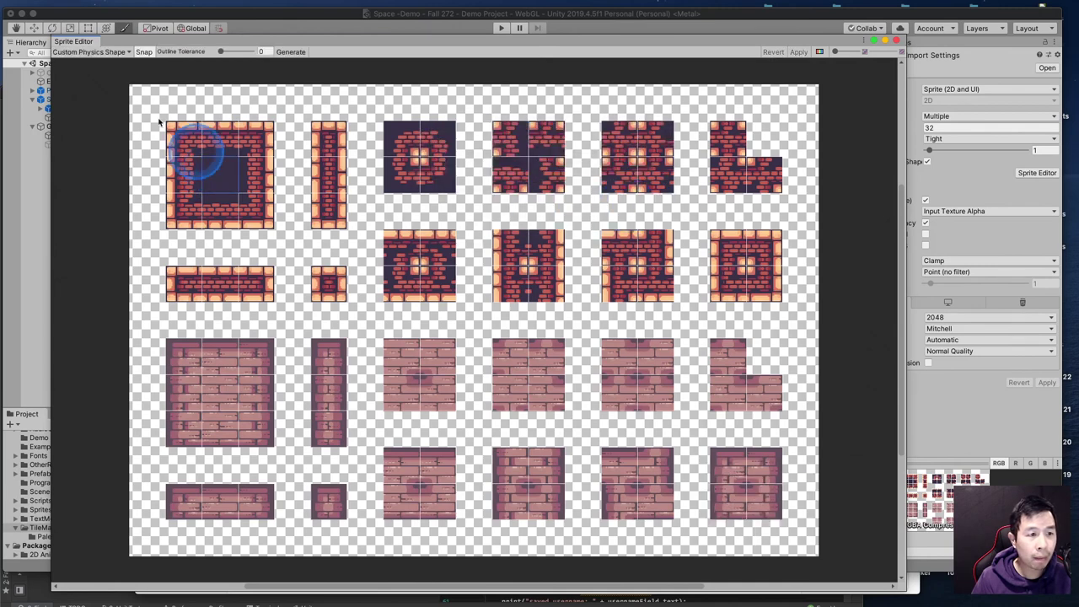
Generate a custom physics shape for the large brick square's dark centre tile, try adjusting its corner, apply the changes and close the Sprite Editor
click(225, 176)
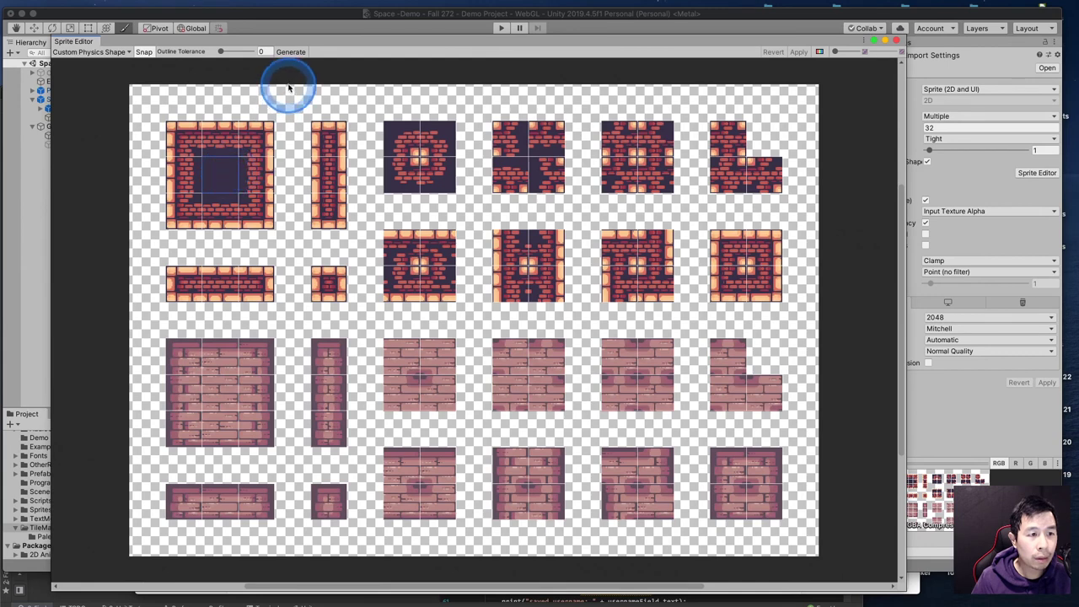
click(291, 52)
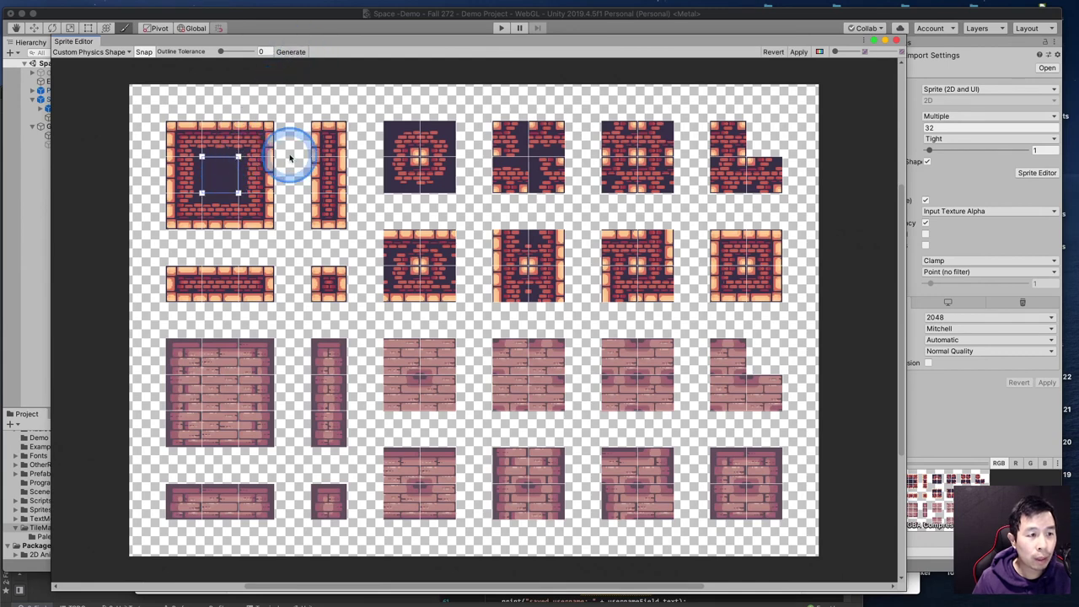
click(234, 171)
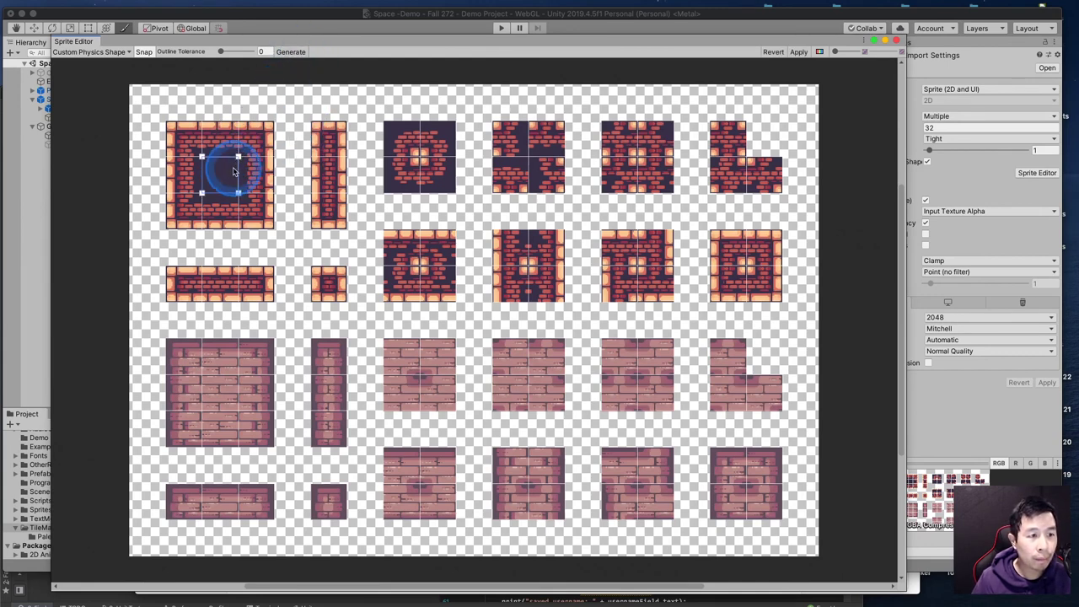
scroll(221, 175, up, 3)
drag(249, 151, 186, 155)
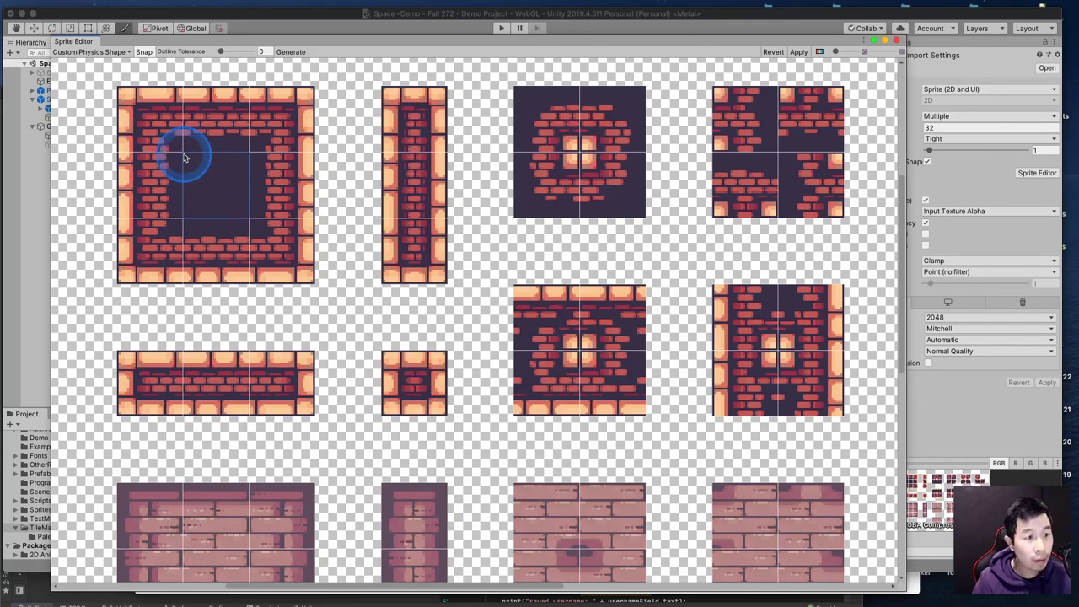
click(797, 52)
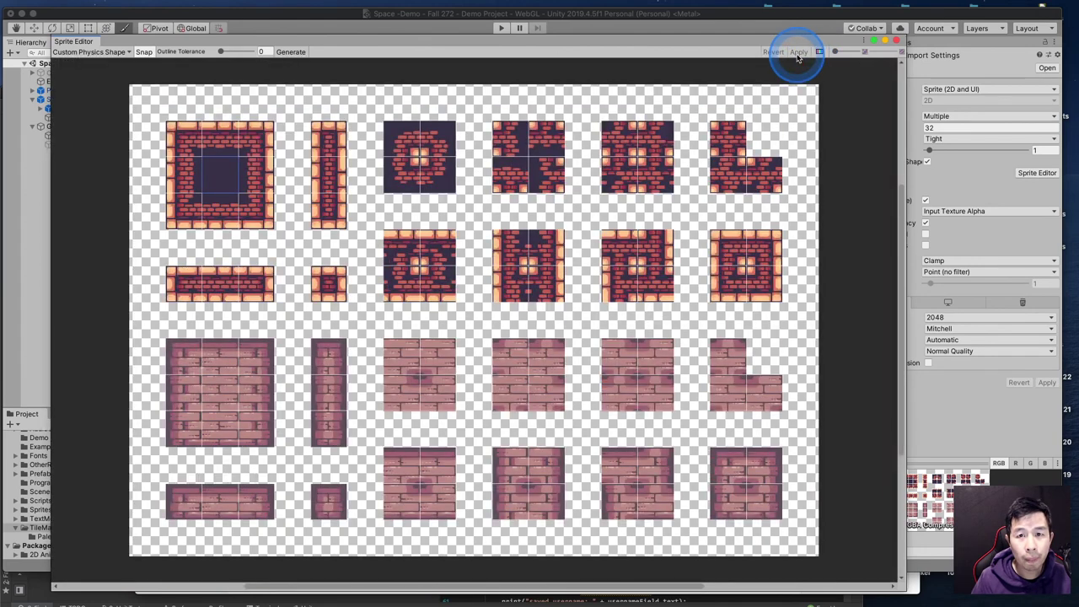
click(896, 40)
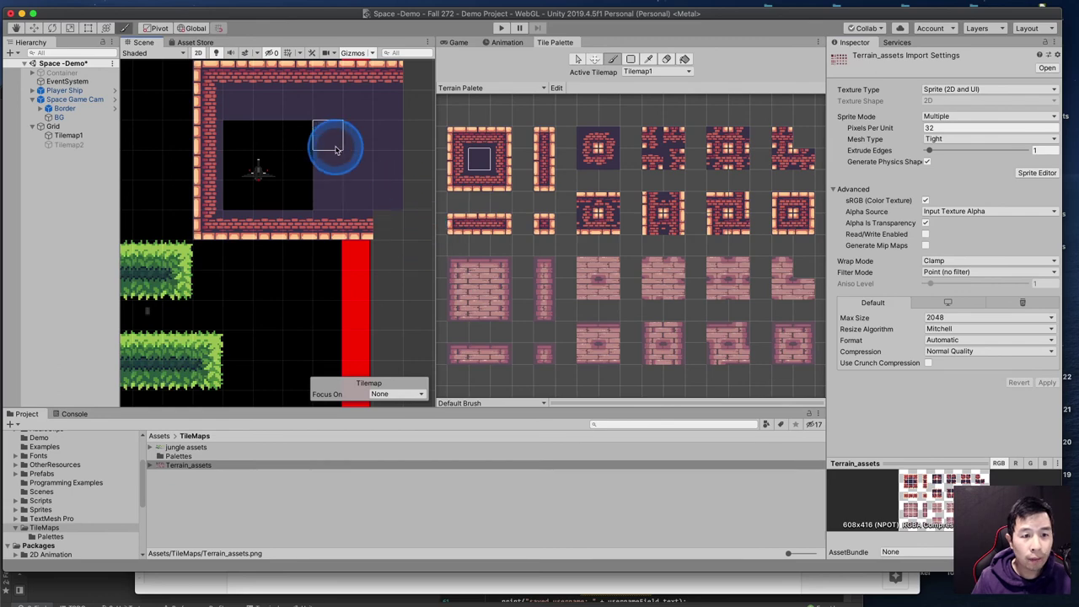
Reset Tilemap1's Tilemap Collider 2D and check the collider outlines on the dark fill tiles
scroll(336, 149, up, 3)
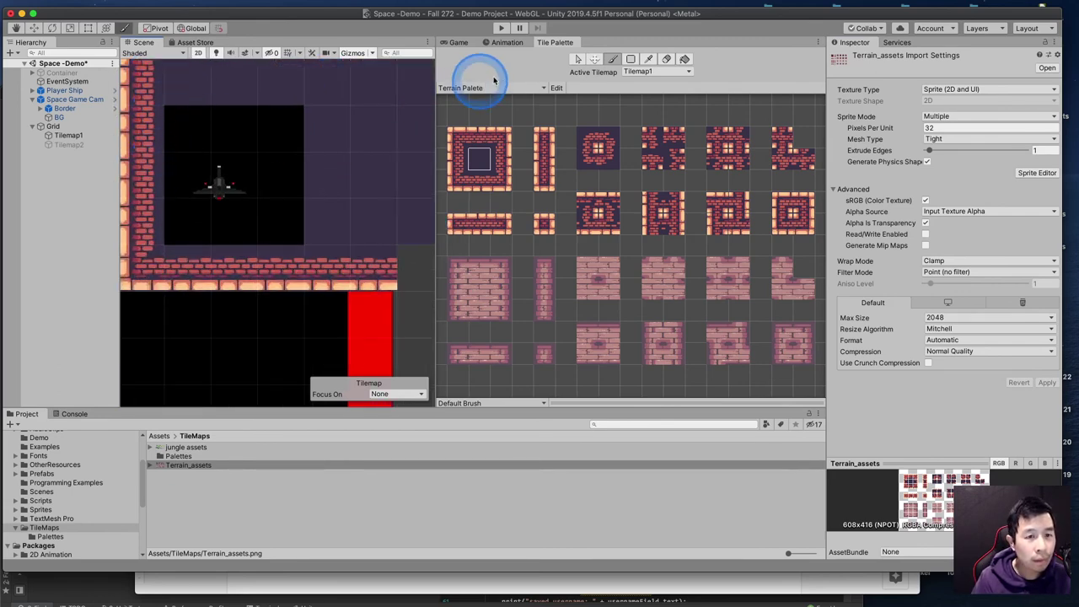
click(577, 59)
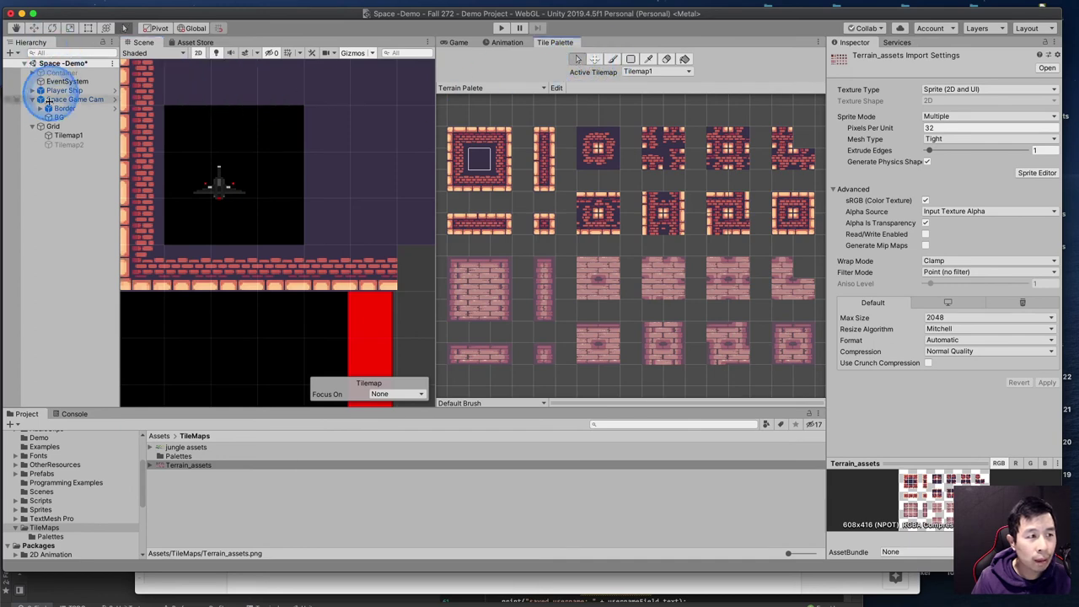
click(64, 135)
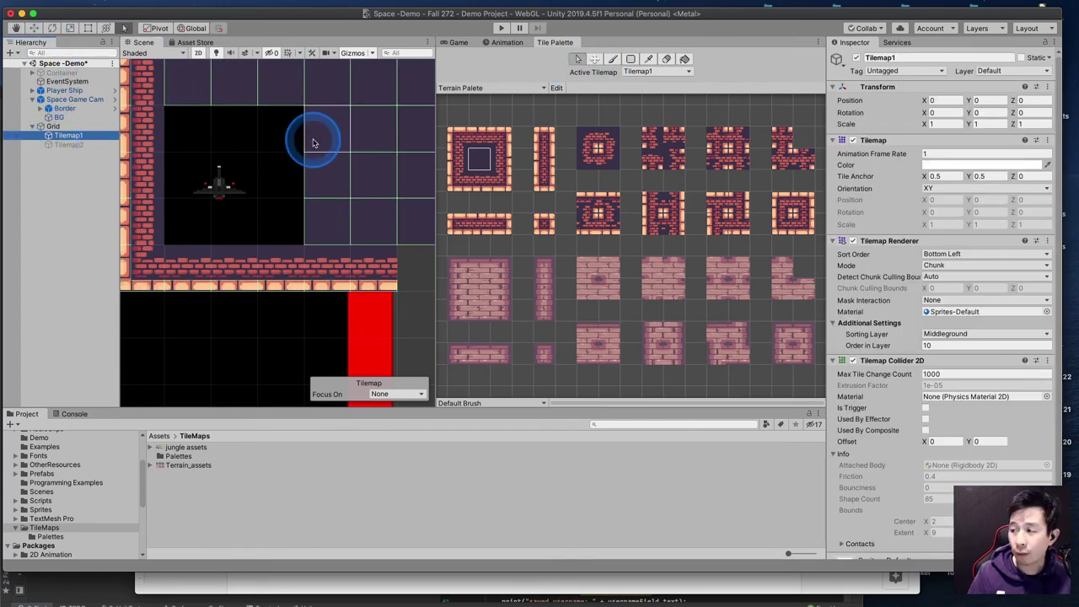
click(1047, 360)
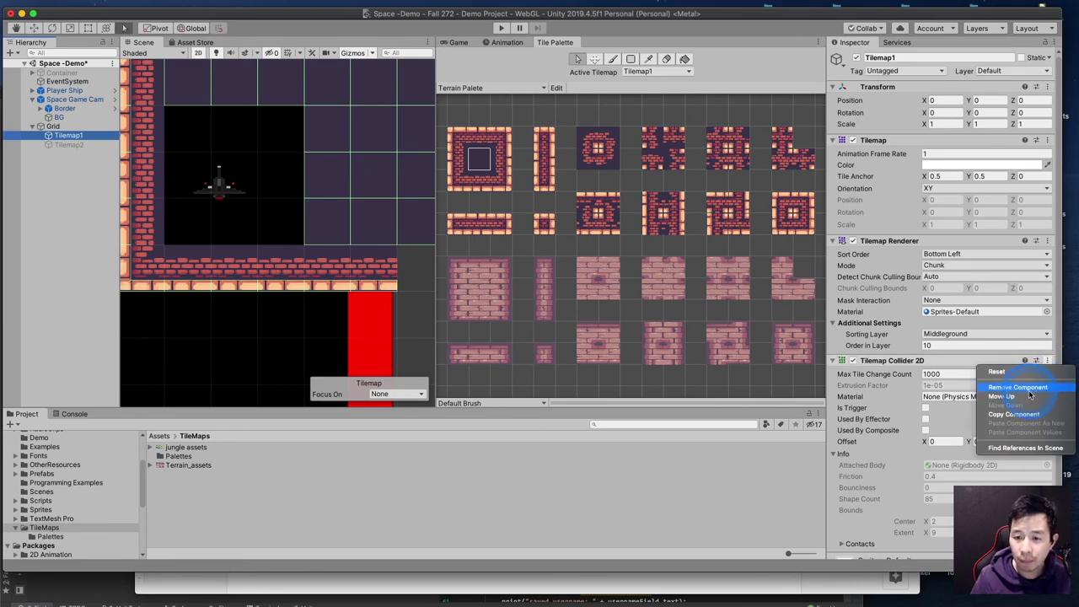
click(1037, 374)
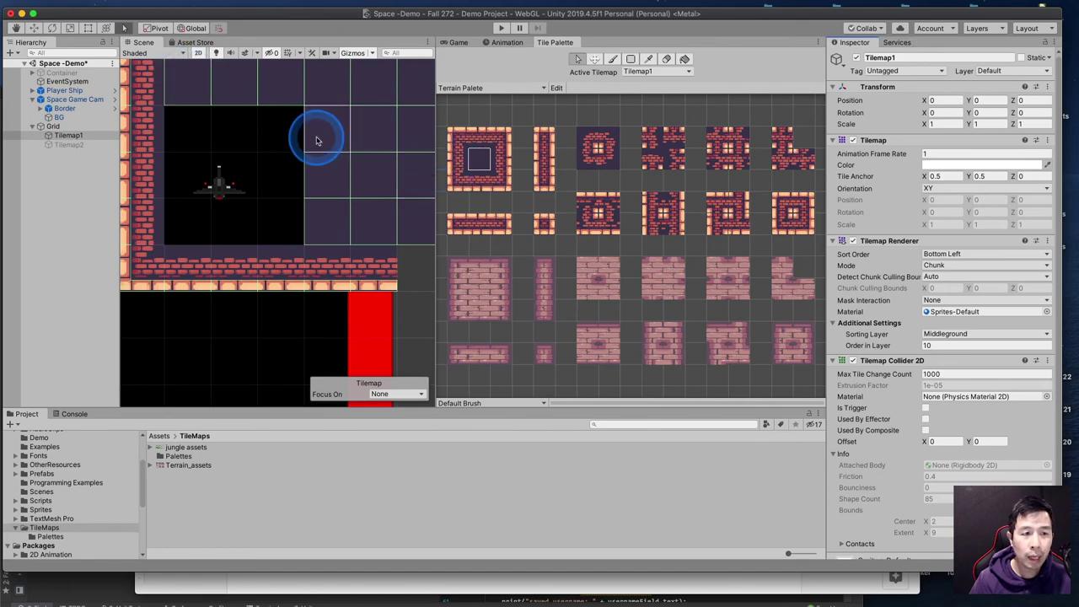
scroll(317, 141, down, 2)
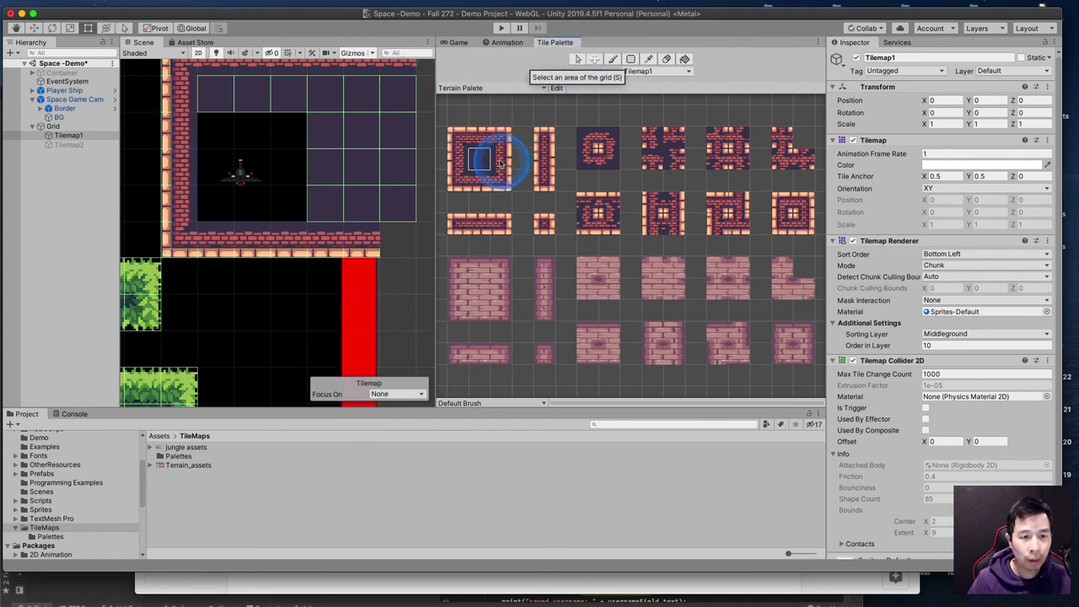
Pick the large brick square's dark centre tile with the brush and look through the Inspector for its settings
key(b)
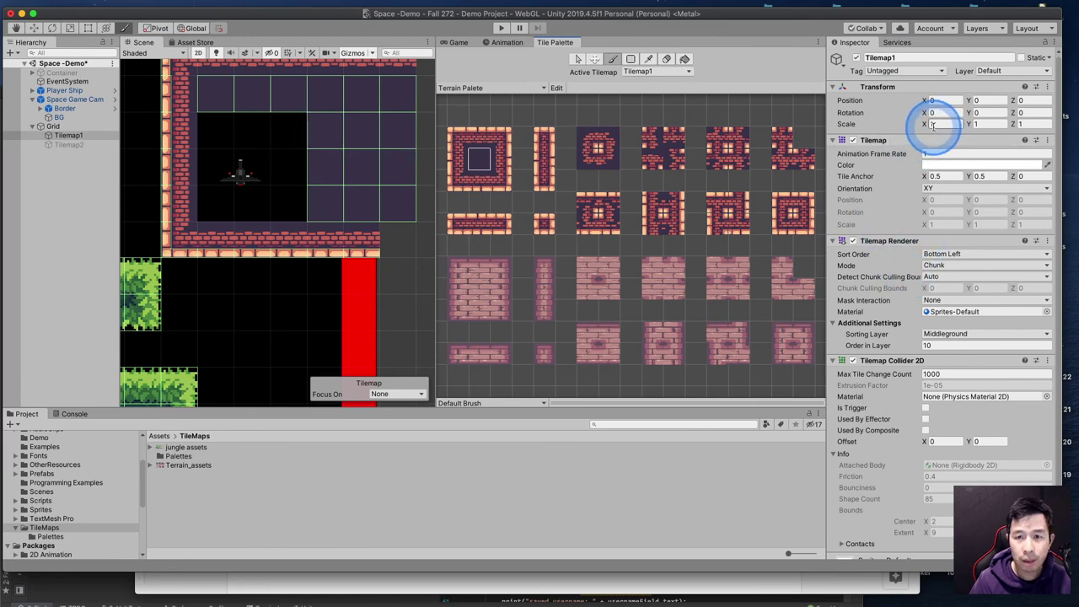
click(895, 42)
click(855, 42)
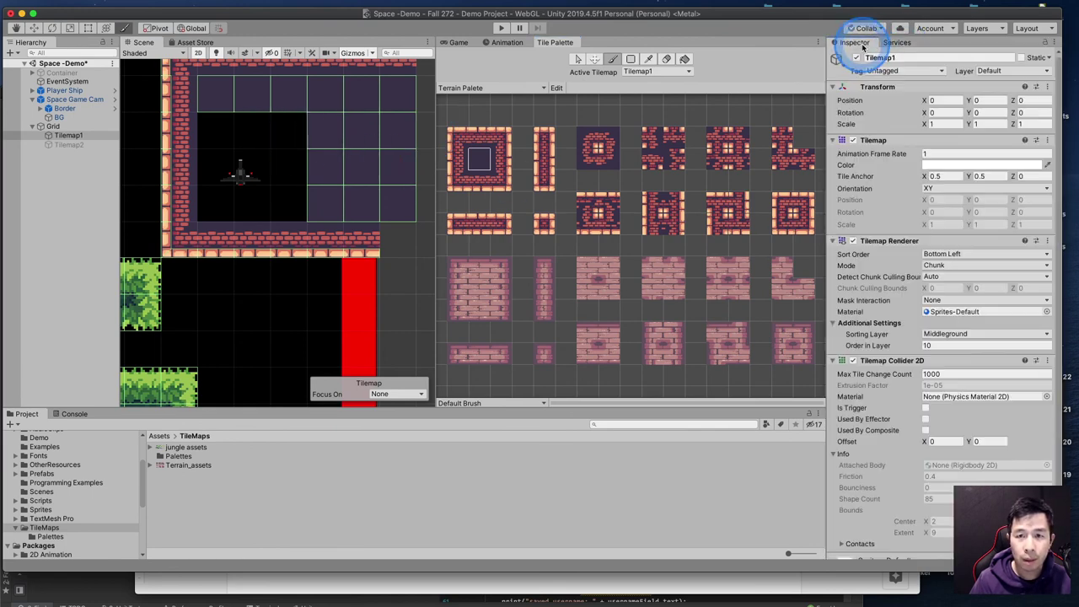
click(883, 43)
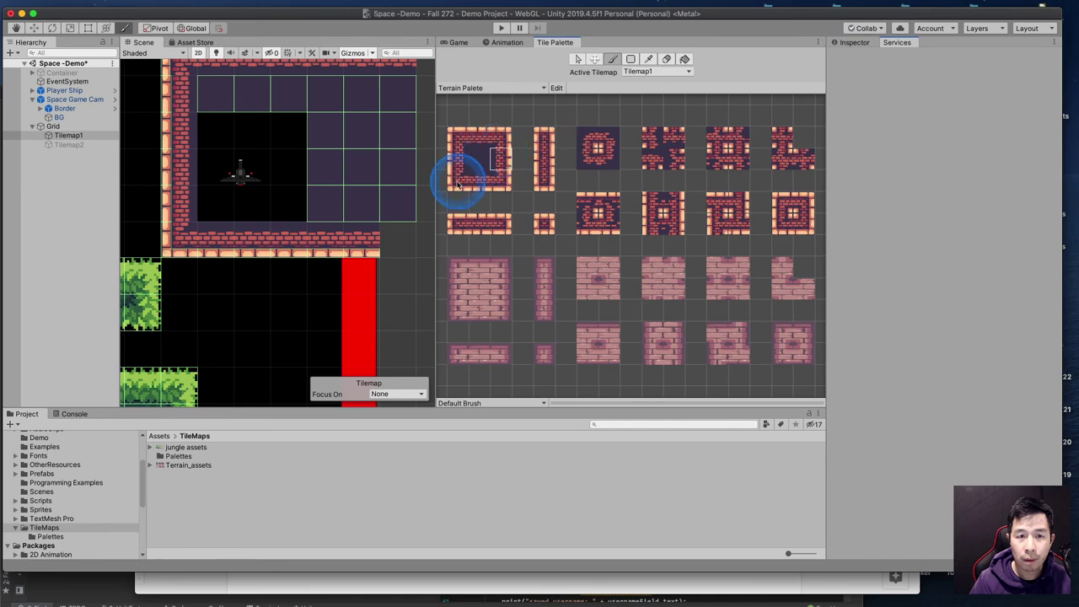
click(458, 180)
click(478, 159)
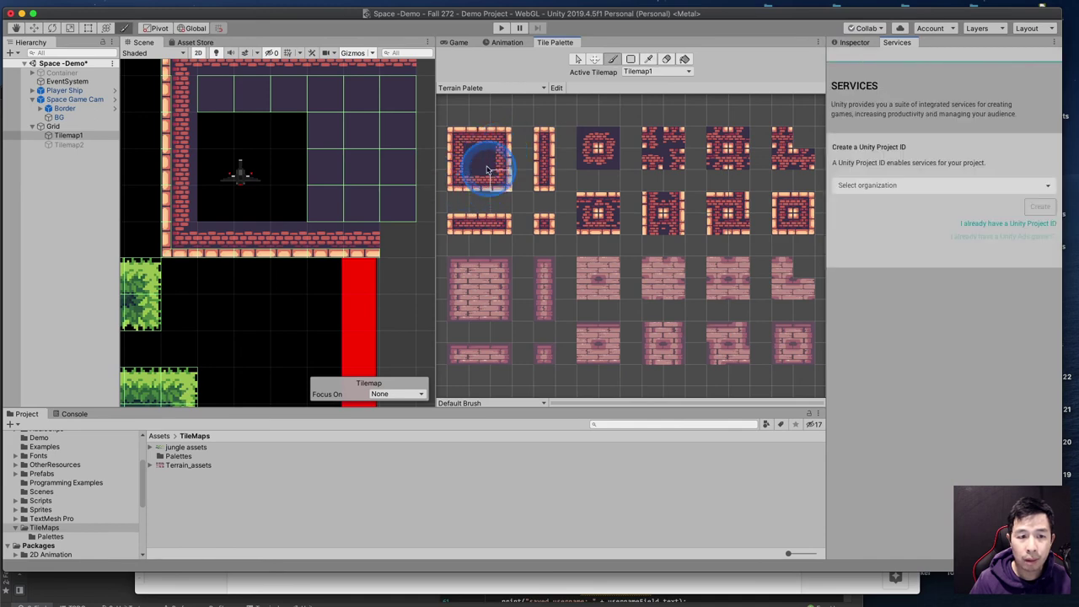
click(855, 42)
scroll(944, 232, down, 2)
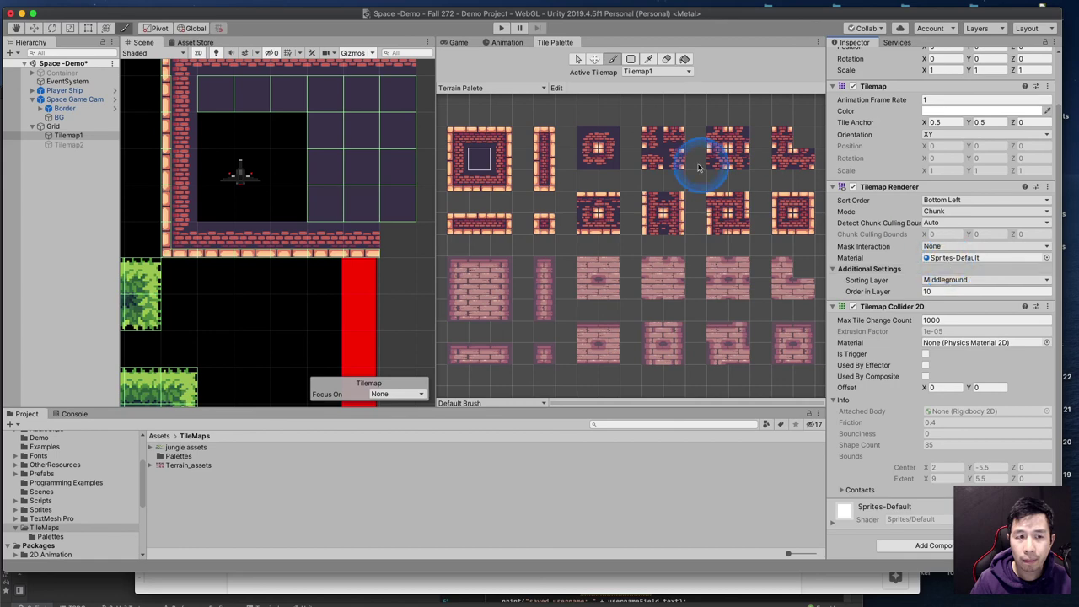
Turn on editing for the Terrain palette with the dark centre tile still as the brush
click(556, 88)
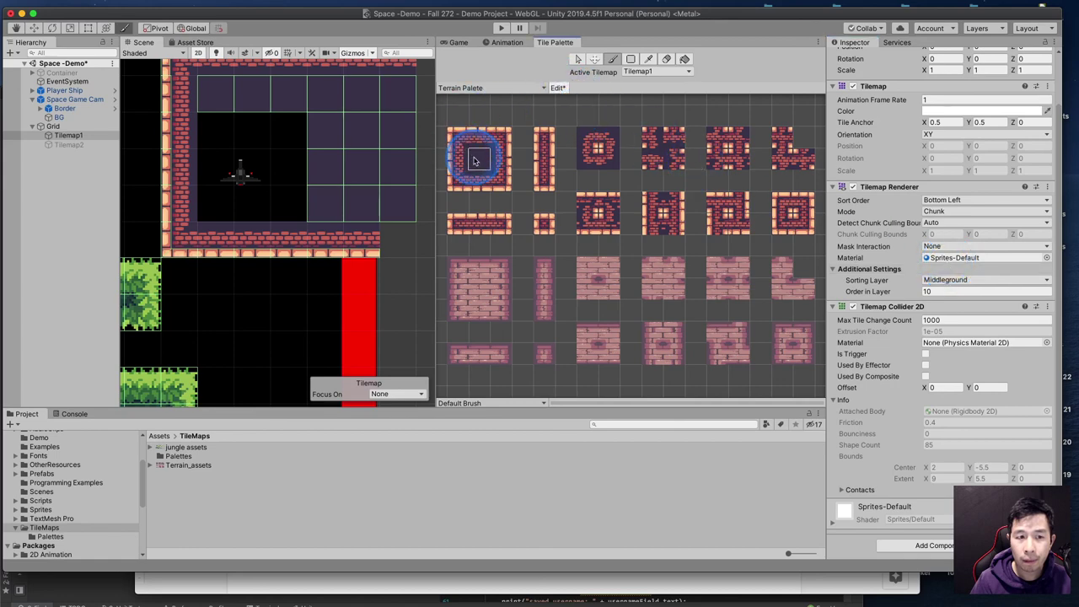
drag(614, 163, 611, 174)
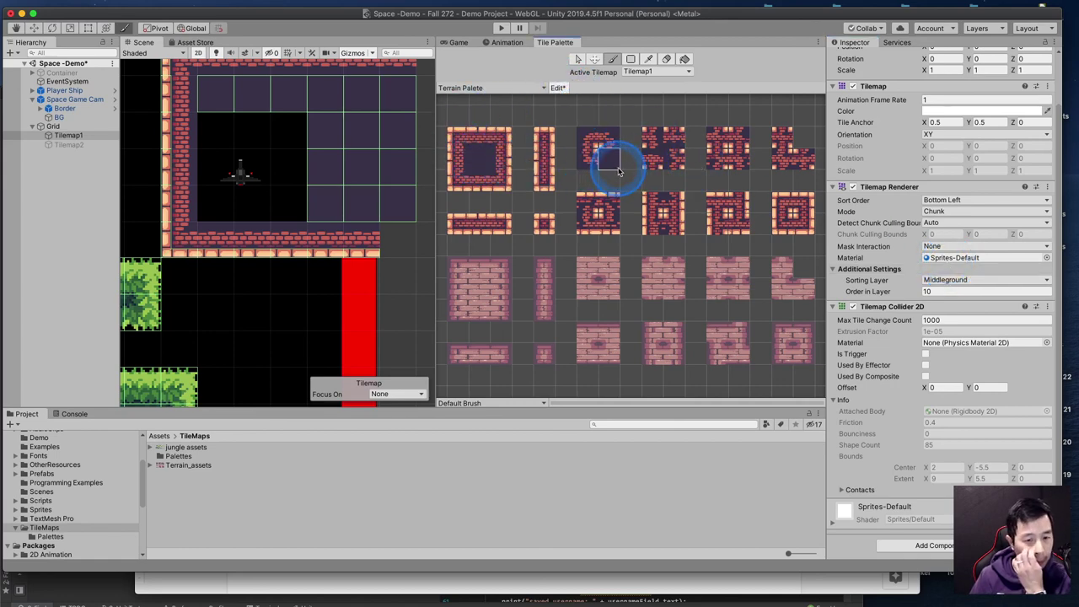
click(589, 87)
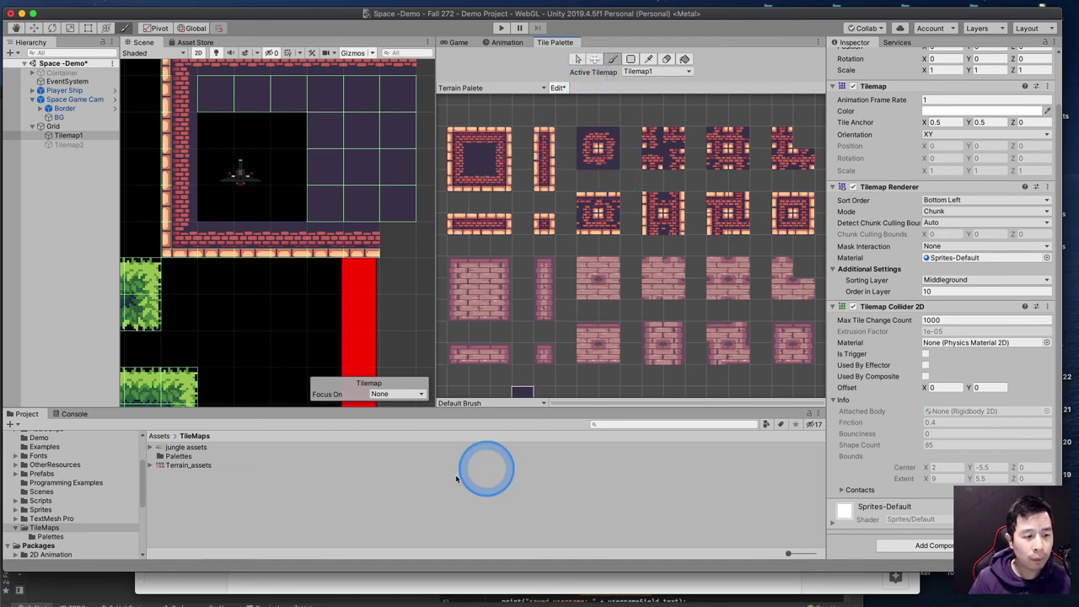
click(180, 466)
double_click(180, 466)
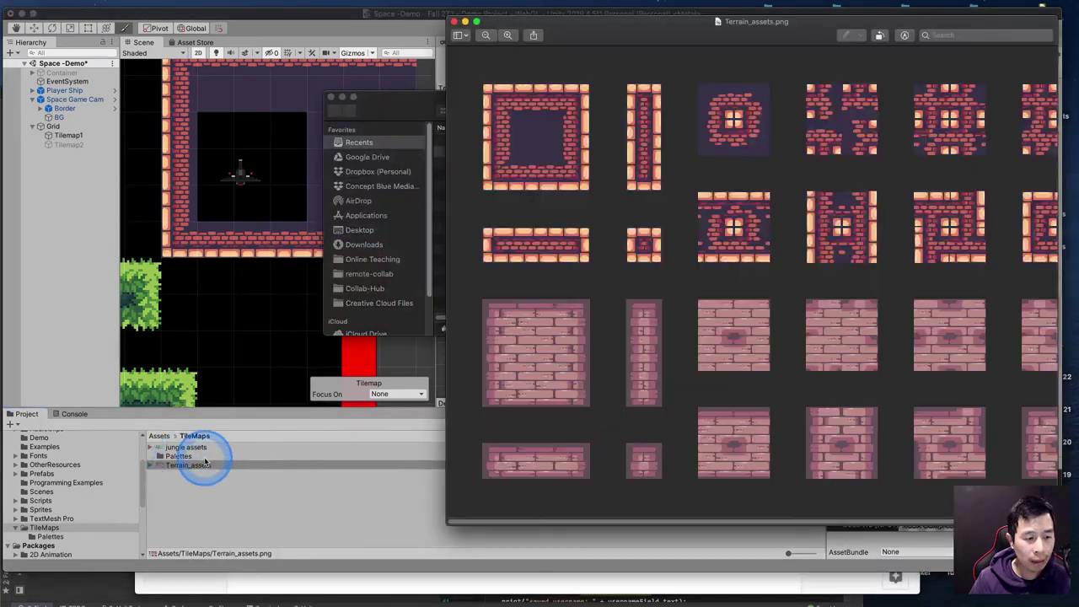
click(470, 27)
click(455, 21)
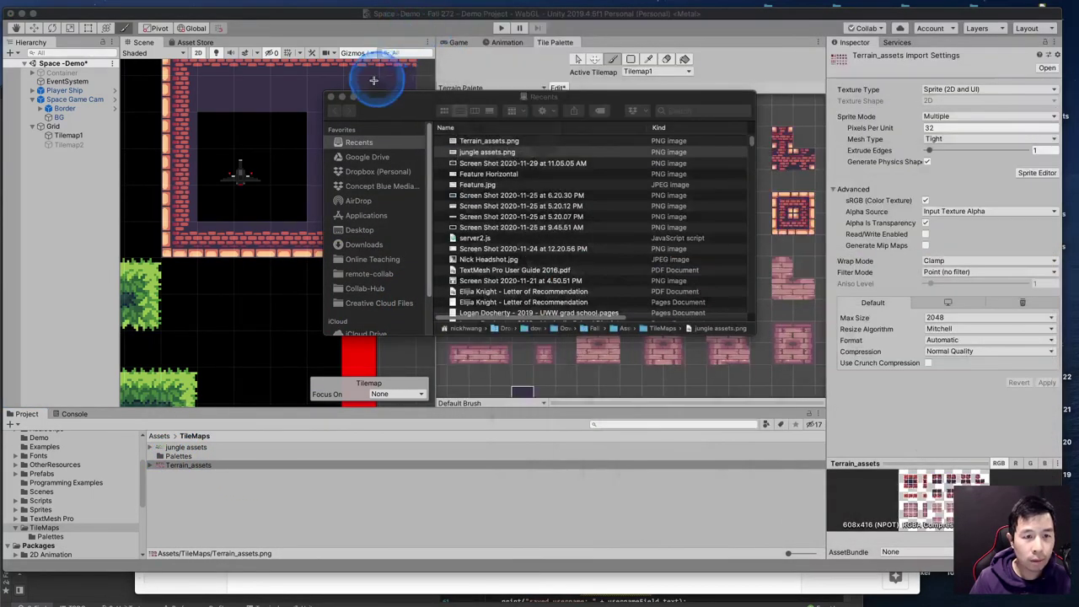
click(32, 21)
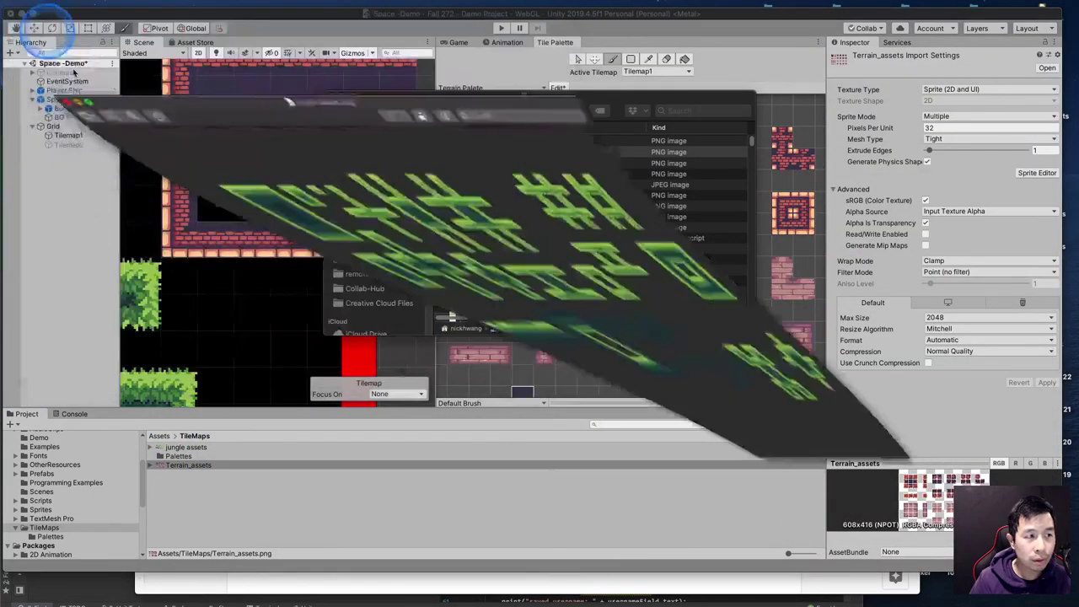
click(173, 487)
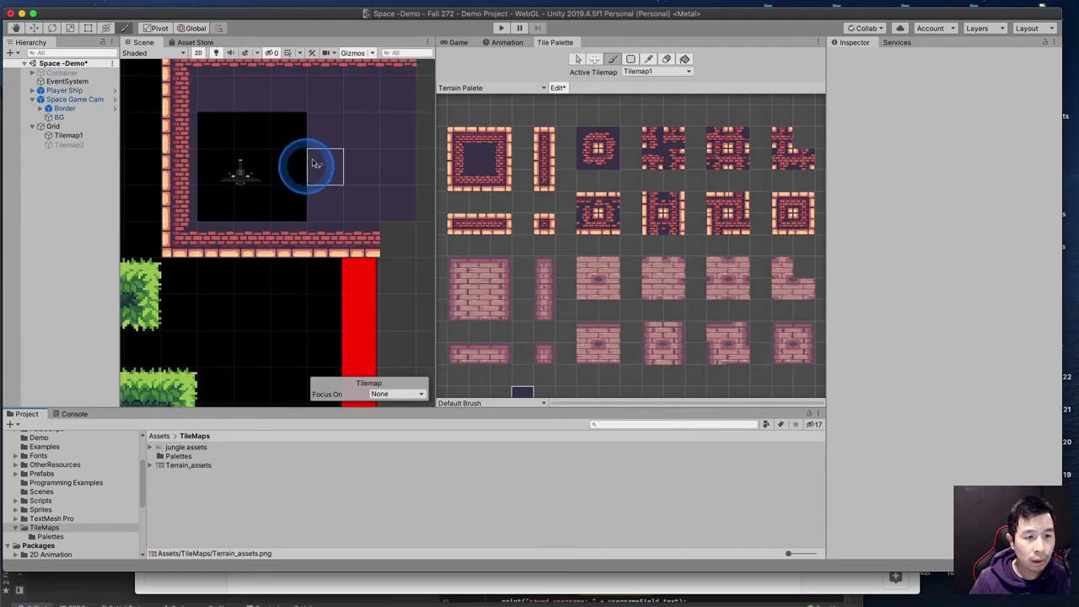
Look into the Palettes folder, return to TileMaps and inspect the jungle assets_0 sprite
click(179, 456)
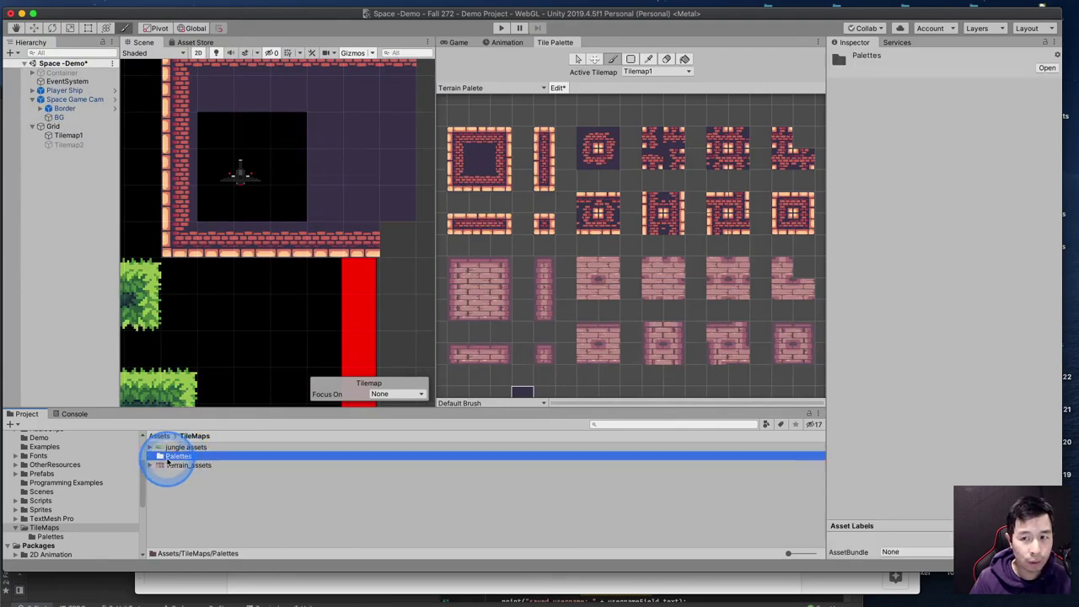
double_click(169, 459)
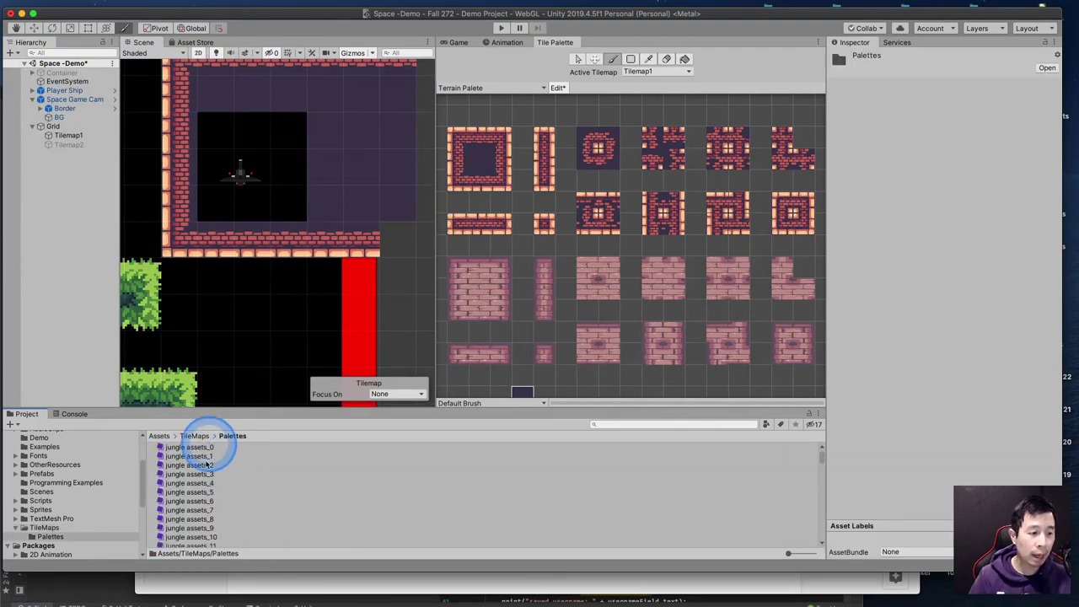
click(194, 435)
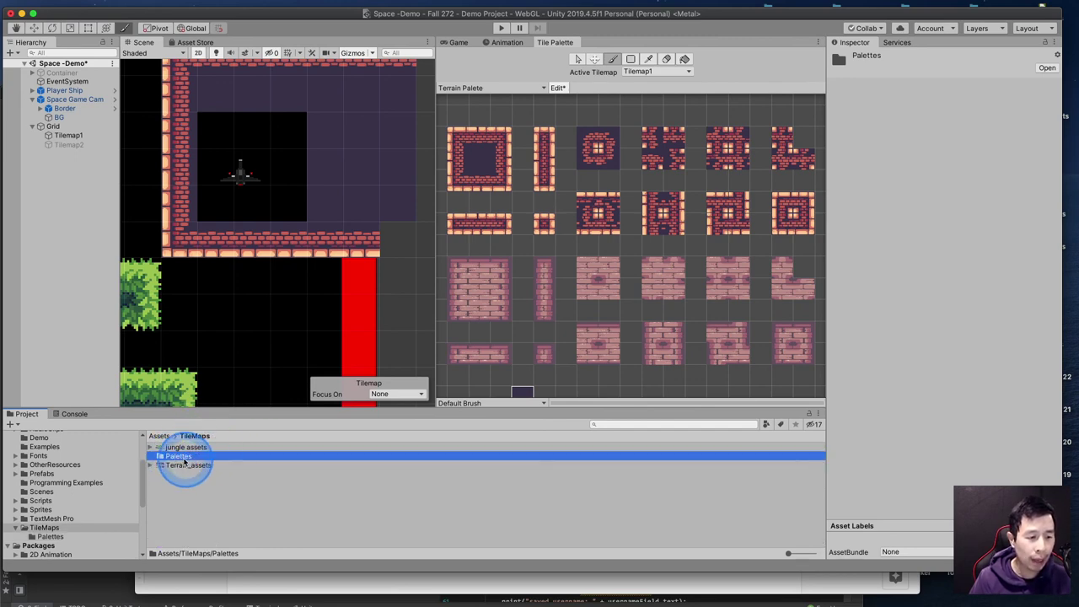
click(148, 447)
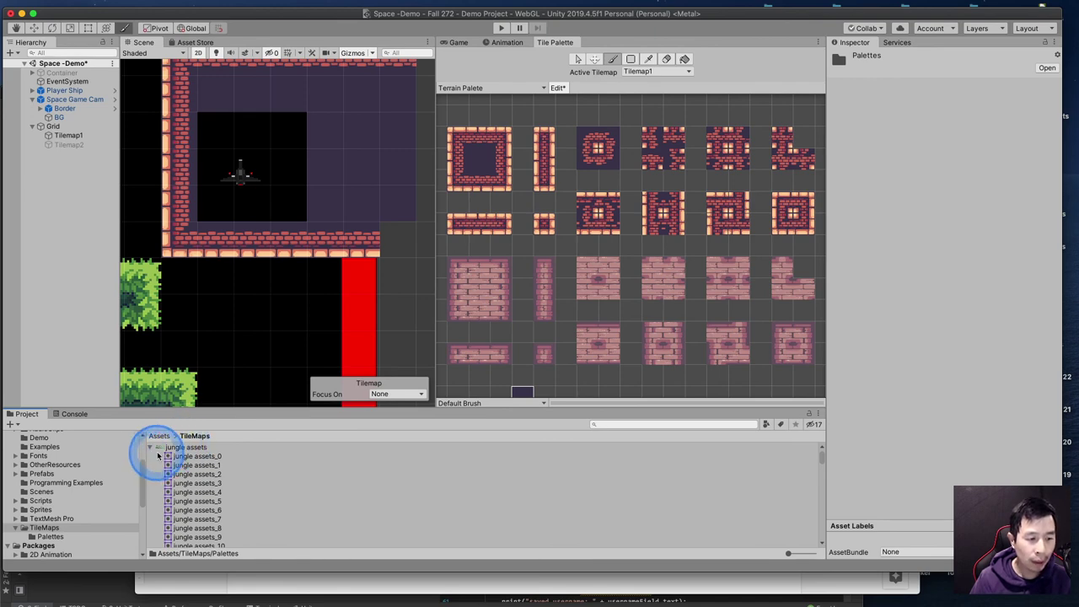
click(194, 456)
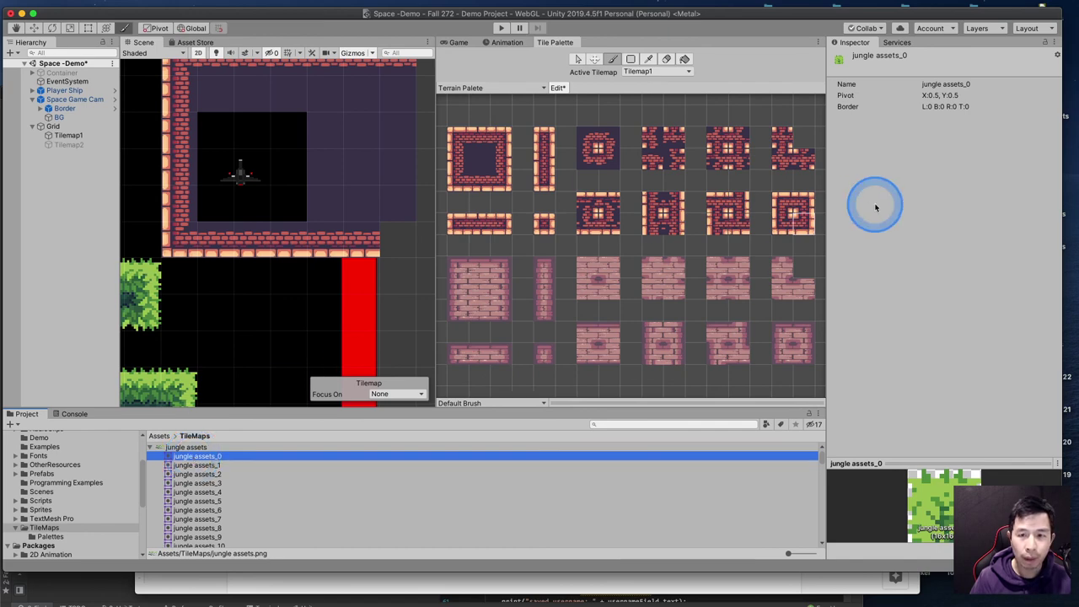
click(152, 448)
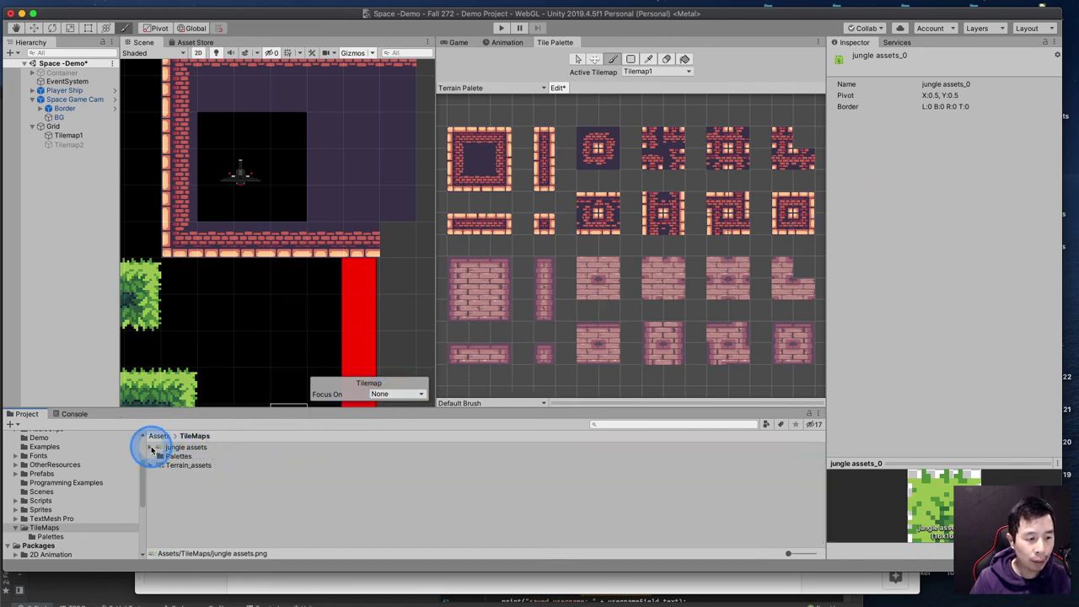
Open the Palettes folder and select the jungle assets_0 tile asset to examine its collider settings
double_click(173, 457)
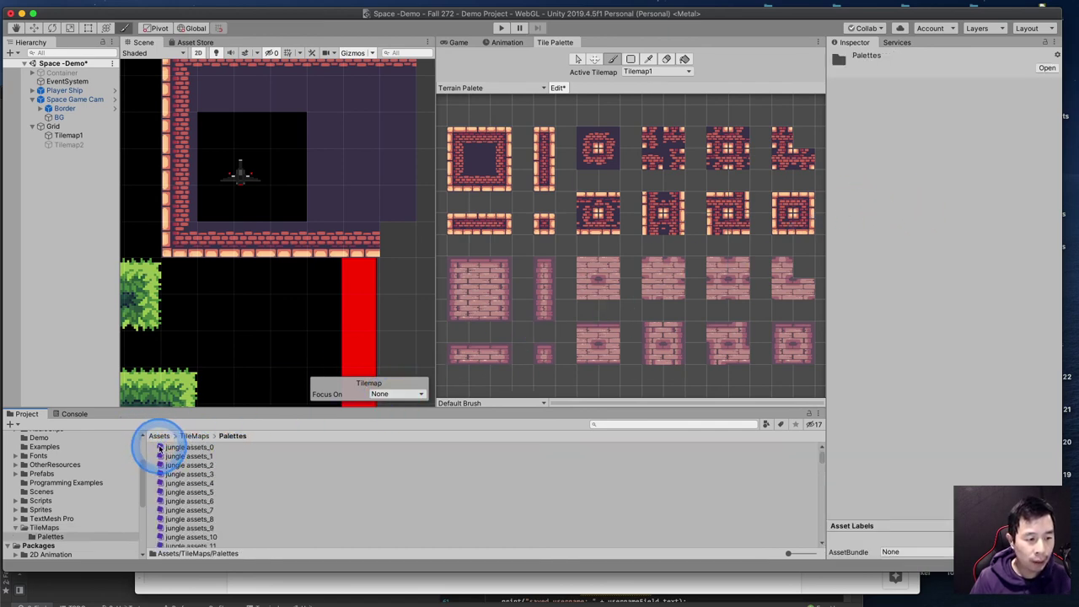
click(162, 448)
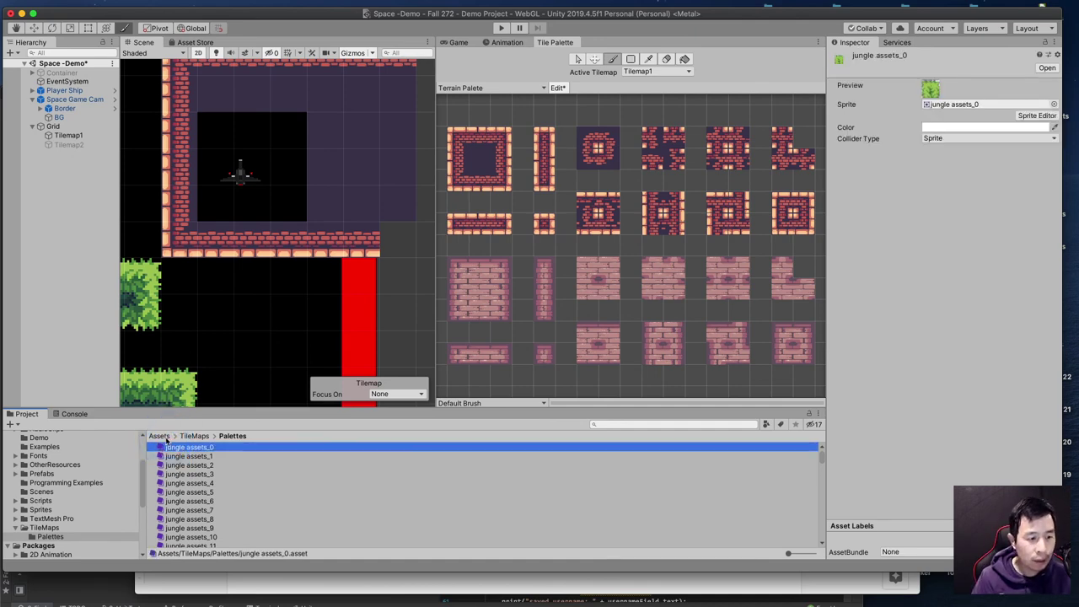
drag(173, 447, 196, 118)
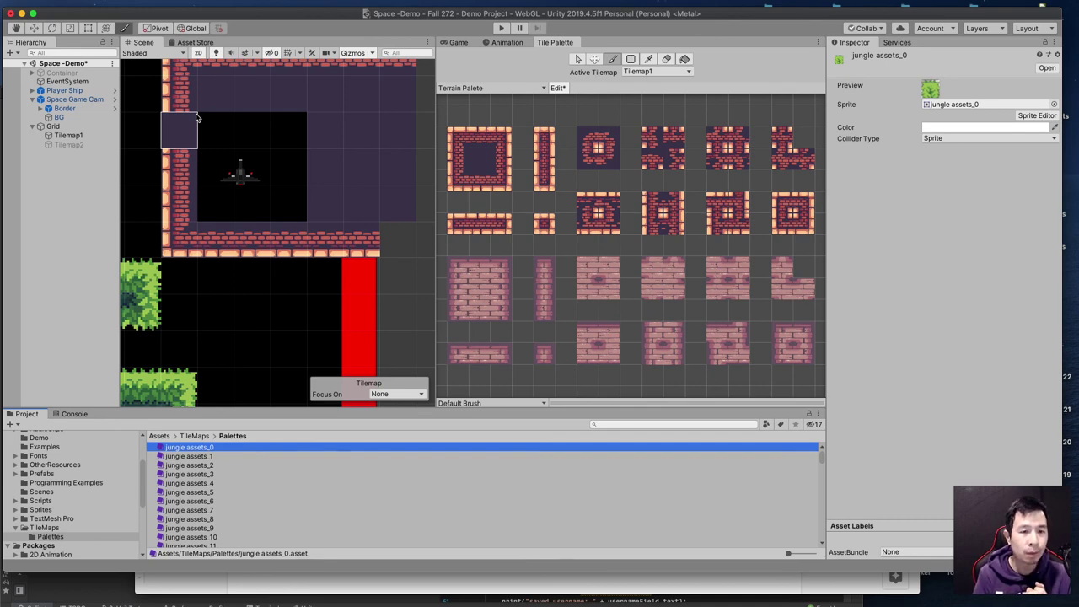
Pick the dark centre tile in the palette and select Tilemap1 to examine its collider outlines
click(481, 157)
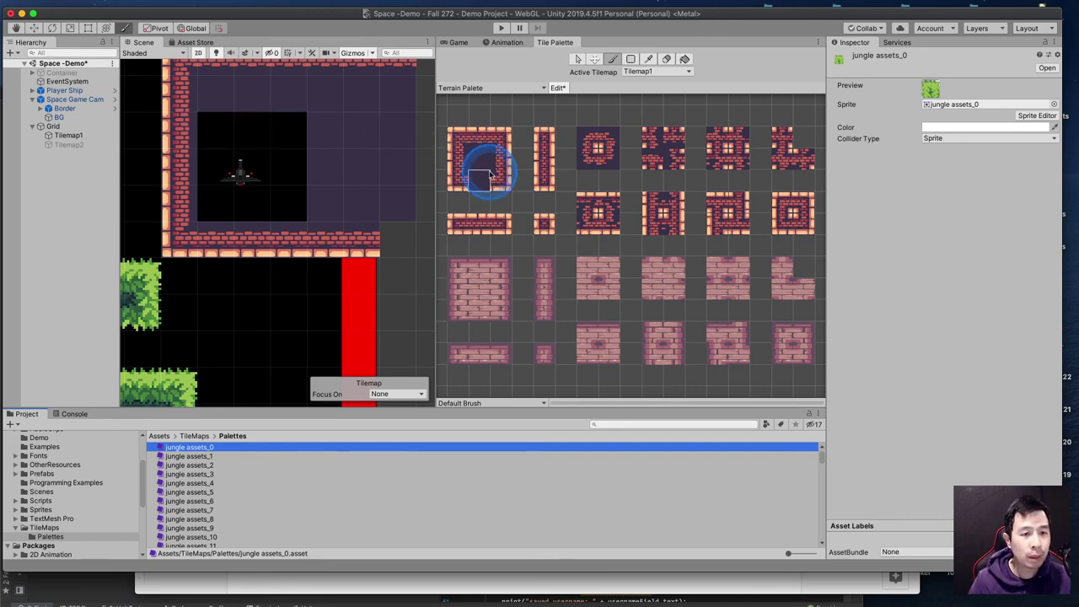
click(483, 175)
scroll(485, 169, up, 5)
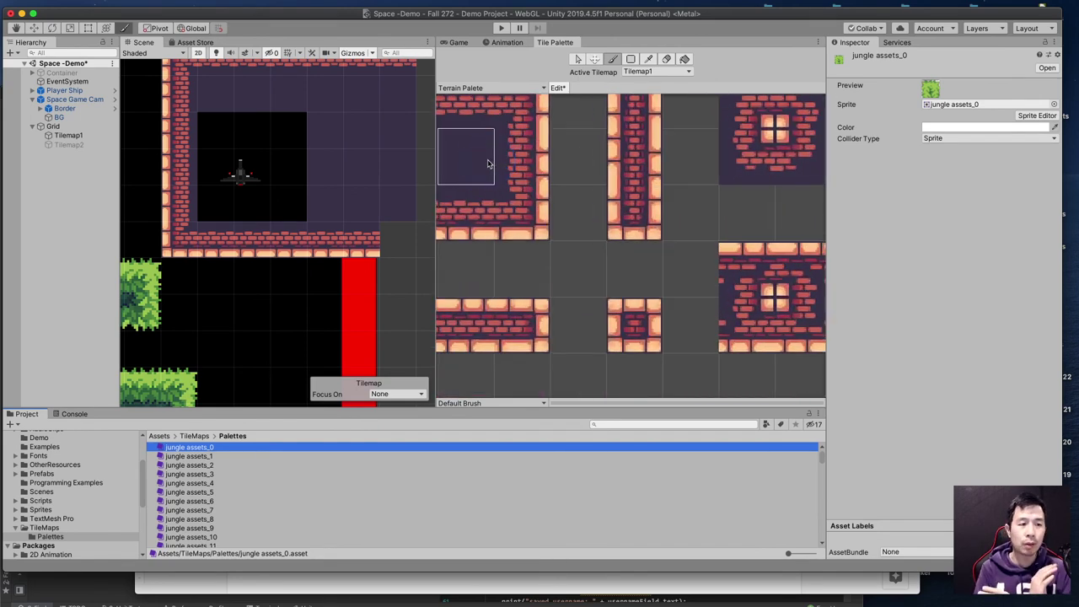
click(68, 135)
click(278, 127)
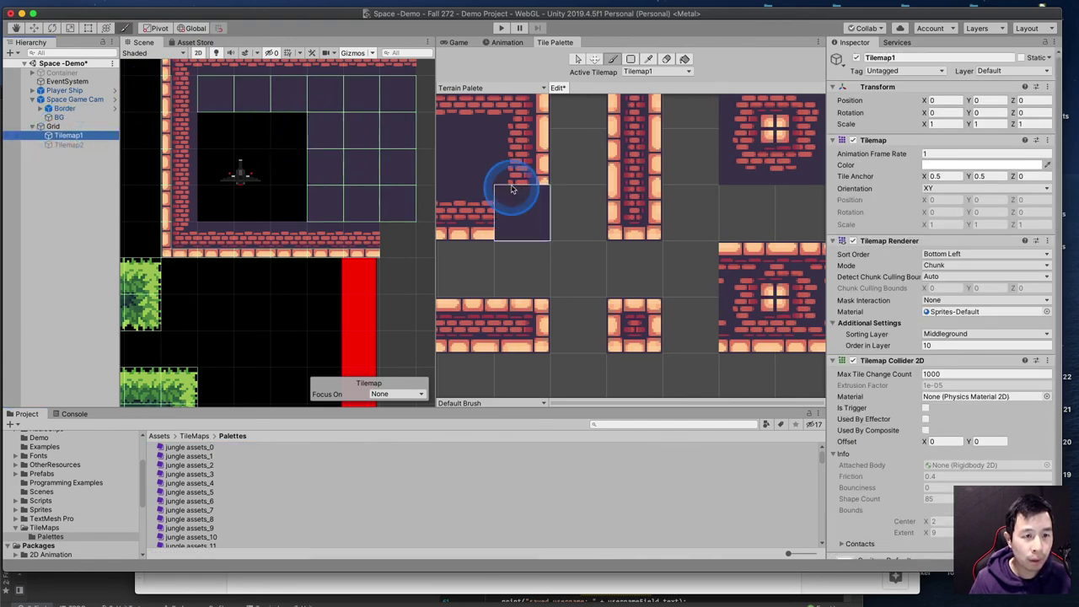
click(468, 189)
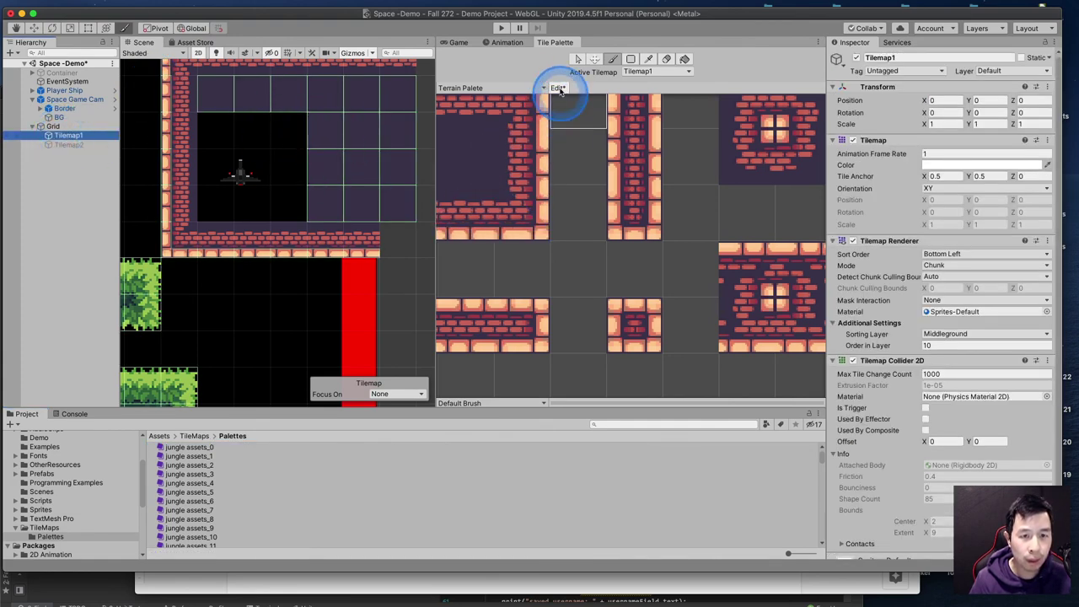
Use the selection tool on the large brick square's dark centre tile in the palette to show its tile properties
click(577, 60)
click(470, 167)
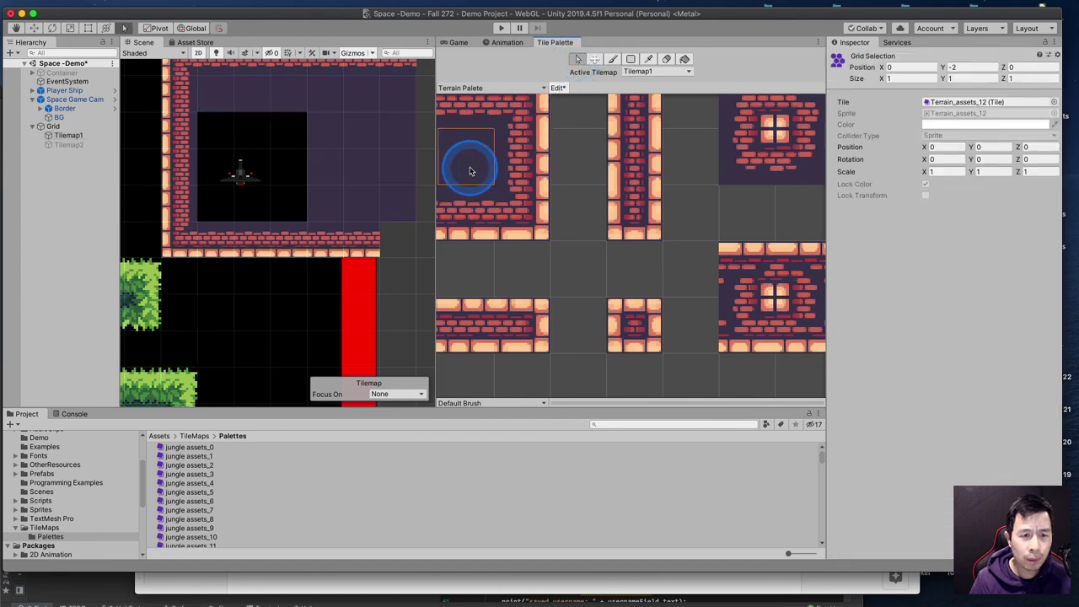
click(573, 193)
click(469, 165)
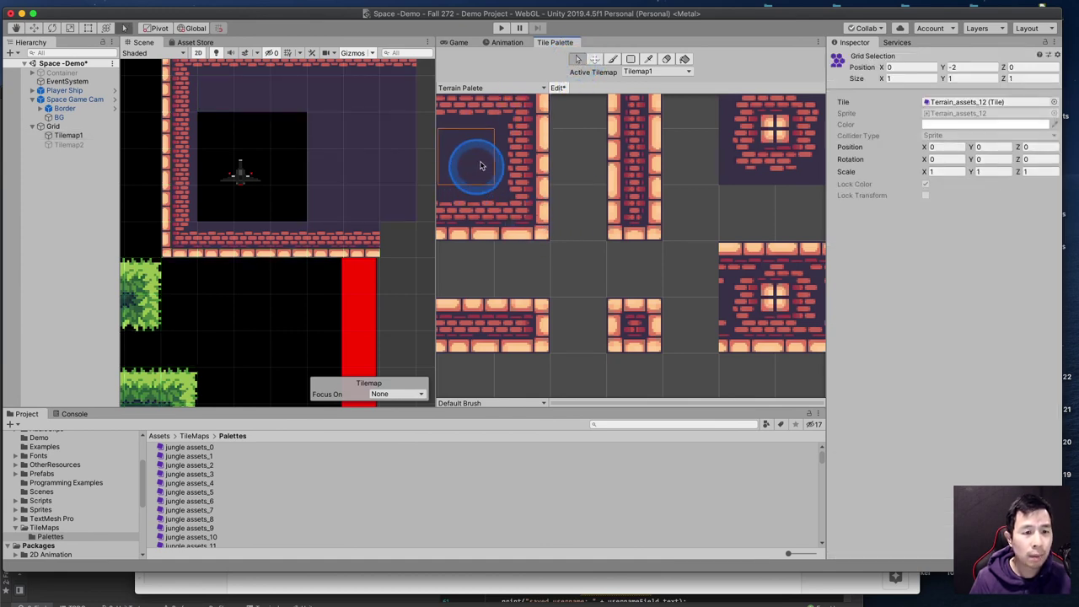
click(577, 60)
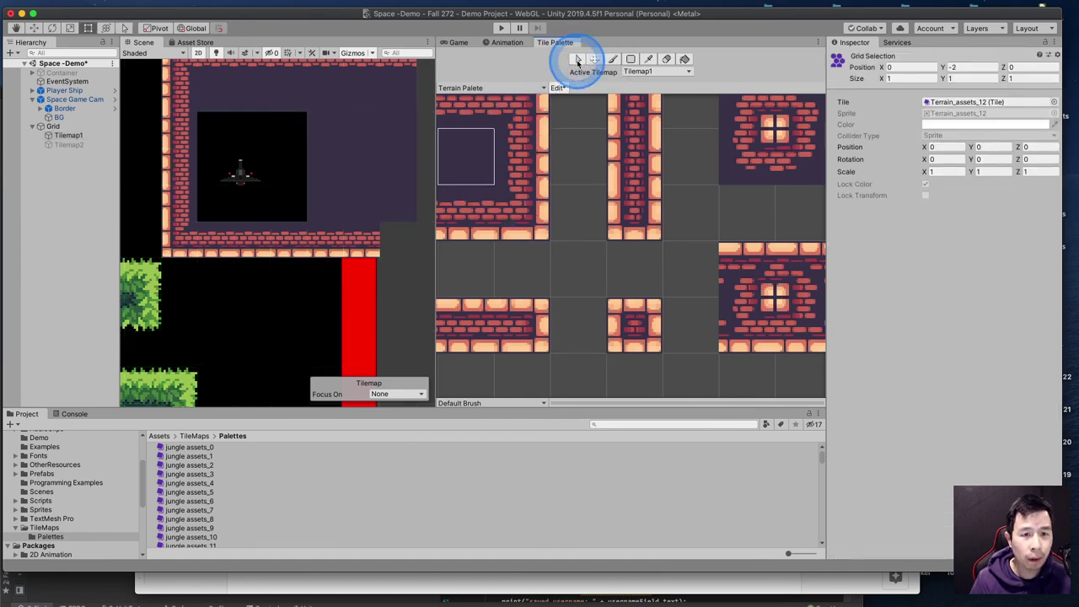
click(476, 151)
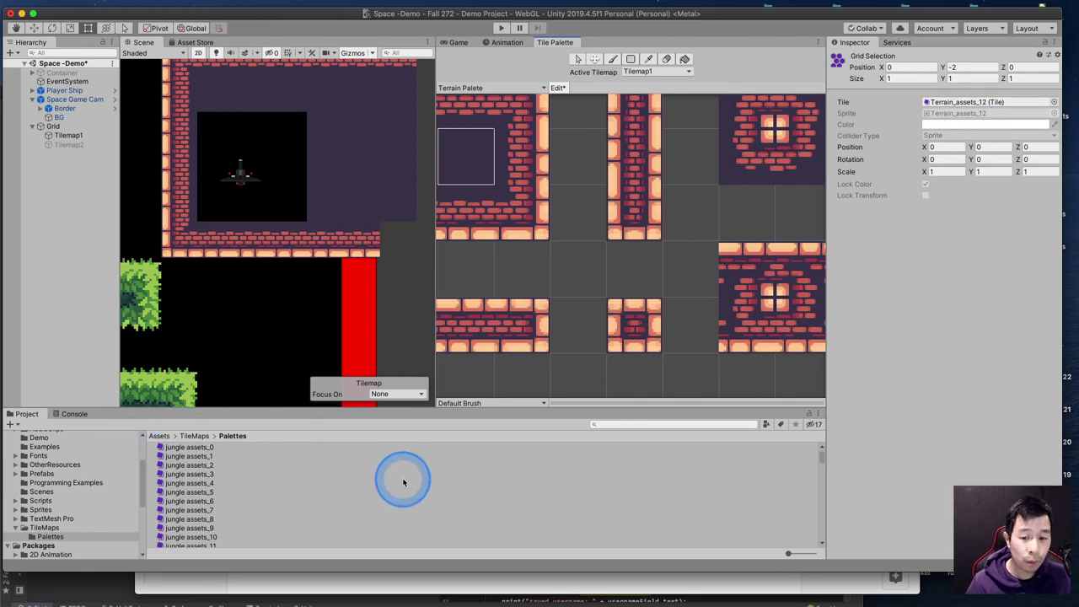
Locate the tile asset behind the selected palette cell and select Terrain_assets_12 to view its collider type
click(1042, 102)
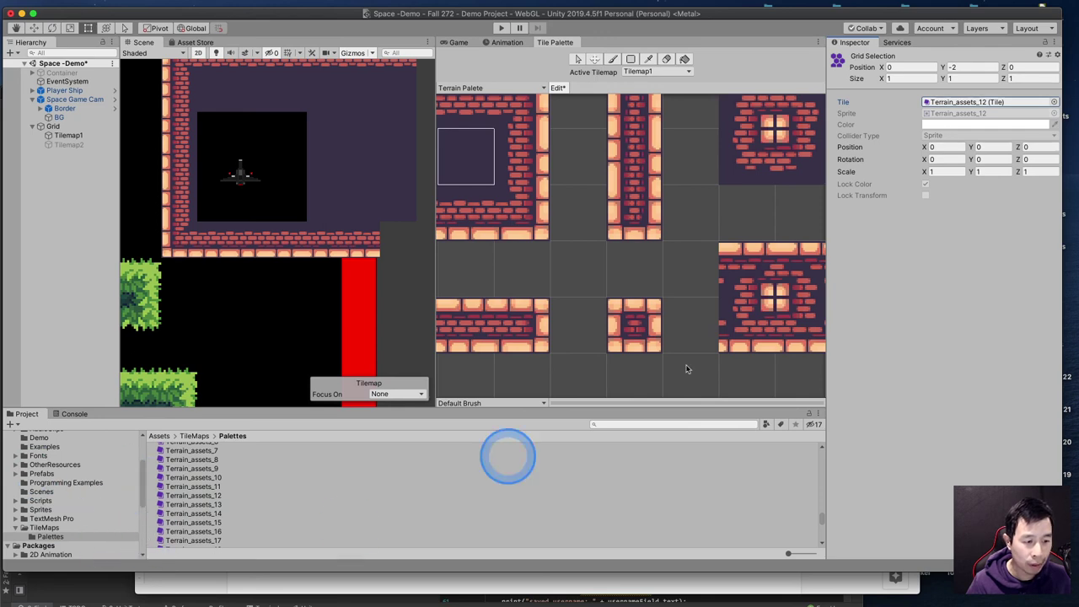
click(951, 102)
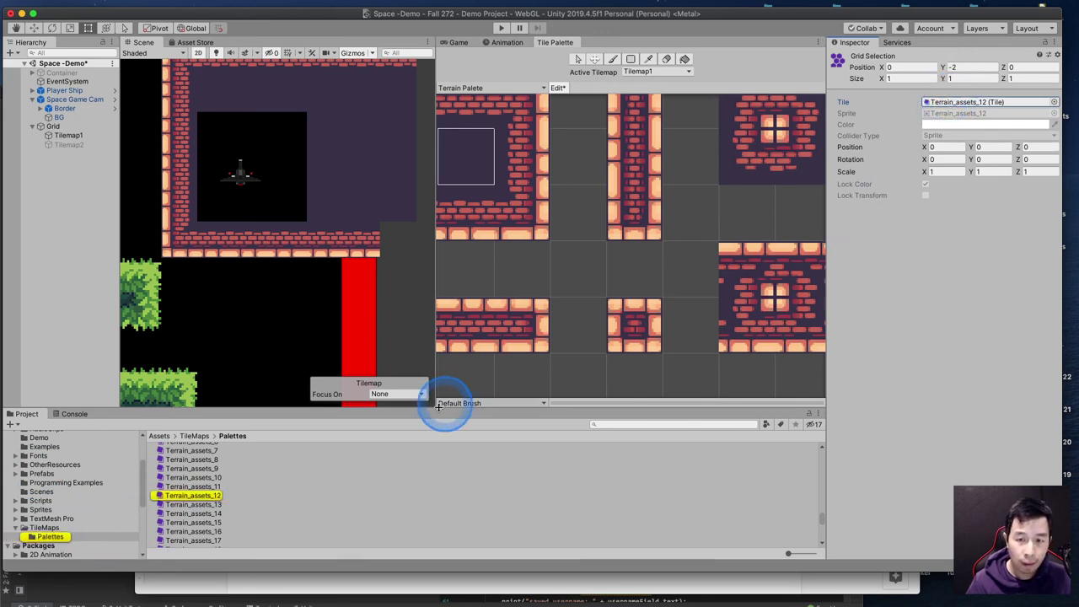
click(194, 496)
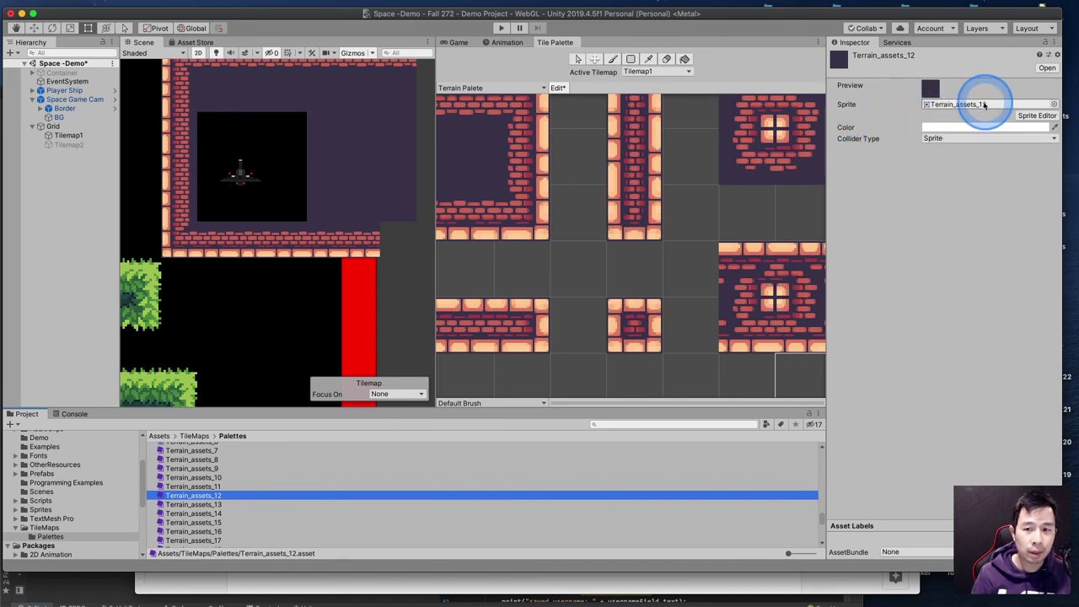
Reselect the dark centre tile in the palette and trace its assigned tile to the Palettes folder again
drag(970, 102, 477, 164)
click(578, 60)
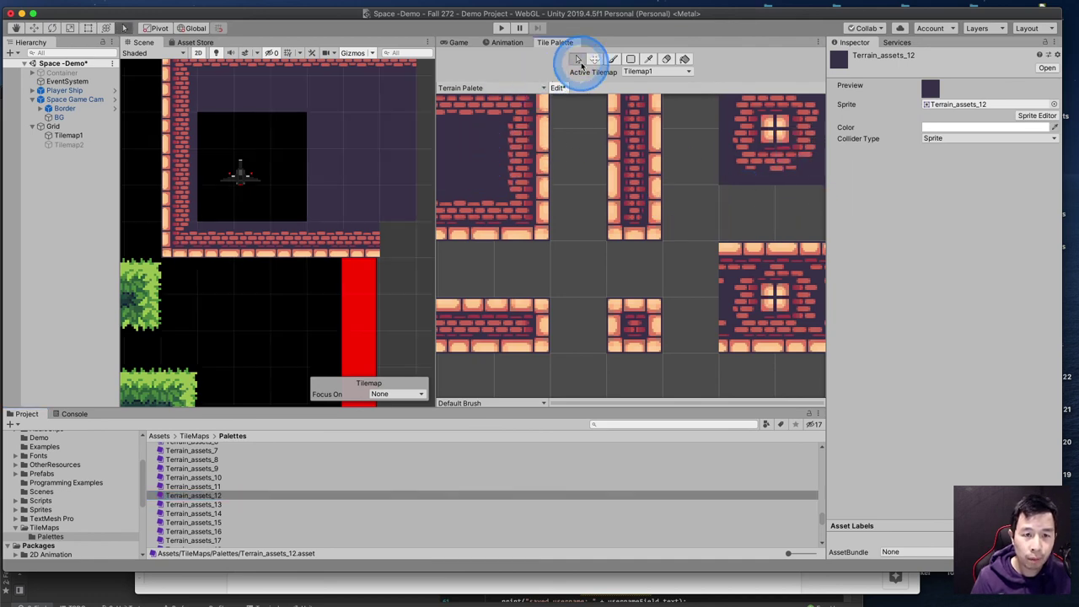
click(464, 153)
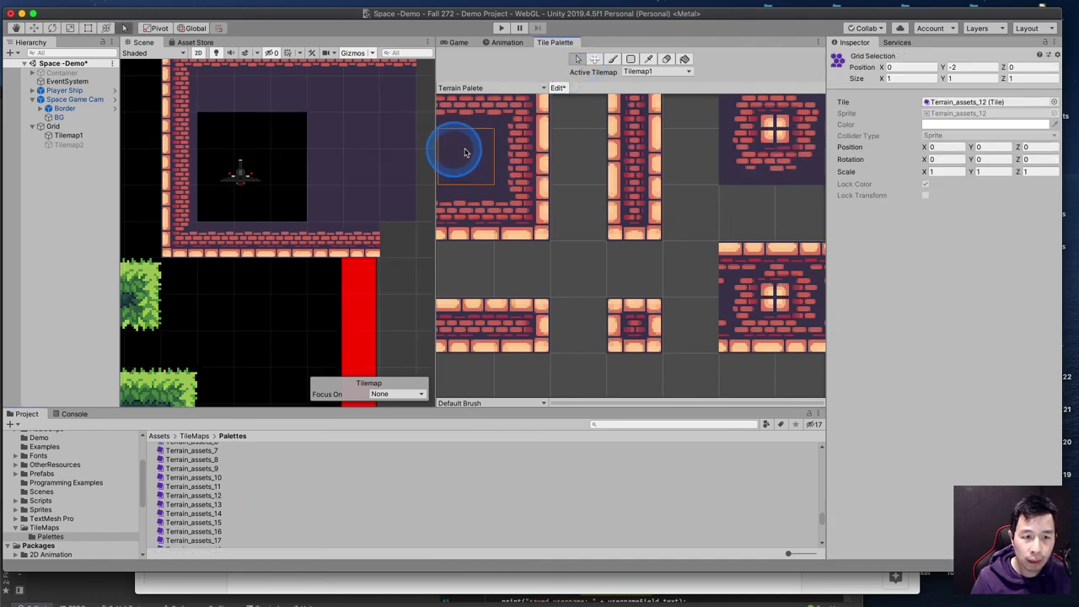
click(969, 102)
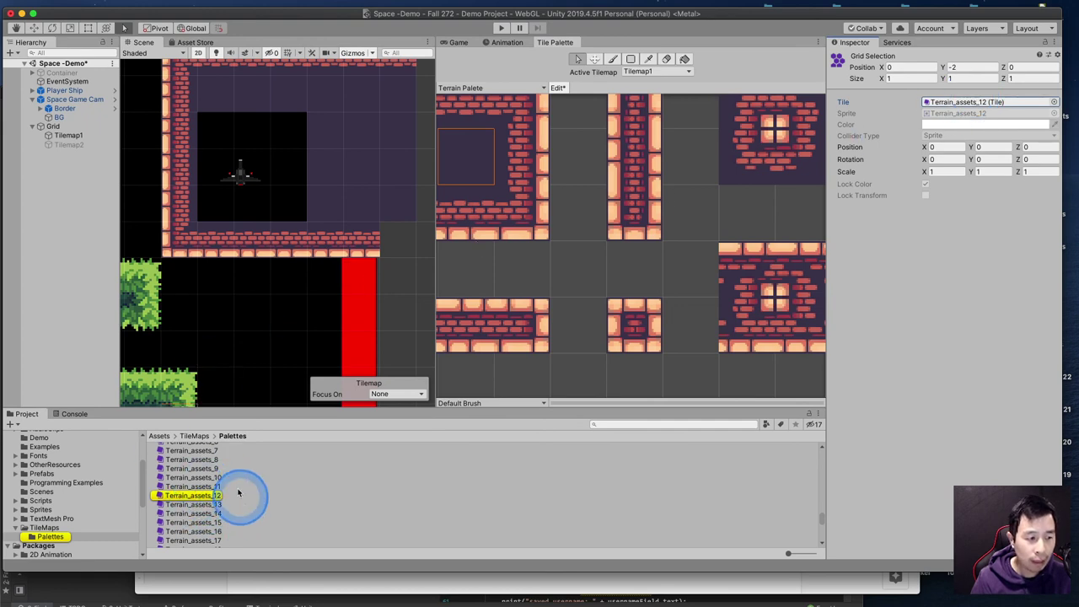
Set the collider type of the Terrain_assets_12 tile asset to None
click(194, 498)
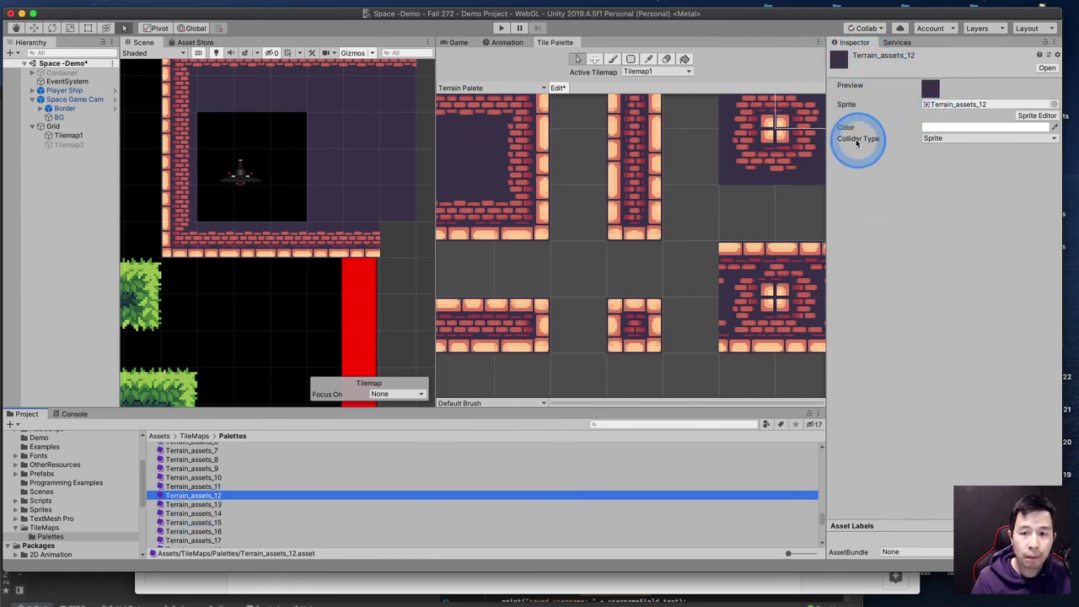
click(963, 140)
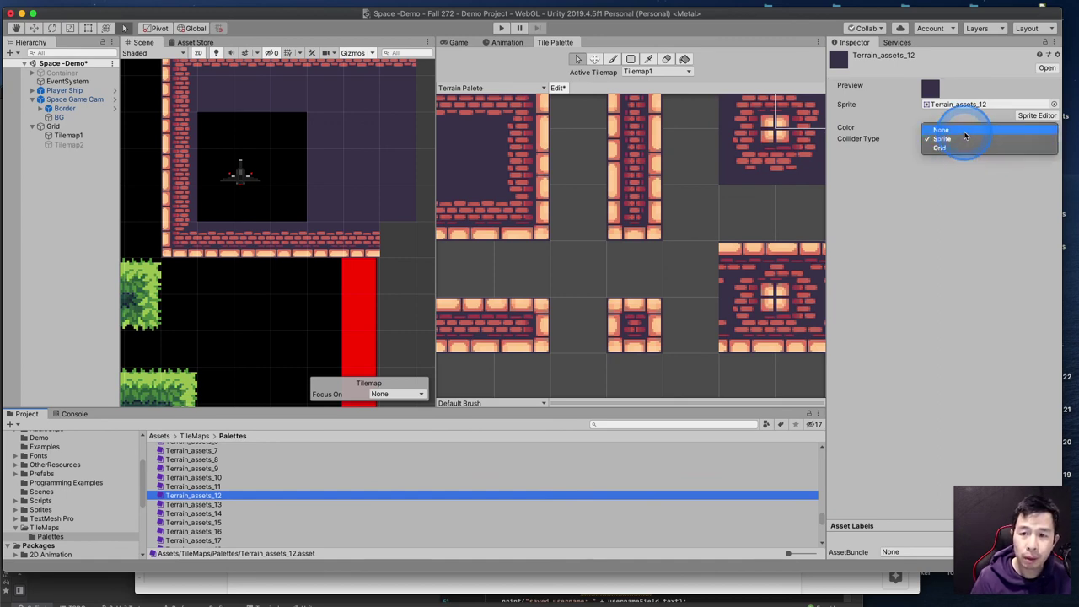
click(966, 133)
click(673, 332)
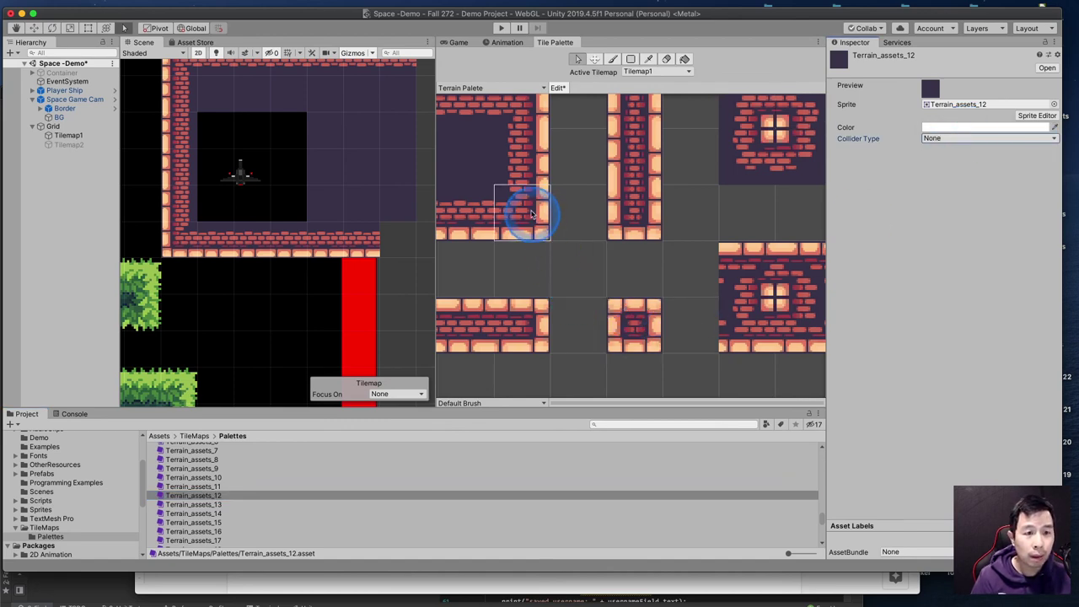
Select Tilemap1 and examine the collider outlines across the brick room's dark fill
click(93, 135)
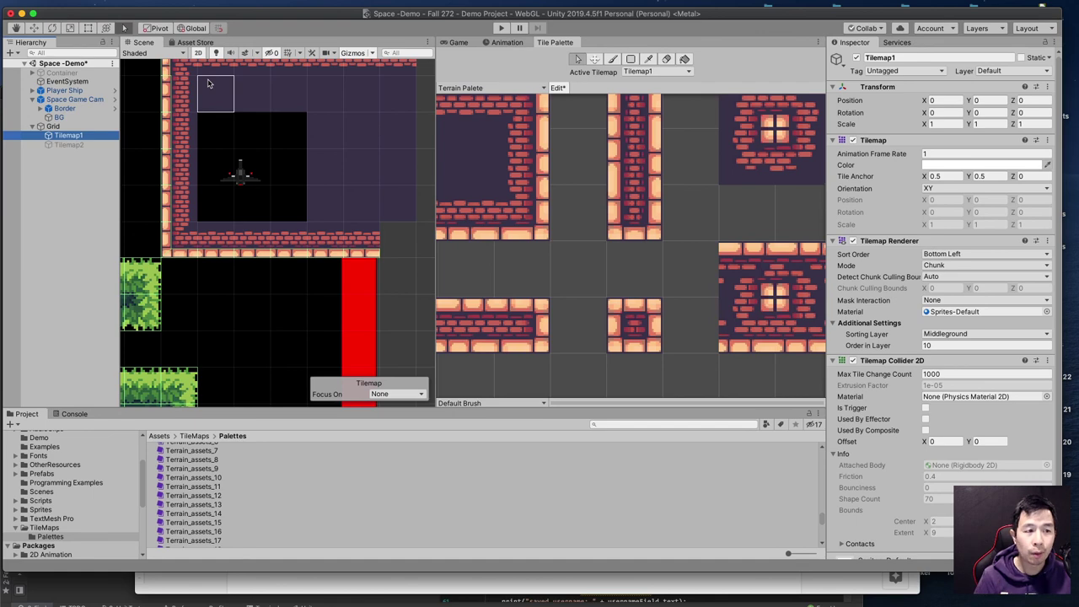
drag(210, 85, 251, 107)
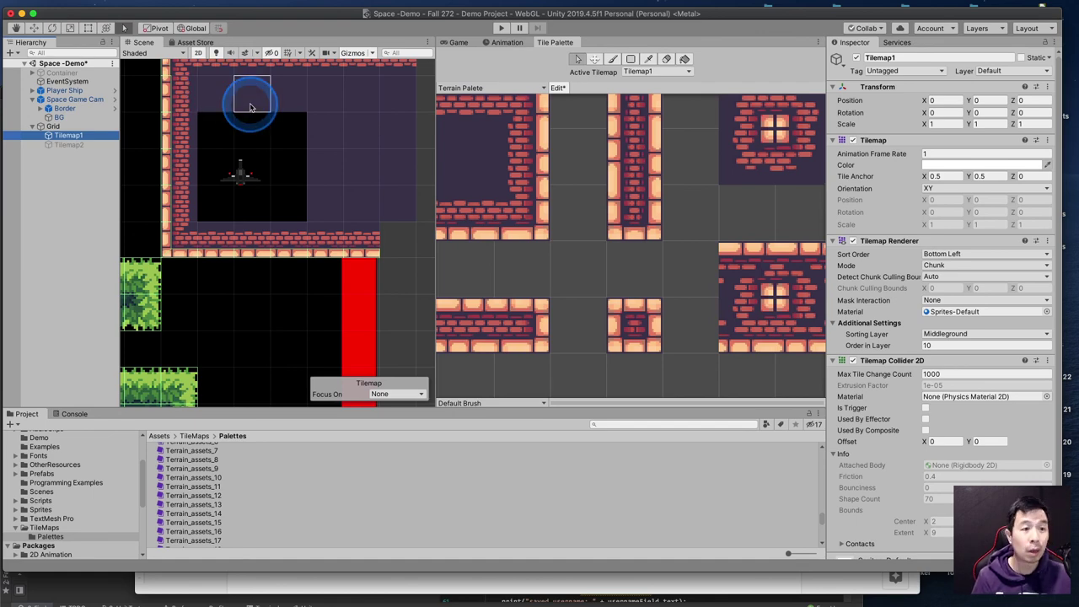
scroll(320, 161, down, 2)
Paint a 2×2 block of the dark centre tile in the empty space beside the brick room, then reselect Tilemap1 to check its colliders
click(480, 162)
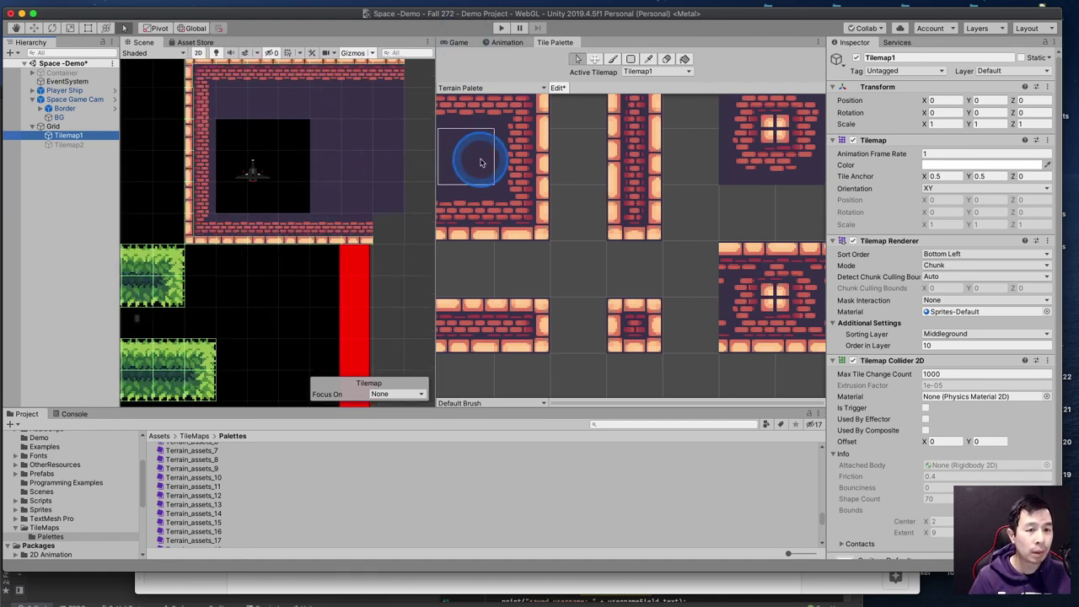
scroll(484, 160, down, 2)
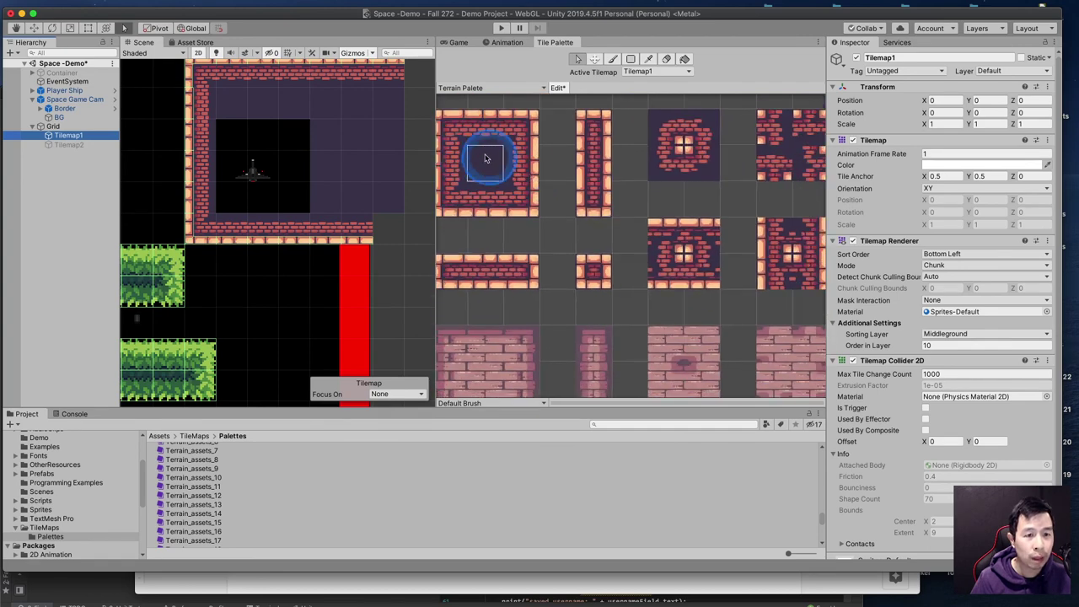
scroll(301, 246, down, 2)
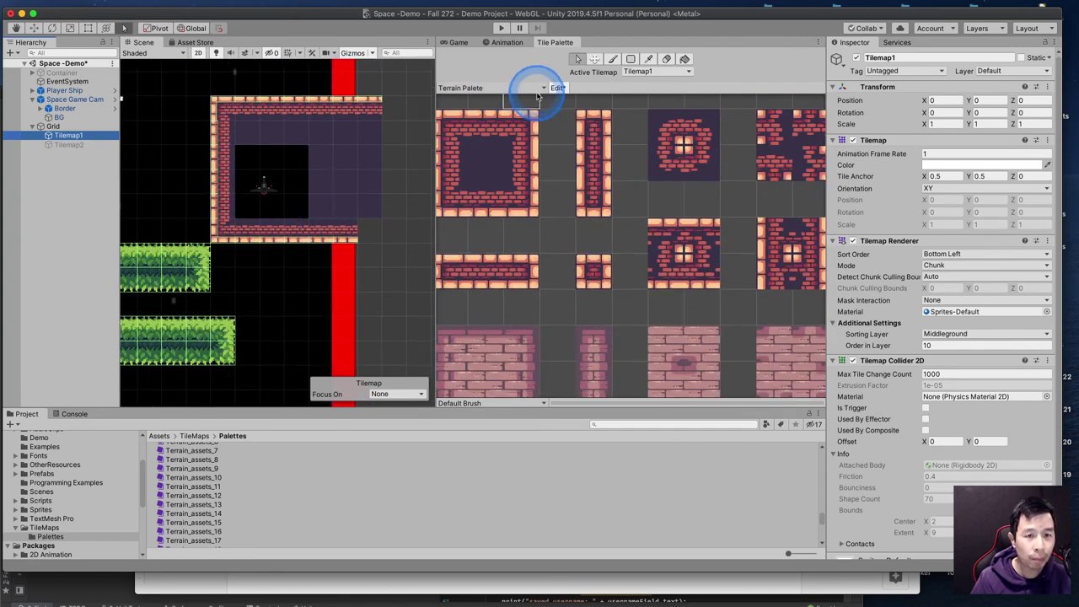
click(612, 59)
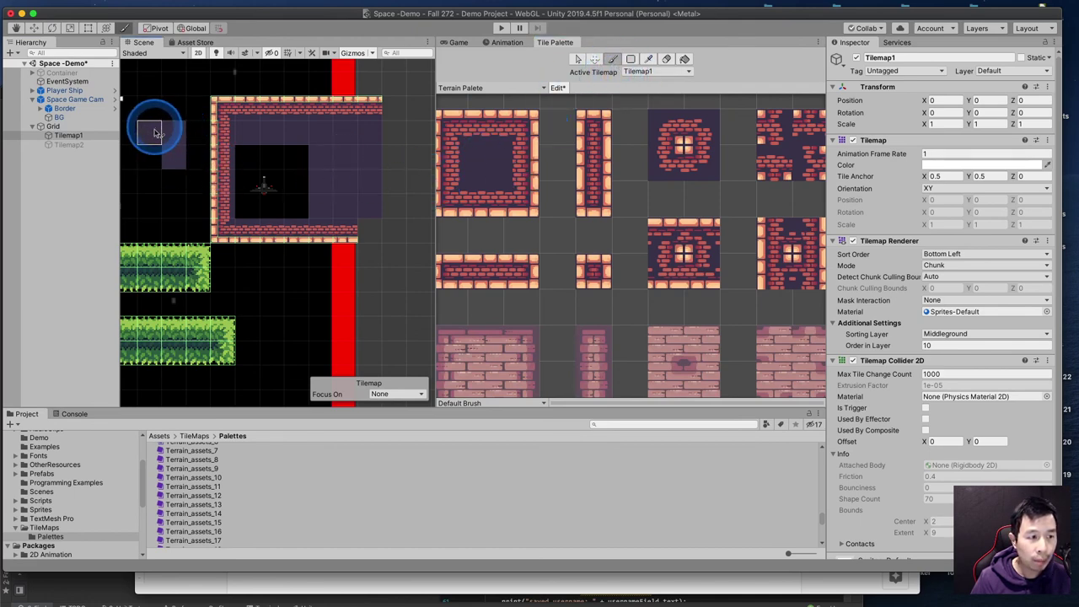
click(46, 128)
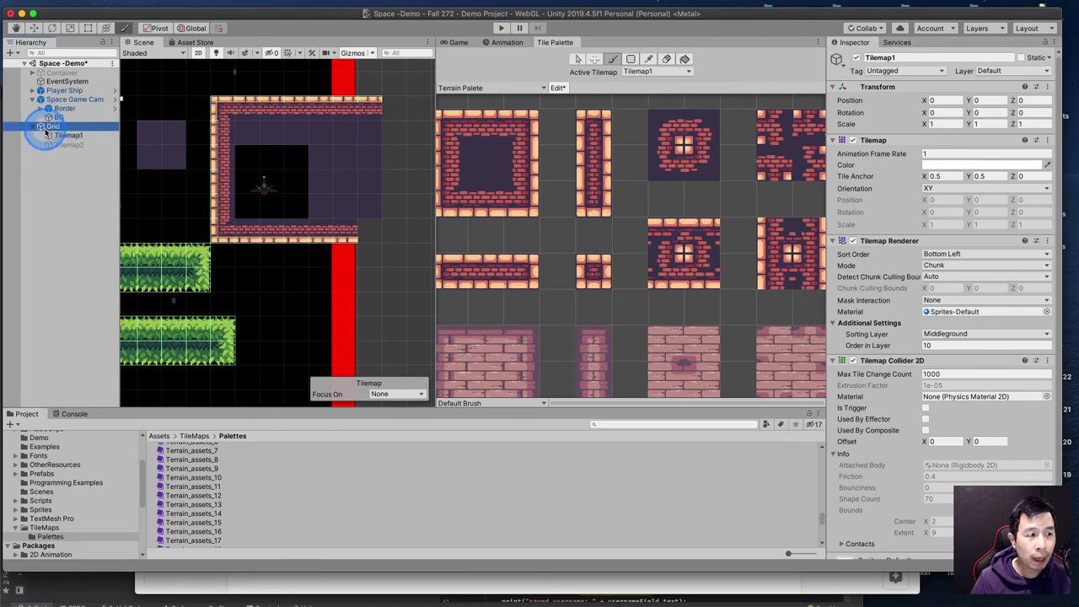
click(61, 135)
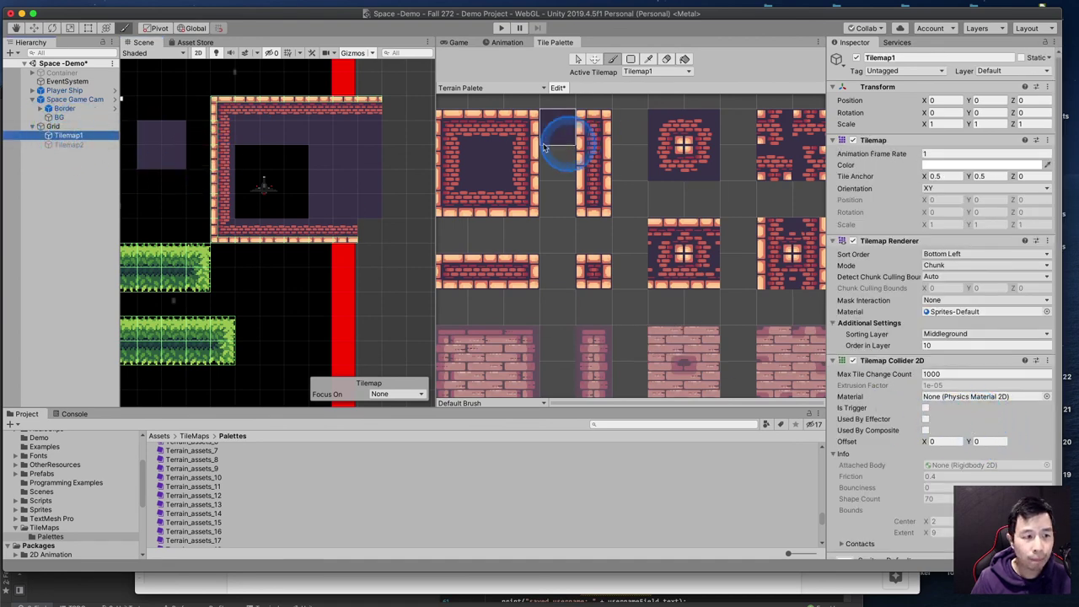
Run the game and view the ship inside the brick room up close to test its collisions with the dark fill
click(501, 28)
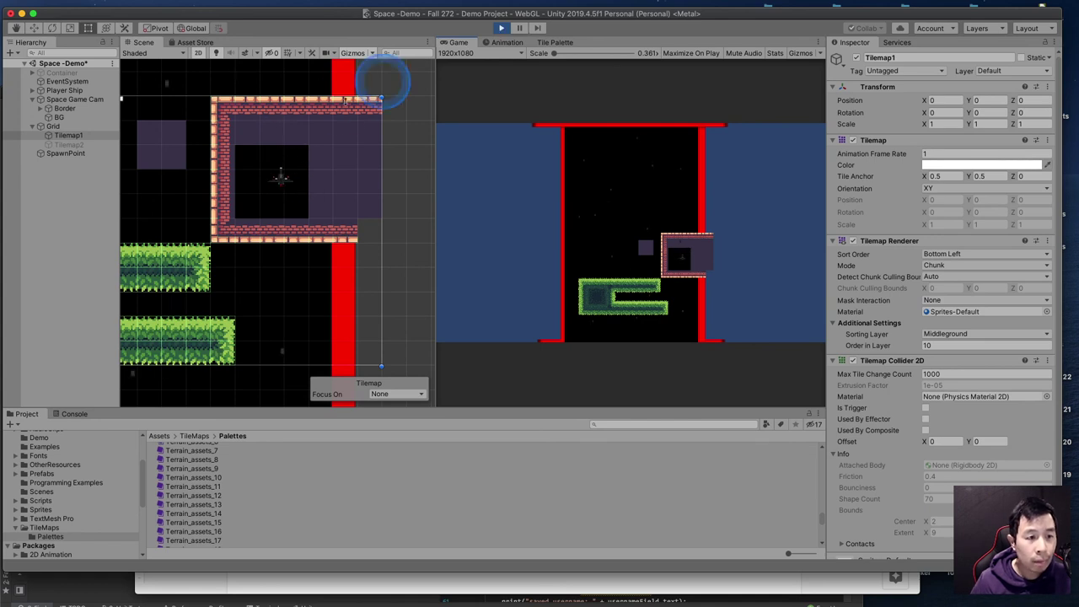
alt+right_drag(392, 72, 432, 125)
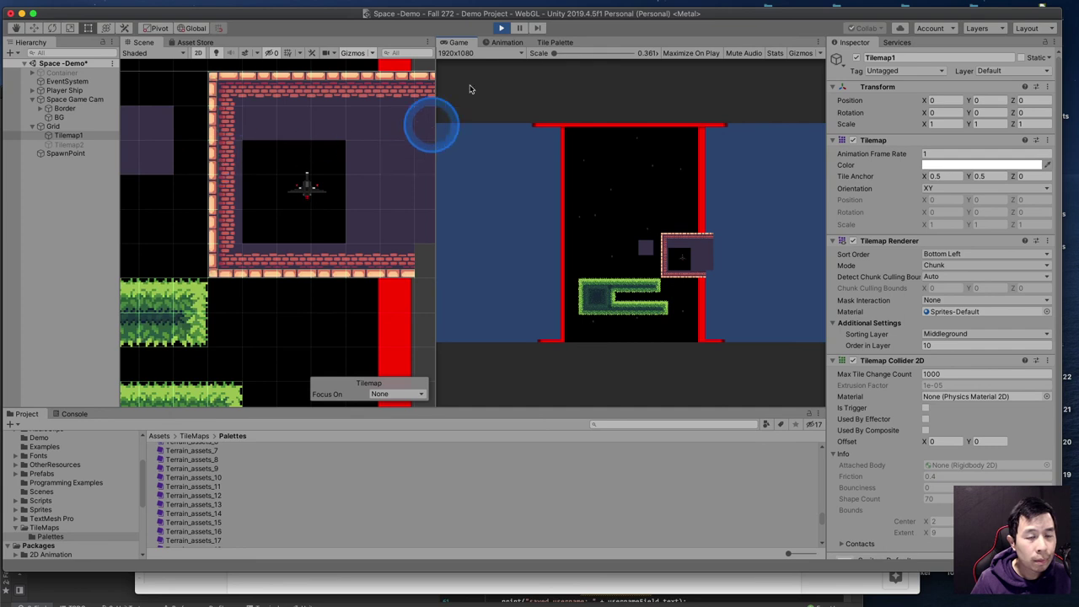
click(416, 70)
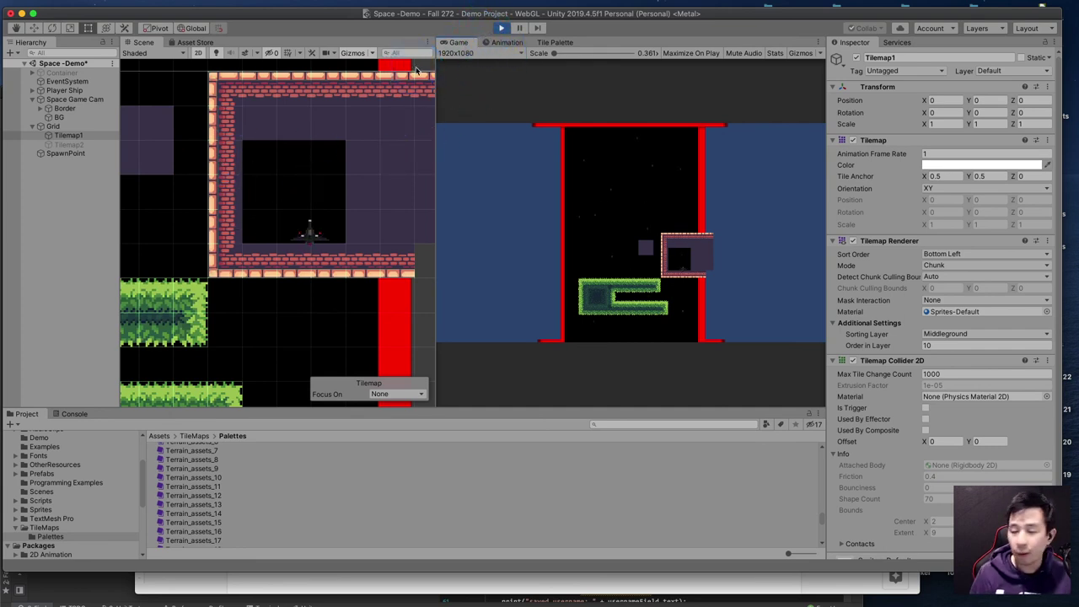
click(365, 25)
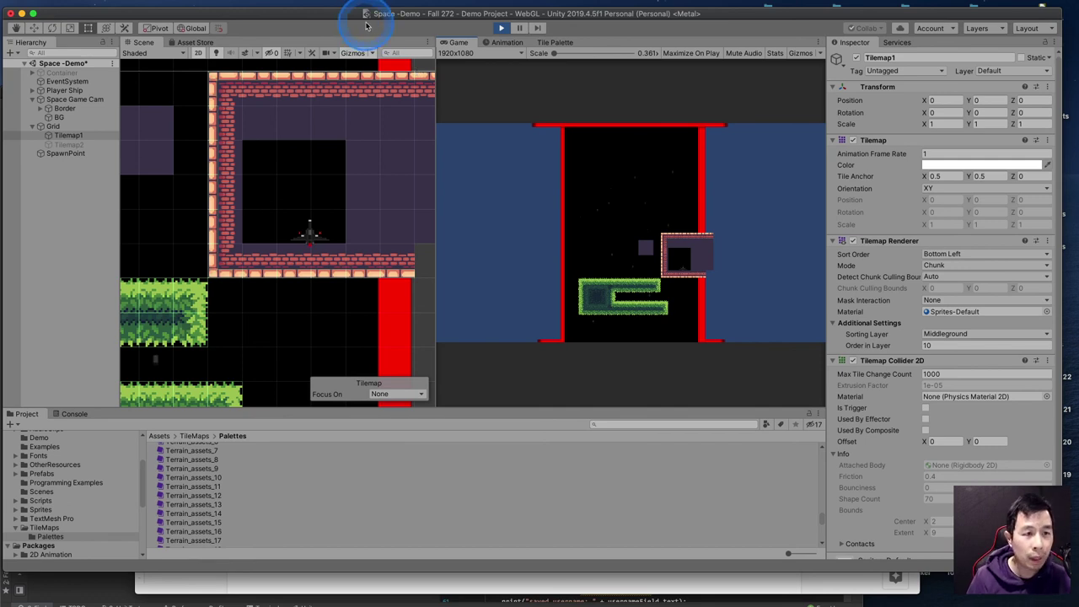